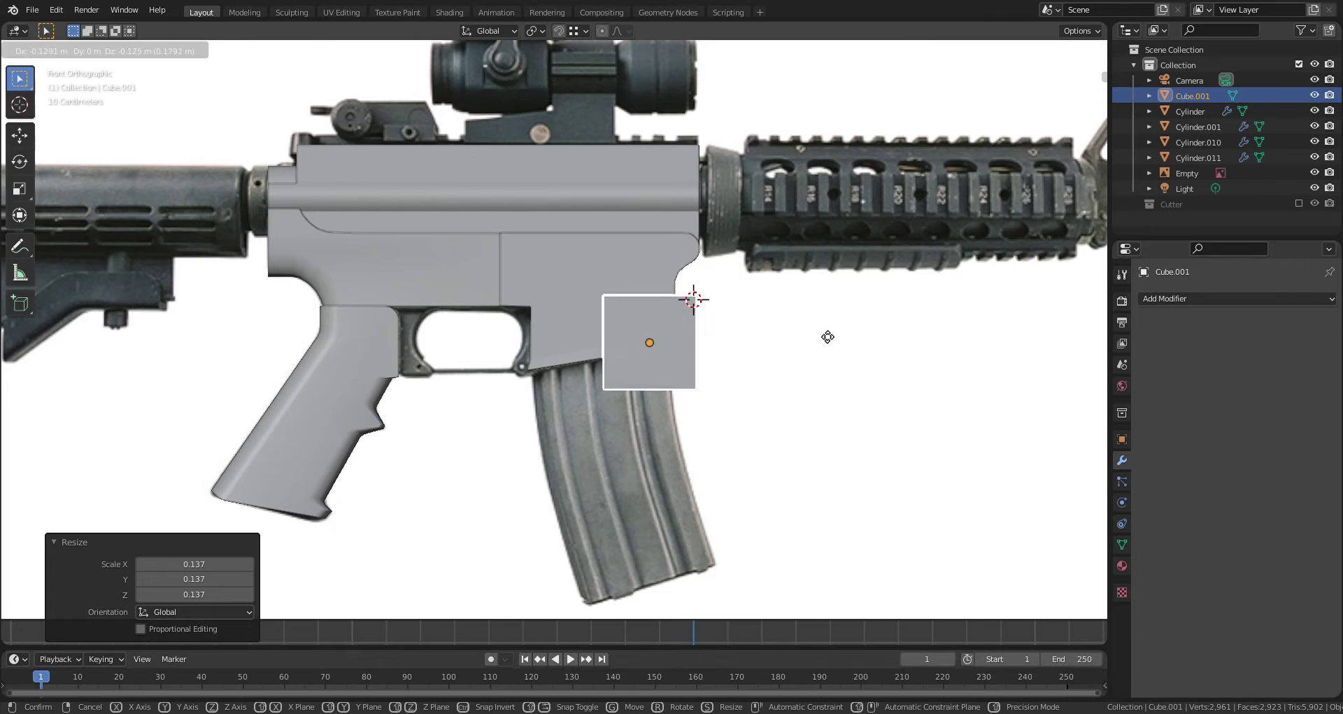
Place the cube over the magazine in the reference image, scale it about 2.36 along Z, and widen it along X to match
{"action": "left_click", "coordinate": [803, 424]}
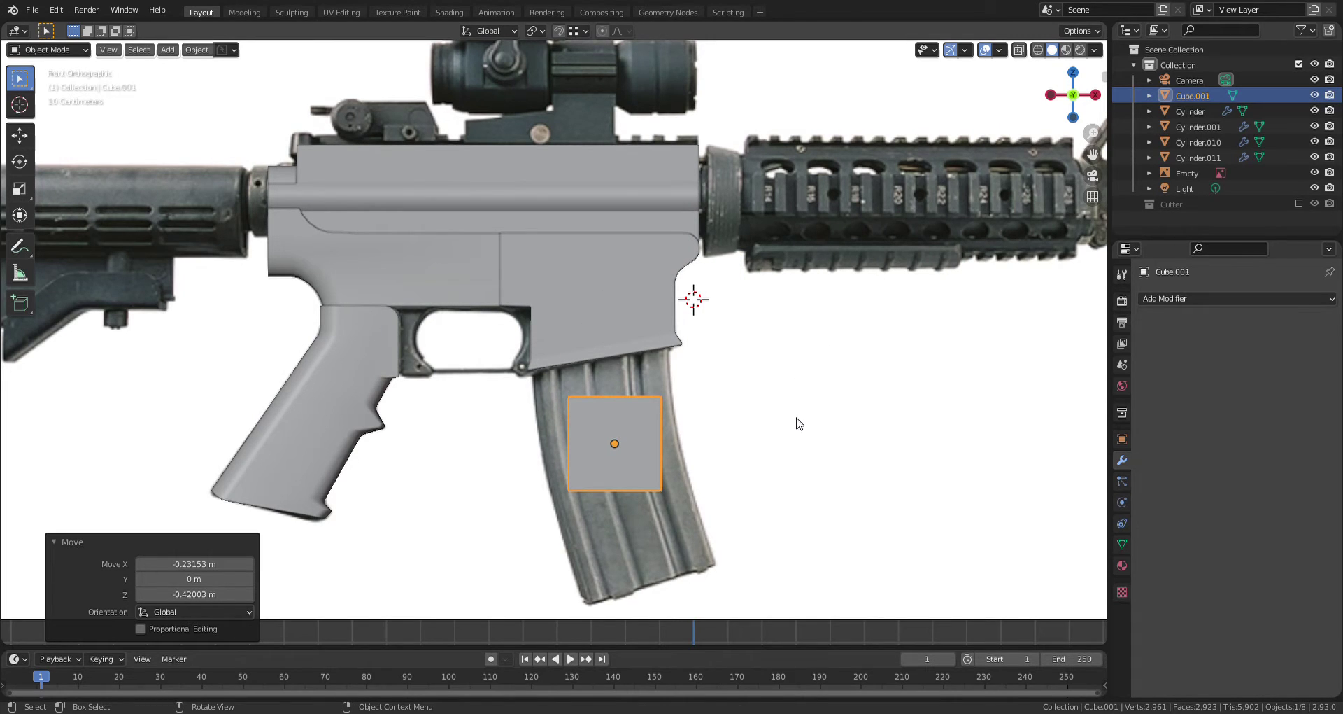
{"action": "key", "text": "s"}
{"action": "key", "text": "z"}
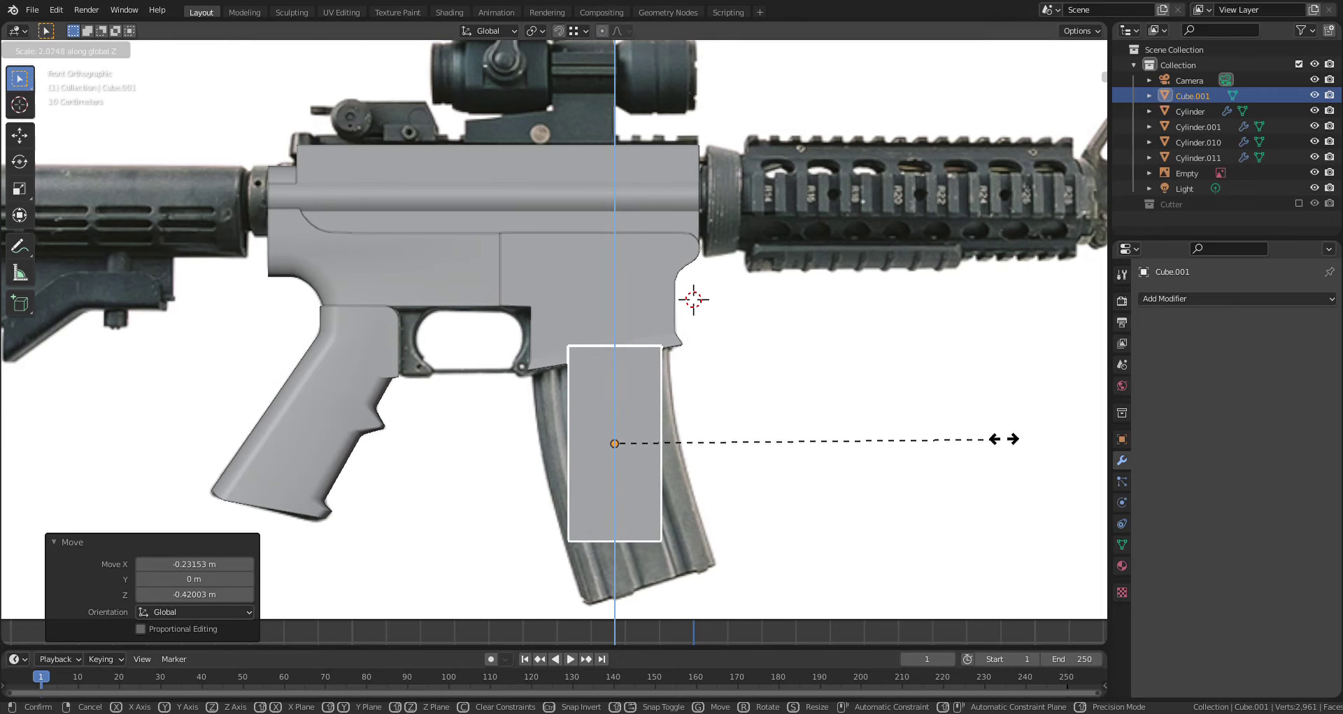
{"action": "left_click", "coordinate": [1050, 445]}
{"action": "key", "text": "s"}
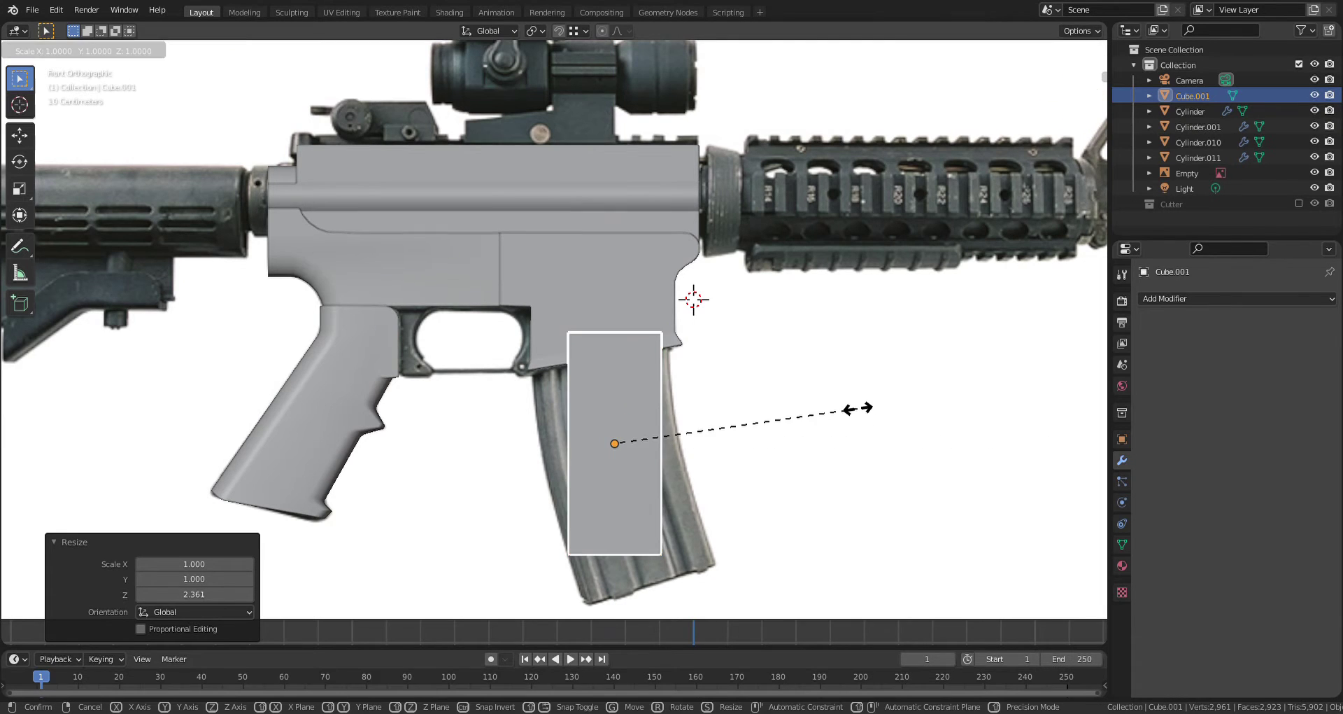
{"action": "key", "text": "x"}
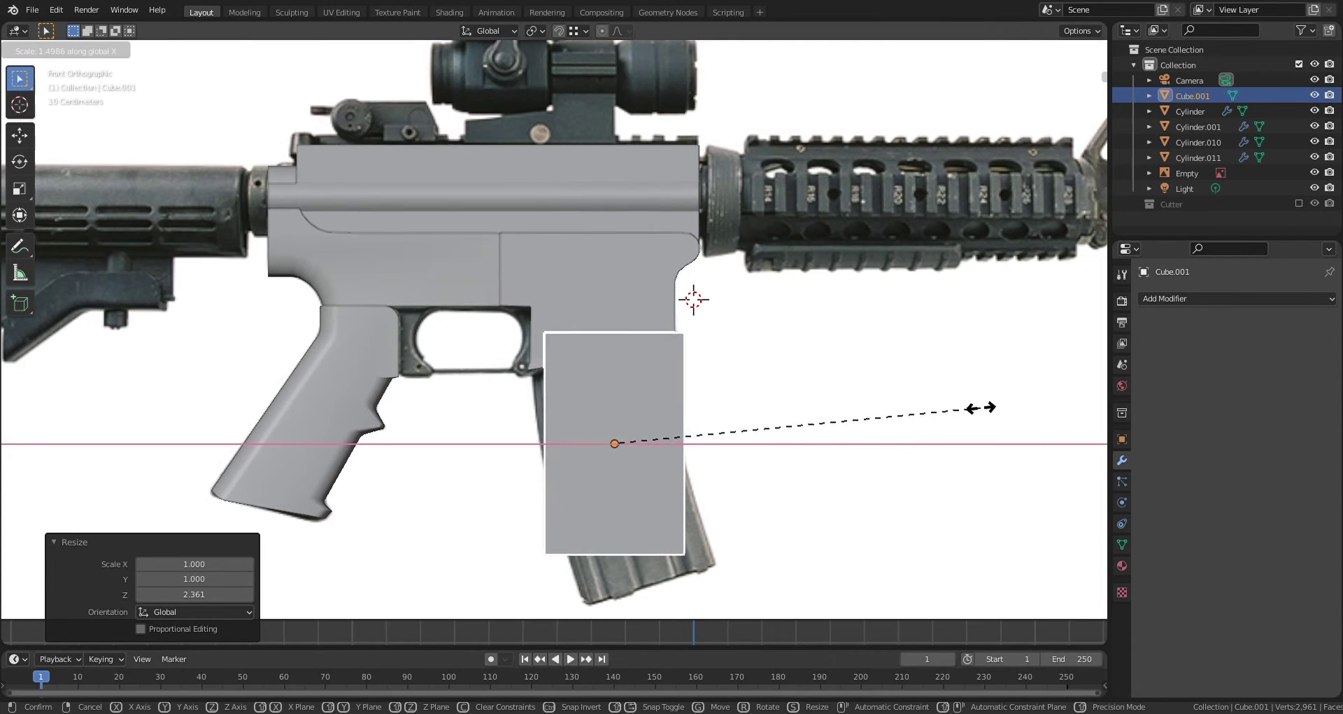
{"action": "left_click", "coordinate": [982, 412]}
Enter vertex editing on the block and add five evenly spaced horizontal loop cuts without sliding them
{"action": "key", "text": "Tab"}
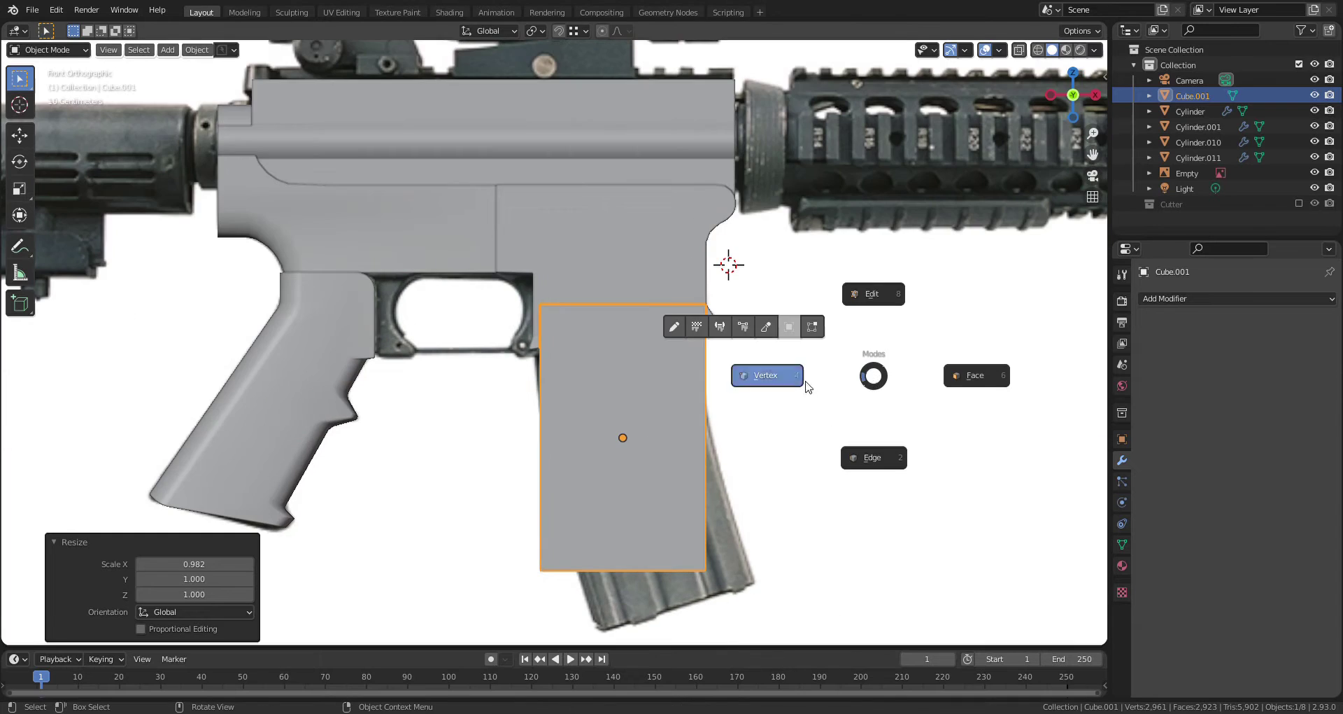
{"action": "left_click", "coordinate": [795, 386]}
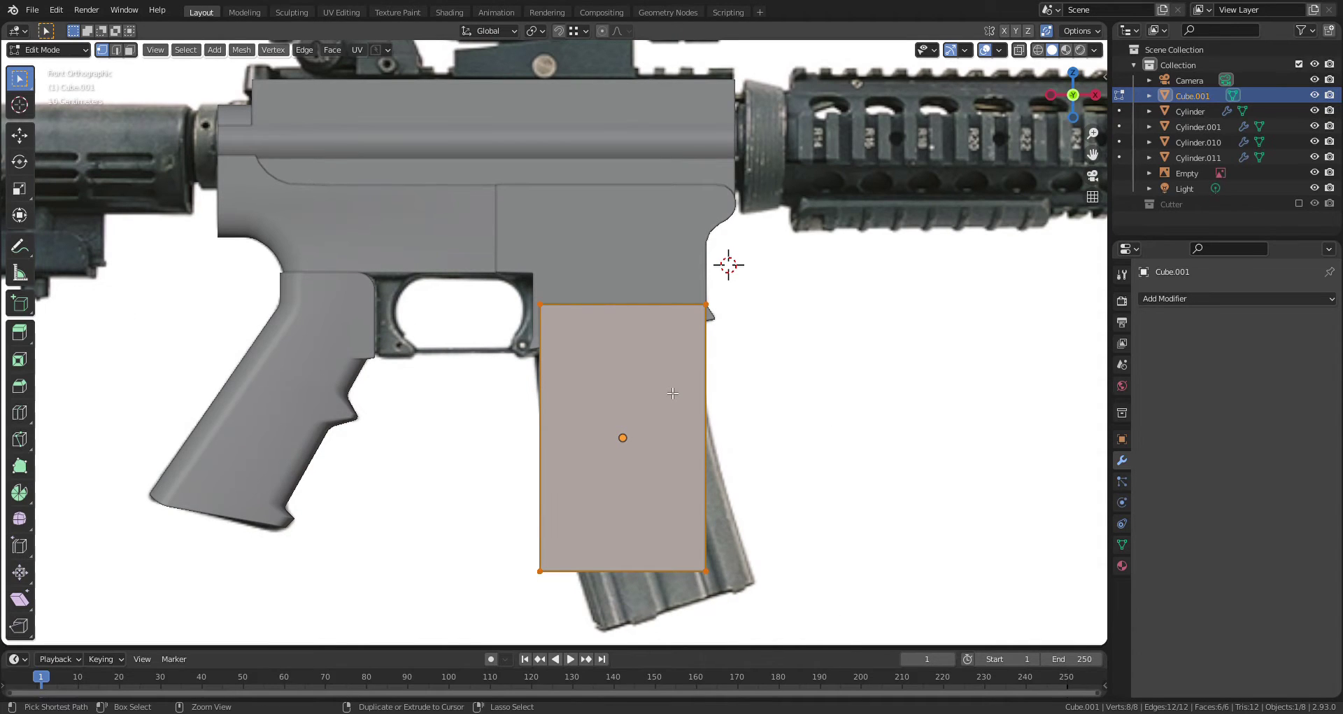
{"action": "key", "text": "ctrl+r"}
{"action": "scroll", "coordinate": [673, 393], "scroll_direction": "up", "scroll_amount": 4}
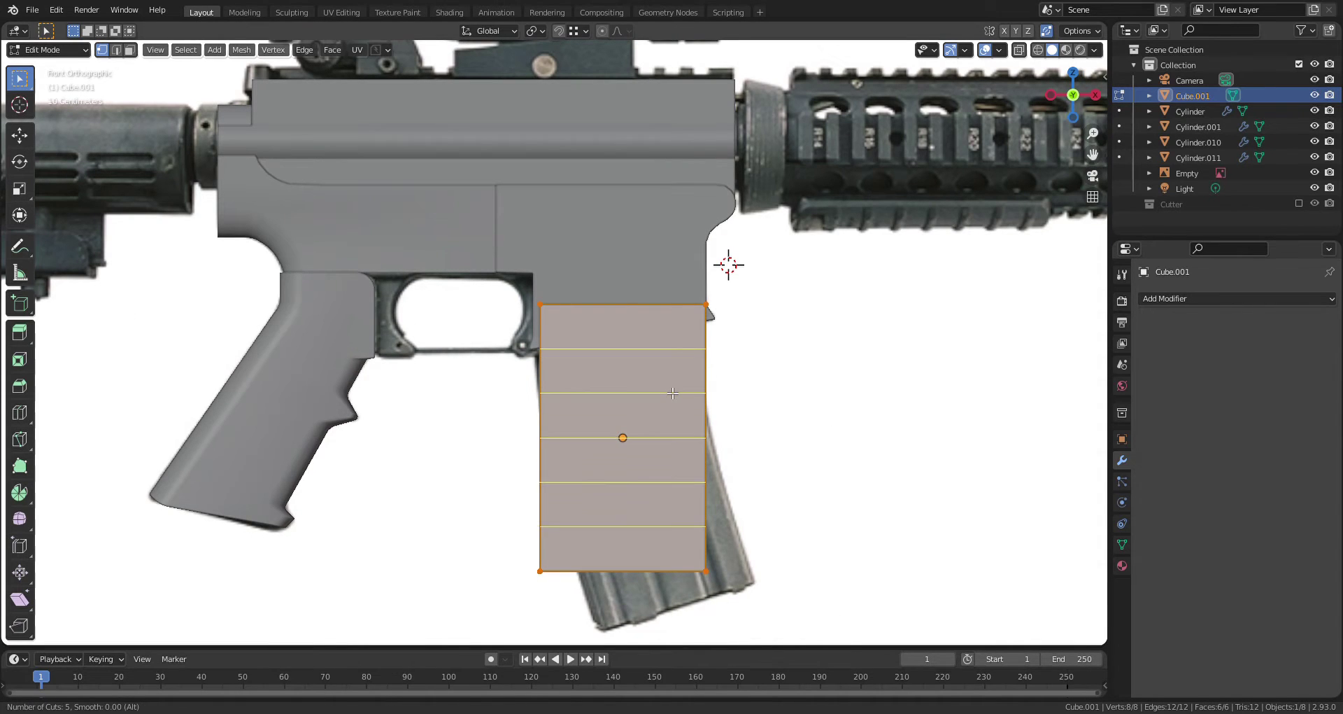
{"action": "left_click", "coordinate": [673, 394]}
{"action": "right_click", "coordinate": [672, 393]}
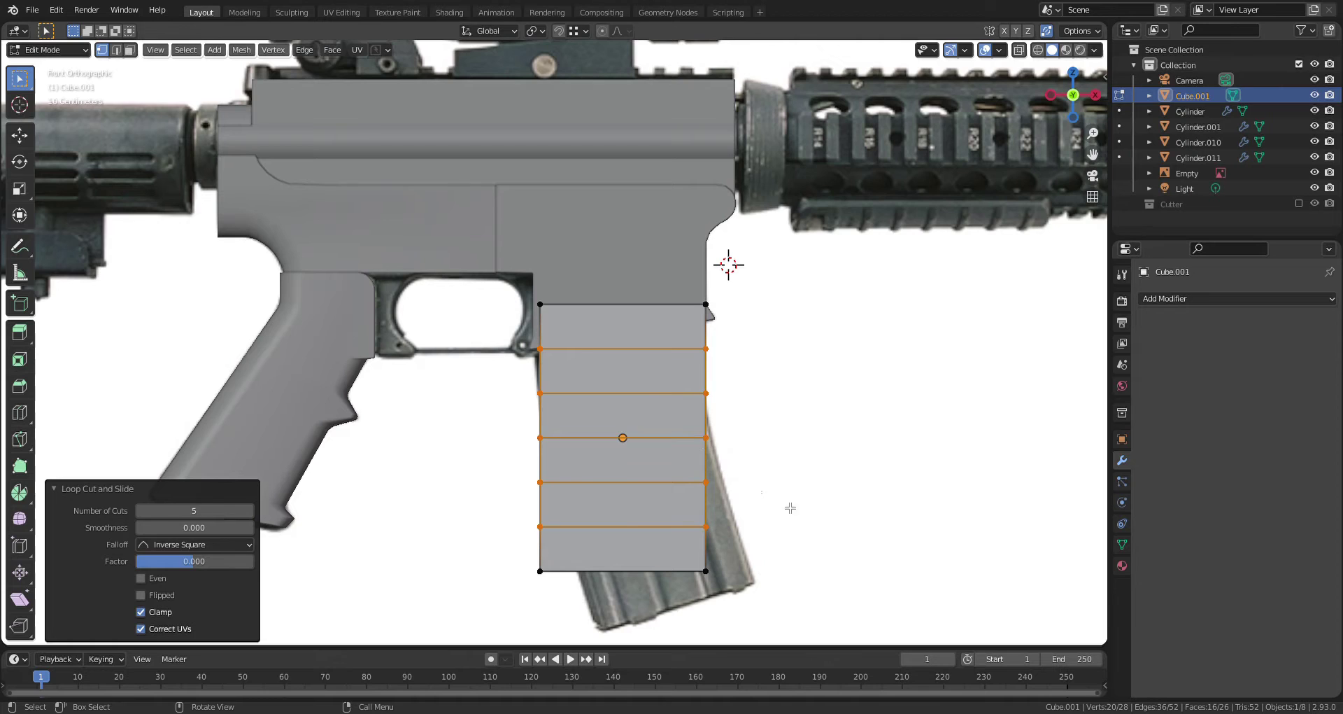
Rotate the whole mesh about -9.69° and move it so its top edge meets the magazine well
{"action": "key", "text": "a"}
{"action": "key", "text": "r"}
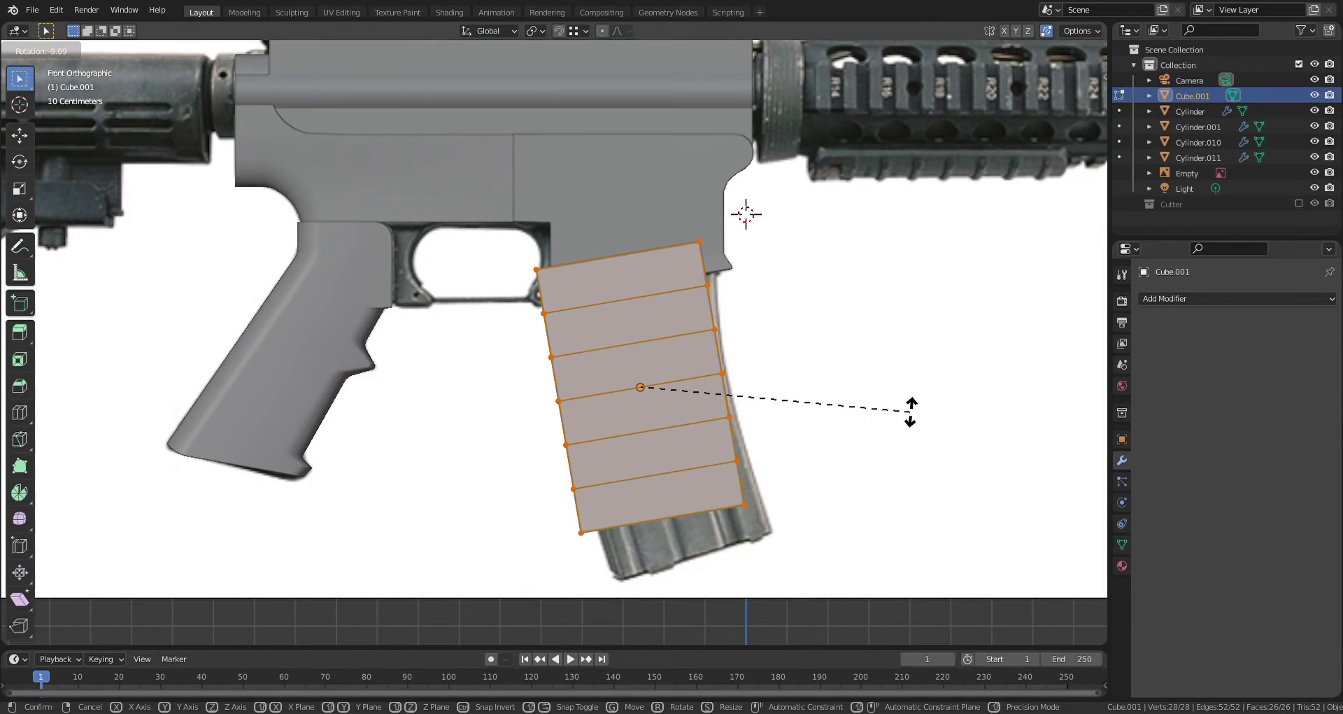
{"action": "left_click", "coordinate": [910, 411]}
{"action": "key", "text": "g"}
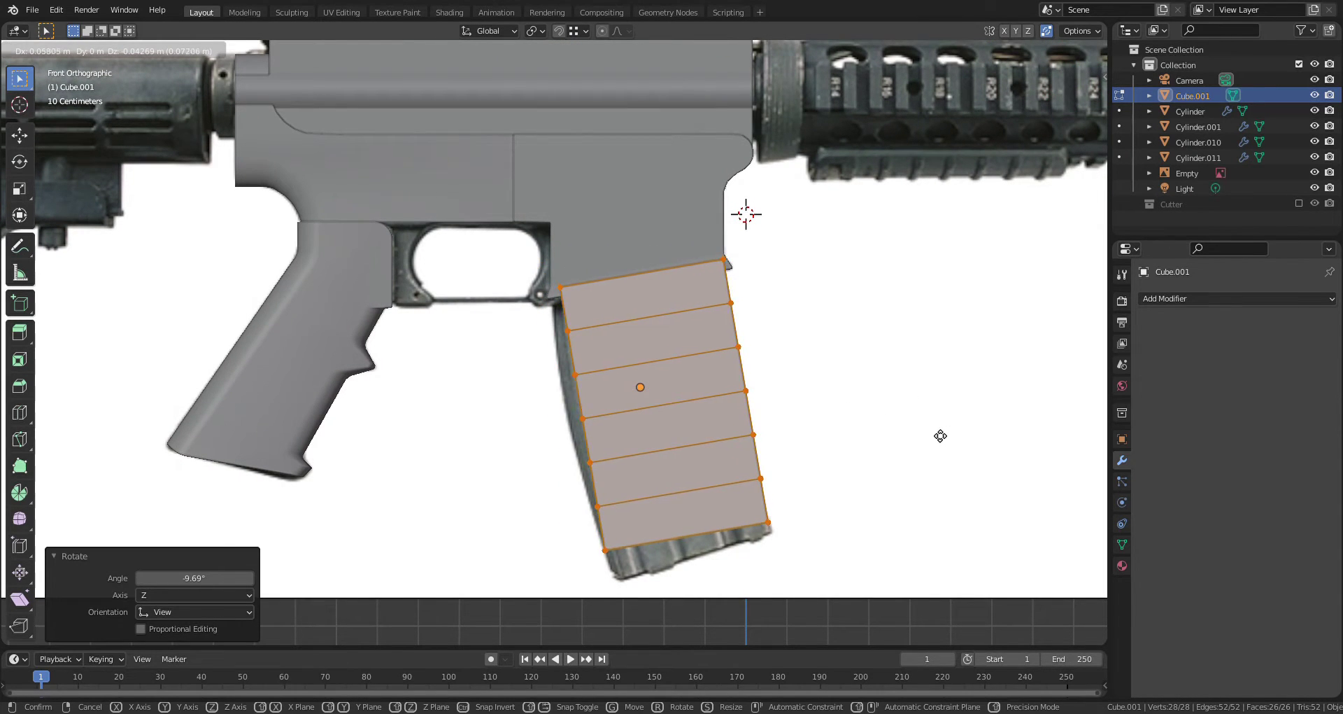
{"action": "left_click", "coordinate": [934, 438]}
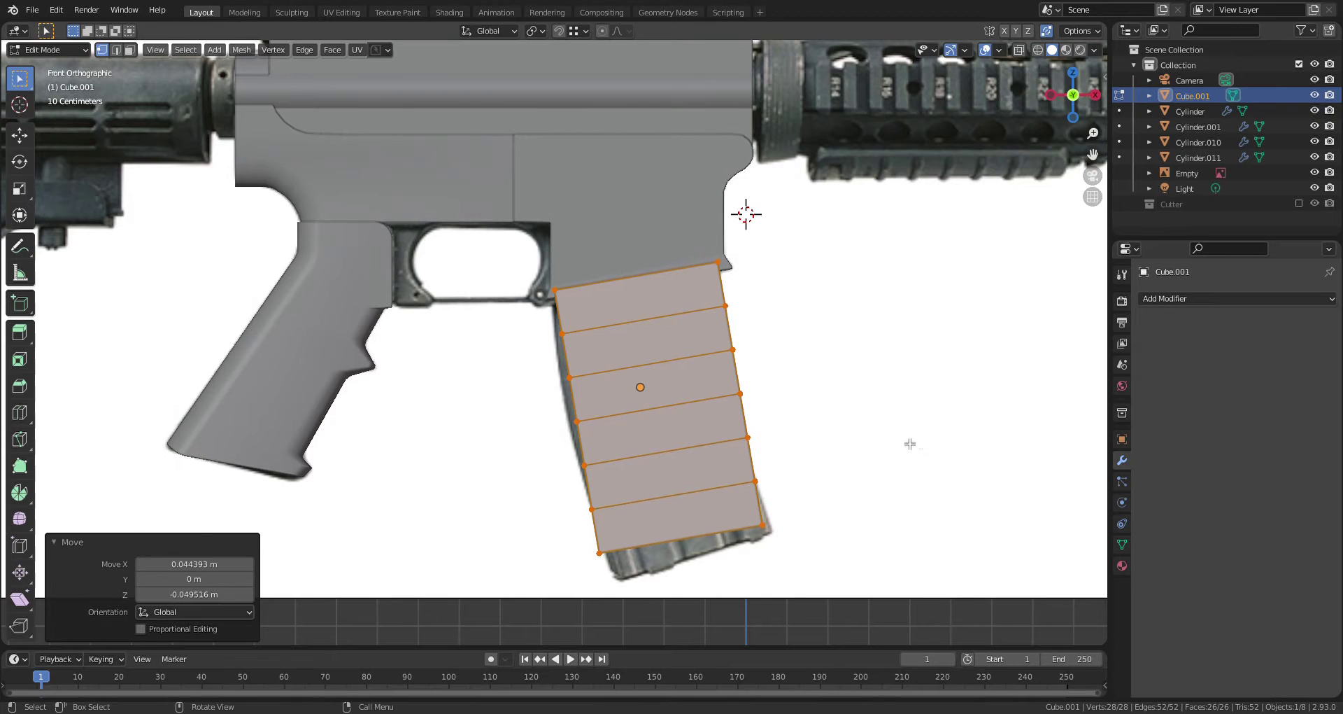
Show the model in wireframe and shift the uppermost loop cut onto the magazine outline in the reference
{"action": "scroll", "coordinate": [908, 444], "scroll_direction": "up", "scroll_amount": 2}
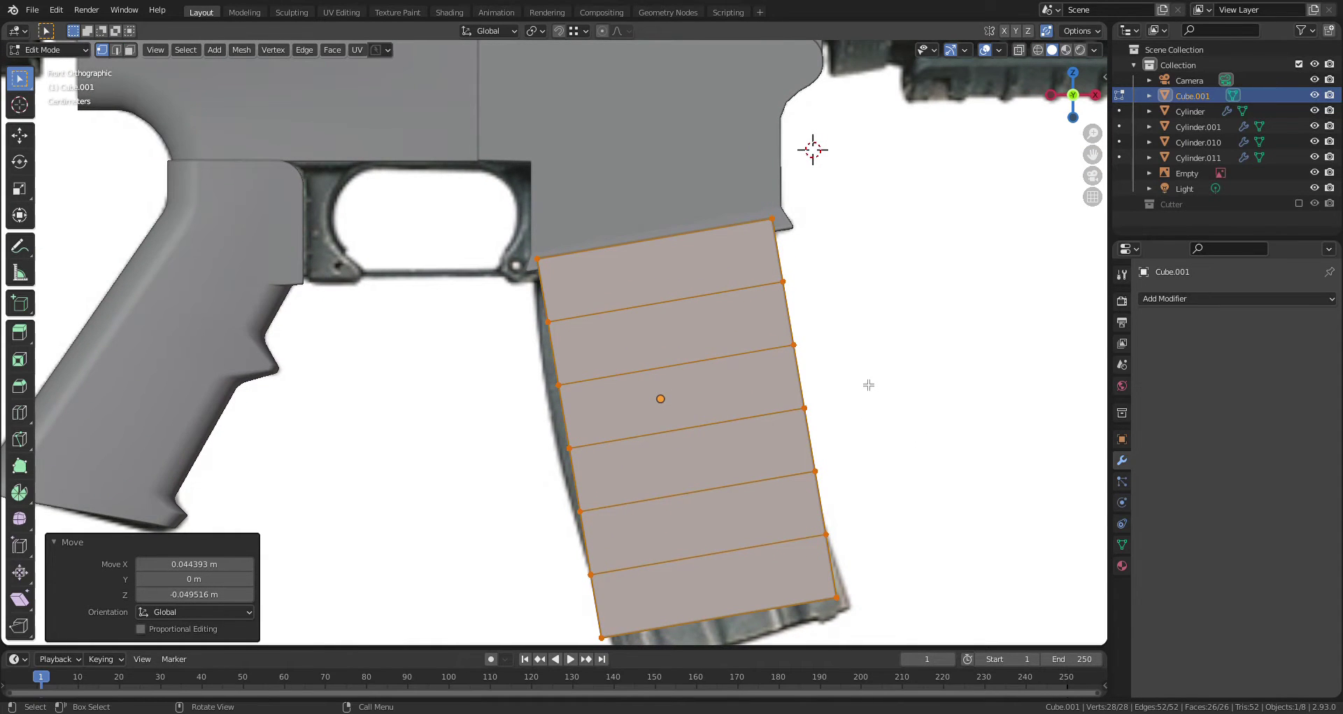
{"action": "key", "text": "z"}
{"action": "left_click", "coordinate": [791, 323]}
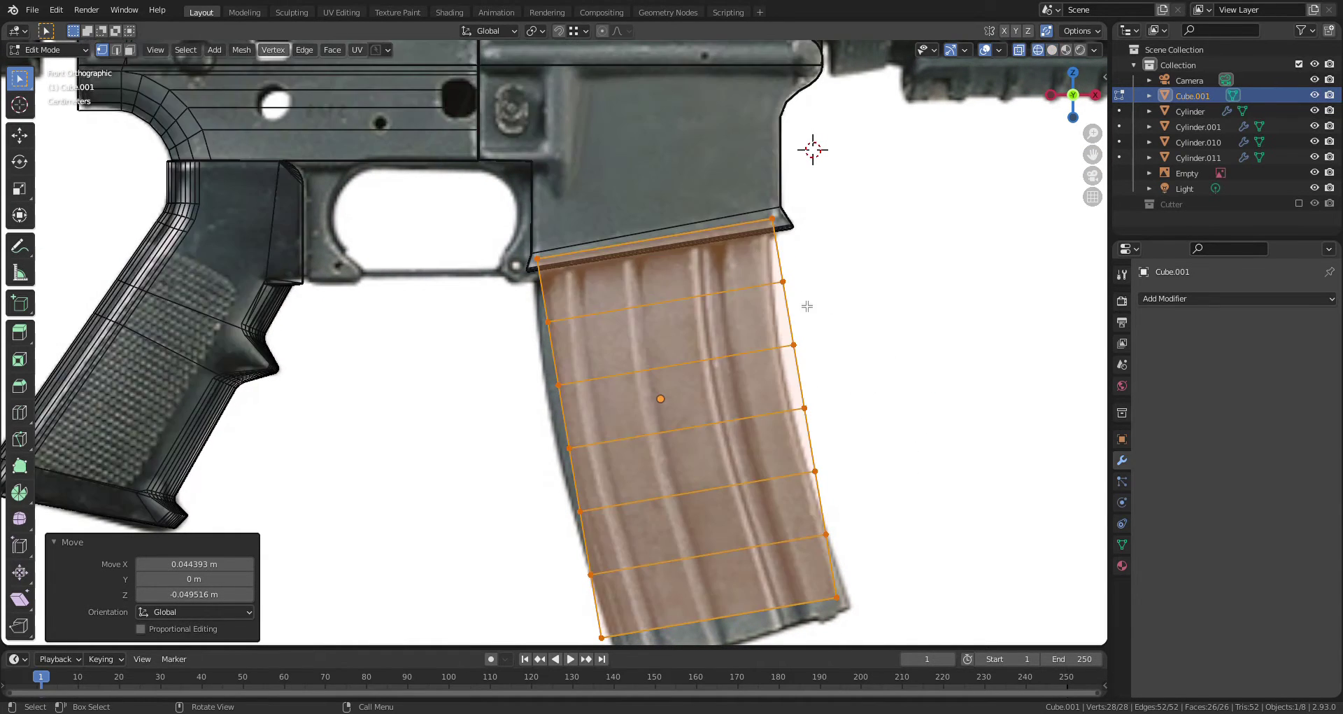
{"action": "left_click_drag", "start_coordinate": [802, 270], "coordinate": [767, 297]}
{"action": "left_click_drag", "start_coordinate": [578, 308], "coordinate": [500, 350], "text": "shift"}
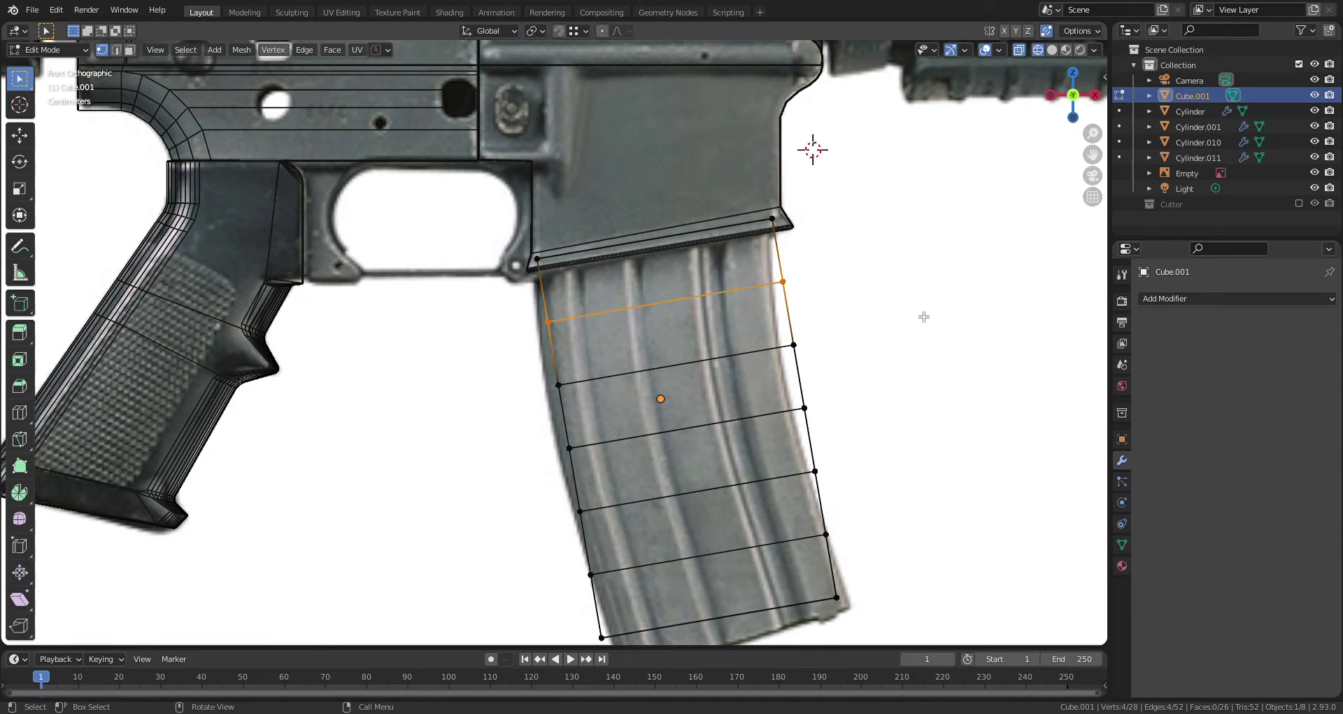
{"action": "key", "text": "g"}
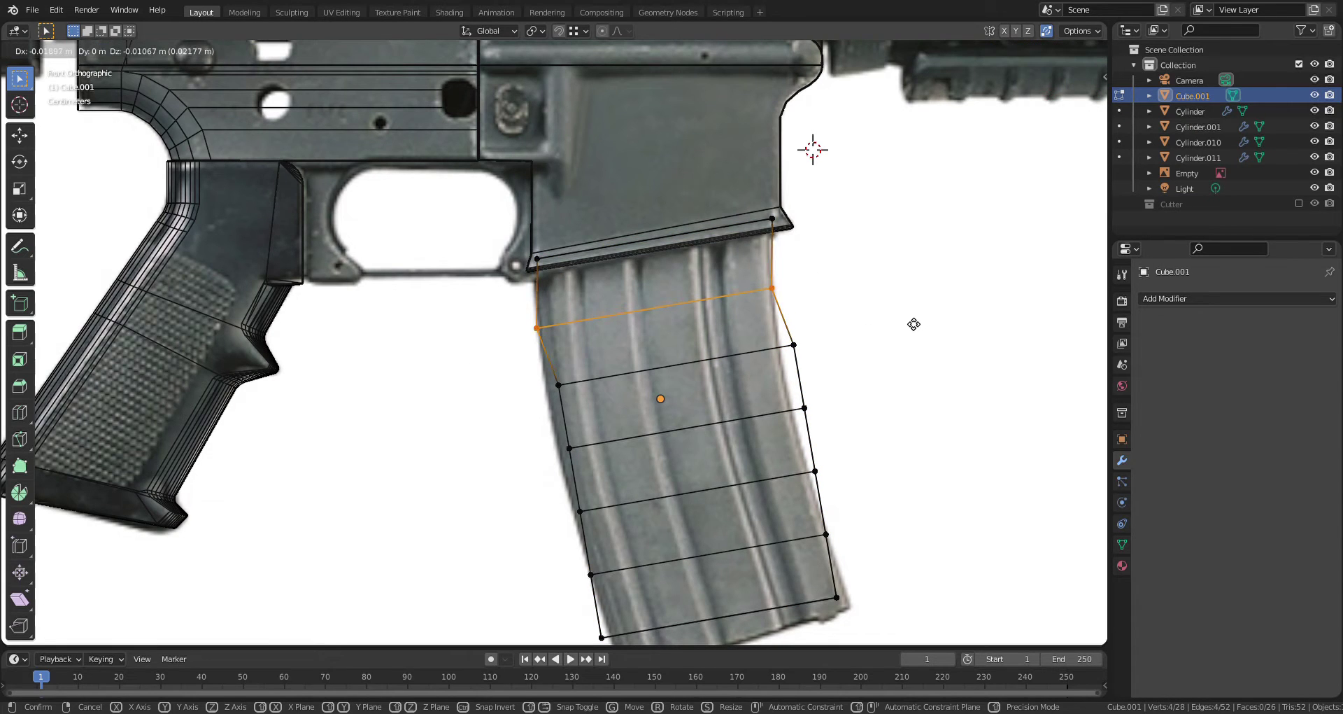
{"action": "left_click", "coordinate": [914, 322]}
Move the remaining vertex rows down the magazine one by one to follow its curved outline
{"action": "left_click", "coordinate": [799, 352], "text": "alt"}
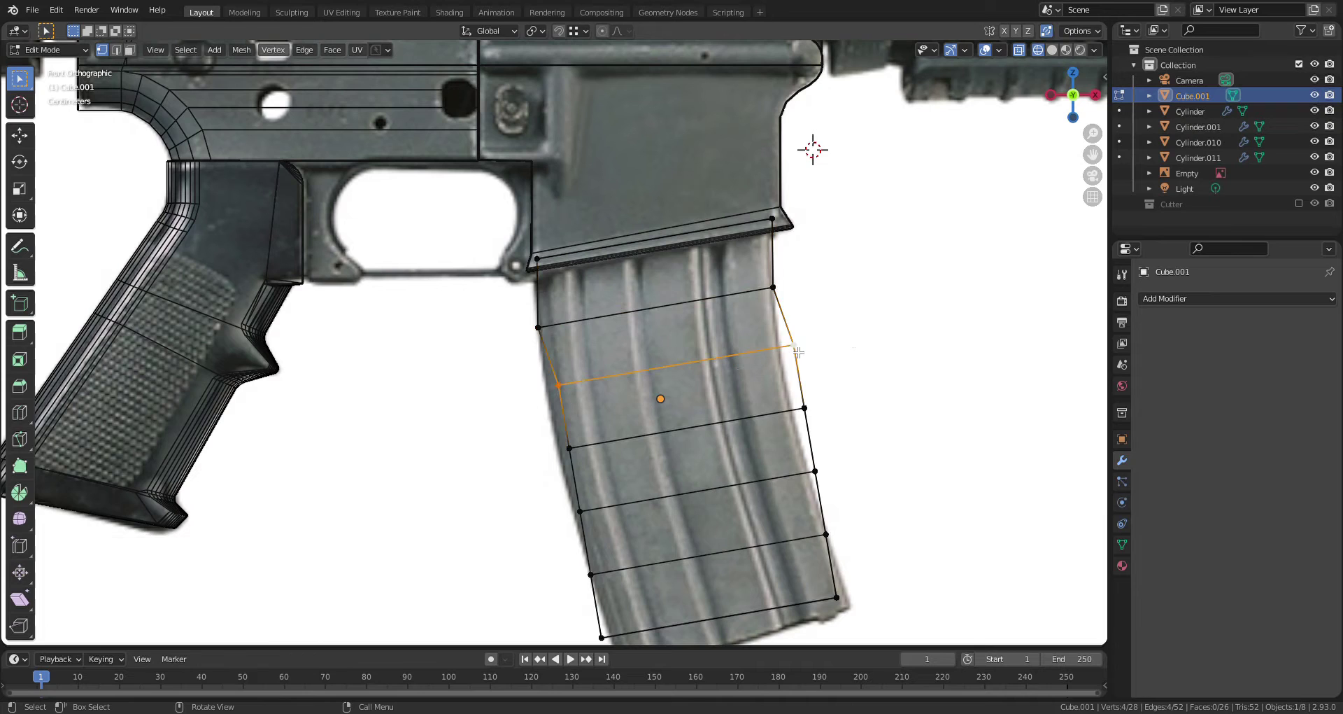
{"action": "key", "text": "g"}
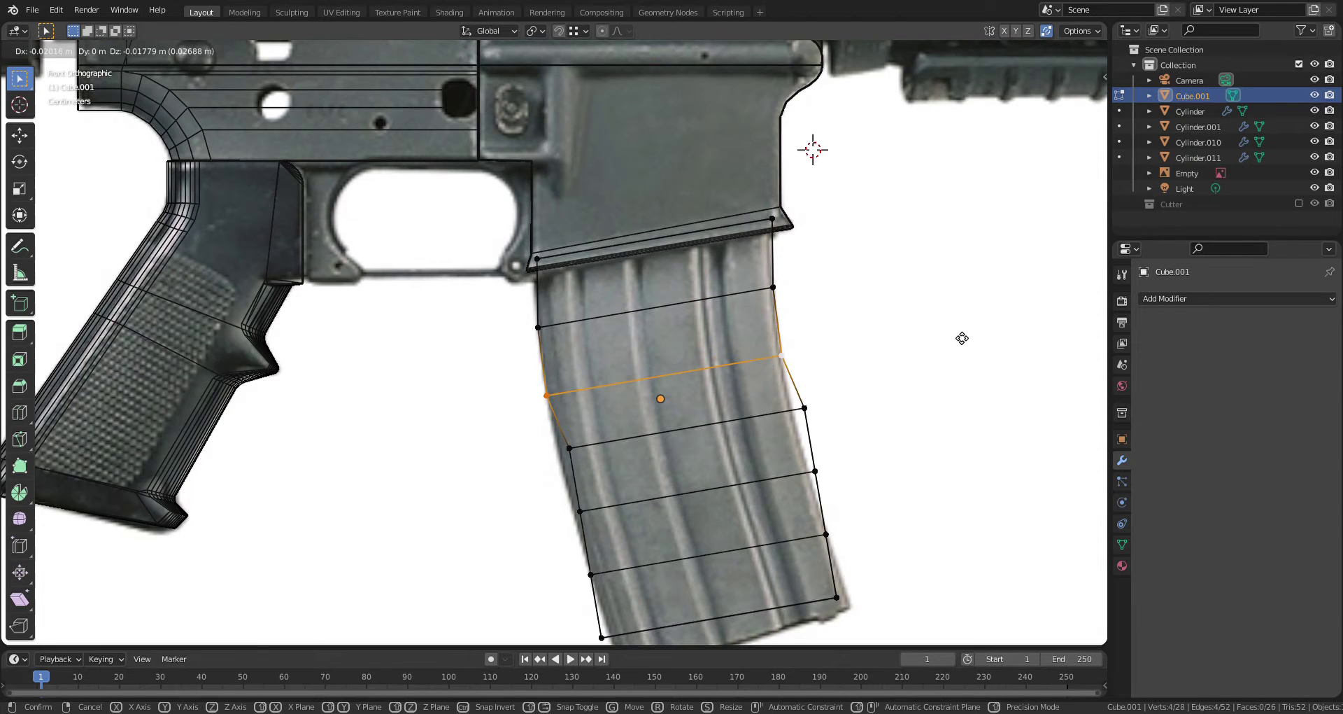
{"action": "left_click", "coordinate": [923, 360]}
{"action": "left_click", "coordinate": [757, 423], "text": "alt"}
{"action": "key", "text": "g"}
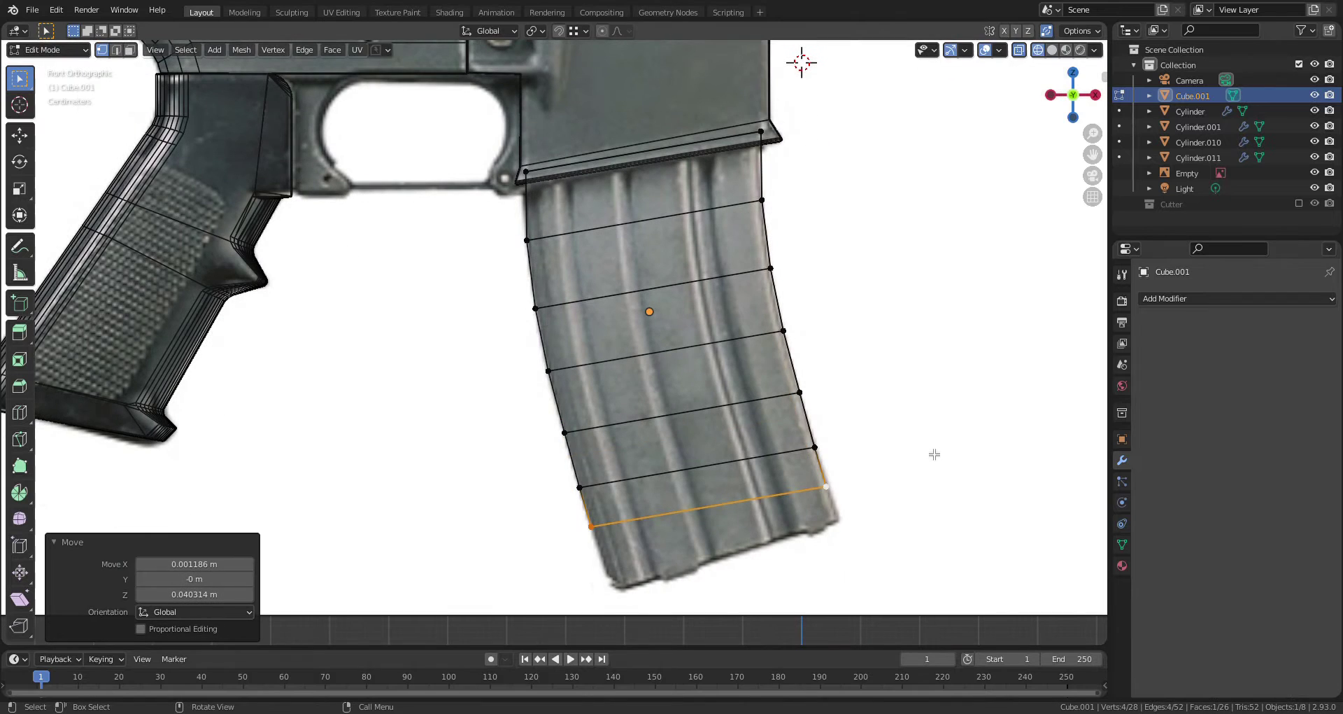
Extrude the magazine's bottom face downward and move its corner vertices onto the slanted lower edge of the reference
{"action": "key", "text": "e"}
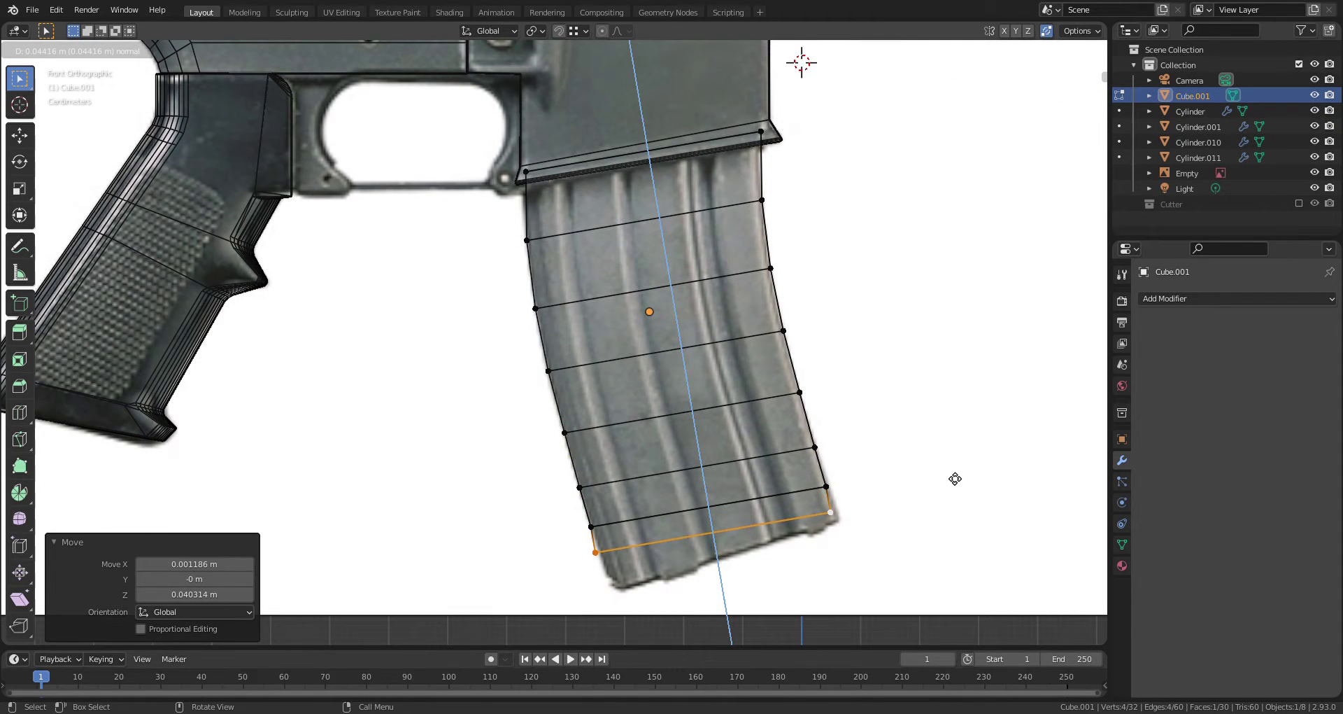
{"action": "middle_click", "coordinate": [955, 479]}
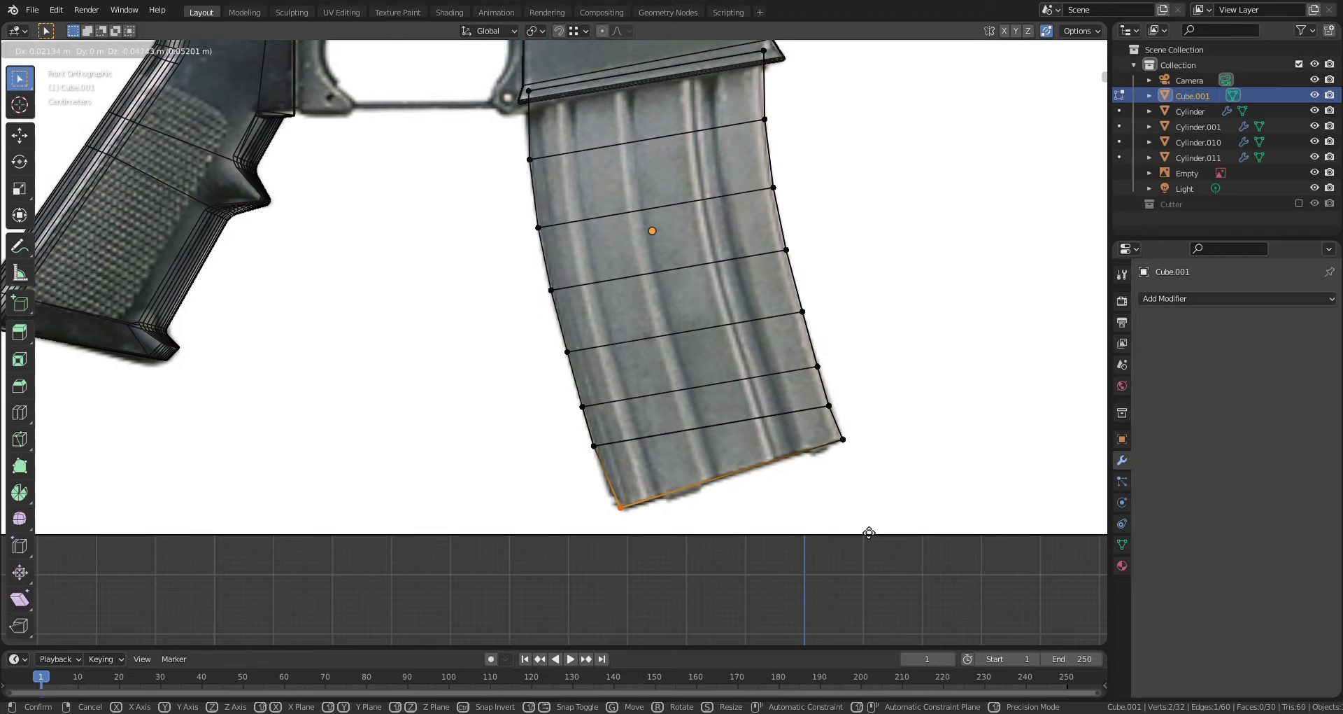
{"action": "left_click", "coordinate": [869, 532]}
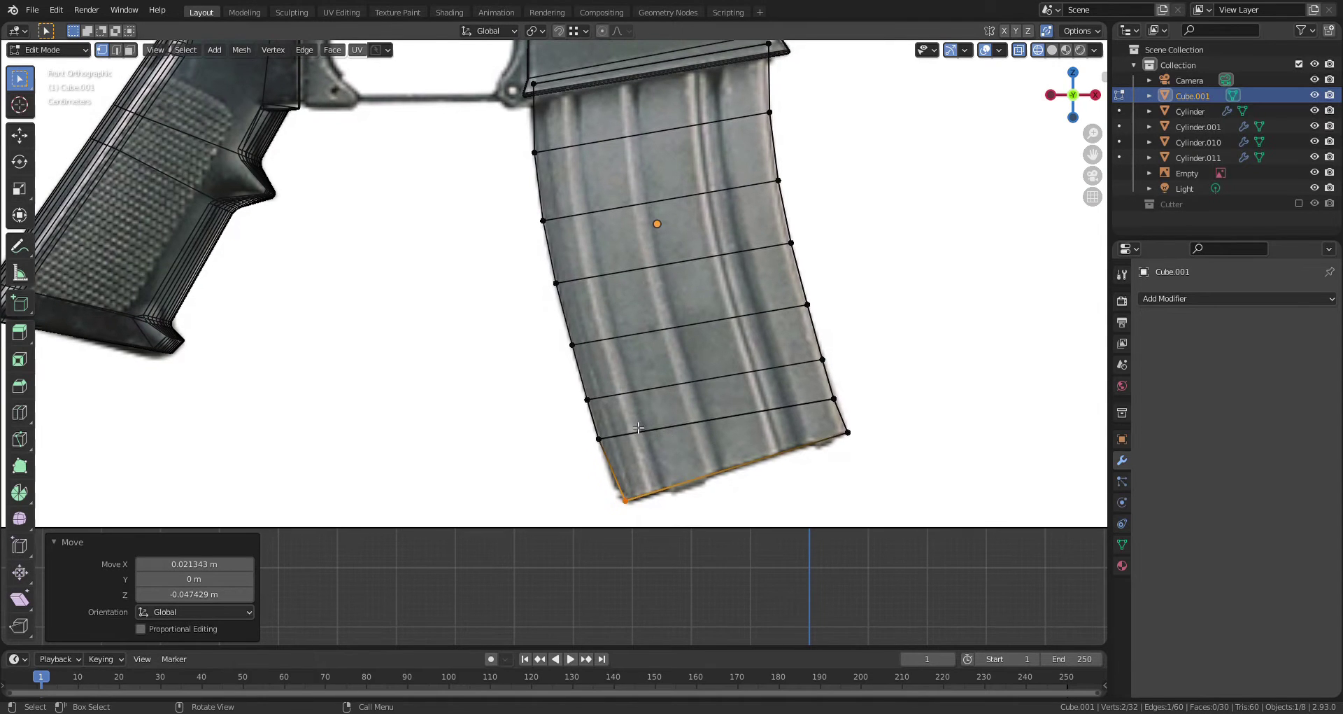
Slide the rear vertices of the lowest inner loop down along their edge by about 0.3
{"action": "left_click_drag", "start_coordinate": [619, 421], "coordinate": [594, 467]}
{"action": "key", "text": "g"}
{"action": "key", "text": "g"}
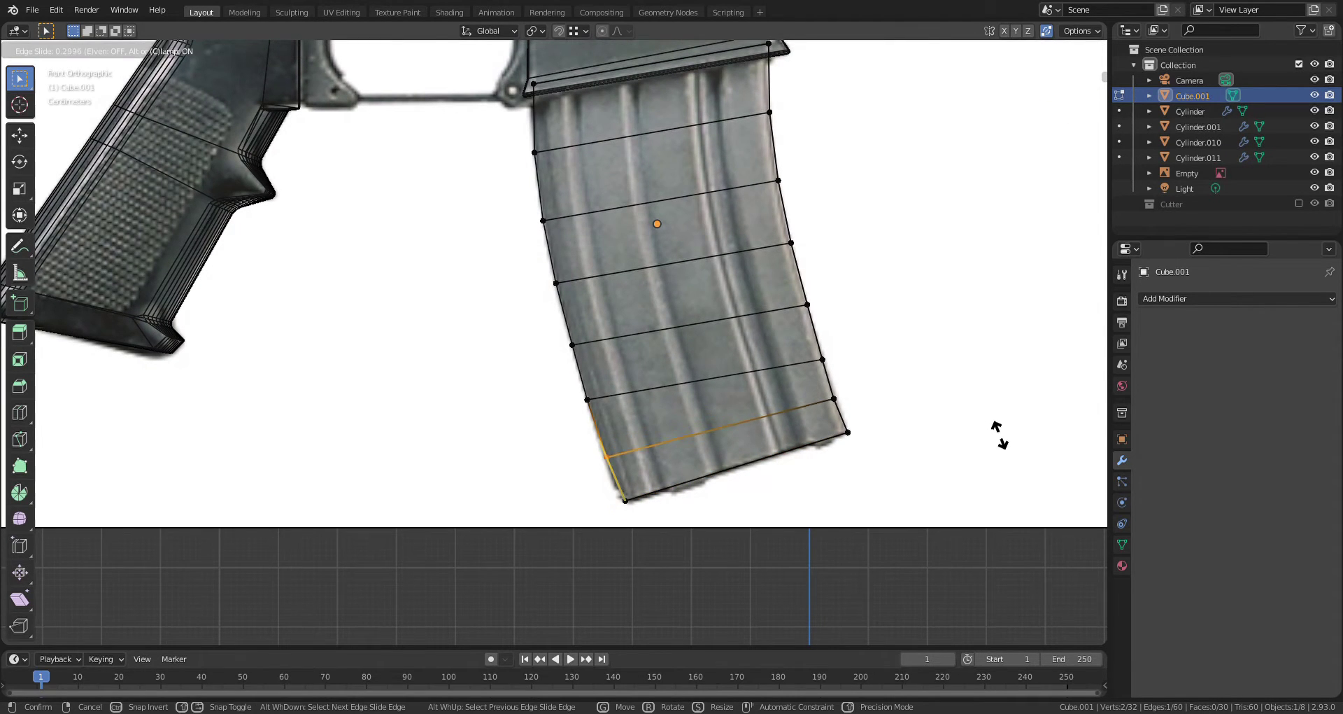
{"action": "left_click", "coordinate": [1000, 435]}
Turn off the see-through display and scale the whole magazine mesh to about 0.647 along Y to fit the well
{"action": "middle_click_drag", "start_coordinate": [1000, 435], "coordinate": [638, 341]}
{"action": "key", "text": "alt+z"}
{"action": "key", "text": "a"}
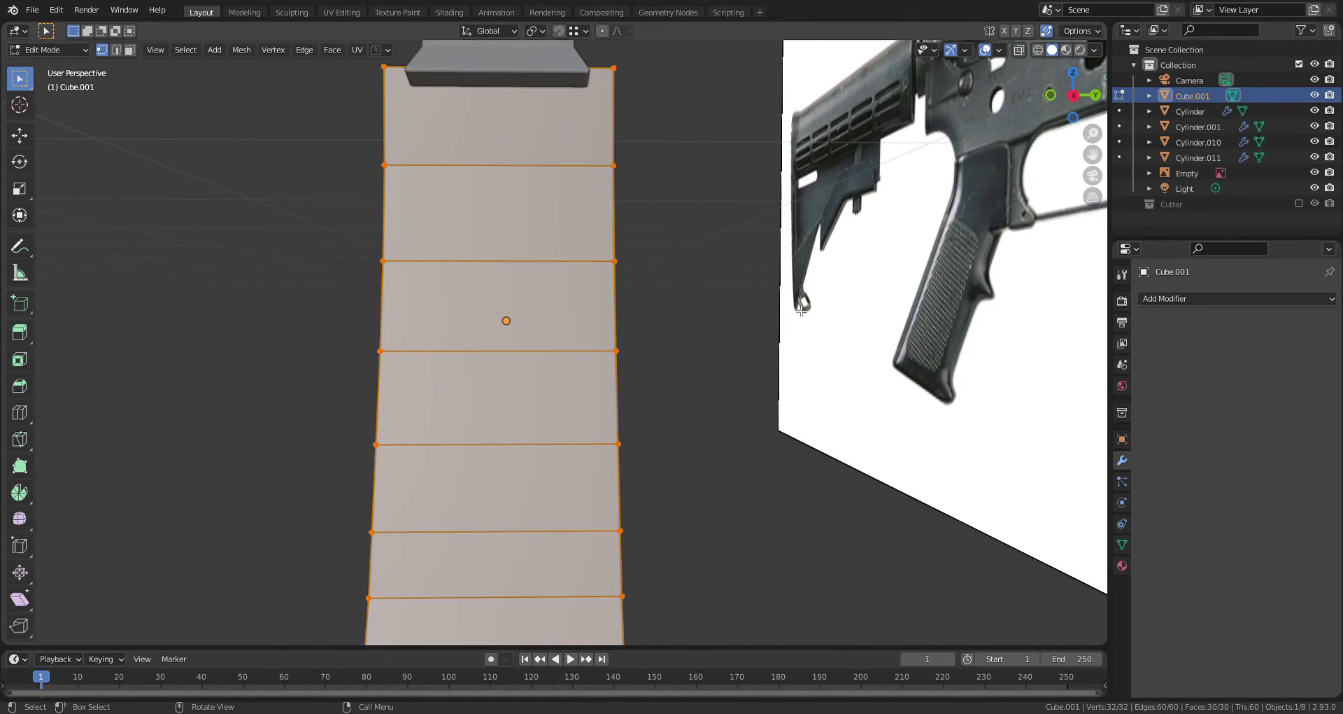
{"action": "key", "text": "s"}
{"action": "key", "text": "y"}
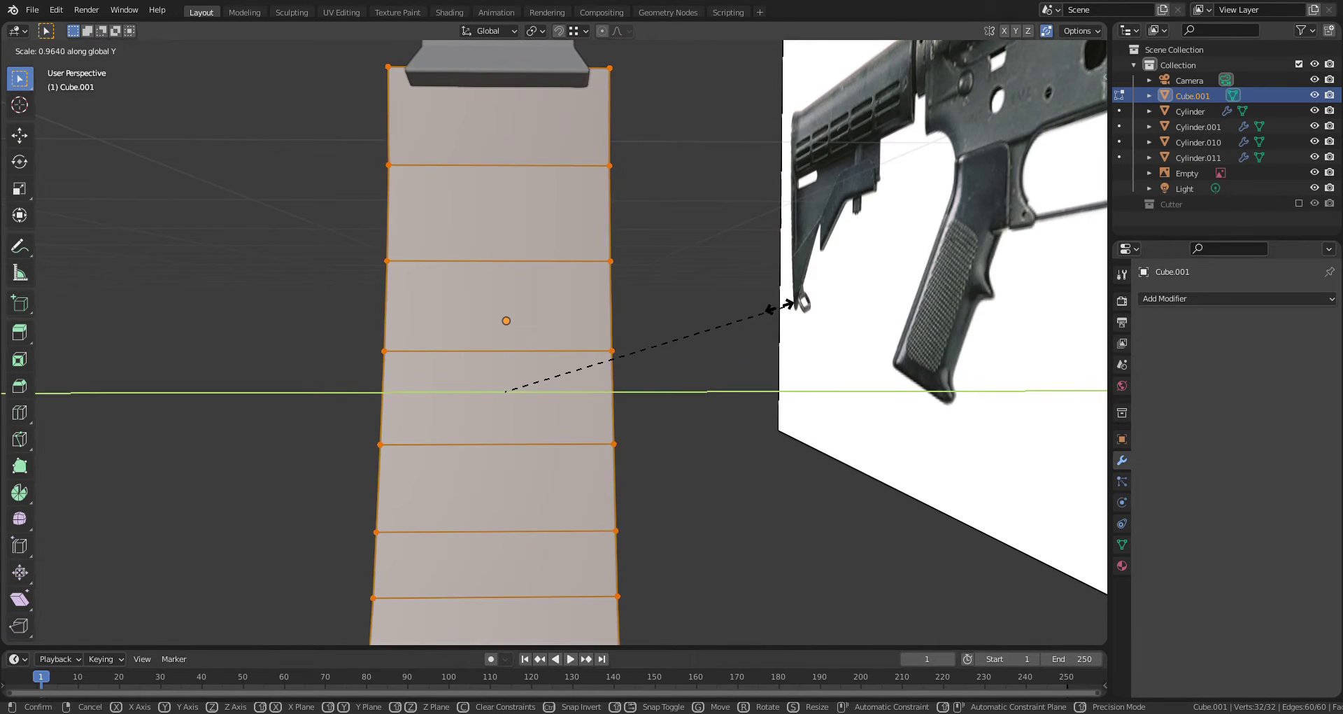
{"action": "left_click", "coordinate": [685, 312]}
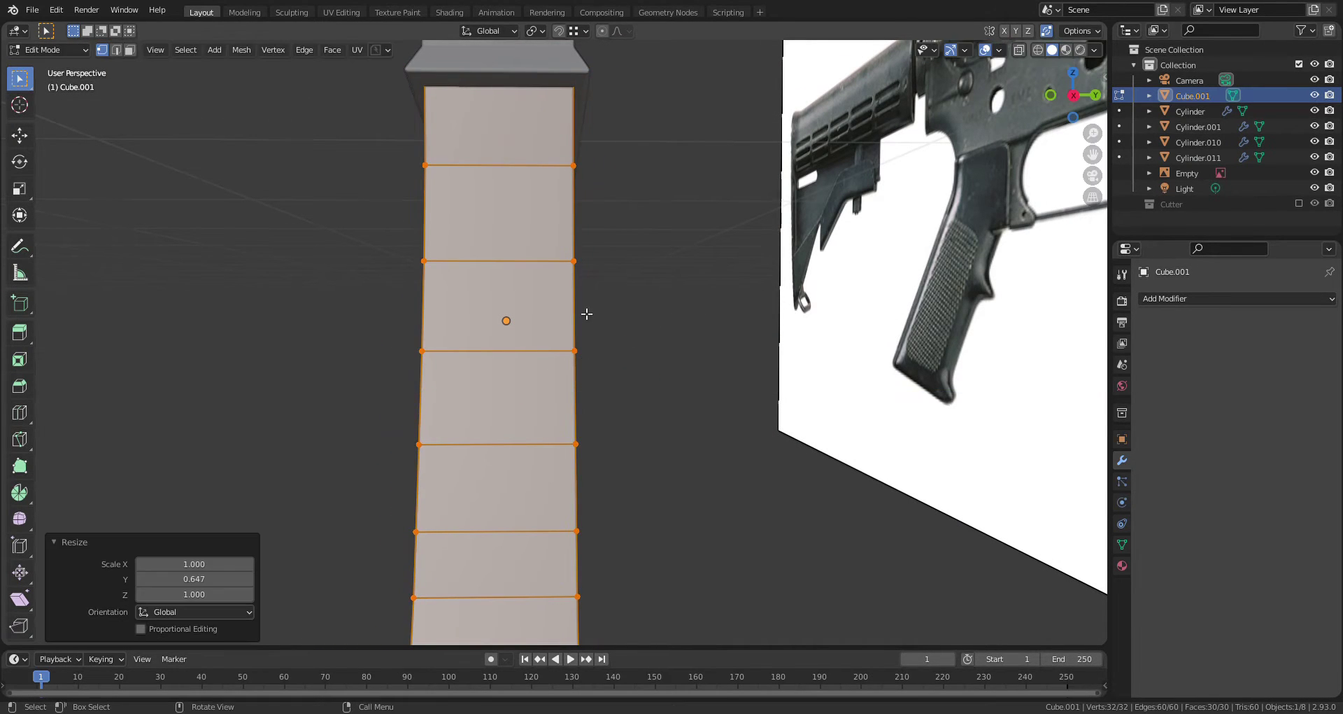
Return to Object Mode, shade the magazine smooth, and enable Auto Smooth for its normals
{"action": "middle_click_drag", "start_coordinate": [585, 314], "coordinate": [831, 264]}
{"action": "key", "text": "Tab"}
{"action": "left_click", "coordinate": [801, 223]}
{"action": "scroll", "coordinate": [800, 255], "scroll_direction": "down", "scroll_amount": 3}
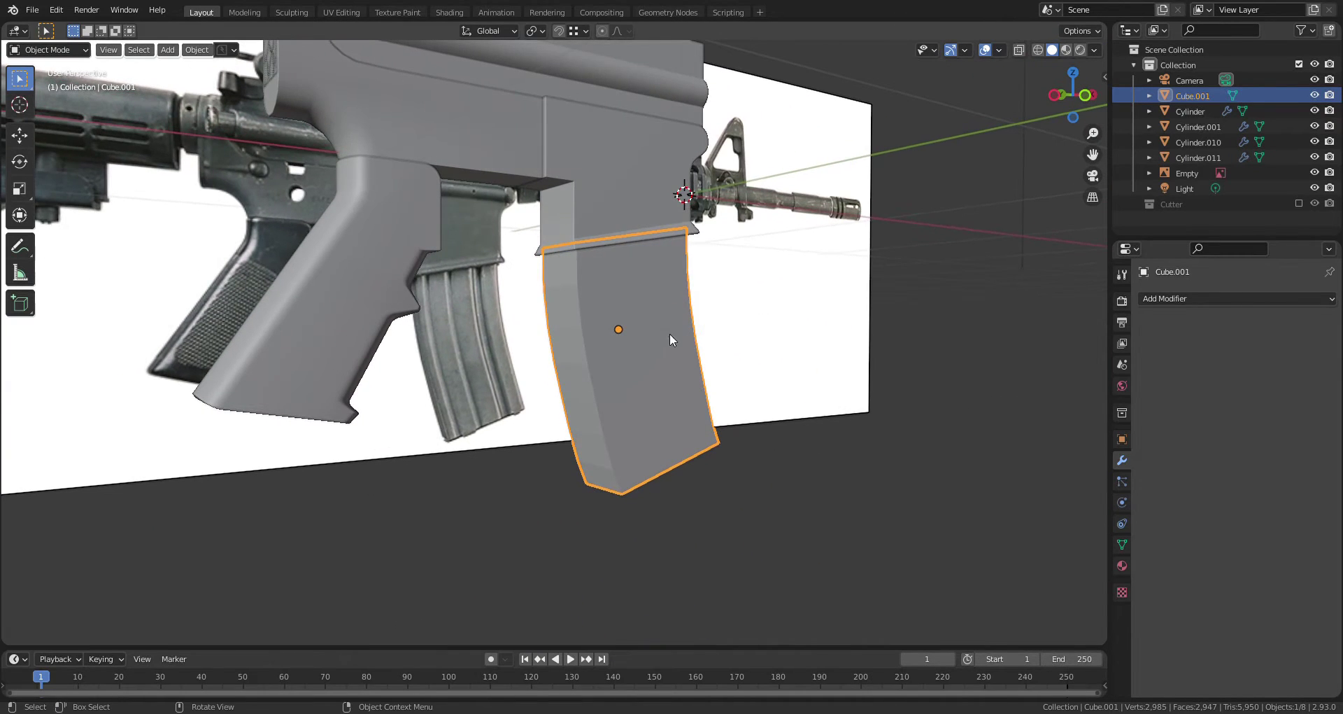
{"action": "middle_click_drag", "start_coordinate": [670, 333], "coordinate": [695, 308]}
{"action": "right_click", "coordinate": [648, 335]}
{"action": "left_click", "coordinate": [648, 334]}
{"action": "scroll", "coordinate": [648, 335], "scroll_direction": "up", "scroll_amount": 4}
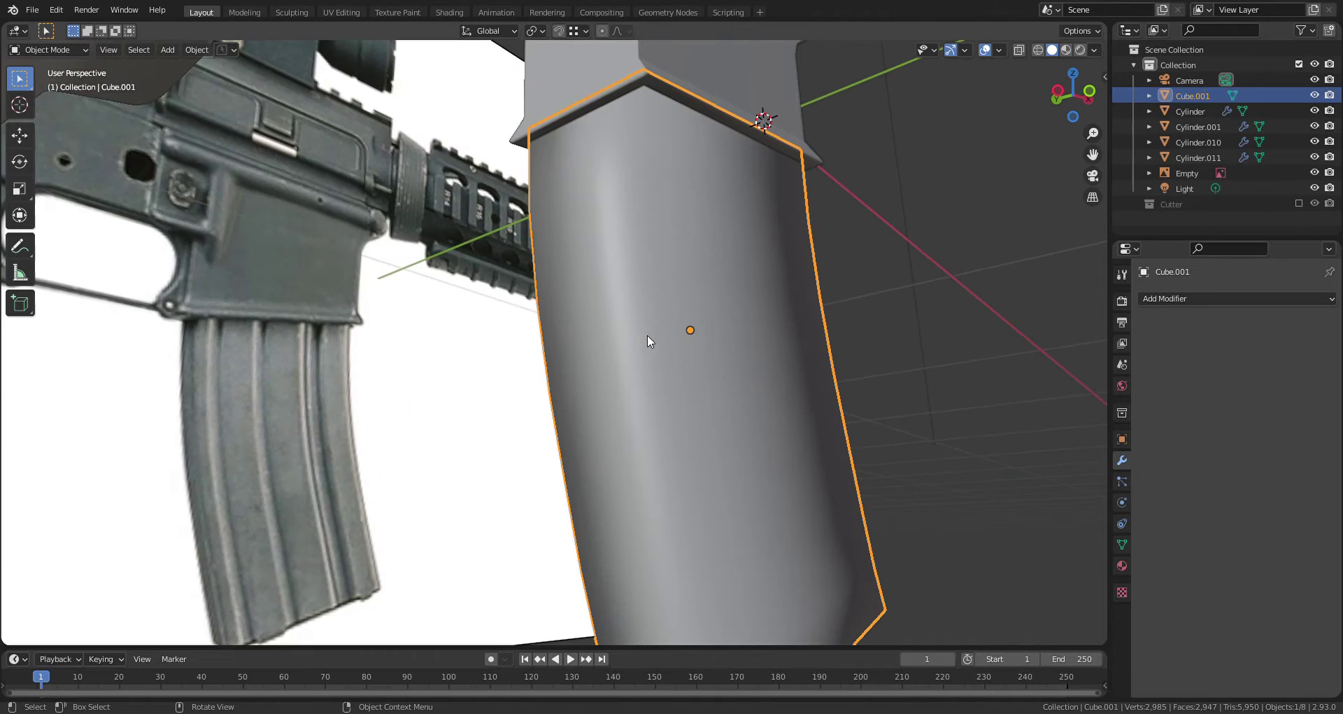
{"action": "left_click", "coordinate": [1122, 545]}
{"action": "left_click", "coordinate": [1220, 579]}
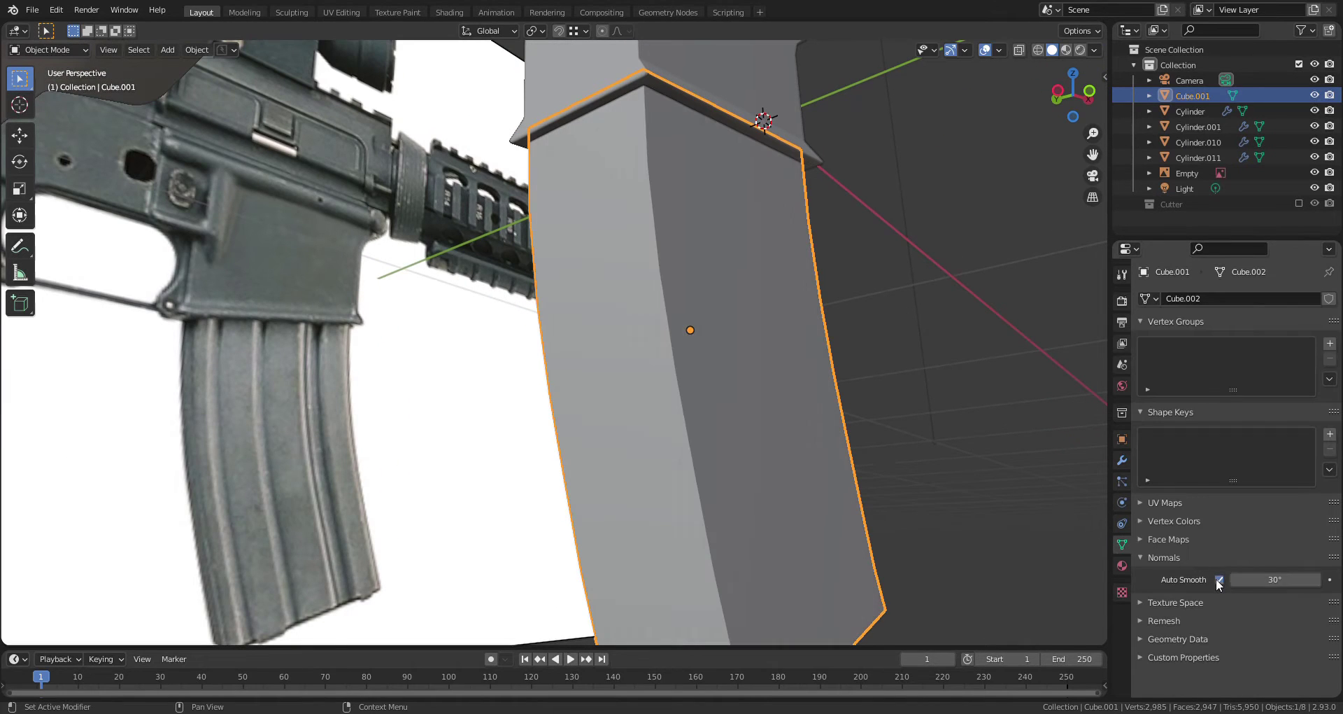
Add a Bevel modifier with 3 segments to the magazine and turn off Clamp Overlap in its geometry settings
{"action": "left_click", "coordinate": [1123, 460]}
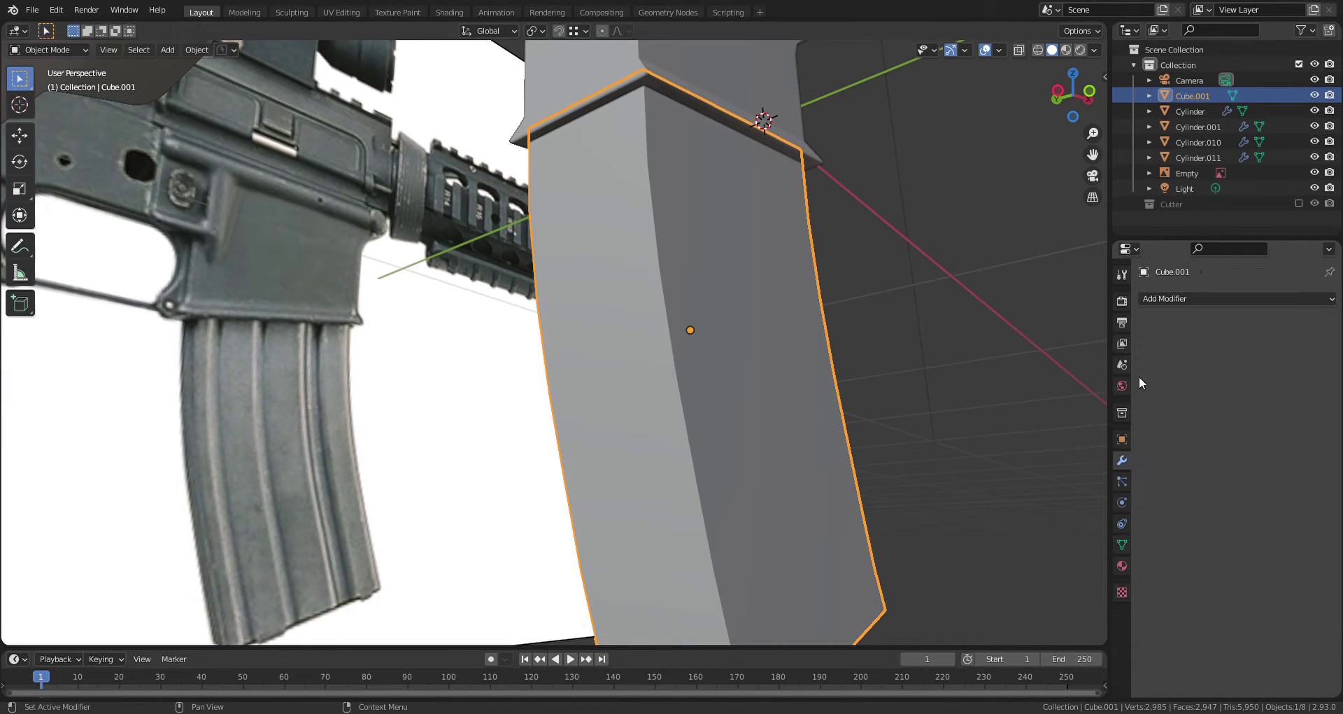
{"action": "left_click", "coordinate": [1190, 294]}
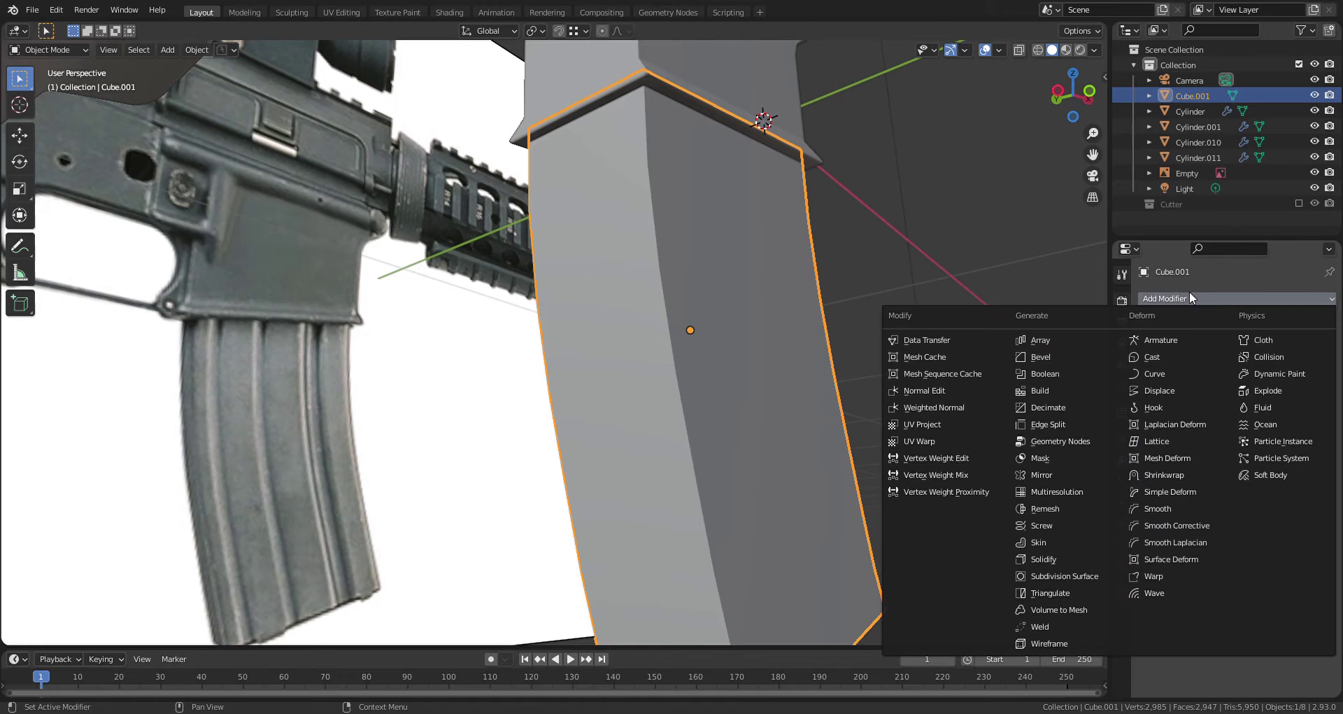
{"action": "left_click", "coordinate": [1046, 355]}
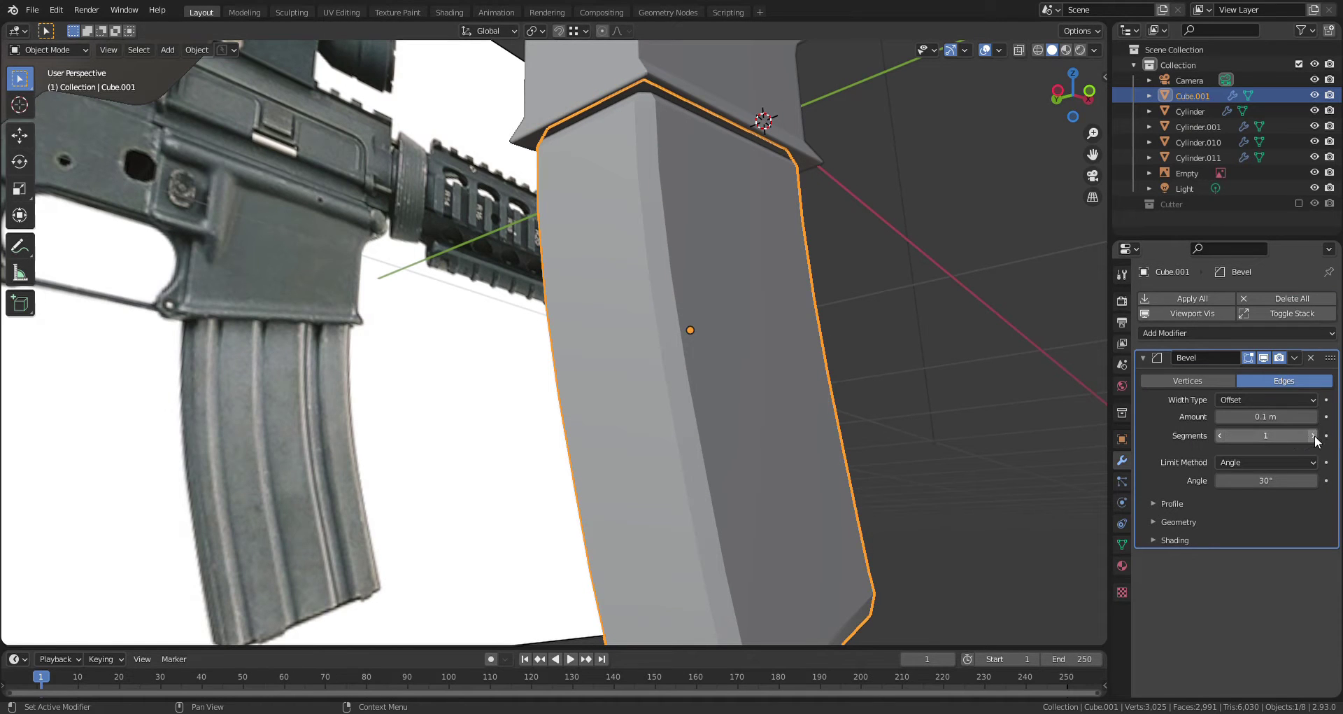
{"action": "left_click_drag", "start_coordinate": [1293, 435], "coordinate": [1310, 434]}
{"action": "middle_click_drag", "start_coordinate": [963, 376], "coordinate": [846, 334]}
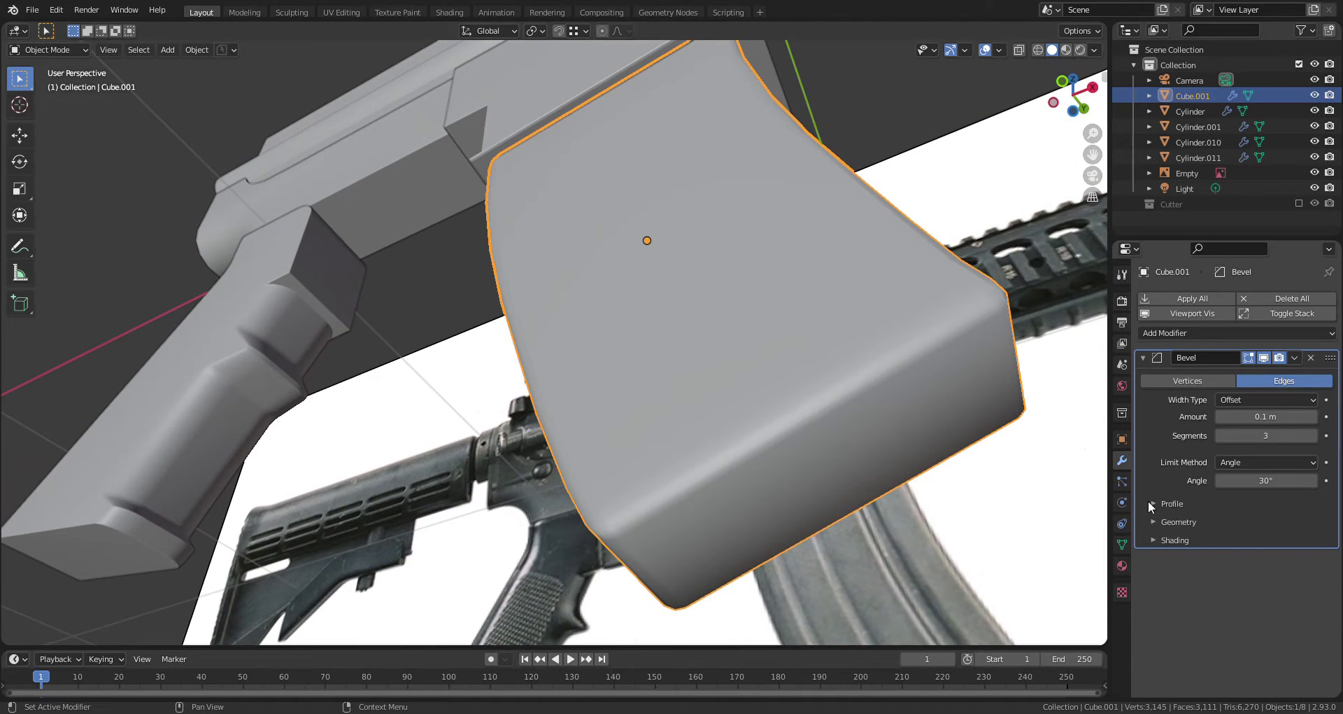
{"action": "left_click", "coordinate": [1162, 521]}
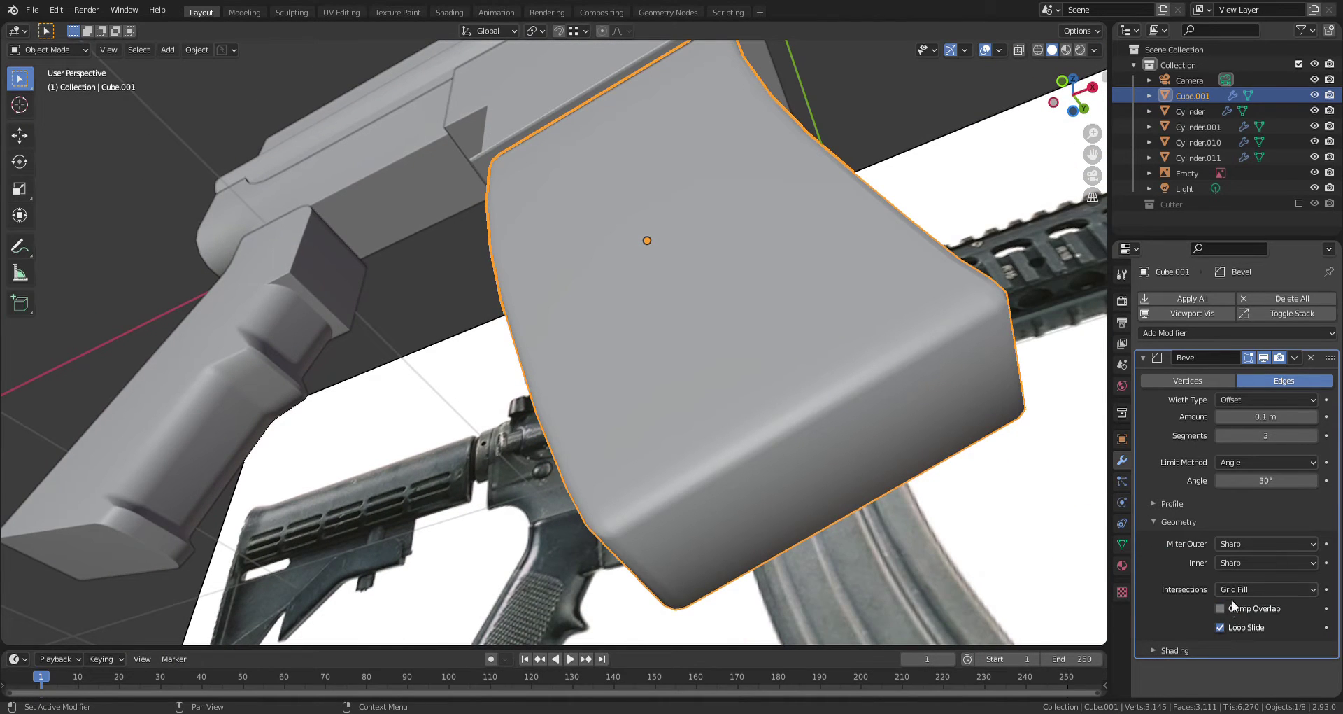
Set the Bevel modifier's amount to 0.002 m
{"action": "left_click", "coordinate": [1259, 418]}
{"action": "key", "text": "BackSpace"}
{"action": "key", "text": "BackSpace"}
{"action": "key", "text": "BackSpace"}
{"action": "key", "text": "BackSpace"}
{"action": "key", "text": "Return"}
{"action": "left_click", "coordinate": [1260, 418]}
{"action": "type", "text": "0"}
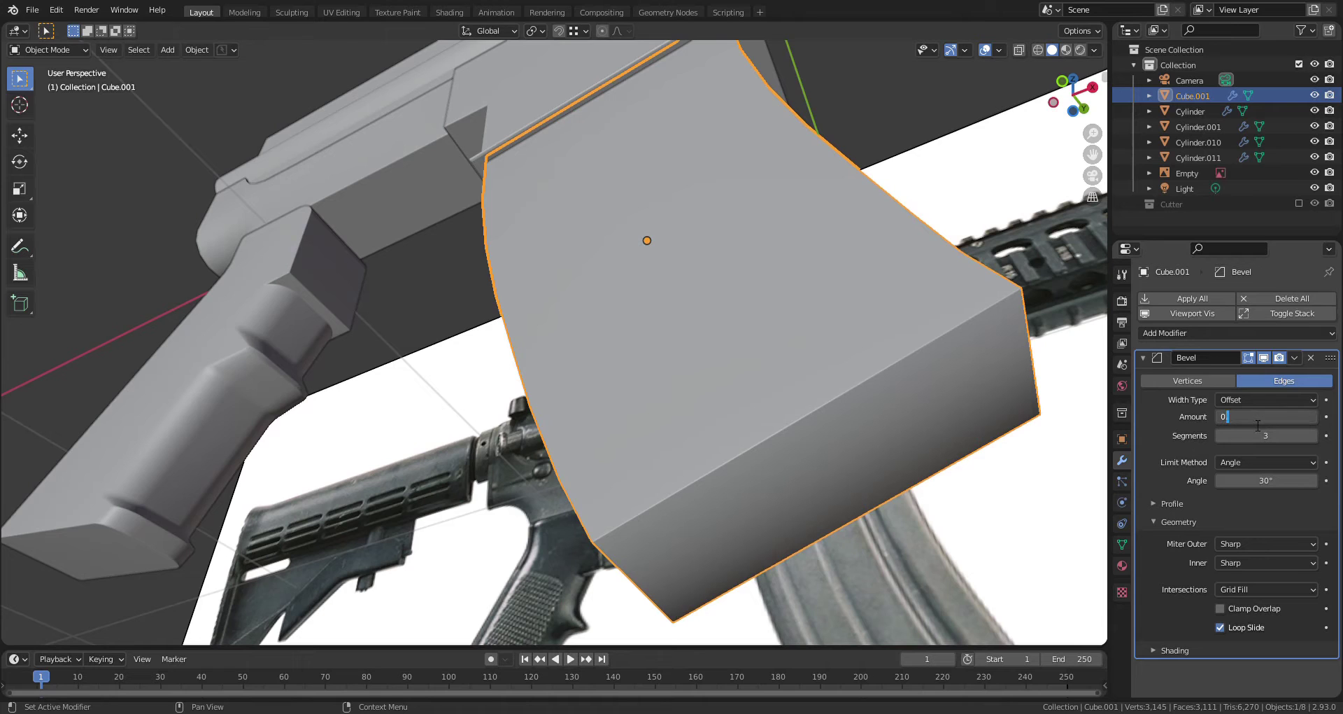
{"action": "type", "text": ".002"}
{"action": "key", "text": "Return"}
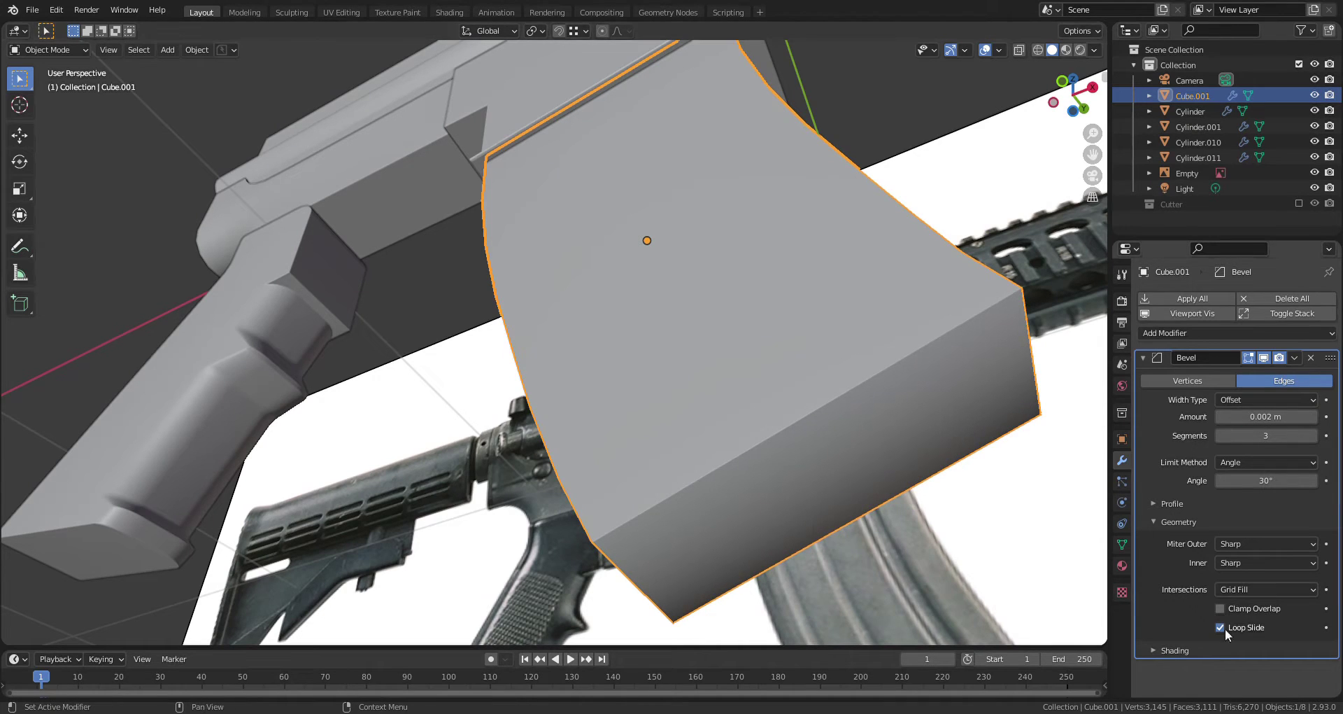
Enable Harden Normals in the Bevel modifier's shading settings and apply the magazine's rotation and scale
{"action": "left_click", "coordinate": [1219, 649]}
{"action": "left_click", "coordinate": [1225, 671]}
{"action": "scroll", "coordinate": [932, 504], "scroll_direction": "down", "scroll_amount": 3}
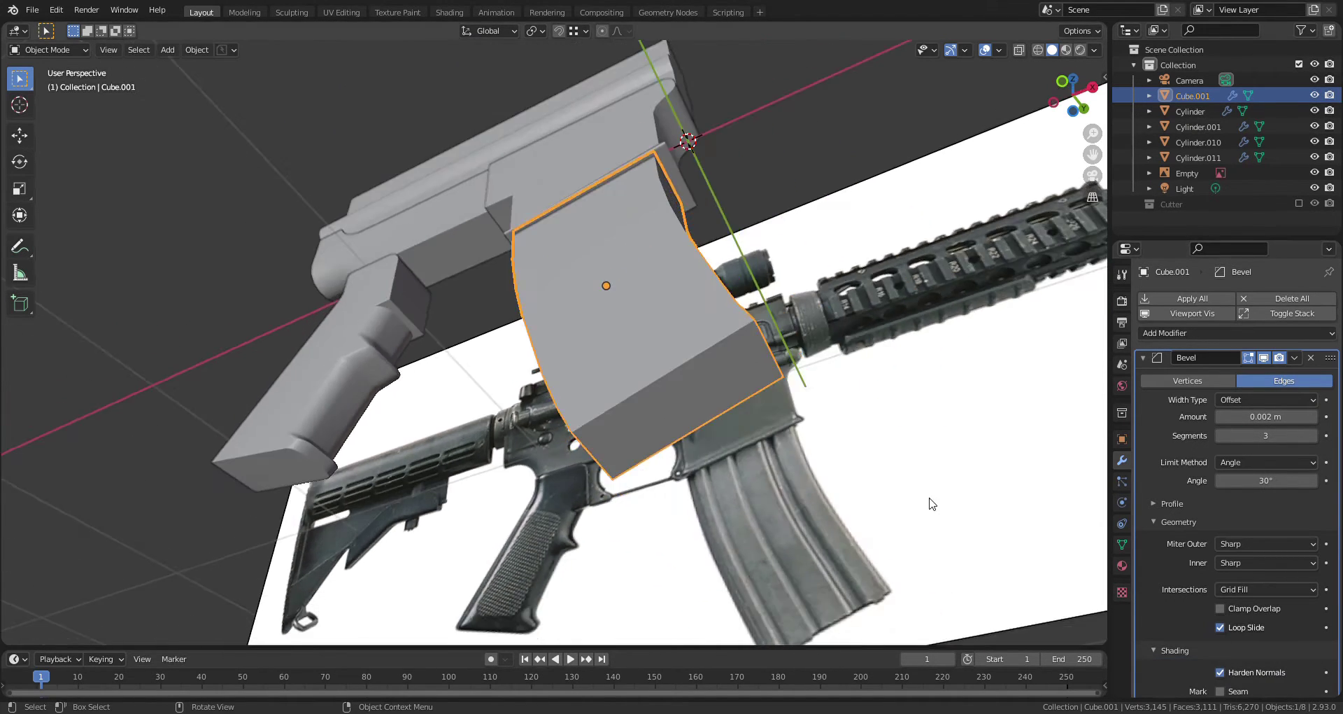
{"action": "scroll", "coordinate": [798, 389], "scroll_direction": "up", "scroll_amount": 6}
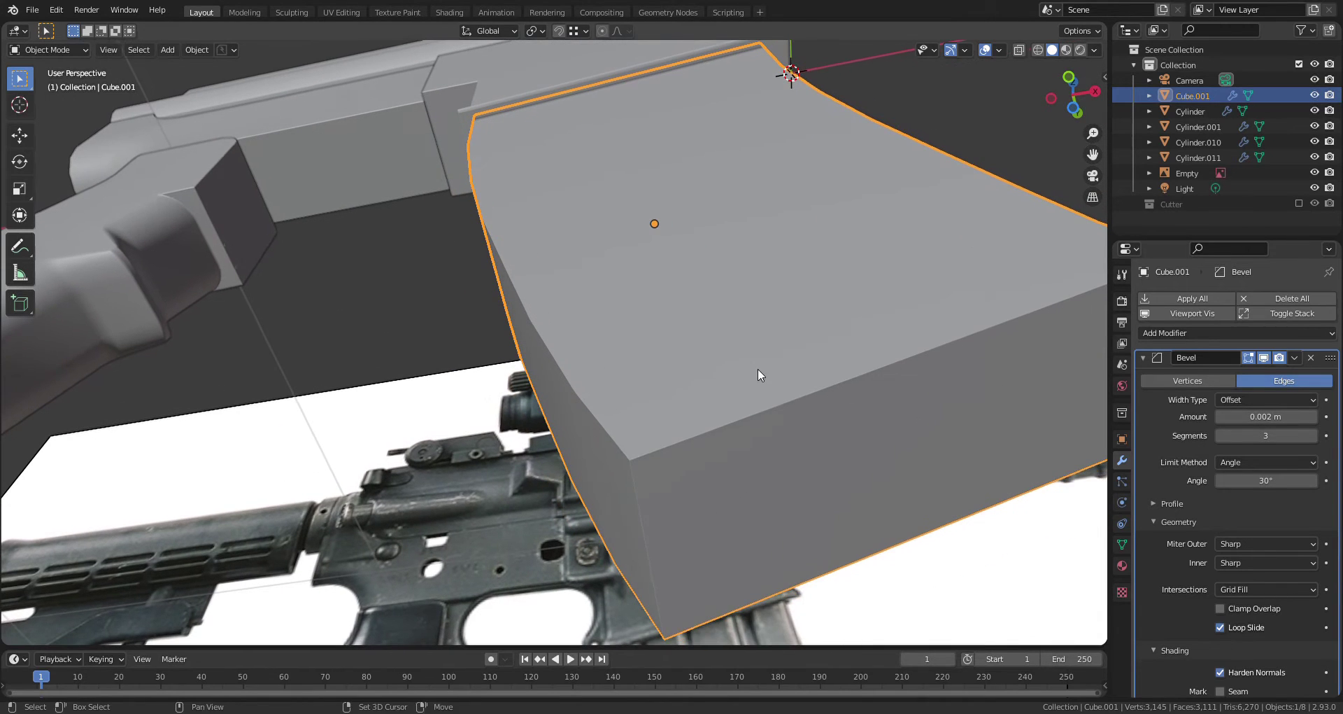
{"action": "key", "text": "ctrl+a"}
{"action": "left_click", "coordinate": [757, 368]}
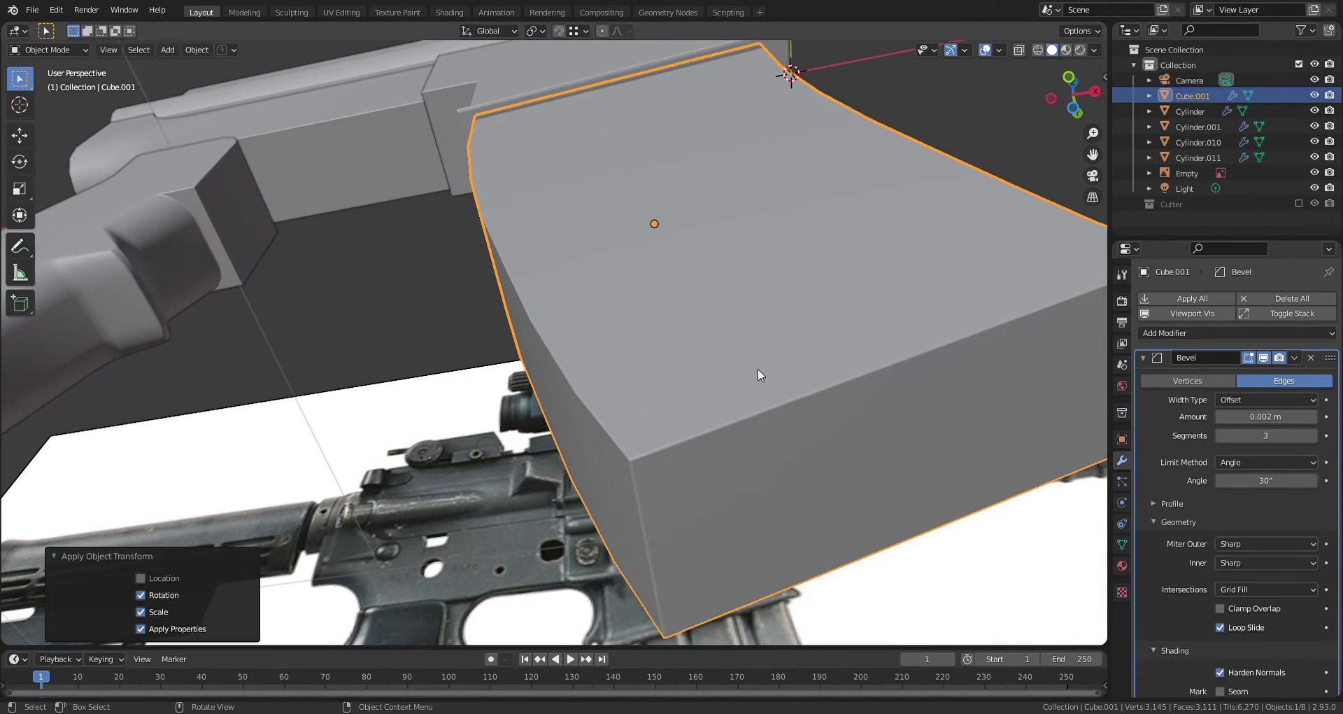
Set the magazine's Bevel modifier amount to 0.005 m and check the edges from several angles
{"action": "middle_click_drag", "start_coordinate": [758, 368], "coordinate": [801, 445]}
{"action": "left_click", "coordinate": [1257, 418]}
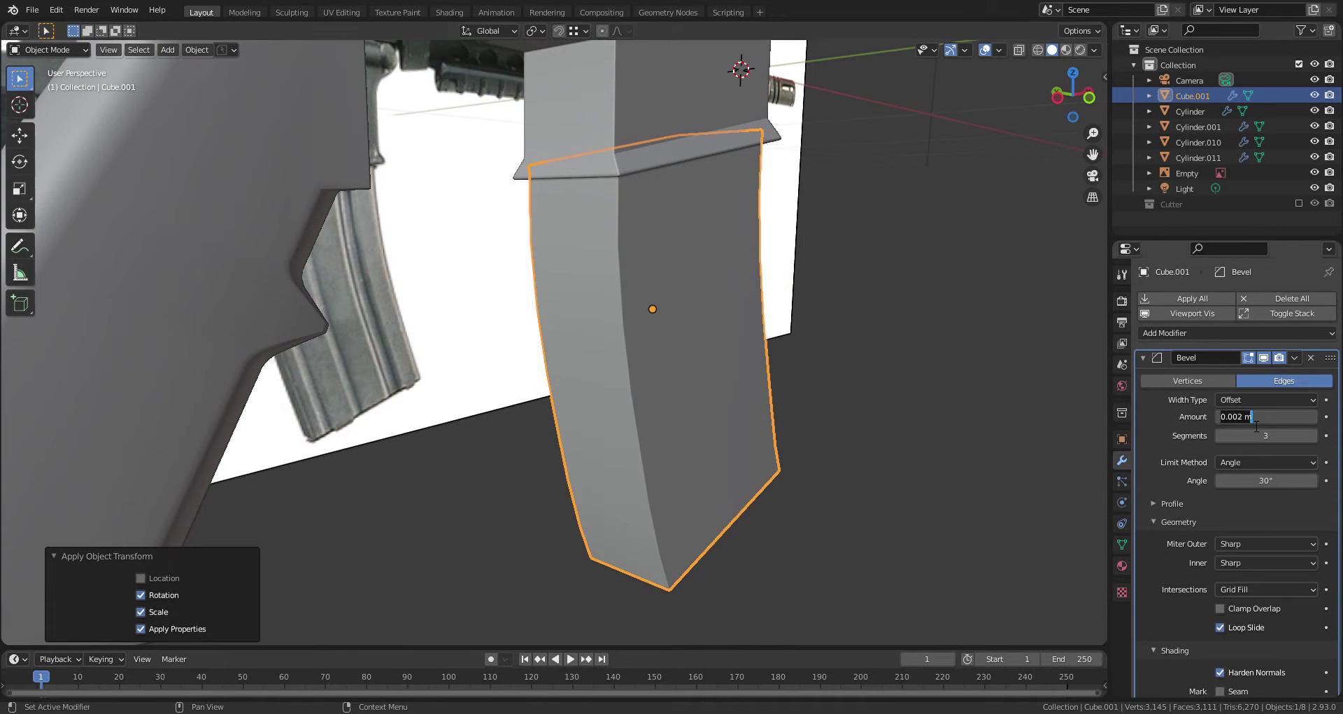
{"action": "type", "text": "0.005"}
{"action": "key", "text": "Return"}
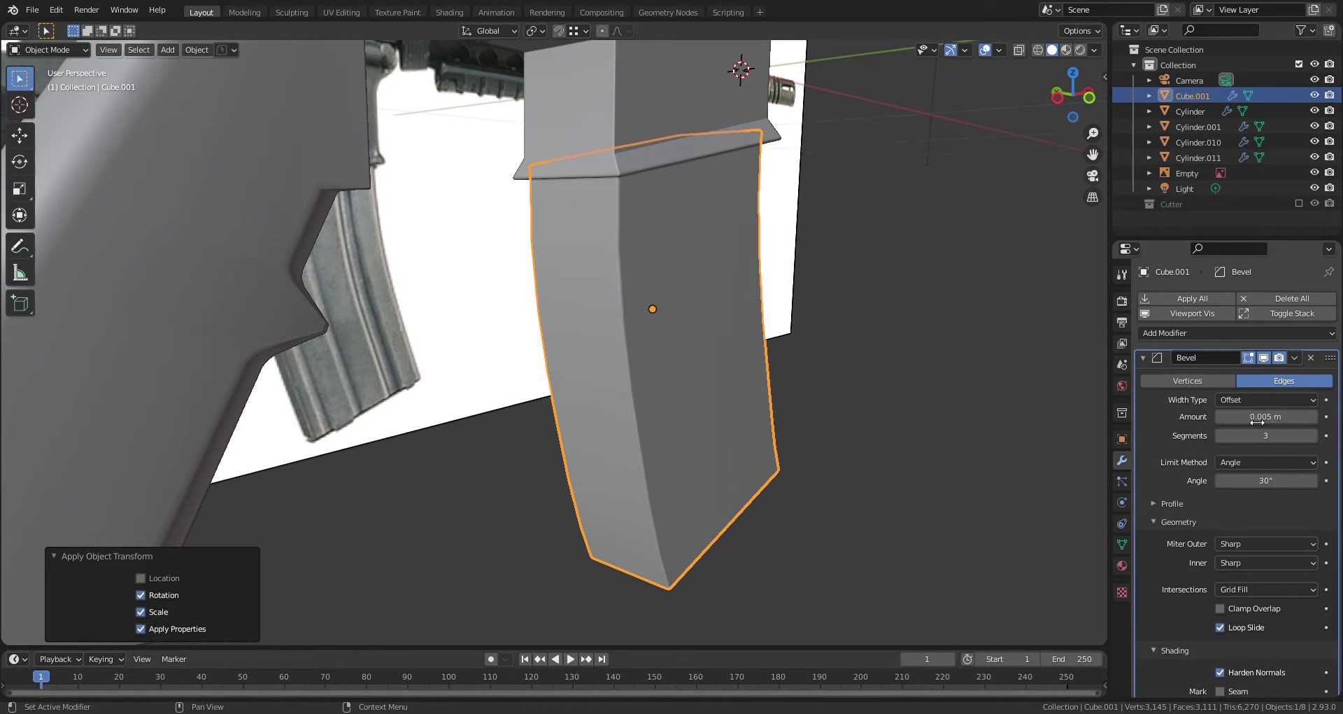
{"action": "middle_click_drag", "start_coordinate": [825, 357], "coordinate": [771, 312]}
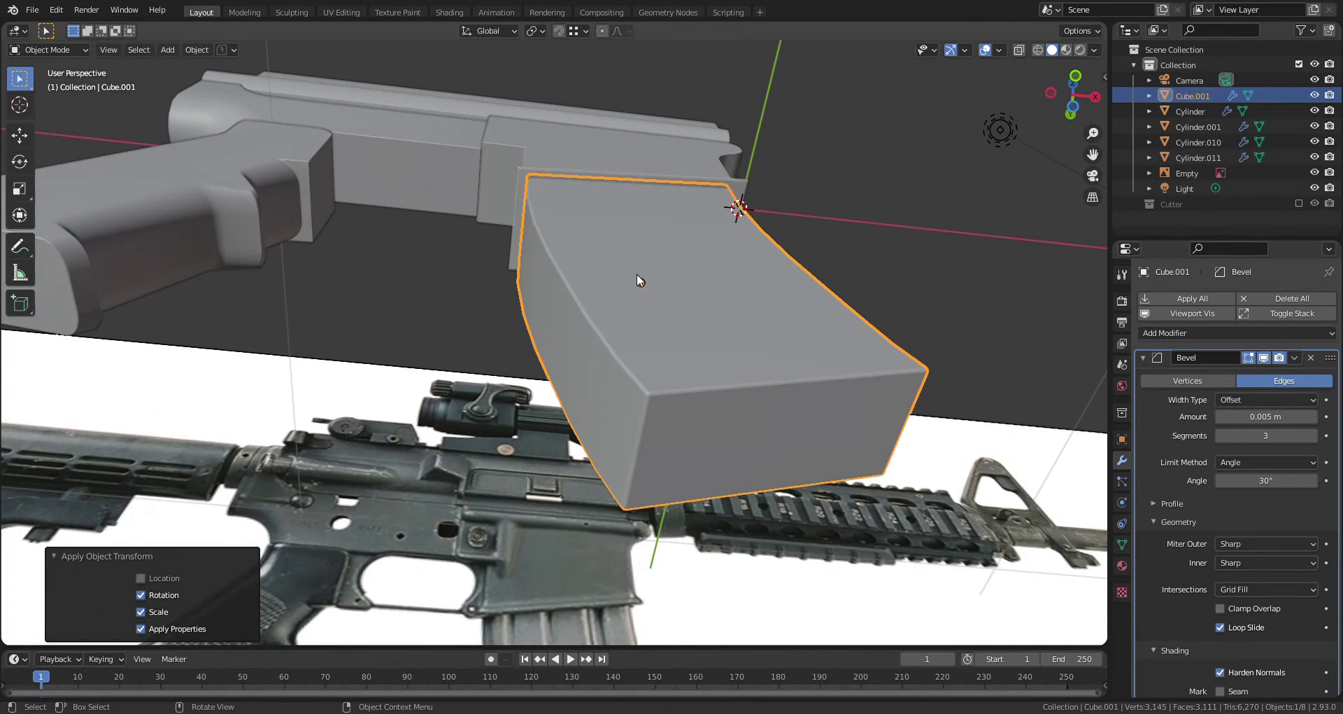
{"action": "middle_click_drag", "start_coordinate": [637, 274], "coordinate": [644, 302]}
In the front view, add a cylinder mesh with 18 vertices for the collar between the stock and the receiver
{"action": "key", "text": "KP_1"}
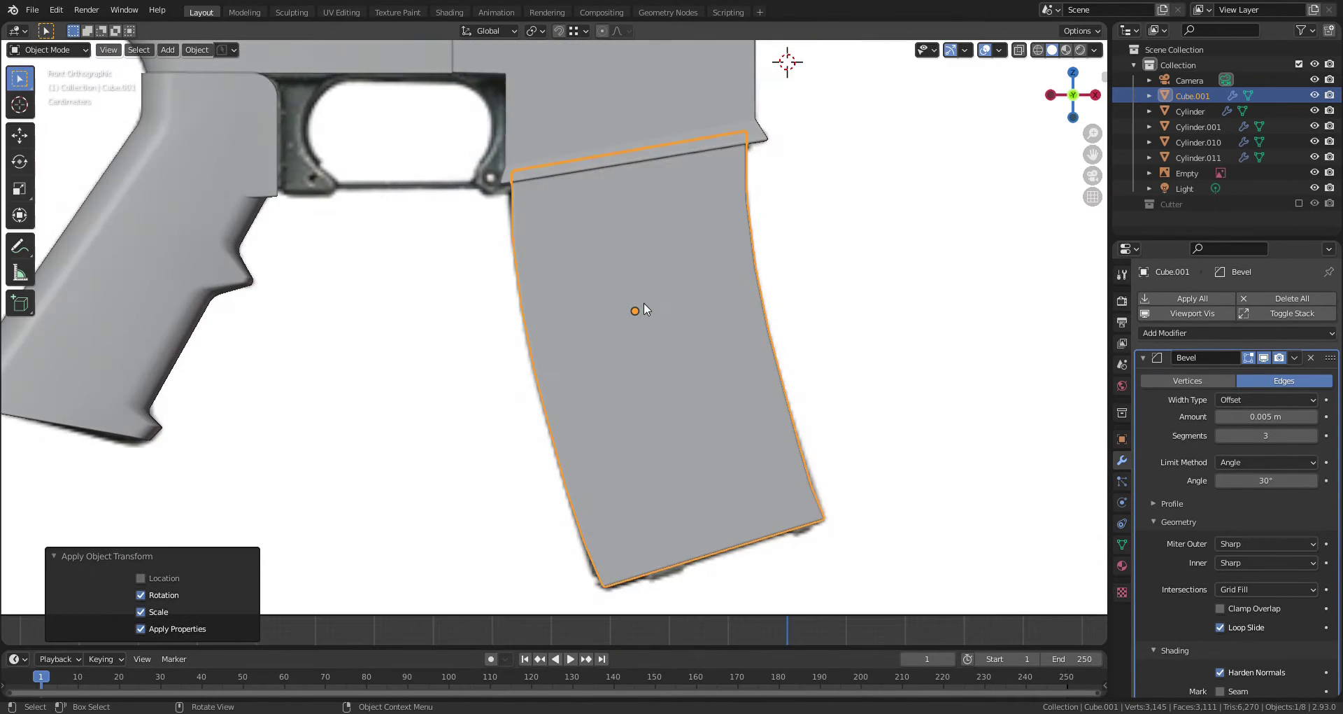
{"action": "scroll", "coordinate": [643, 302], "scroll_direction": "down", "scroll_amount": 2}
{"action": "middle_click_drag", "start_coordinate": [468, 225], "coordinate": [512, 256], "text": "shift"}
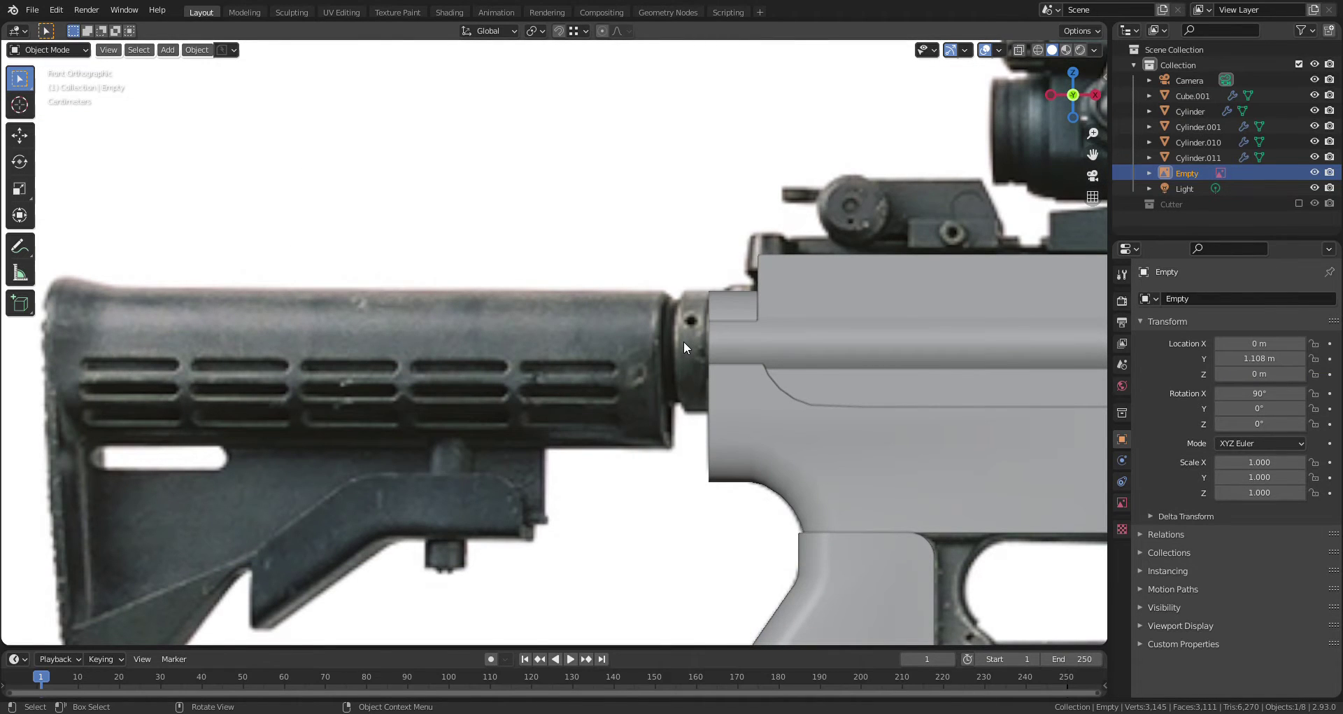
{"action": "key", "text": "shift"}
{"action": "key", "text": "shift+a"}
{"action": "mouse_move", "coordinate": [684, 343]}
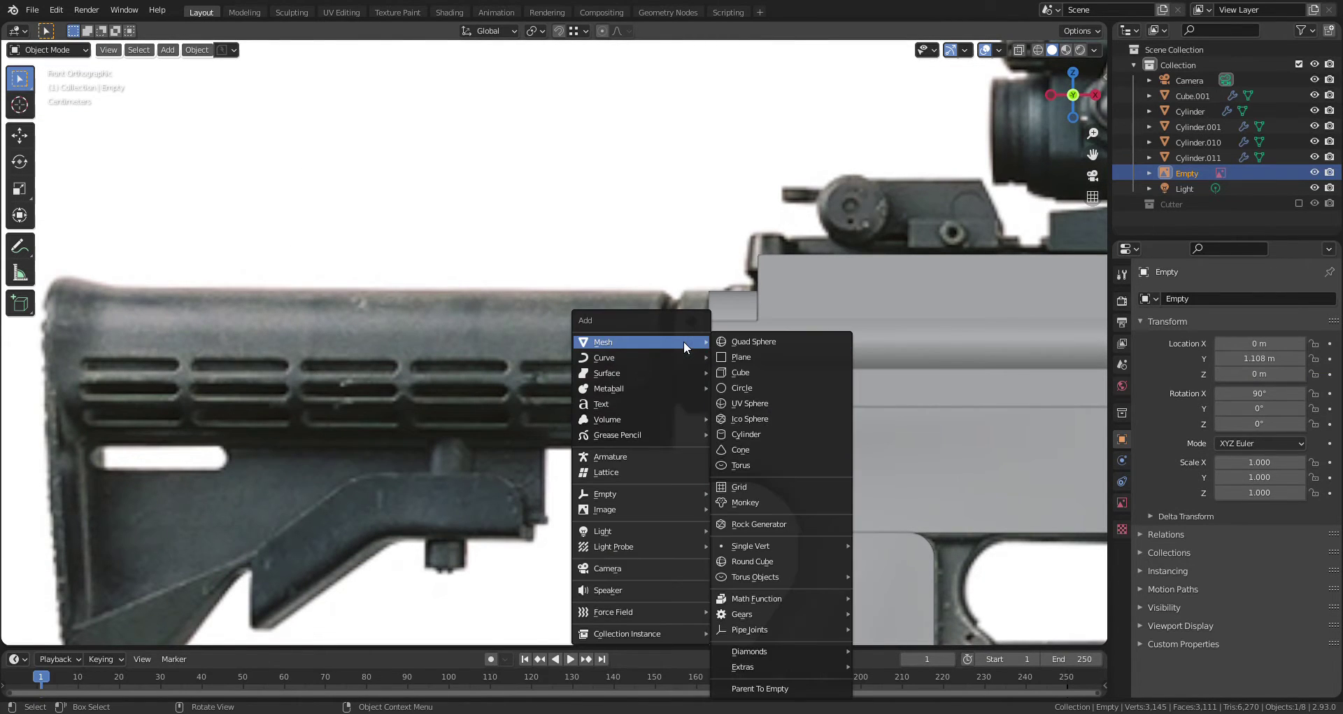
{"action": "left_click", "coordinate": [766, 434]}
{"action": "scroll", "coordinate": [759, 419], "scroll_direction": "down", "scroll_amount": 5}
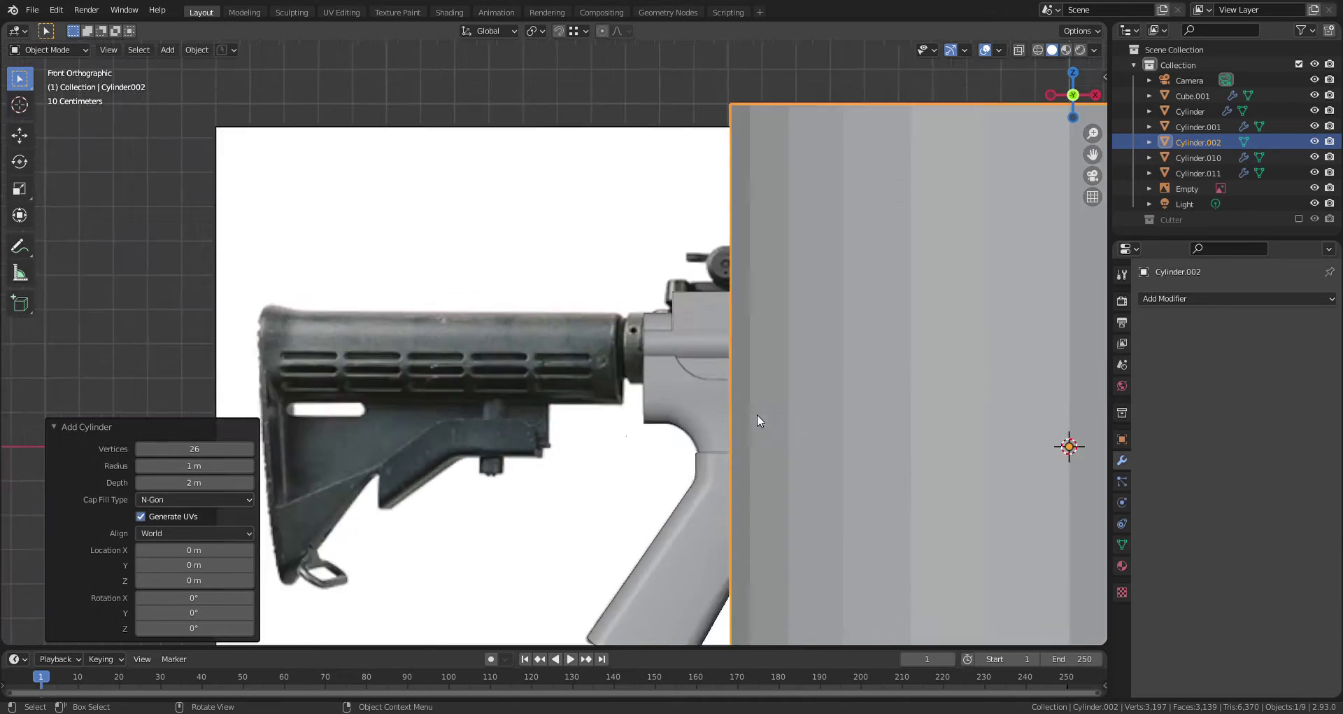
{"action": "left_click", "coordinate": [195, 448]}
{"action": "type", "text": "26"}
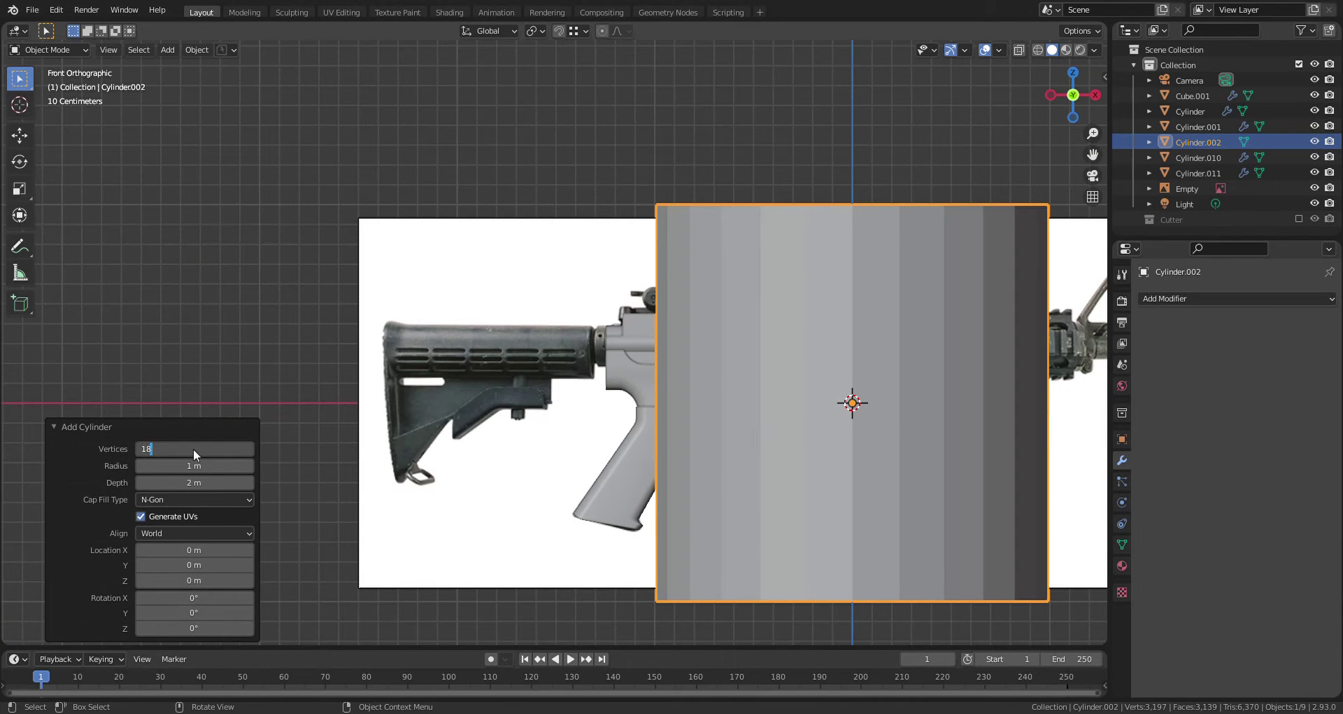
{"action": "key", "text": "Return"}
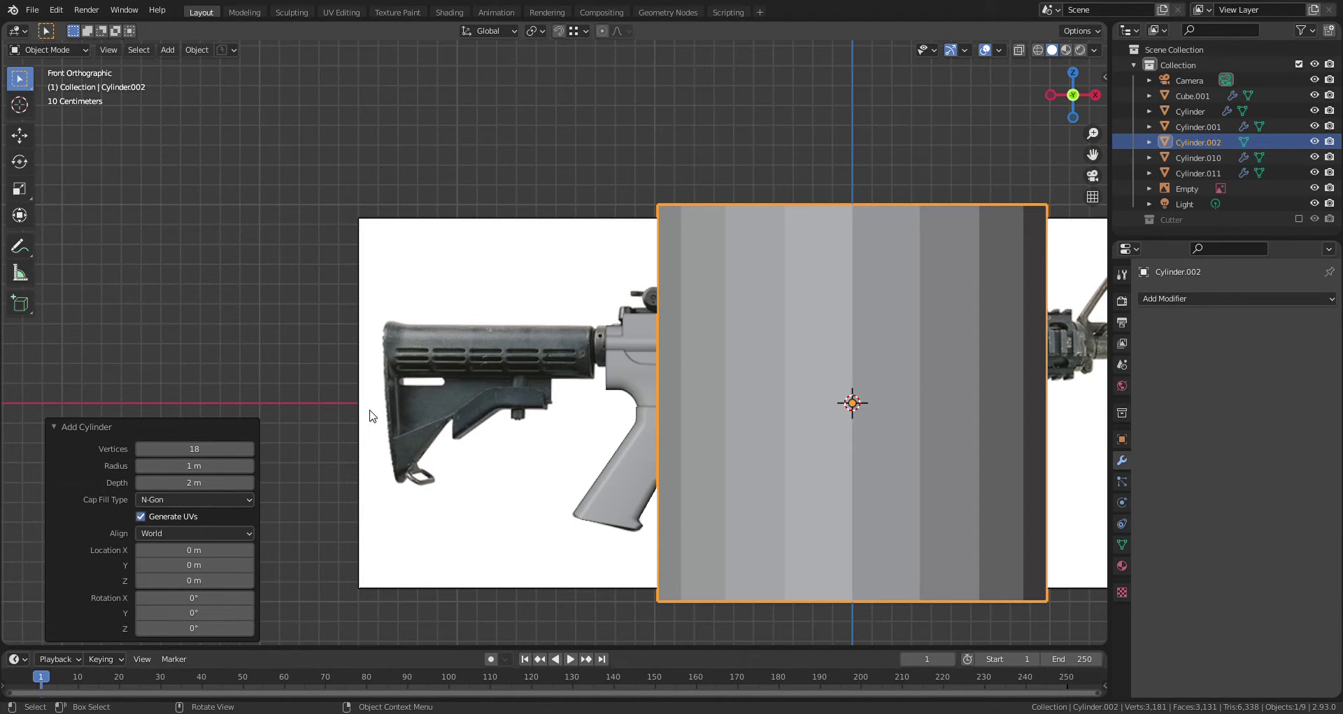
Rotate the cylinder 90° about Y and move it about -1.40 m in X and 0.25 m in Z toward the stock
{"action": "type", "text": "ry90"}
{"action": "key", "text": "Return"}
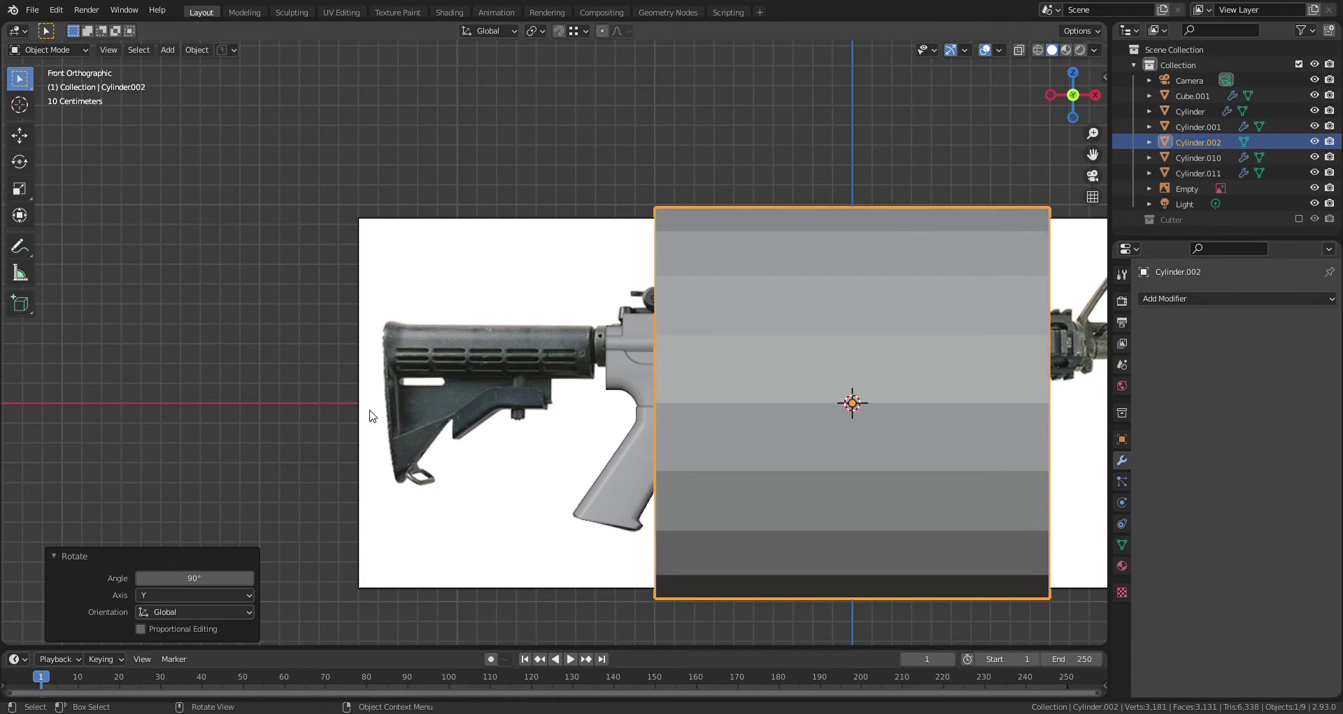
{"action": "key", "text": "f"}
{"action": "key", "text": "g"}
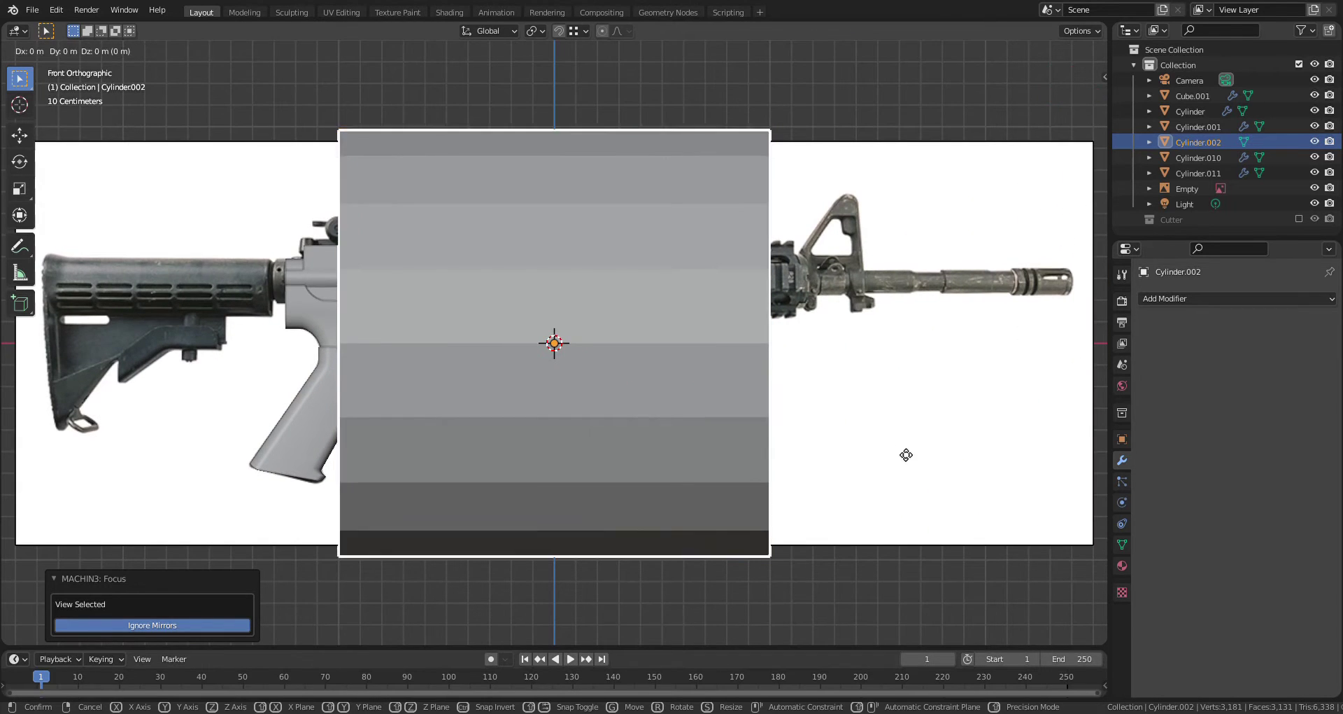
{"action": "left_click", "coordinate": [621, 408]}
{"action": "middle_click_drag", "start_coordinate": [390, 395], "coordinate": [635, 416], "text": "shift"}
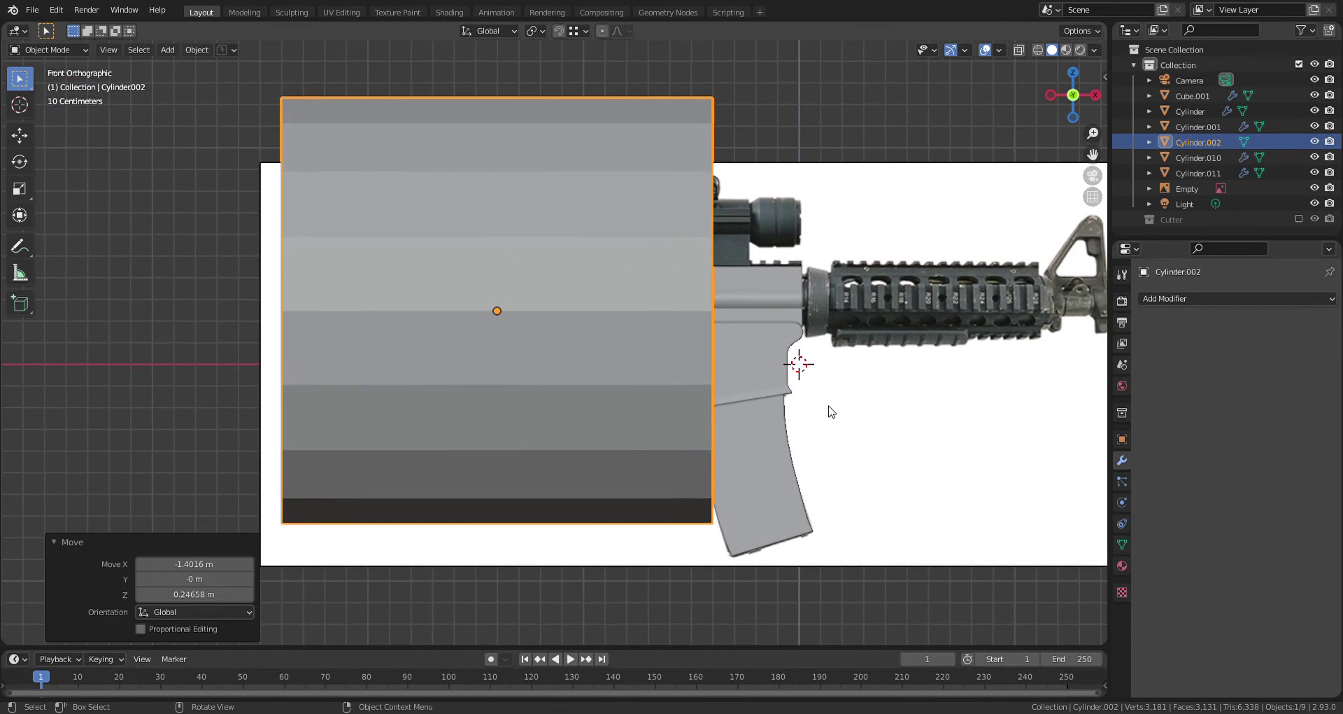
Scale the cylinder down uniformly to about 0.127 to approach the collar's size in the reference image
{"action": "key", "text": "s"}
{"action": "left_click", "coordinate": [518, 359]}
{"action": "scroll", "coordinate": [662, 396], "scroll_direction": "up", "scroll_amount": 6}
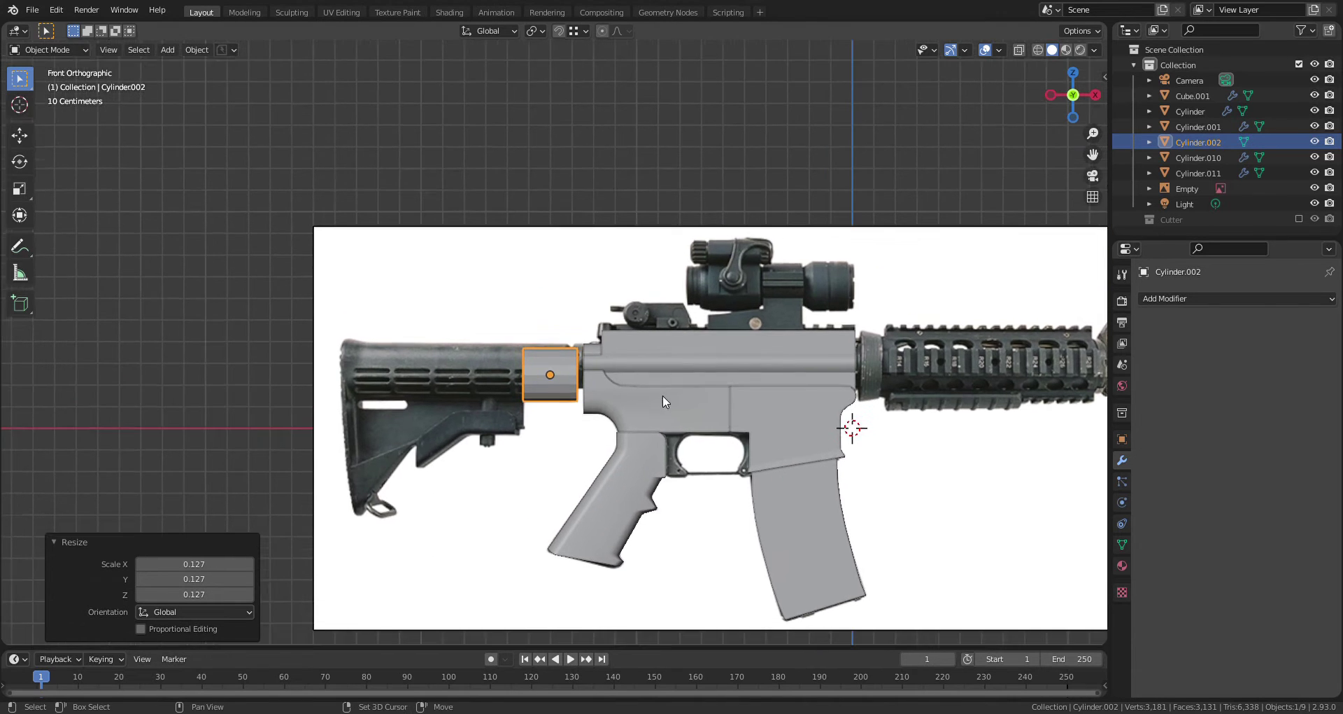
{"action": "scroll", "coordinate": [736, 401], "scroll_direction": "up", "scroll_amount": 3}
Move the cylinder over the collar behind the receiver and scale it by about 1.065 to match its diameter
{"action": "key", "text": "f"}
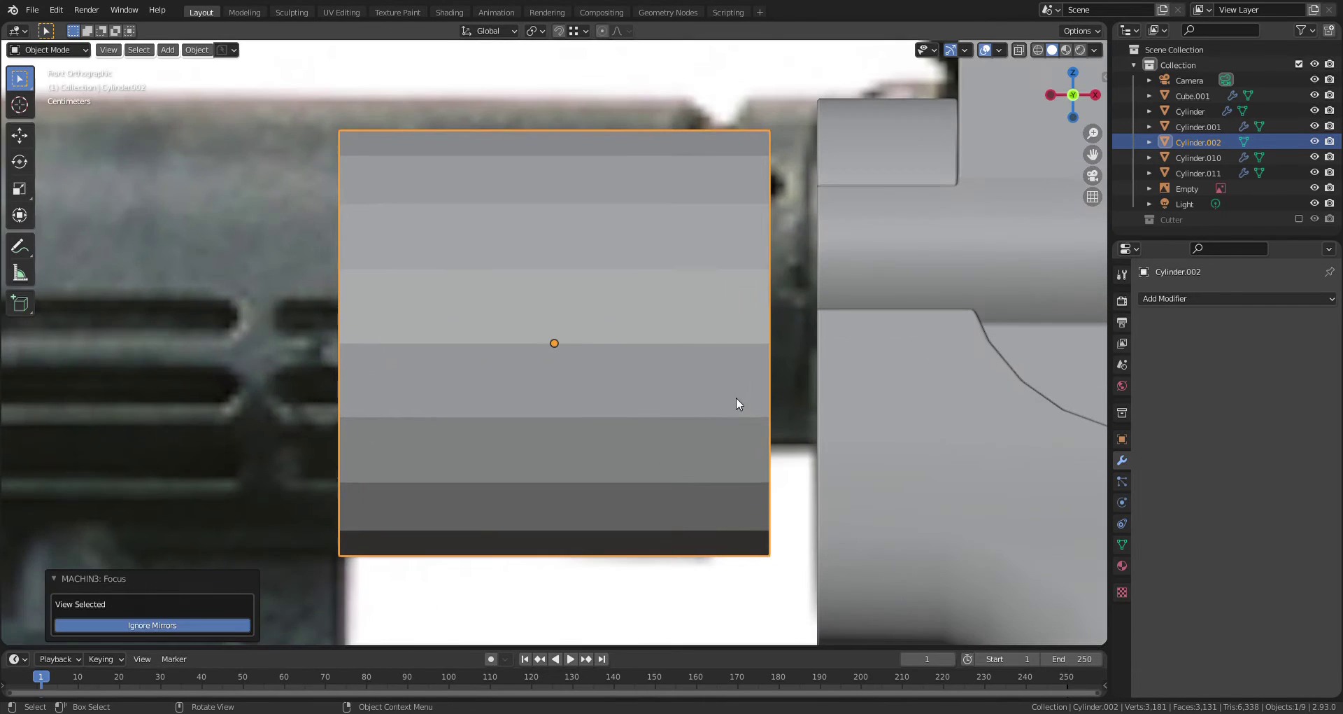
{"action": "key", "text": "g"}
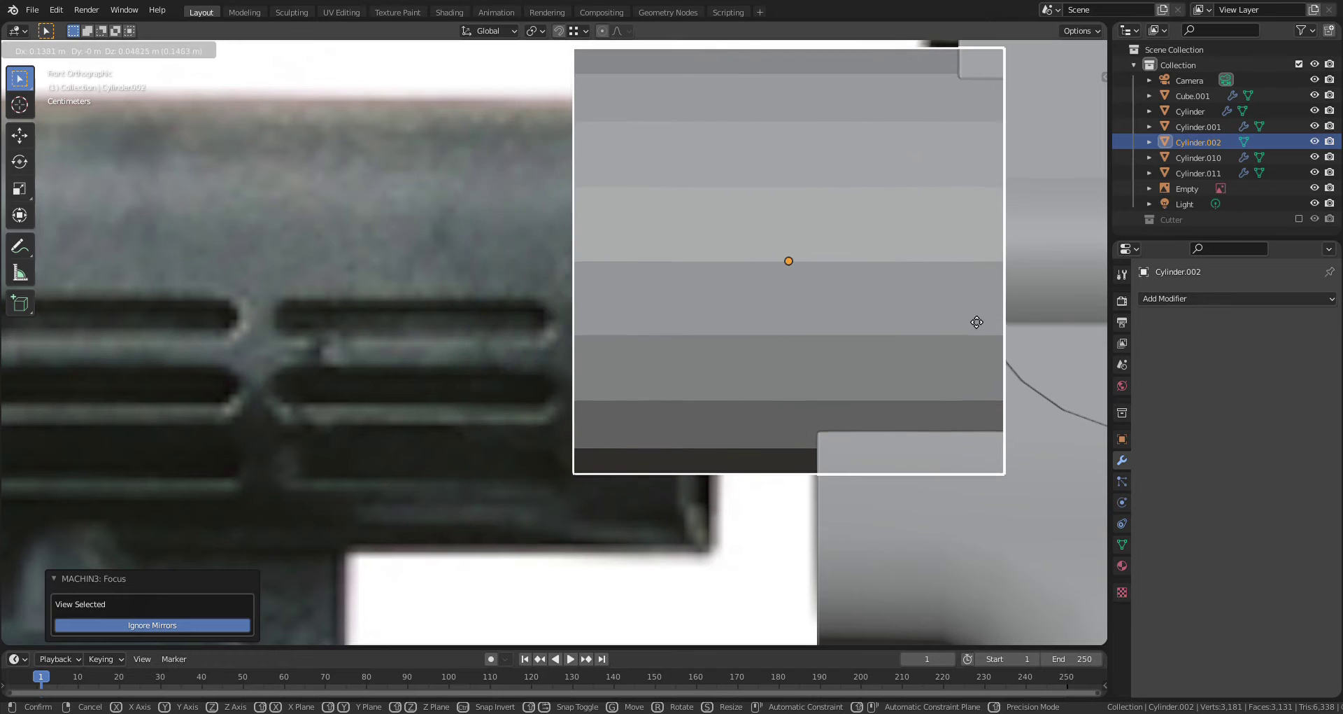
{"action": "left_click", "coordinate": [954, 317]}
{"action": "middle_click_drag", "start_coordinate": [850, 349], "coordinate": [665, 394], "text": "shift"}
{"action": "scroll", "coordinate": [658, 396], "scroll_direction": "down", "scroll_amount": 1}
In vertex editing with see-through display, move the cylinder's receiver-side end vertices along X back to the receiver's rear edge
{"action": "key", "text": "Tab"}
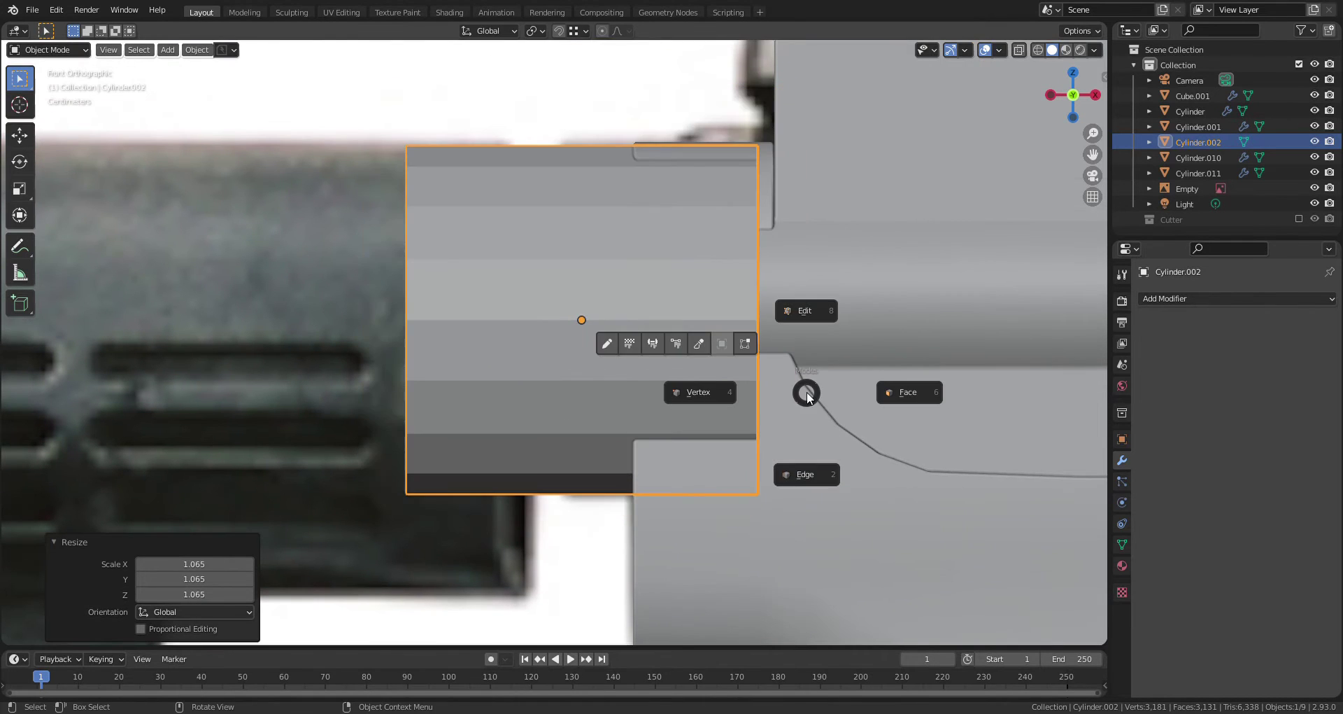
{"action": "left_click", "coordinate": [699, 392]}
{"action": "key", "text": "alt+z"}
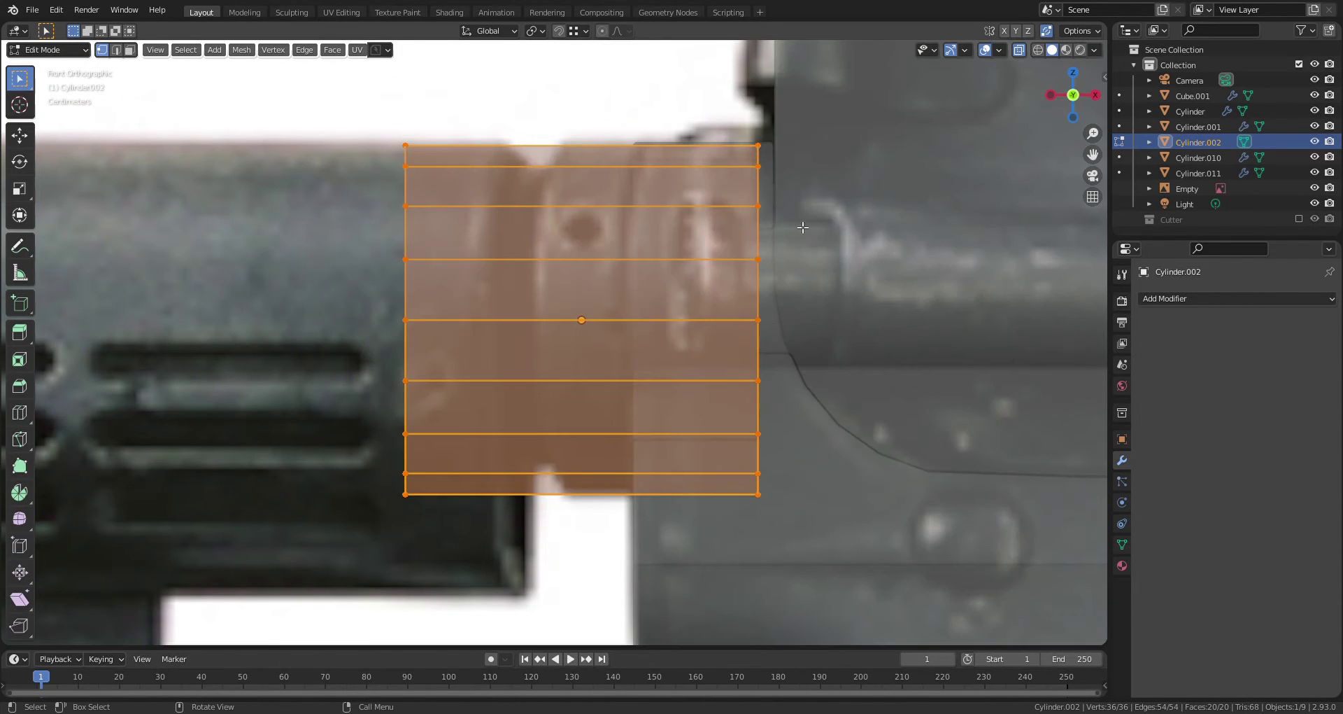
{"action": "left_click_drag", "start_coordinate": [790, 98], "coordinate": [695, 583]}
{"action": "key", "text": "g"}
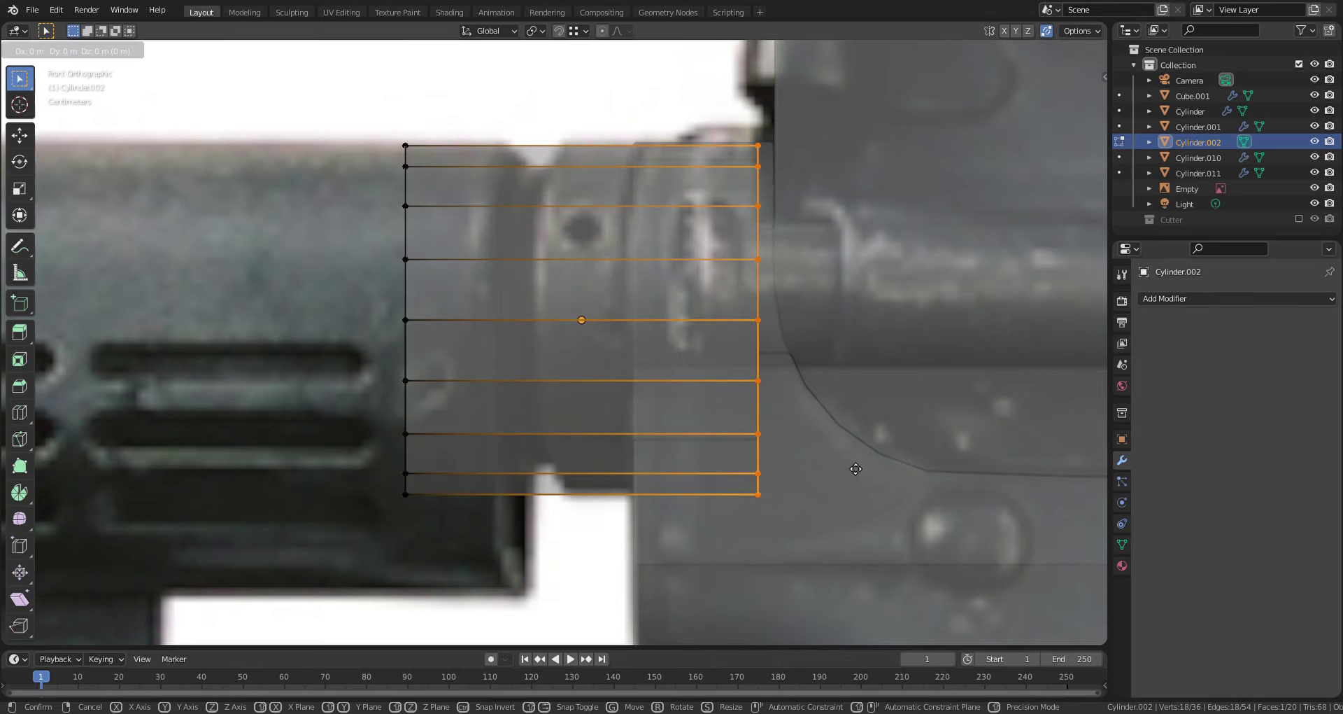
{"action": "key", "text": "x"}
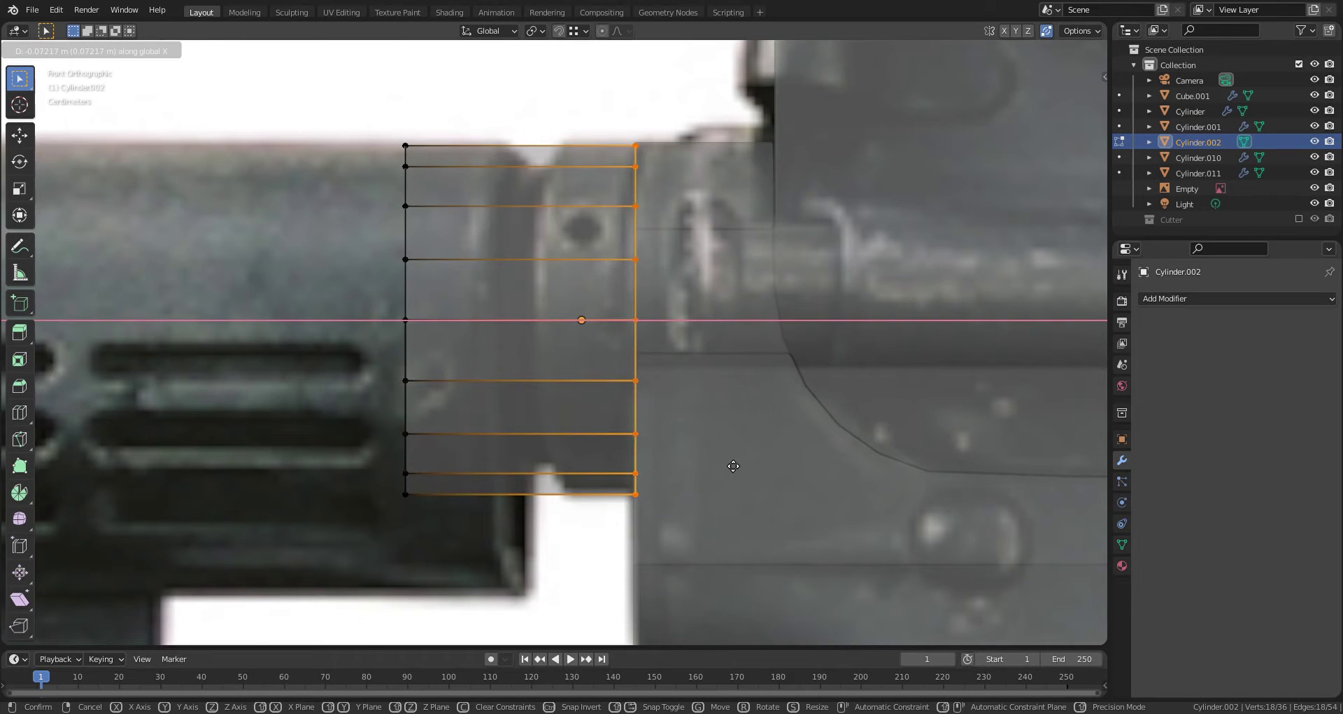
{"action": "left_click", "coordinate": [732, 465]}
Move the cylinder's stock-side end vertices about 0.081 m along X to the collar's edge in the reference
{"action": "left_click_drag", "start_coordinate": [451, 122], "coordinate": [340, 578]}
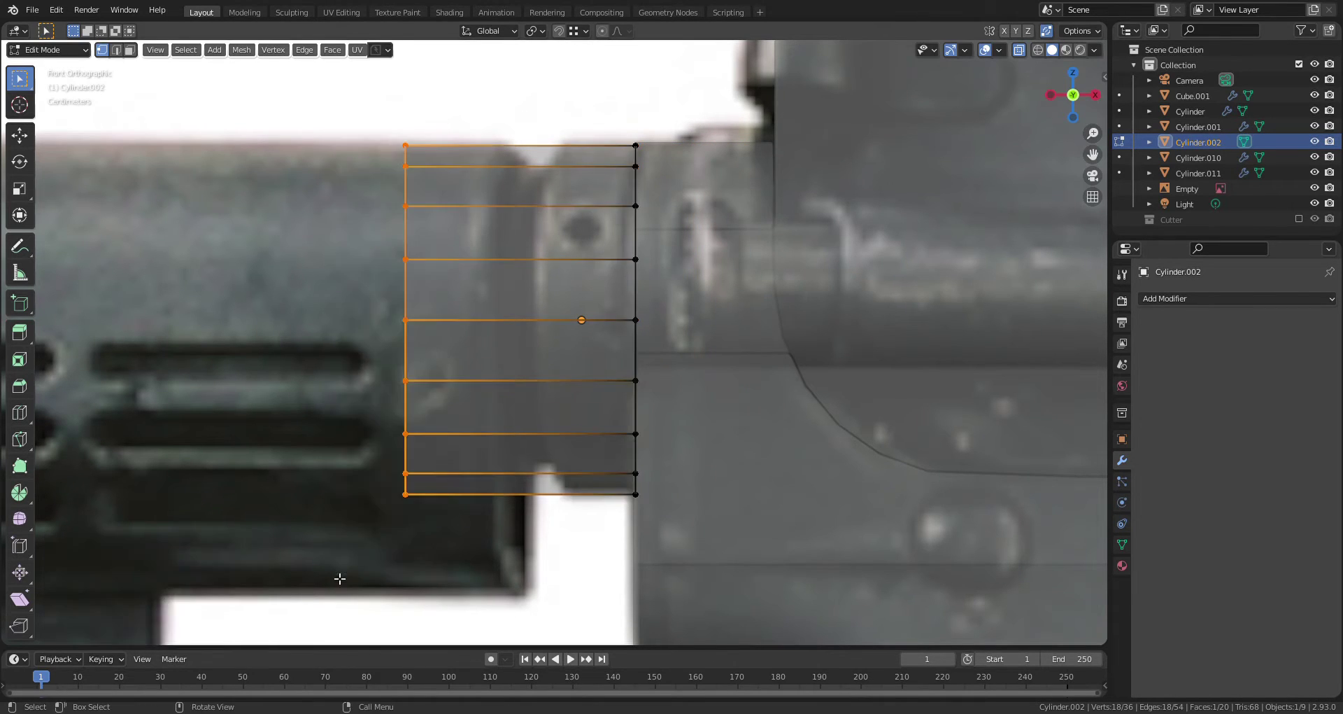
{"action": "key", "text": "g"}
{"action": "key", "text": "x"}
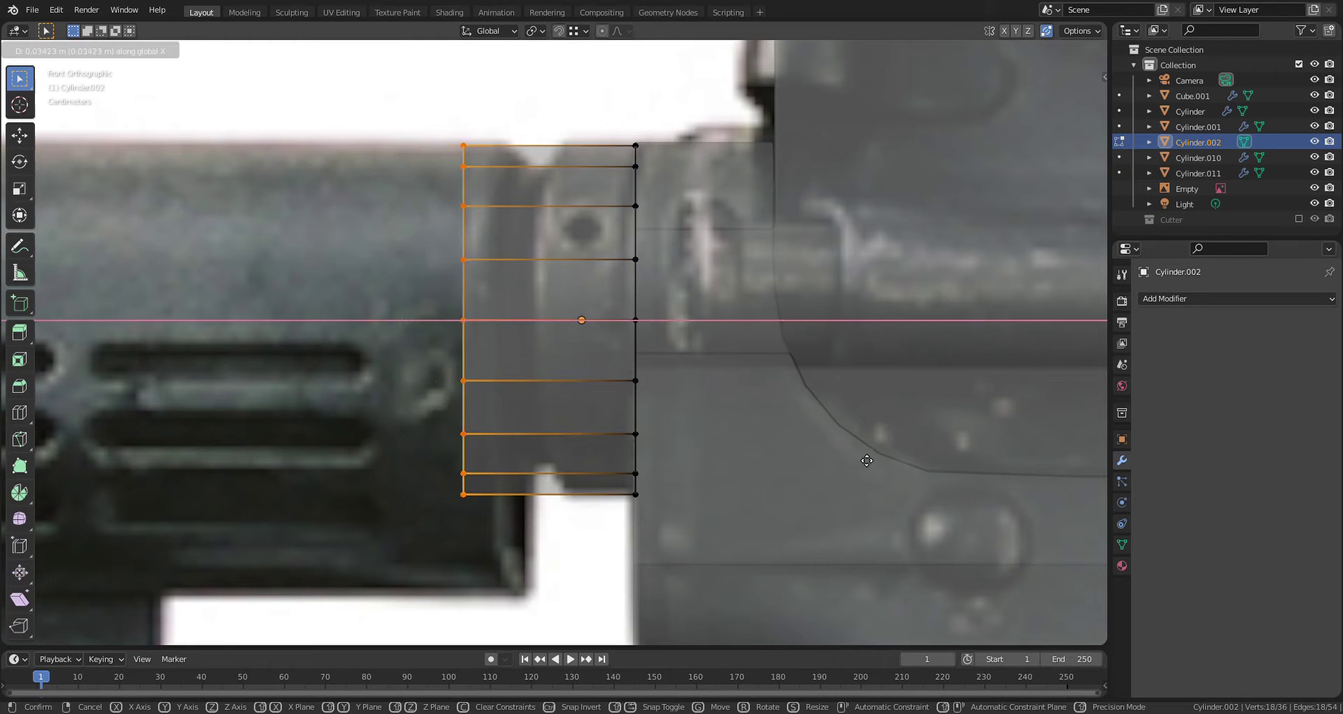
{"action": "left_click", "coordinate": [942, 451]}
{"action": "middle_click_drag", "start_coordinate": [595, 390], "coordinate": [680, 384], "text": "shift"}
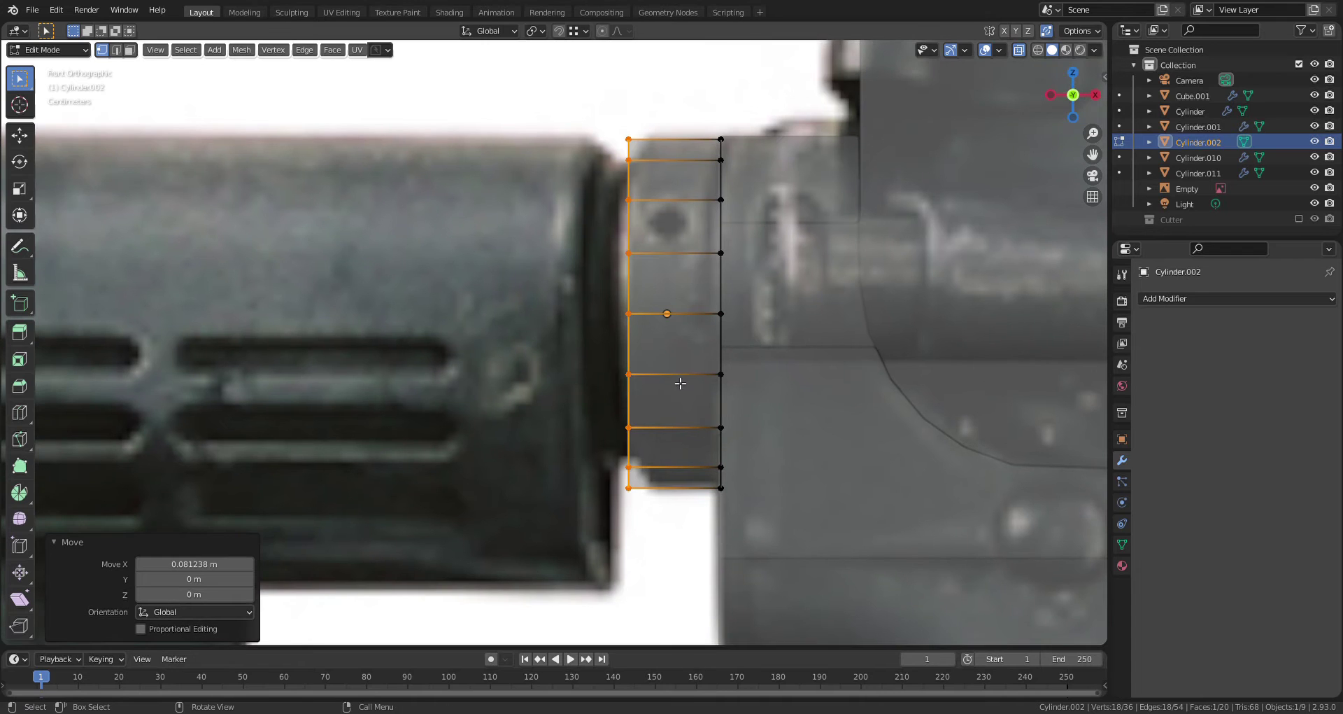
Inset the cylinder's stock-side end face by about 0.106 m and extrude it about 0.014 m toward the stock
{"action": "middle_click_drag", "start_coordinate": [699, 229], "coordinate": [644, 504]}
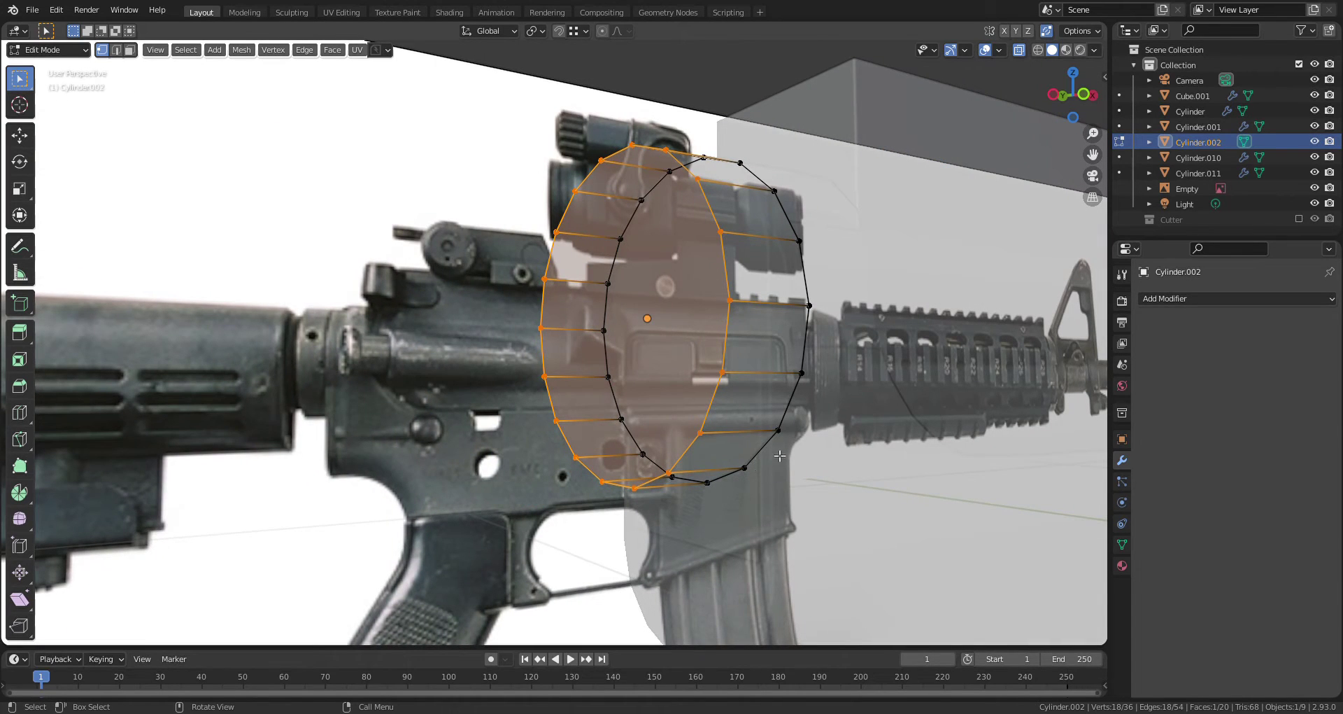
{"action": "key", "text": "i"}
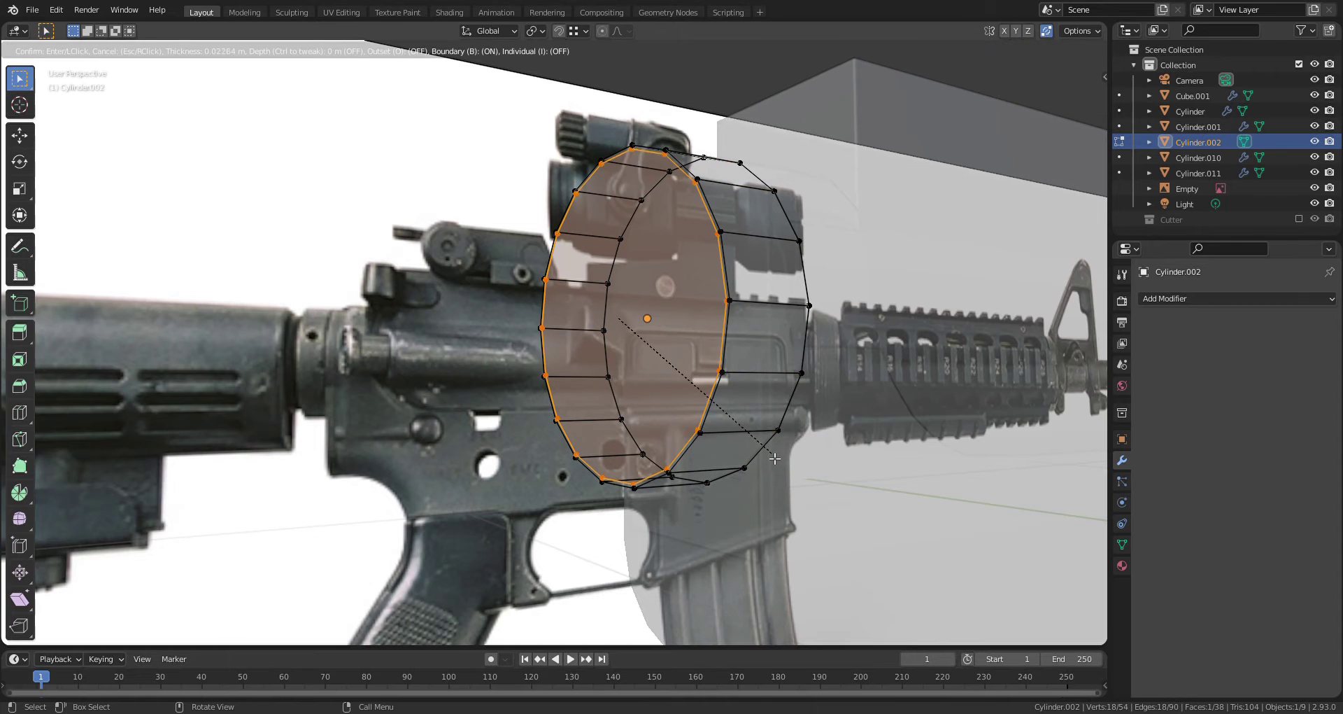
{"action": "left_click", "coordinate": [752, 477]}
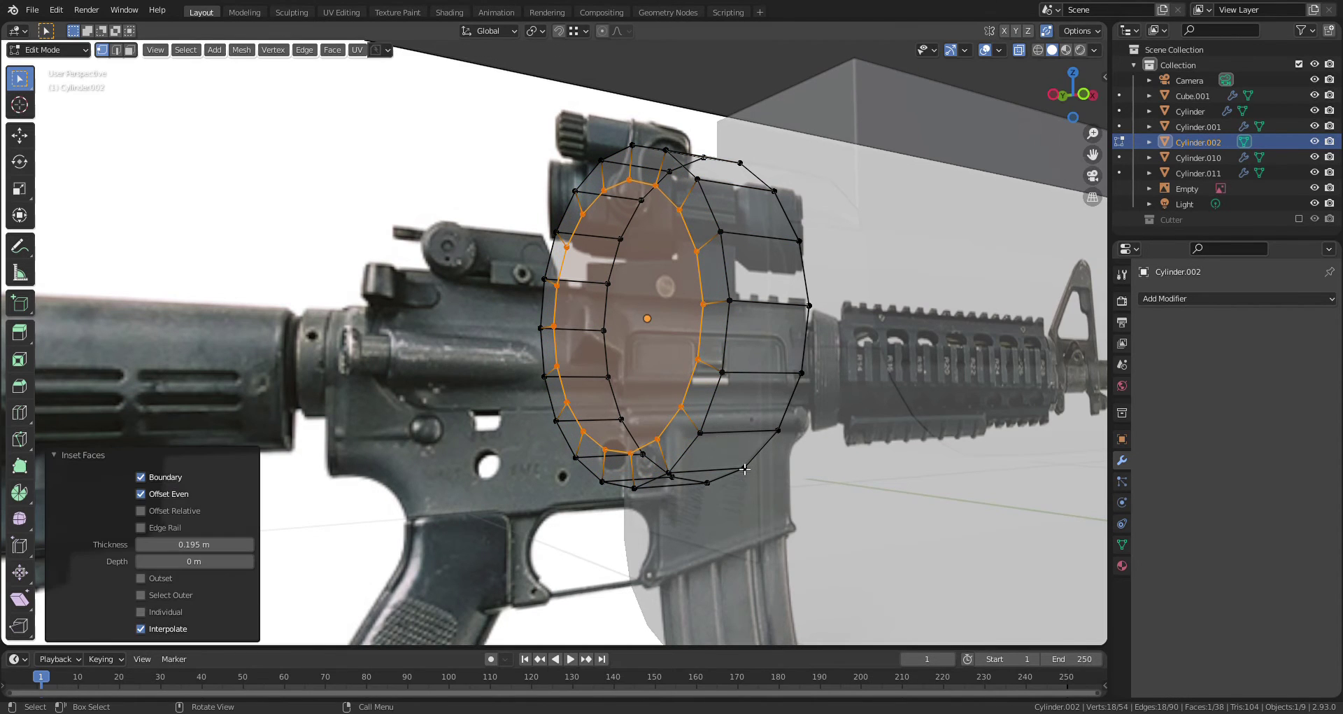
{"action": "key", "text": "KP_1"}
{"action": "key", "text": "e"}
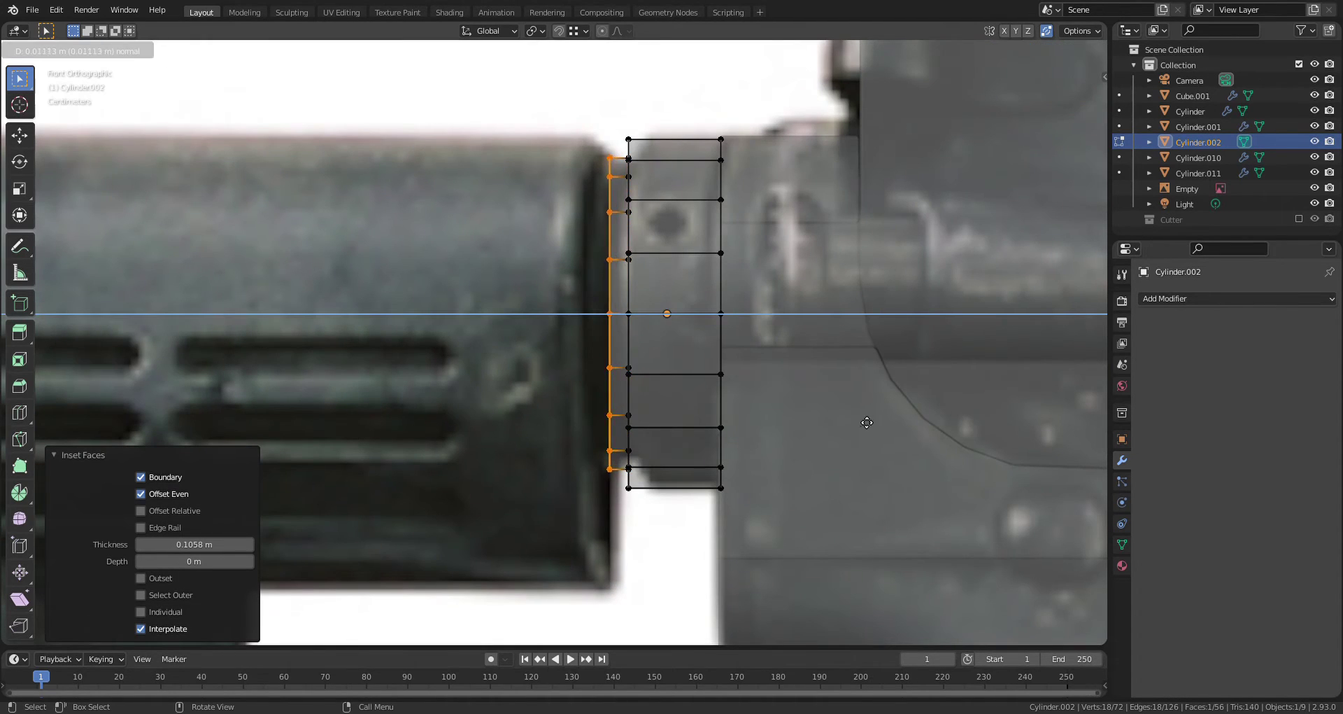
{"action": "left_click", "coordinate": [864, 423]}
{"action": "scroll", "coordinate": [859, 425], "scroll_direction": "down", "scroll_amount": 2}
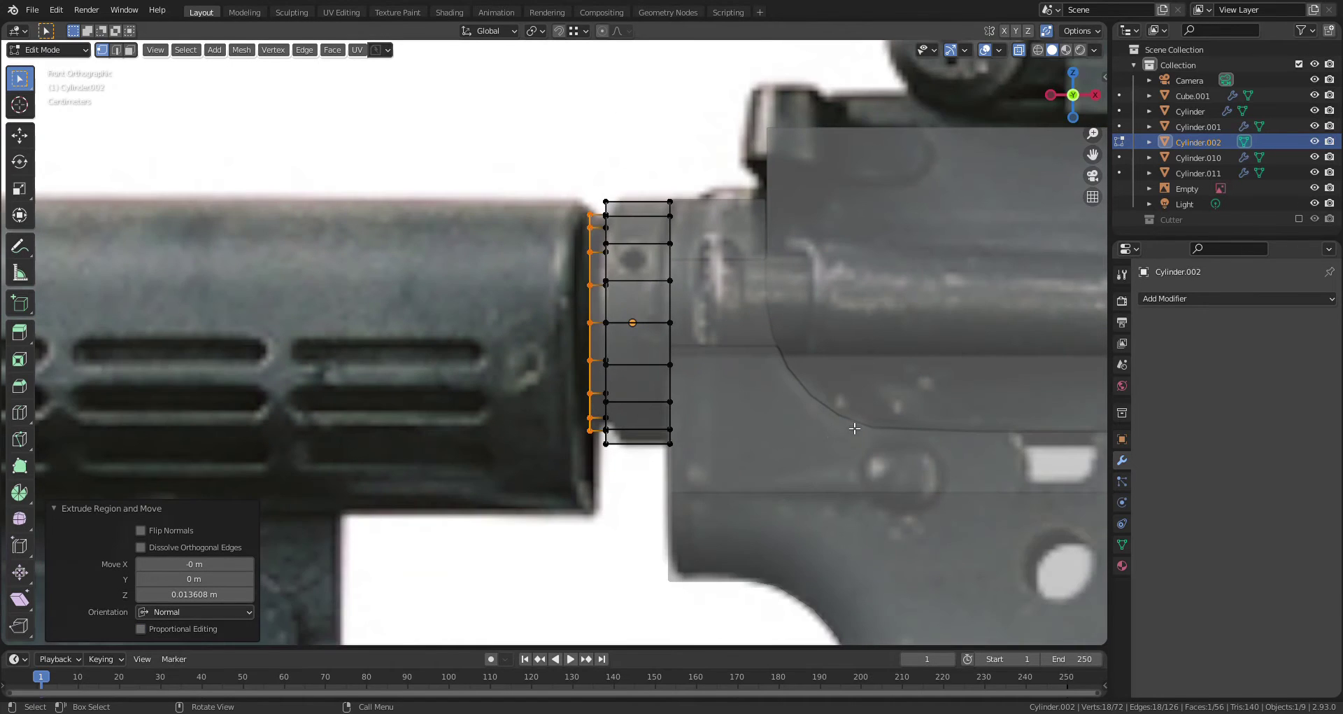
{"action": "scroll", "coordinate": [667, 420], "scroll_direction": "down", "scroll_amount": 2}
Return to Object Mode without see-through display, shade the collar smooth, and enable Auto Smooth for its normals
{"action": "key", "text": "Tab"}
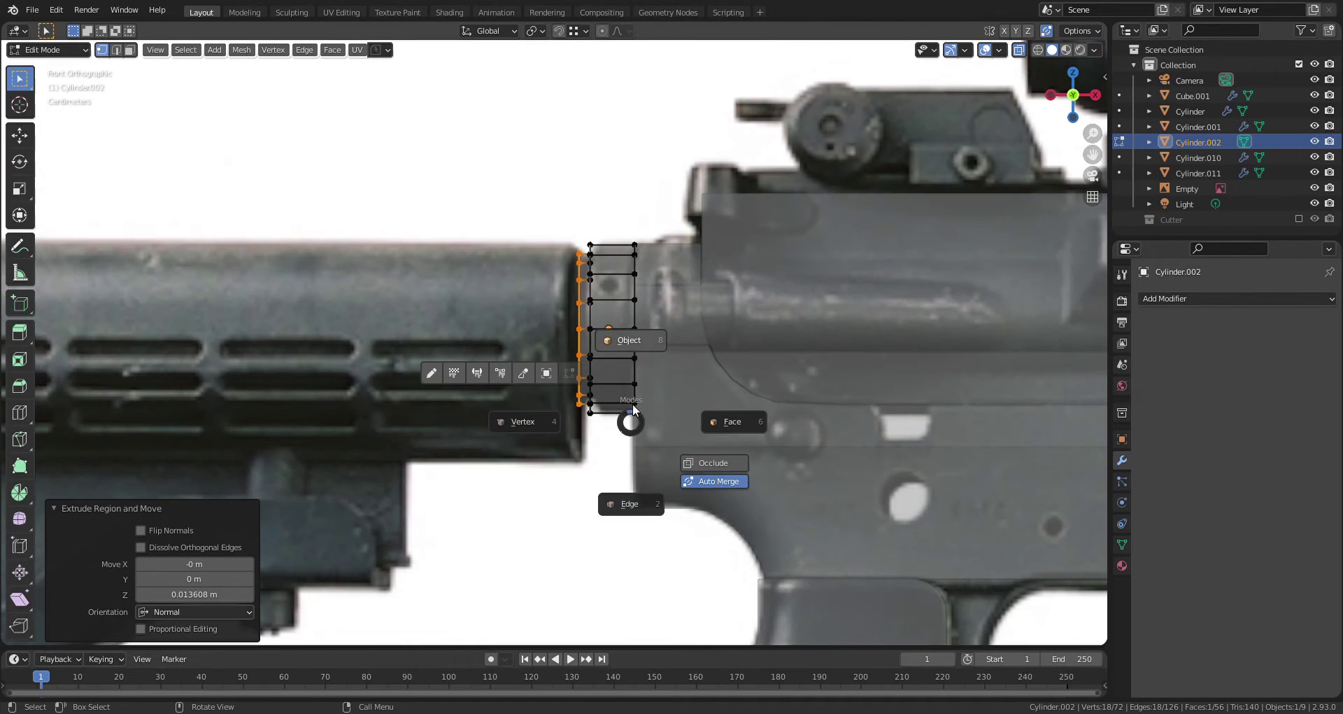
{"action": "left_click", "coordinate": [635, 358]}
{"action": "middle_click_drag", "start_coordinate": [555, 377], "coordinate": [631, 389], "text": "shift"}
{"action": "right_click", "coordinate": [666, 360]}
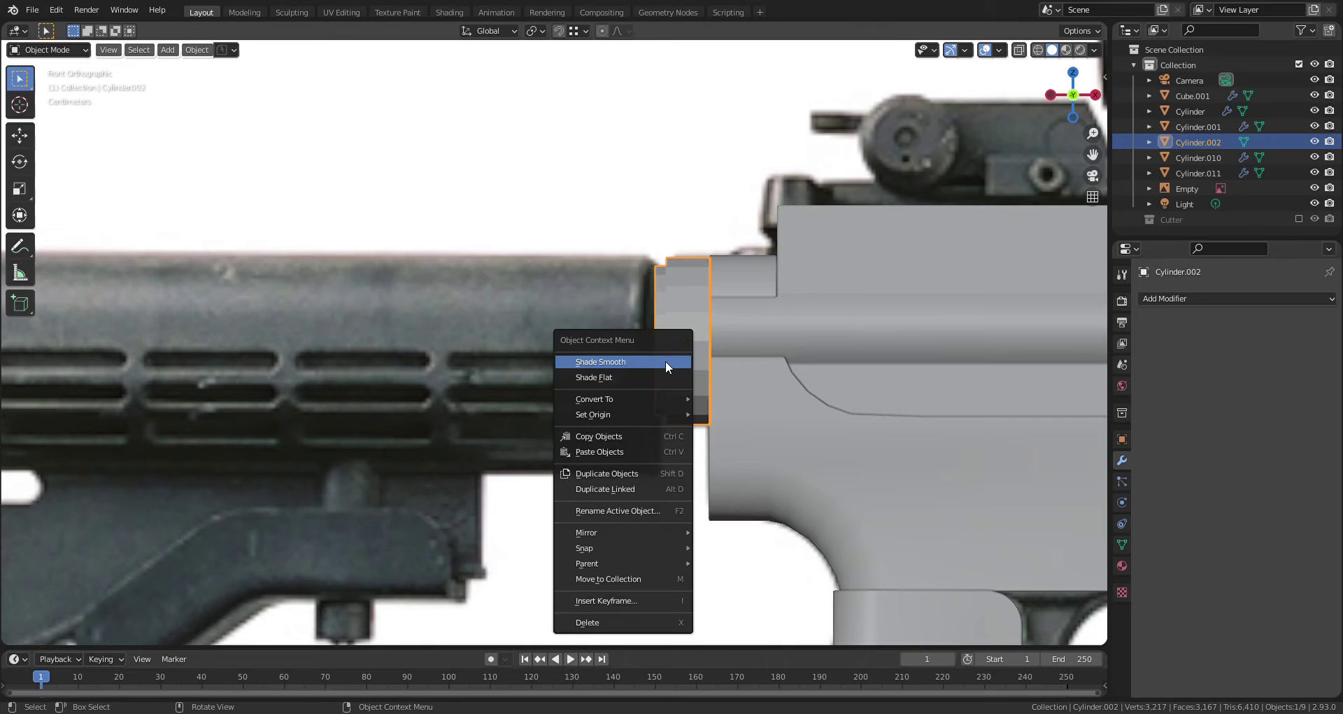
{"action": "left_click", "coordinate": [666, 361]}
{"action": "left_click", "coordinate": [1121, 544]}
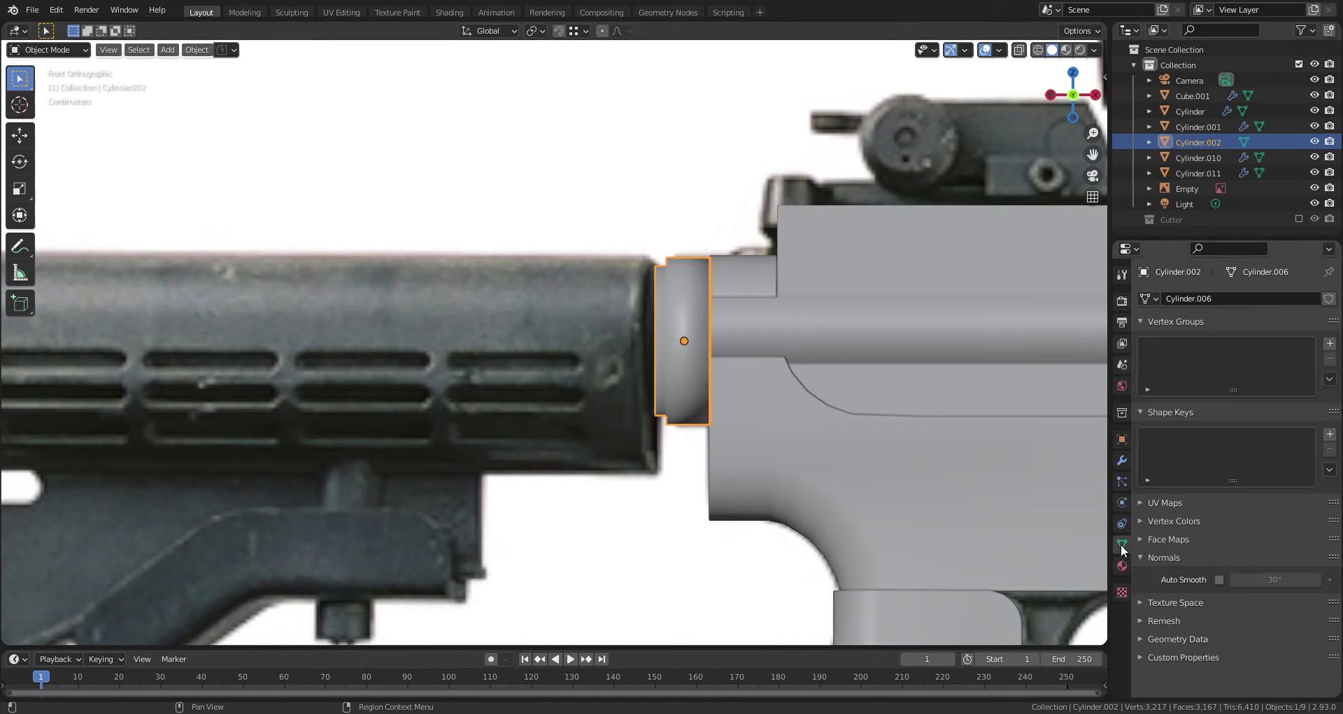
{"action": "left_click", "coordinate": [1220, 580]}
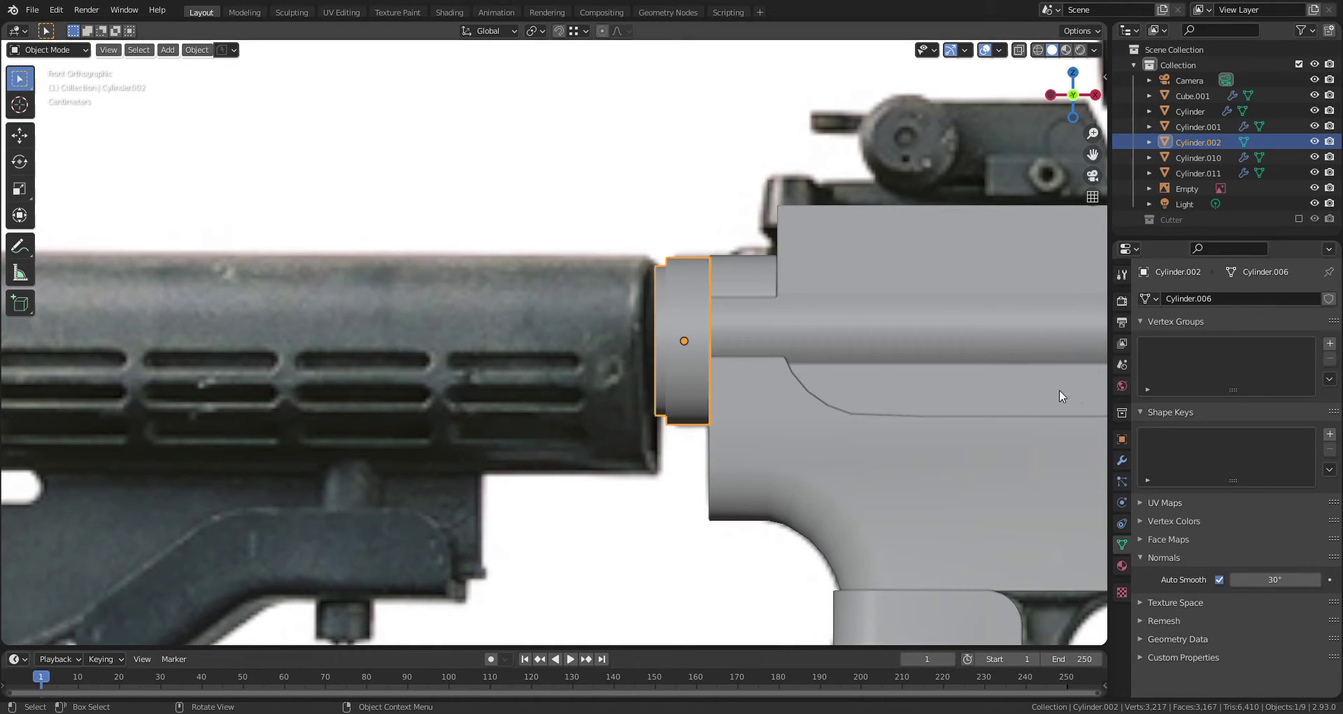
Add a Bevel modifier to the collar with 3 segments and an amount of 0.002 m
{"action": "left_click", "coordinate": [1121, 460]}
{"action": "left_click", "coordinate": [1182, 298]}
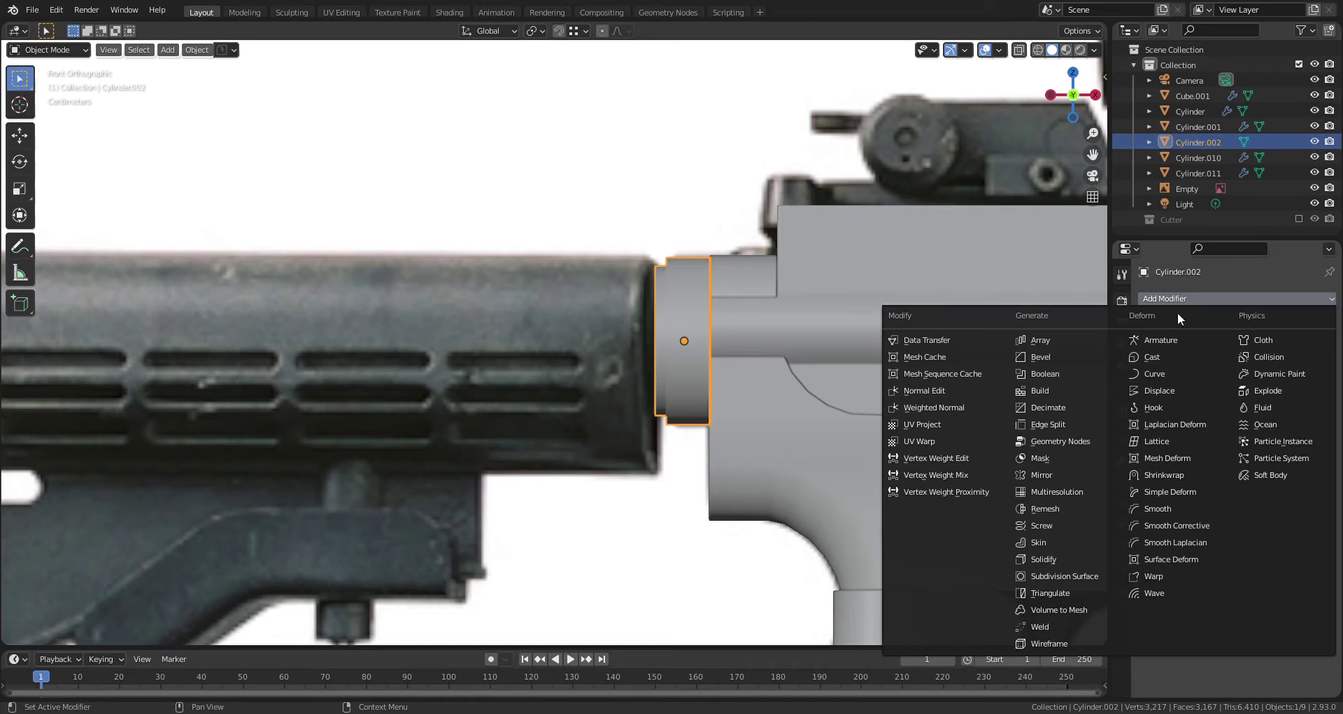
{"action": "left_click", "coordinate": [1039, 358]}
{"action": "left_click", "coordinate": [1312, 435]}
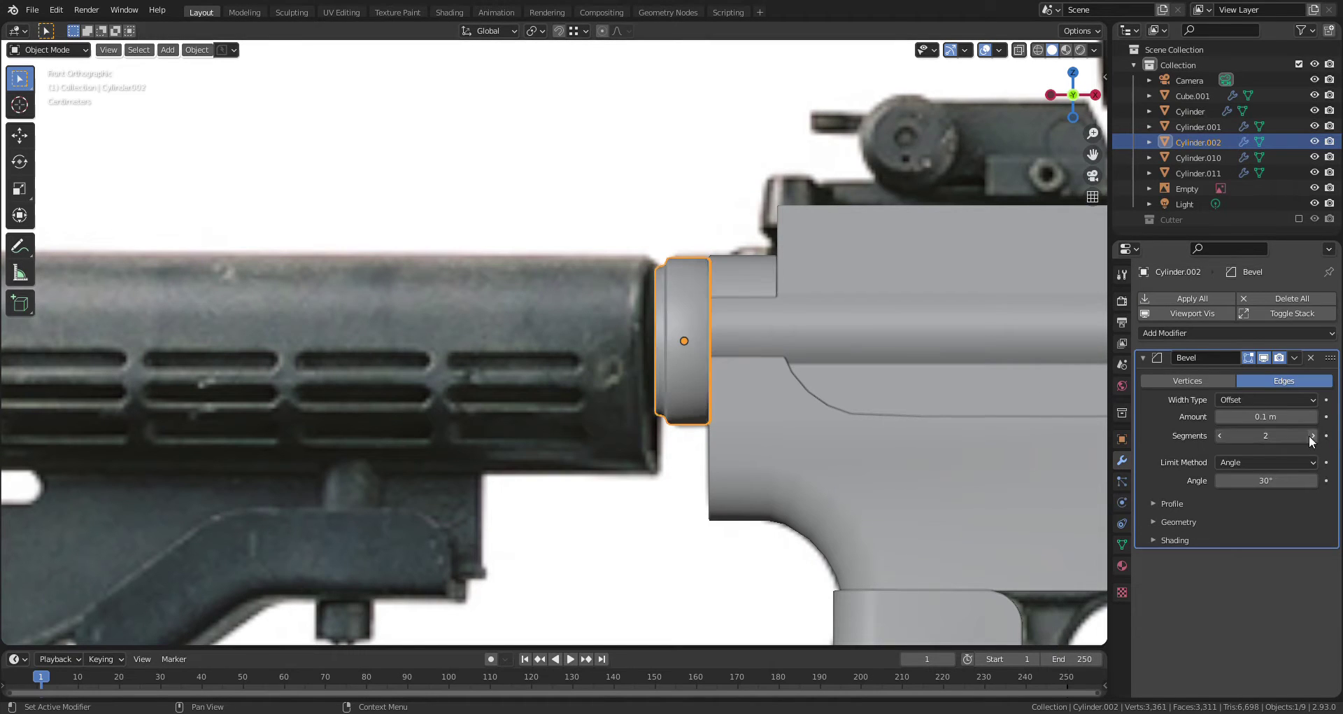
{"action": "left_click", "coordinate": [1308, 435]}
{"action": "left_click", "coordinate": [1257, 422]}
{"action": "type", "text": "0.002"}
{"action": "key", "text": "Return"}
Apply the collar's rotation and scale, disable Clamp Overlap in its bevel geometry, and enable Harden Normals
{"action": "left_click", "coordinate": [1169, 522]}
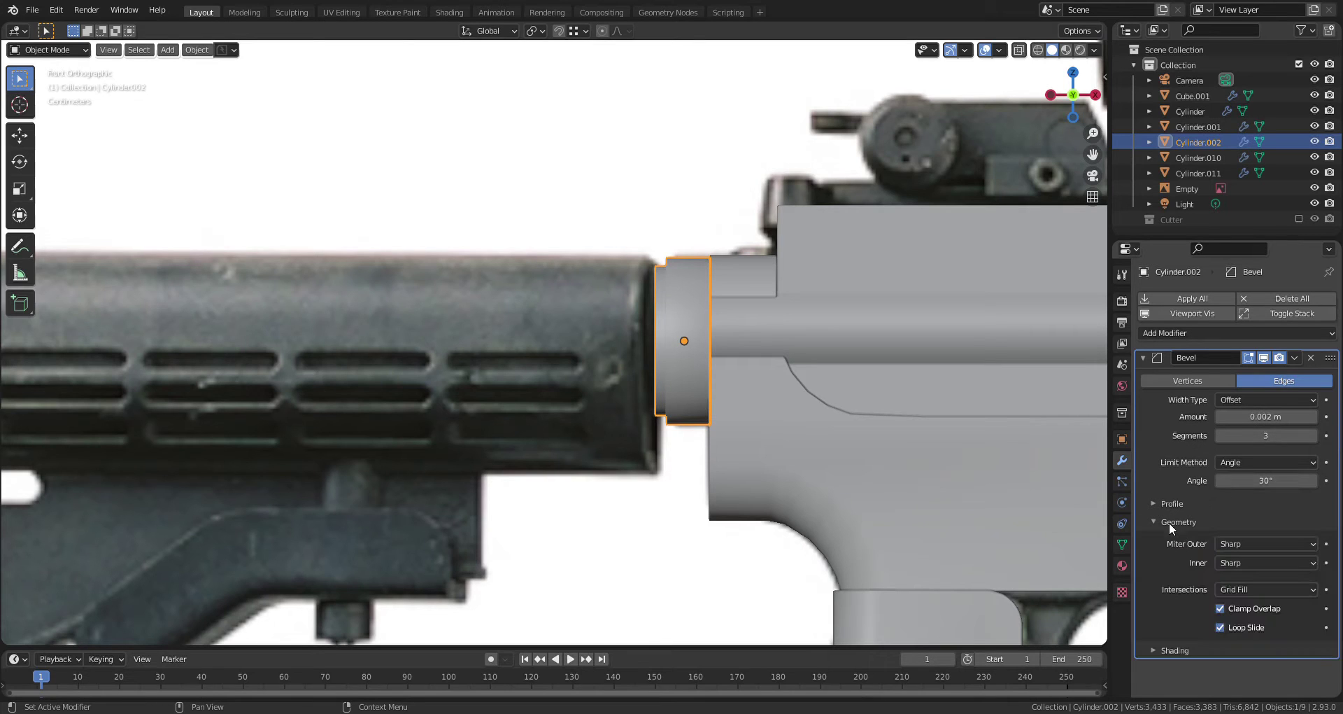
{"action": "key", "text": "ctrl+a"}
{"action": "left_click", "coordinate": [673, 347]}
{"action": "middle_click_drag", "start_coordinate": [713, 389], "coordinate": [854, 409]}
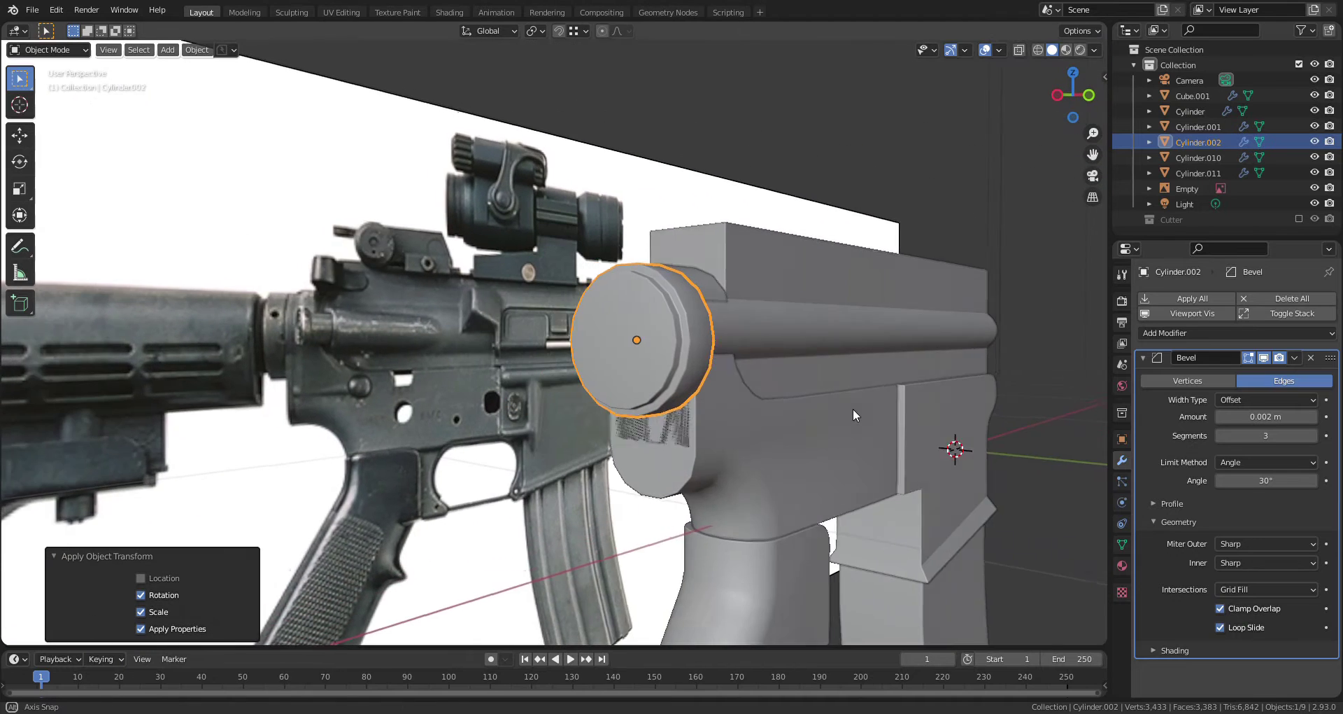
{"action": "scroll", "coordinate": [853, 409], "scroll_direction": "up", "scroll_amount": 3}
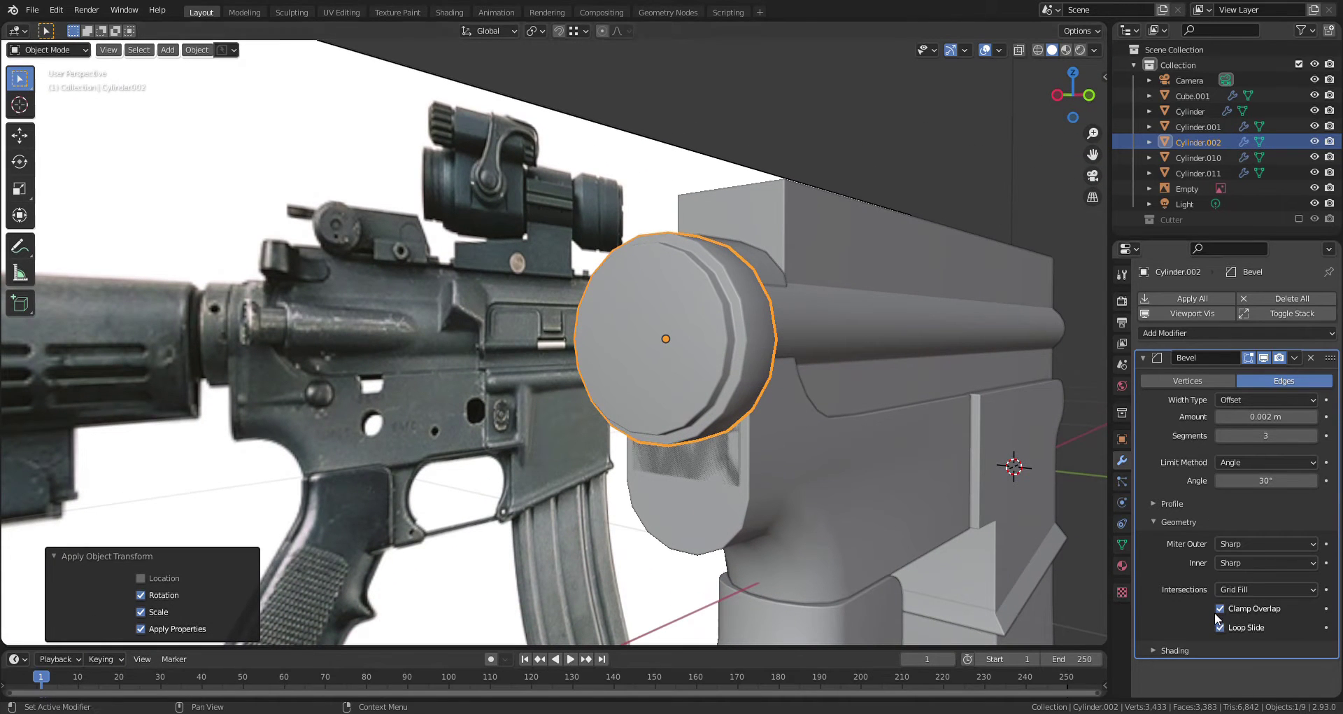
{"action": "left_click", "coordinate": [1219, 612]}
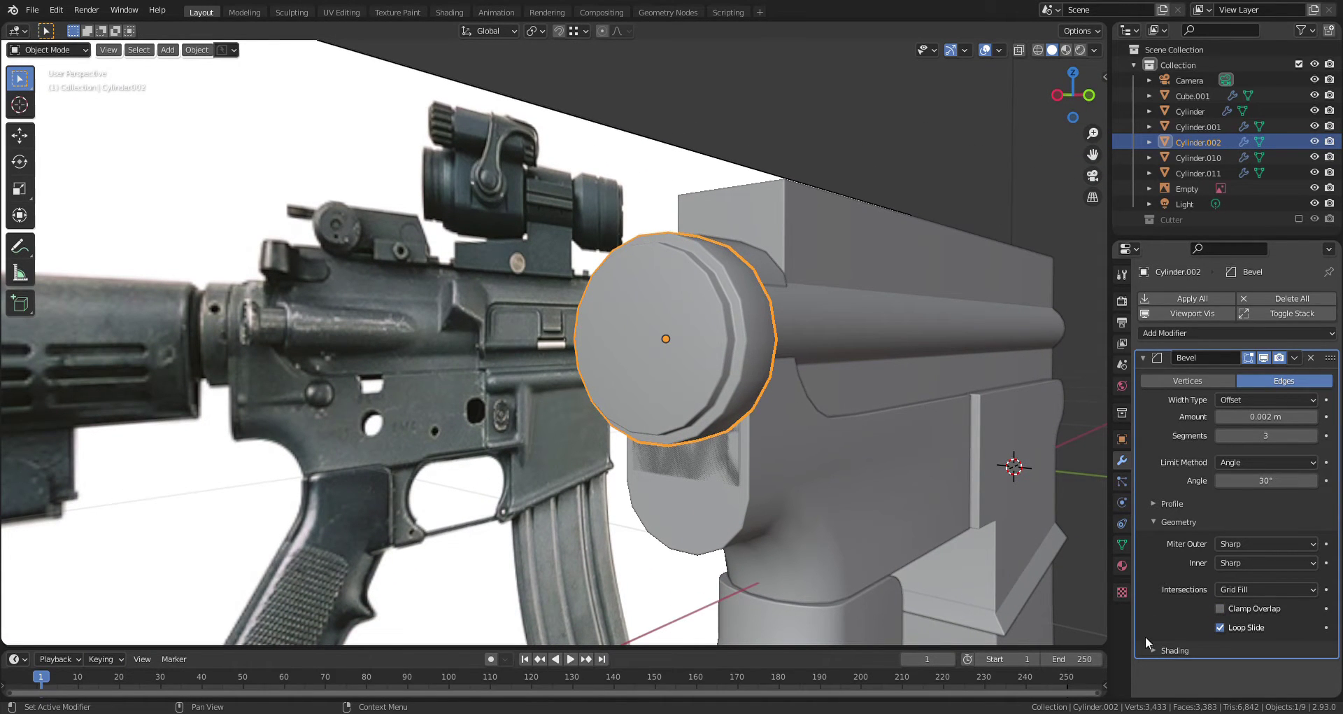
{"action": "left_click", "coordinate": [1162, 650]}
{"action": "left_click", "coordinate": [1221, 673]}
{"action": "mouse_move", "coordinate": [889, 510]}
{"action": "middle_mouse_down"}
{"action": "mouse_move", "coordinate": [771, 483]}
{"action": "mouse_move", "coordinate": [753, 524]}
{"action": "mouse_move", "coordinate": [804, 548]}
{"action": "mouse_move", "coordinate": [830, 489]}
{"action": "mouse_move", "coordinate": [692, 432]}
{"action": "middle_mouse_up"}
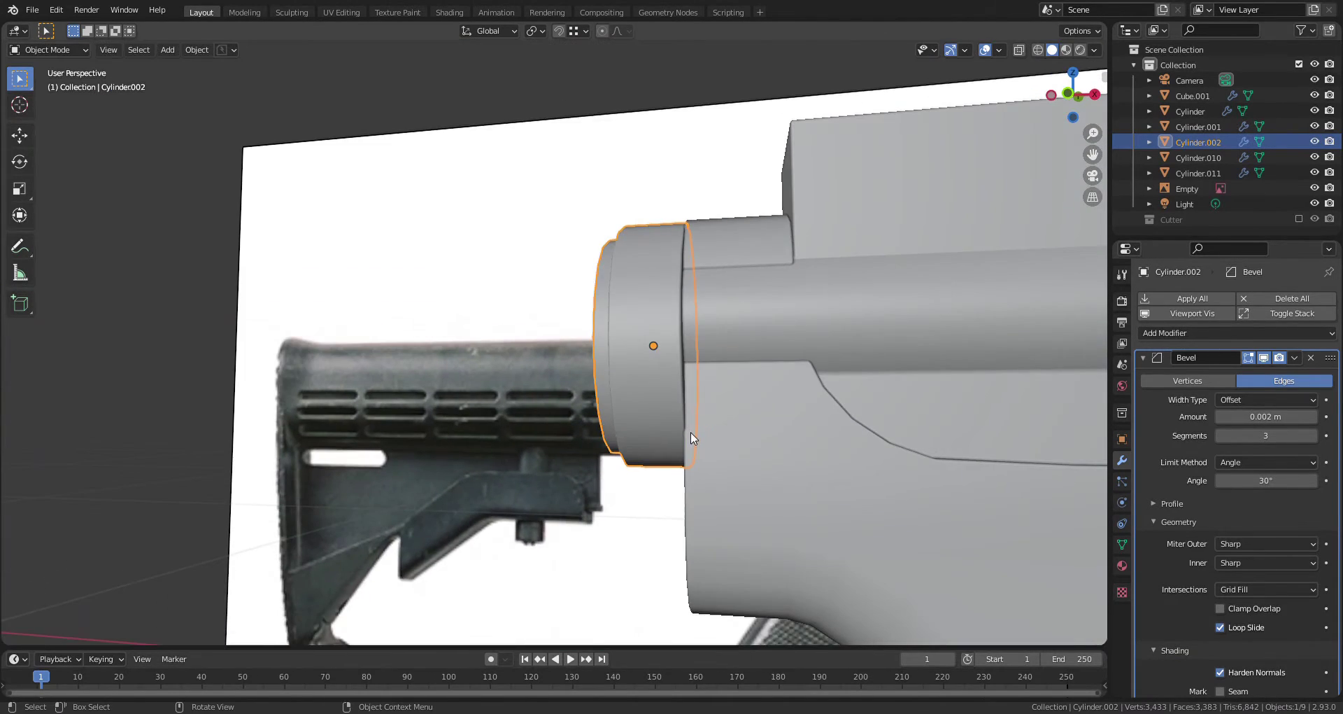
Add a 26-vertex cylinder at the 3D cursor beside the collar and rotate it 90° about Y
{"action": "key", "text": "KP_1"}
{"action": "scroll", "coordinate": [657, 429], "scroll_direction": "down", "scroll_amount": 6}
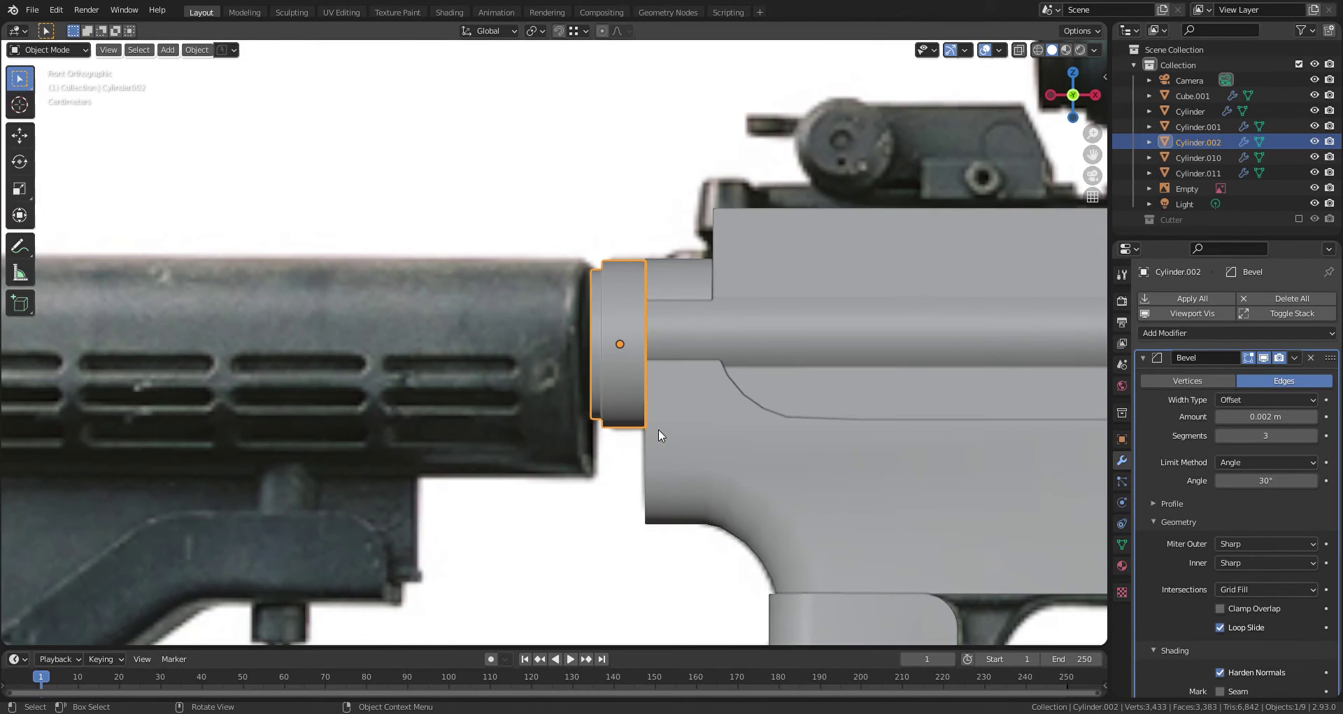
{"action": "key", "text": "shift+a"}
{"action": "mouse_move", "coordinate": [560, 381]}
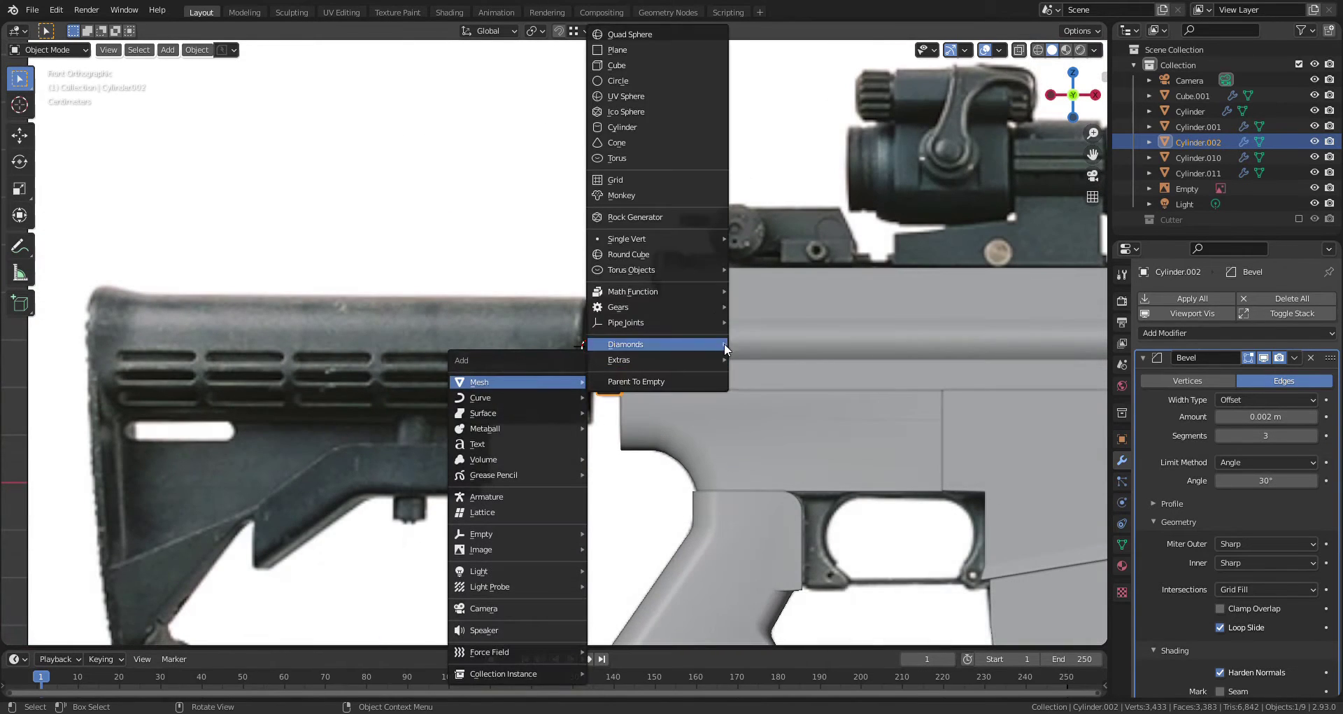
{"action": "left_click", "coordinate": [638, 123]}
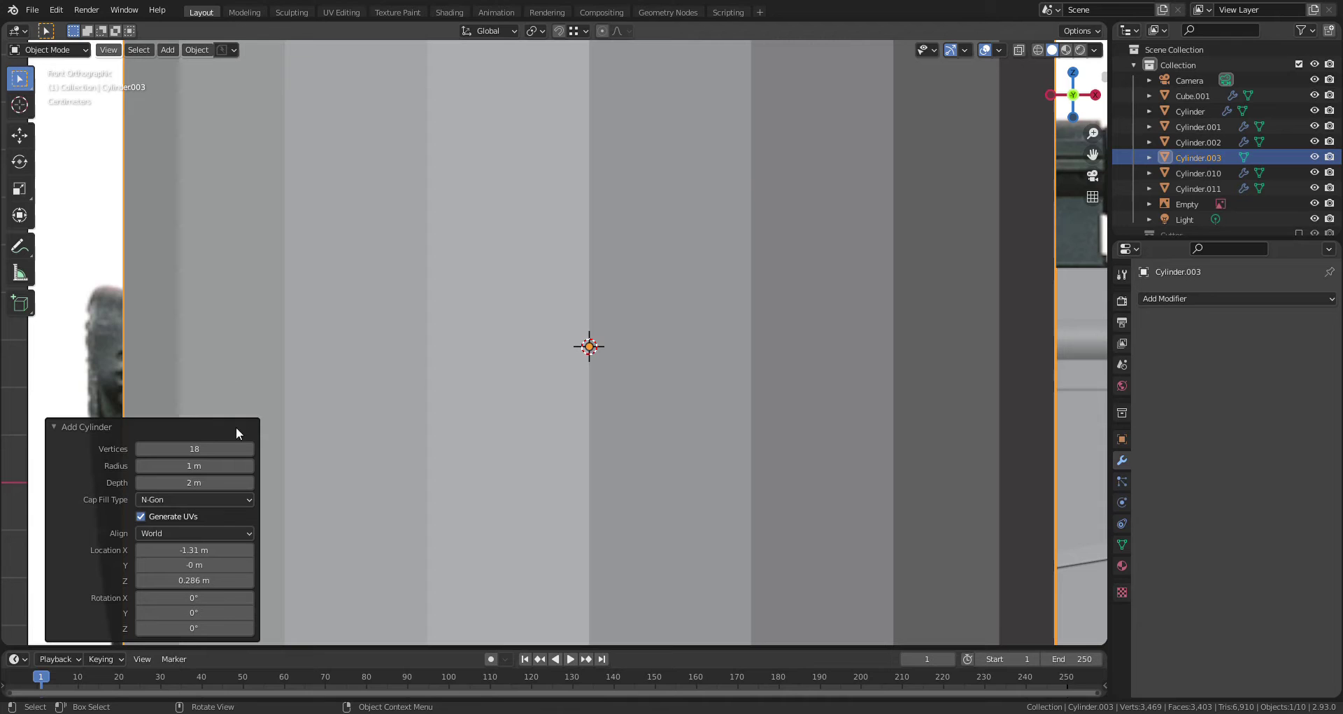
{"action": "left_click_drag", "start_coordinate": [247, 449], "coordinate": [236, 453]}
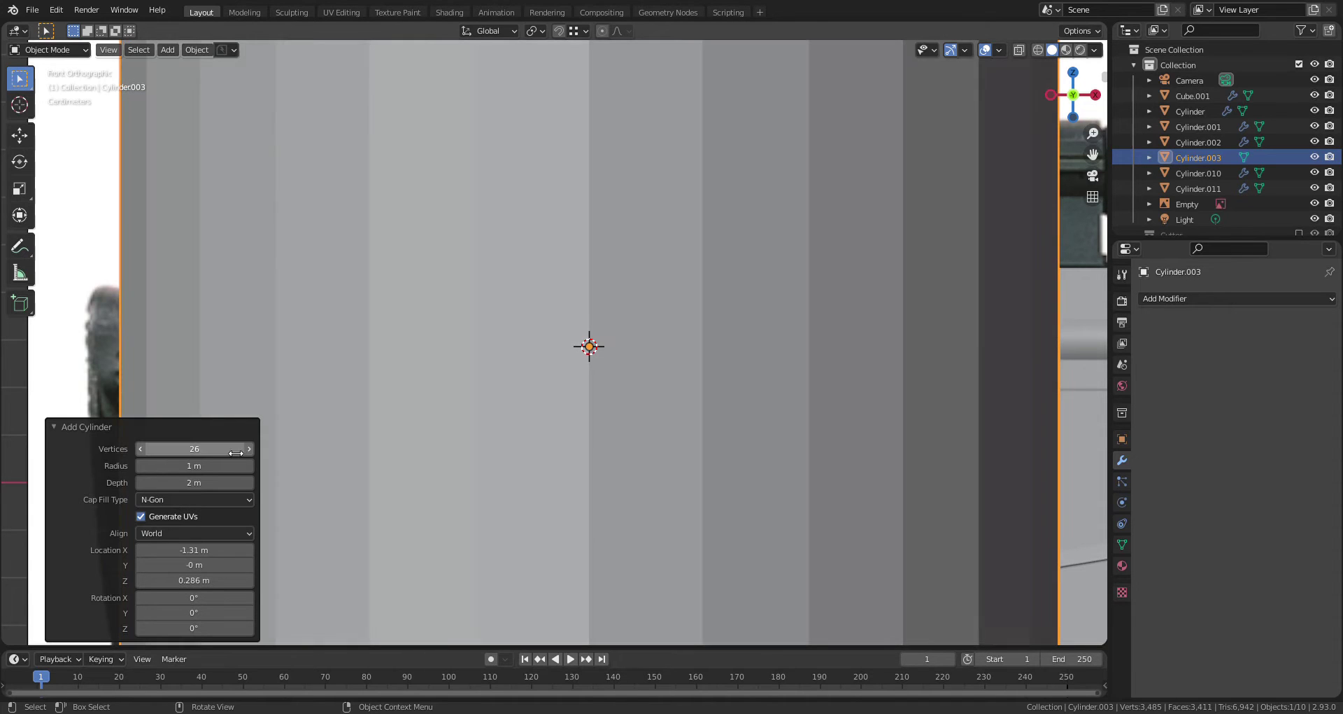
{"action": "type", "text": "r"}
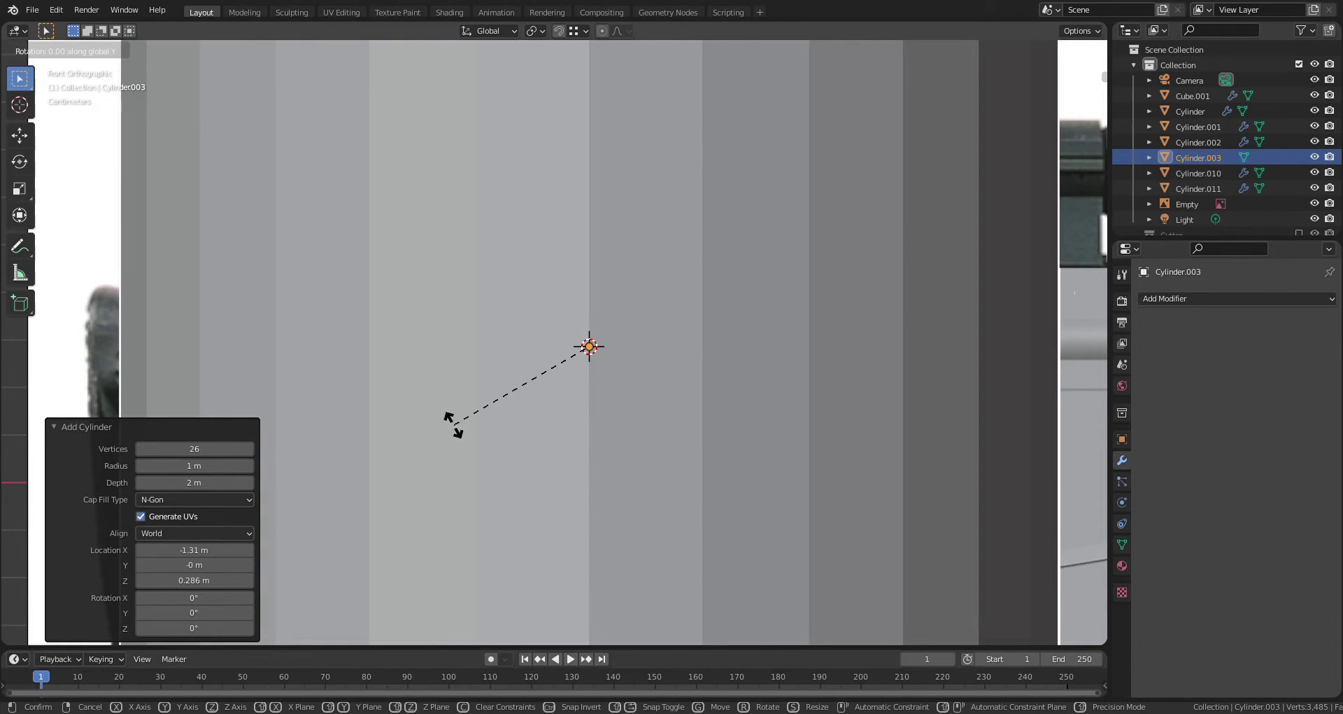
{"action": "type", "text": "y90"}
{"action": "key", "text": "Return"}
Scale the new cylinder by about 0.279 and again by 0.64, and shorten it along X by about 0.348
{"action": "key", "text": "s"}
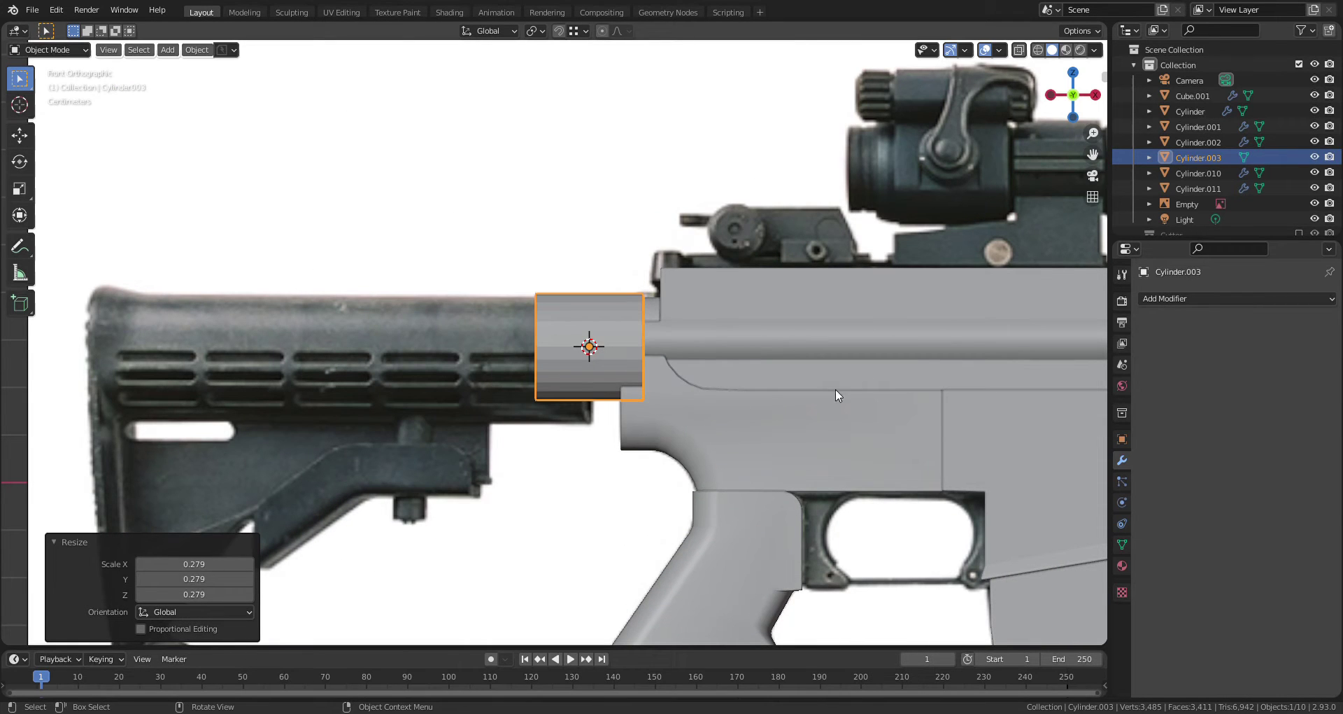
{"action": "scroll", "coordinate": [795, 397], "scroll_direction": "up", "scroll_amount": 2}
{"action": "key", "text": "s"}
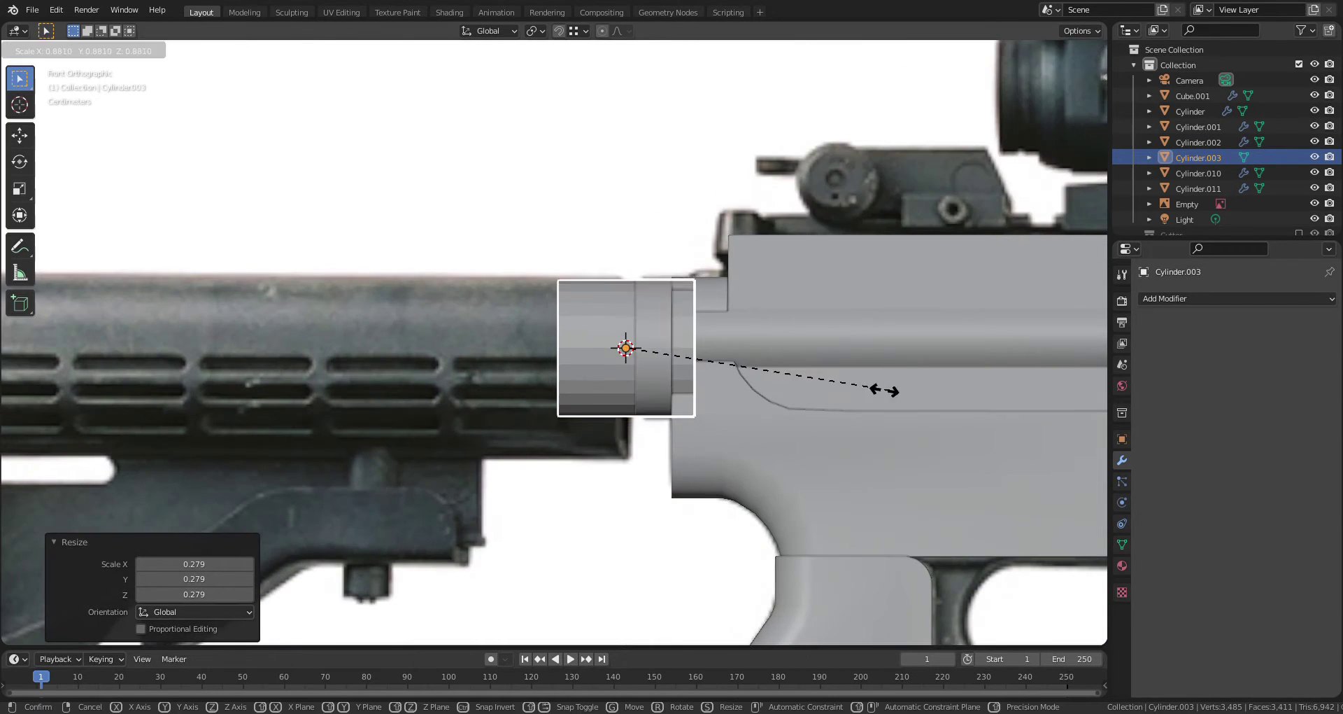
{"action": "left_click", "coordinate": [815, 385]}
{"action": "scroll", "coordinate": [801, 385], "scroll_direction": "up", "scroll_amount": 1}
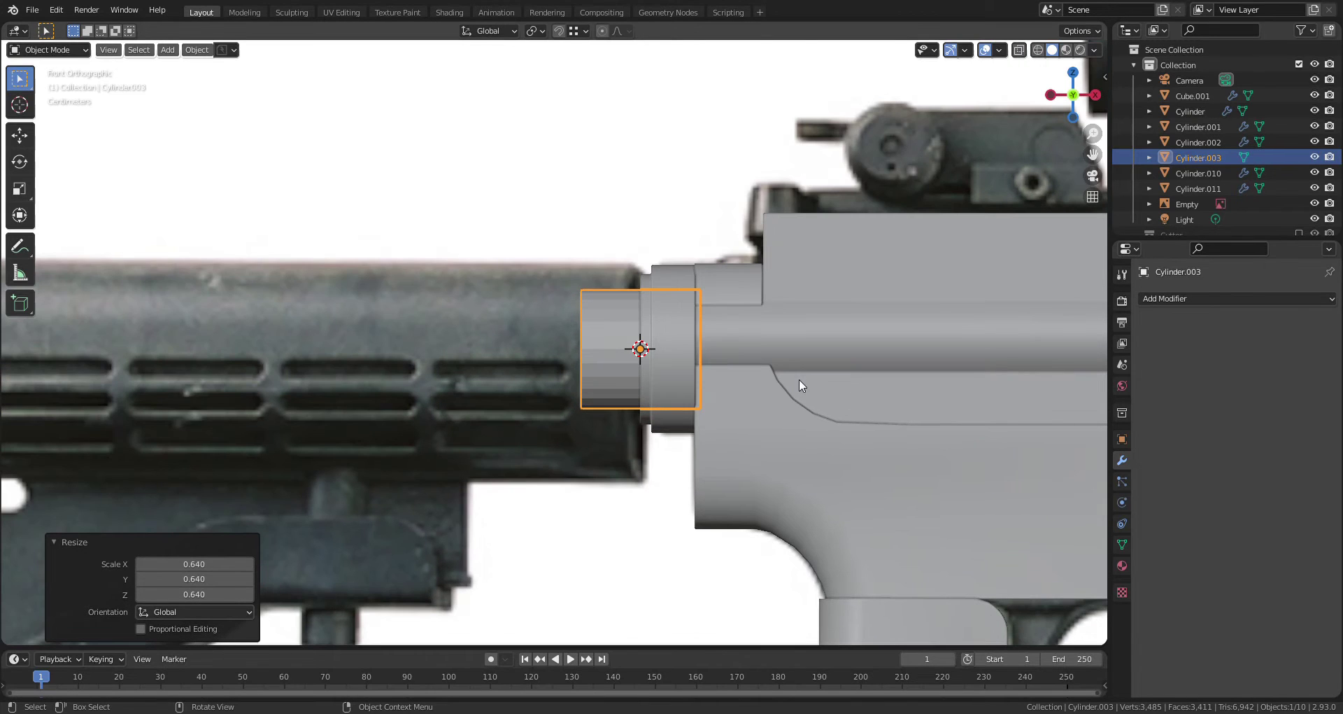
{"action": "key", "text": "s"}
{"action": "key", "text": "x"}
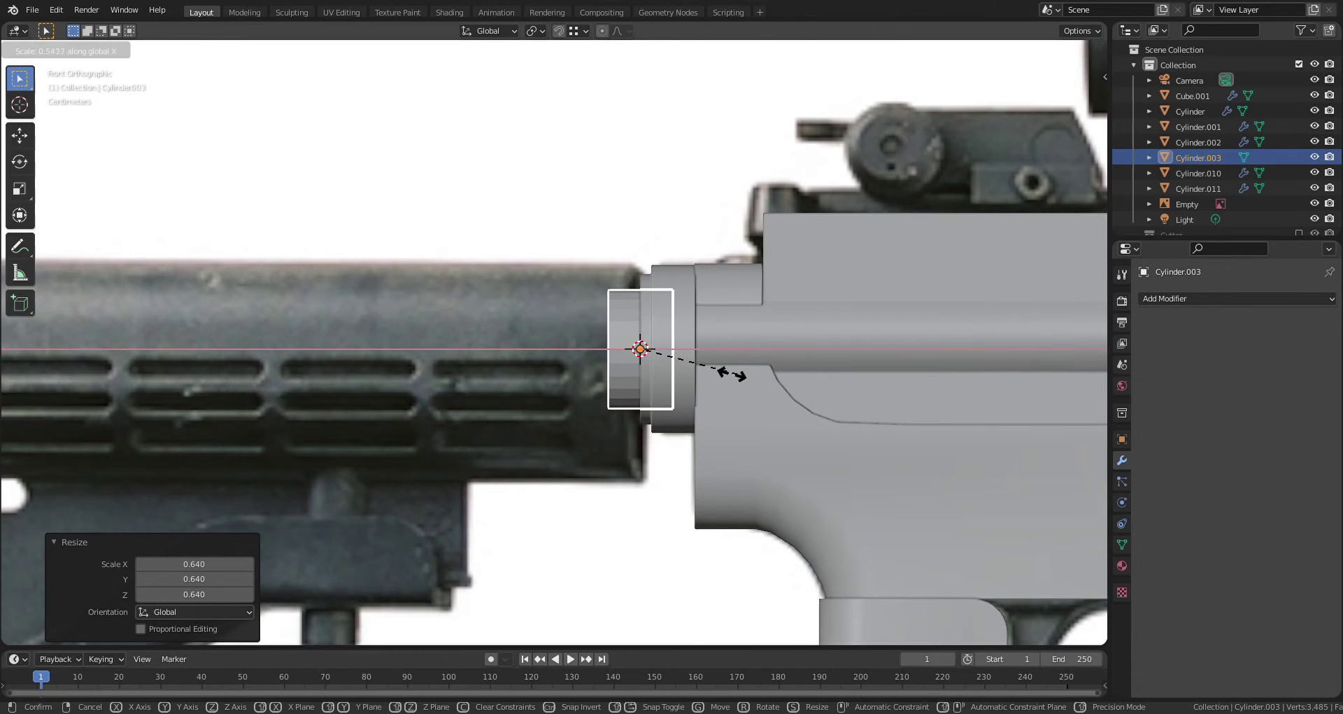
{"action": "left_click", "coordinate": [705, 372]}
Move the cylinder about -0.027 m along X and 0.032 m along Z, against the collar at the stock's top edge
{"action": "key", "text": "g"}
{"action": "key", "text": "x"}
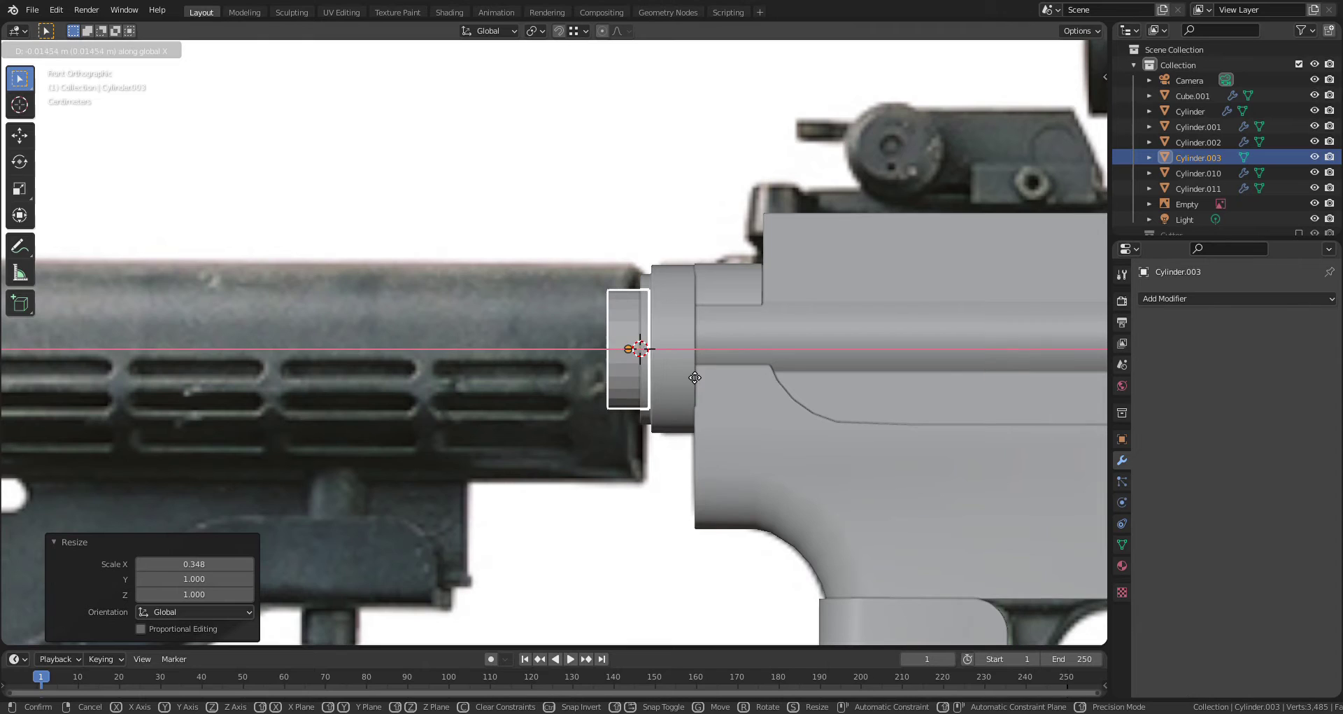
{"action": "left_click", "coordinate": [682, 377]}
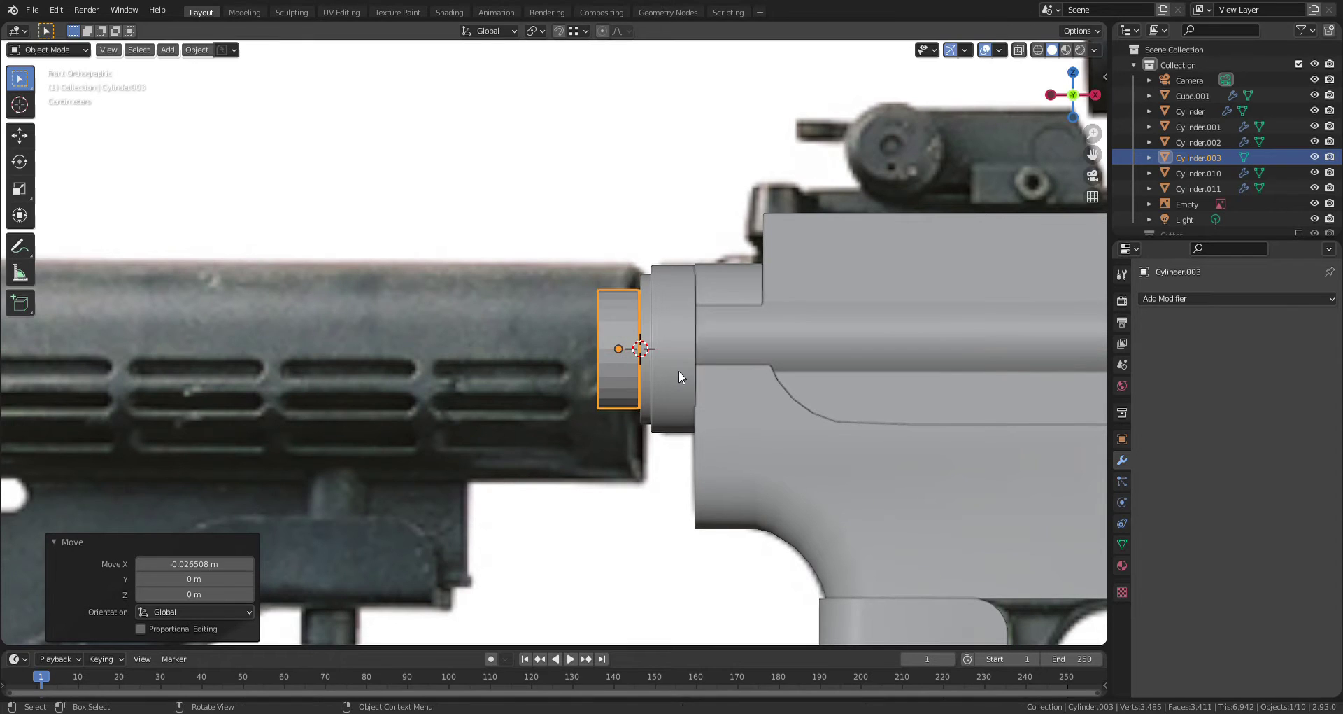
{"action": "key", "text": "g"}
{"action": "key", "text": "z"}
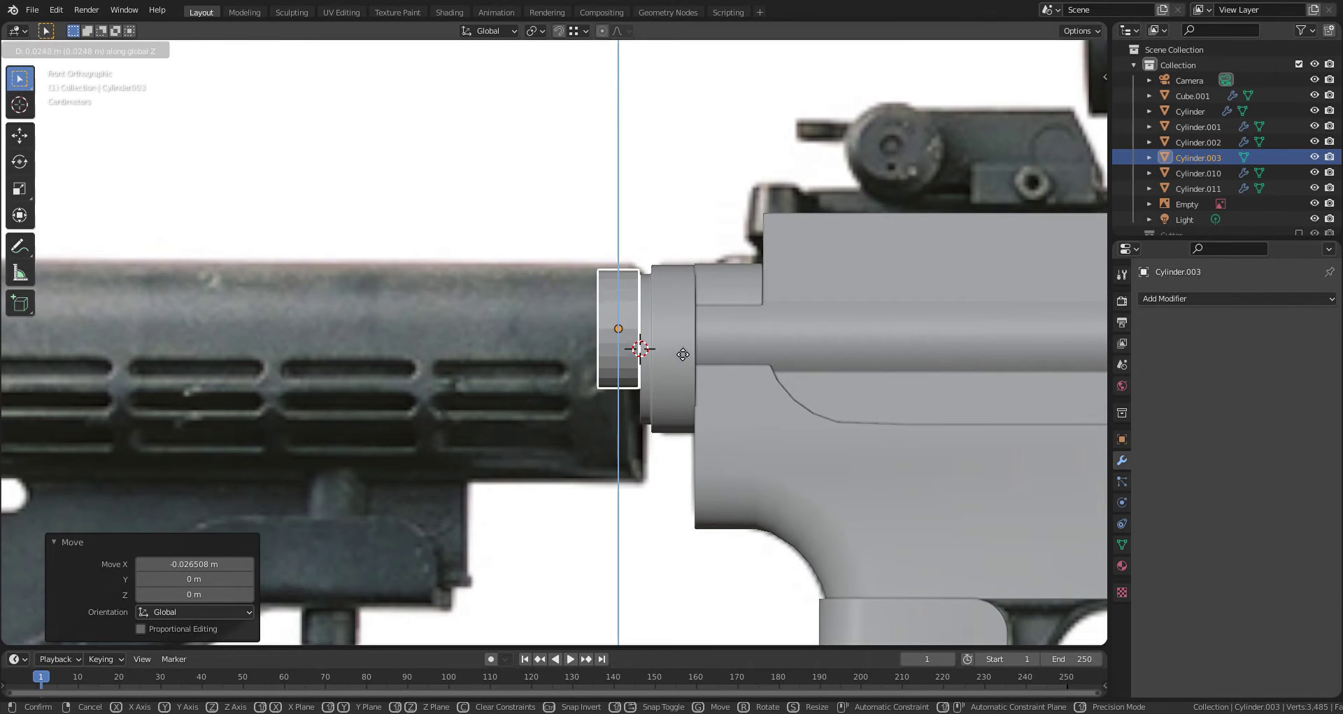
{"action": "left_click", "coordinate": [683, 351]}
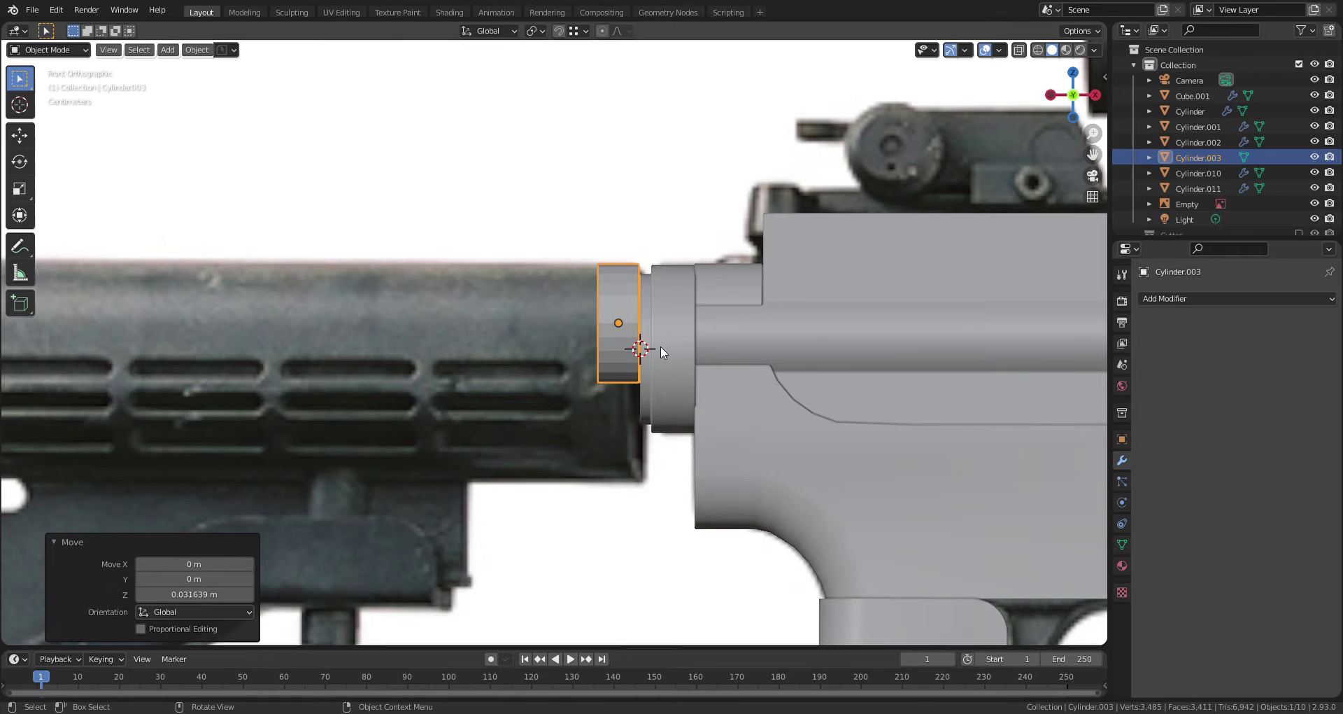
Shade the cylinder smooth and enable Auto Smooth for its normals
{"action": "right_click", "coordinate": [629, 345]}
{"action": "left_click", "coordinate": [624, 342]}
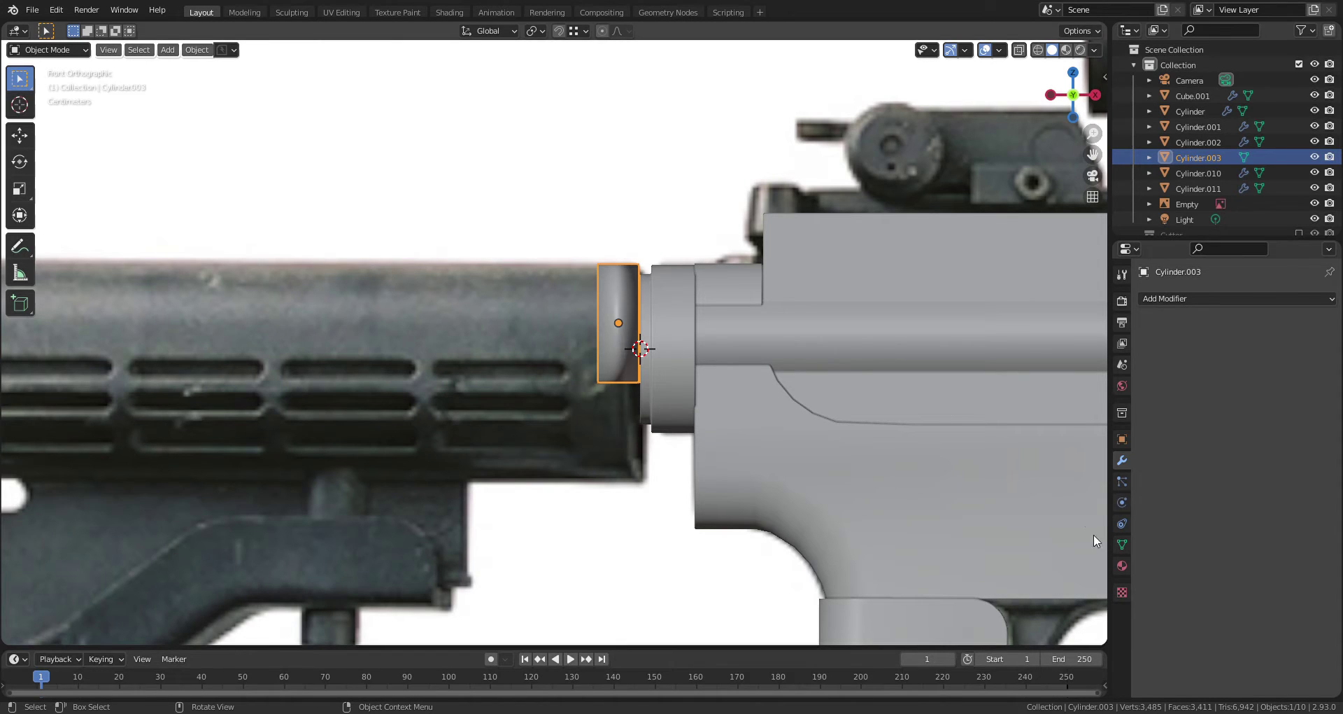
{"action": "left_click", "coordinate": [1119, 545]}
{"action": "left_click", "coordinate": [1220, 579]}
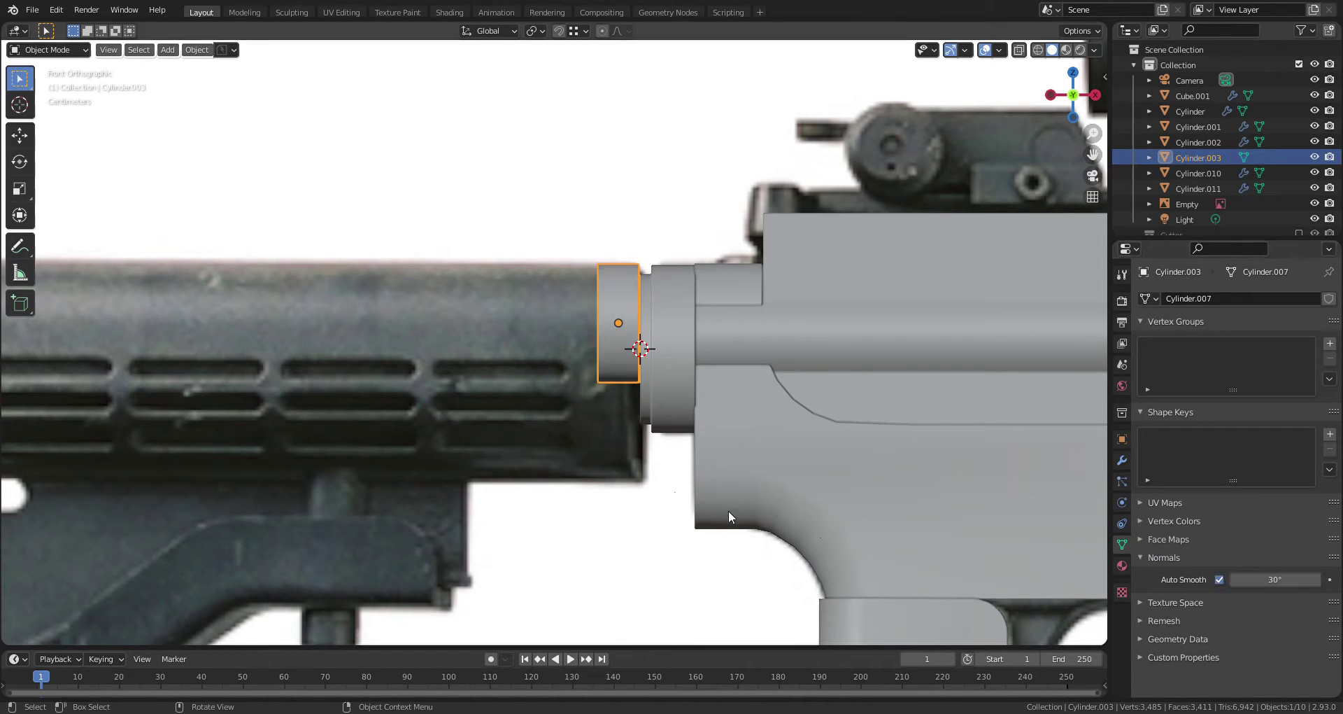
Put the cylinder in Edit Mode and show it in right orthographic view with see-through display
{"action": "scroll", "coordinate": [729, 510], "scroll_direction": "down", "scroll_amount": 2}
{"action": "middle_click_drag", "start_coordinate": [728, 510], "coordinate": [775, 435]}
{"action": "scroll", "coordinate": [653, 425], "scroll_direction": "up", "scroll_amount": 3}
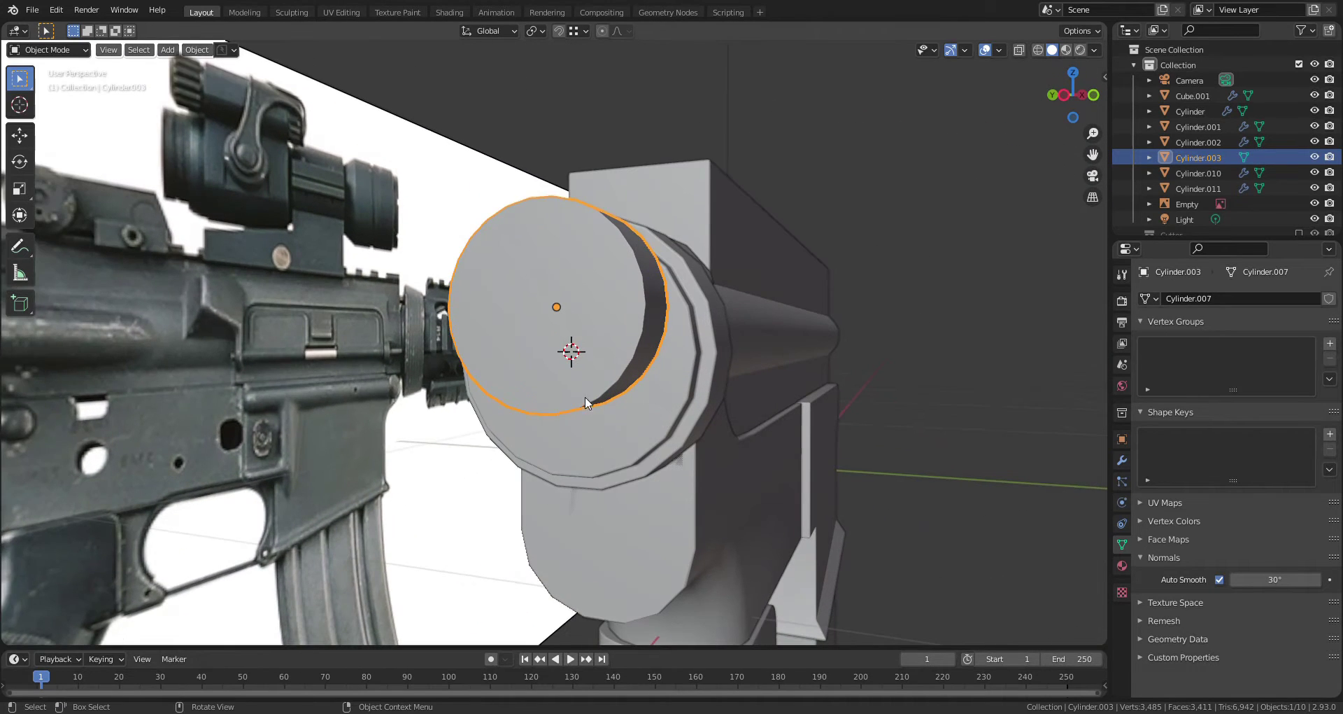
{"action": "scroll", "coordinate": [656, 428], "scroll_direction": "up", "scroll_amount": 1}
{"action": "key", "text": "ctrl+Tab"}
{"action": "left_click", "coordinate": [529, 436]}
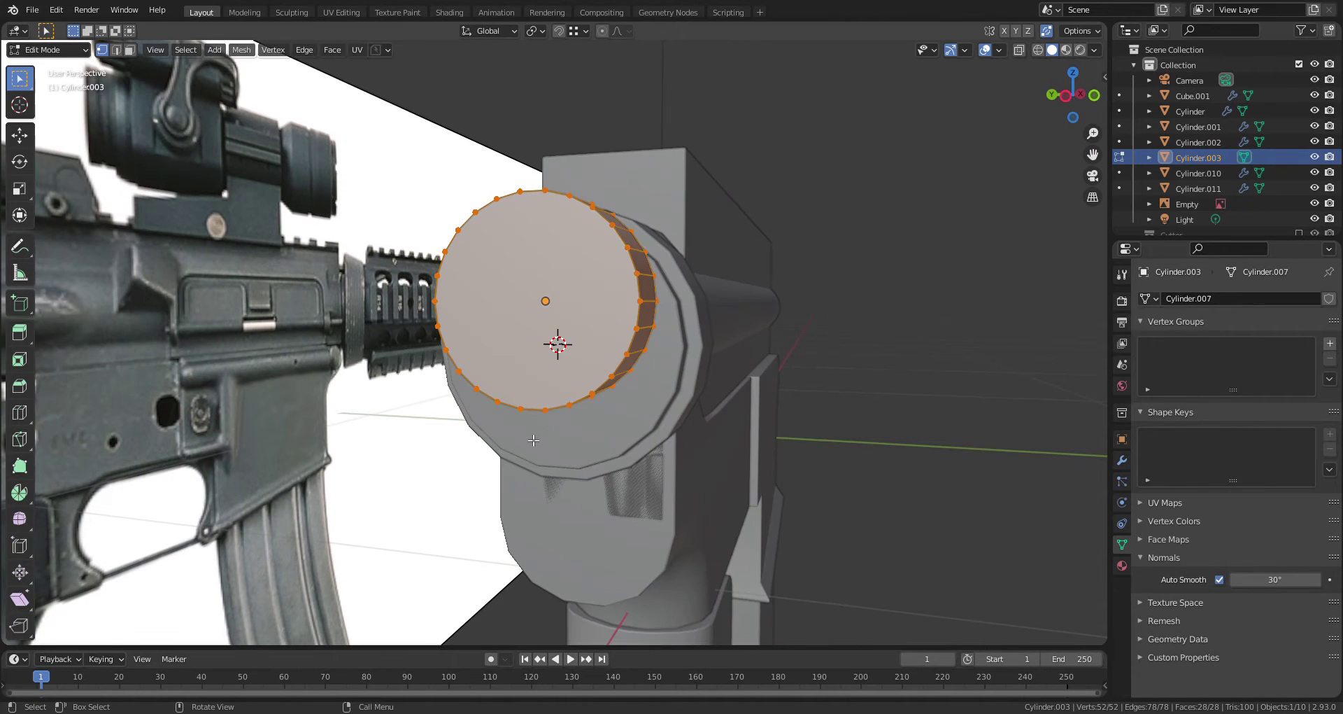
{"action": "key", "text": "KP_3"}
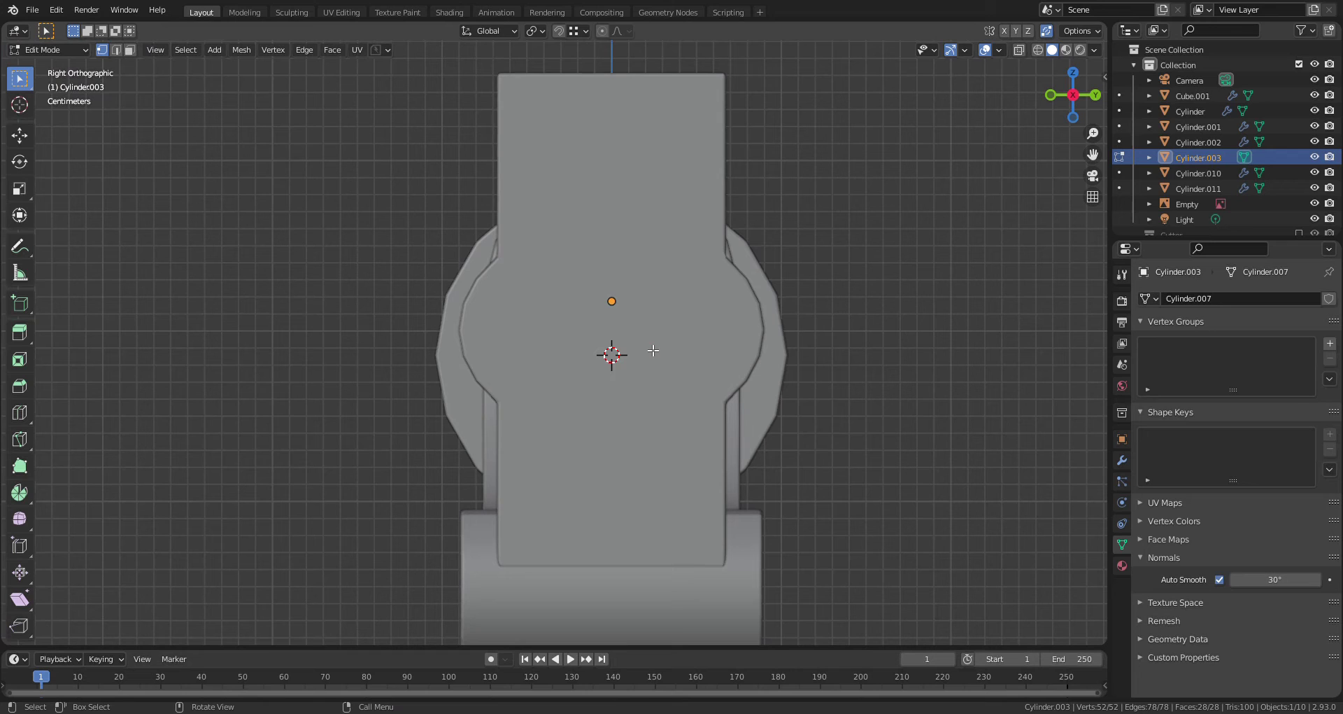
{"action": "key", "text": "alt+z"}
Extrude the lower half of the cylinder's vertices about 0.12 m down along Z to the stock's lower edge
{"action": "scroll", "coordinate": [653, 350], "scroll_direction": "up", "scroll_amount": 2}
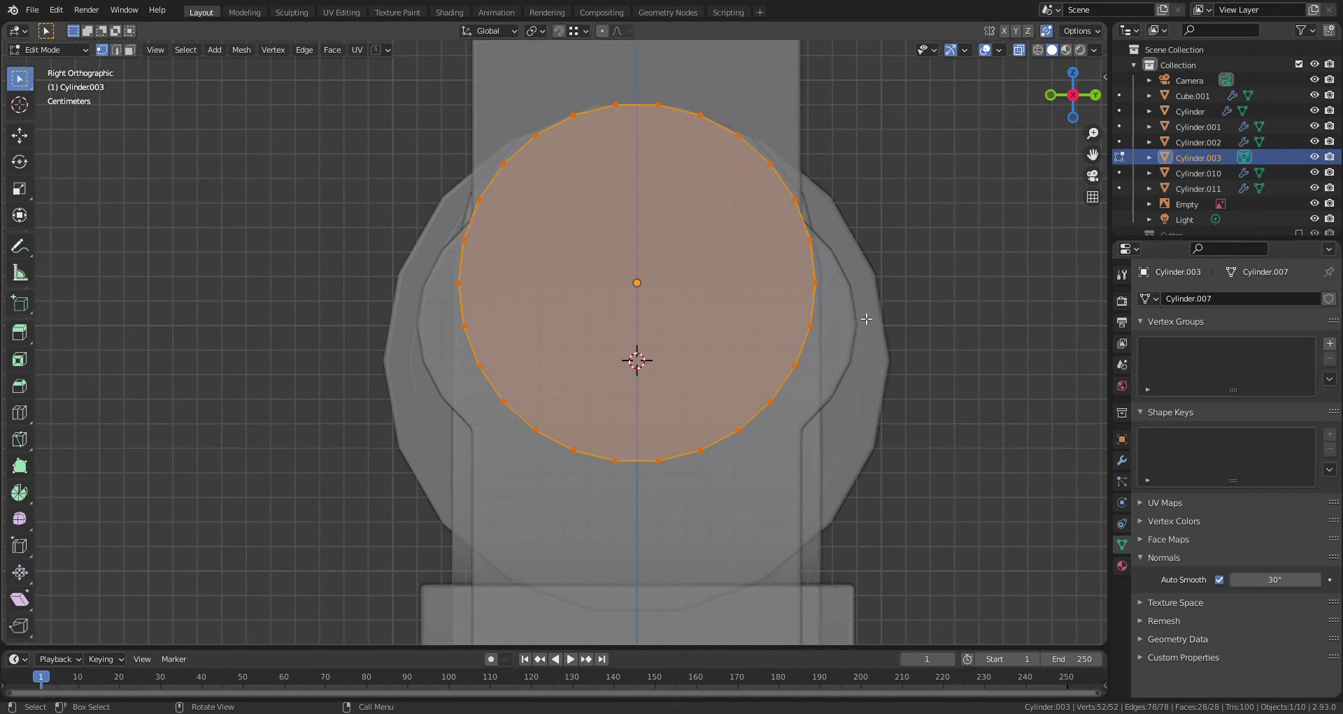
{"action": "mouse_move", "coordinate": [847, 310]}
{"action": "left_mouse_down"}
{"action": "mouse_move", "coordinate": [535, 390]}
{"action": "mouse_move", "coordinate": [794, 386]}
{"action": "mouse_move", "coordinate": [836, 315]}
{"action": "left_mouse_up"}
{"action": "left_click_drag", "start_coordinate": [891, 273], "coordinate": [355, 509]}
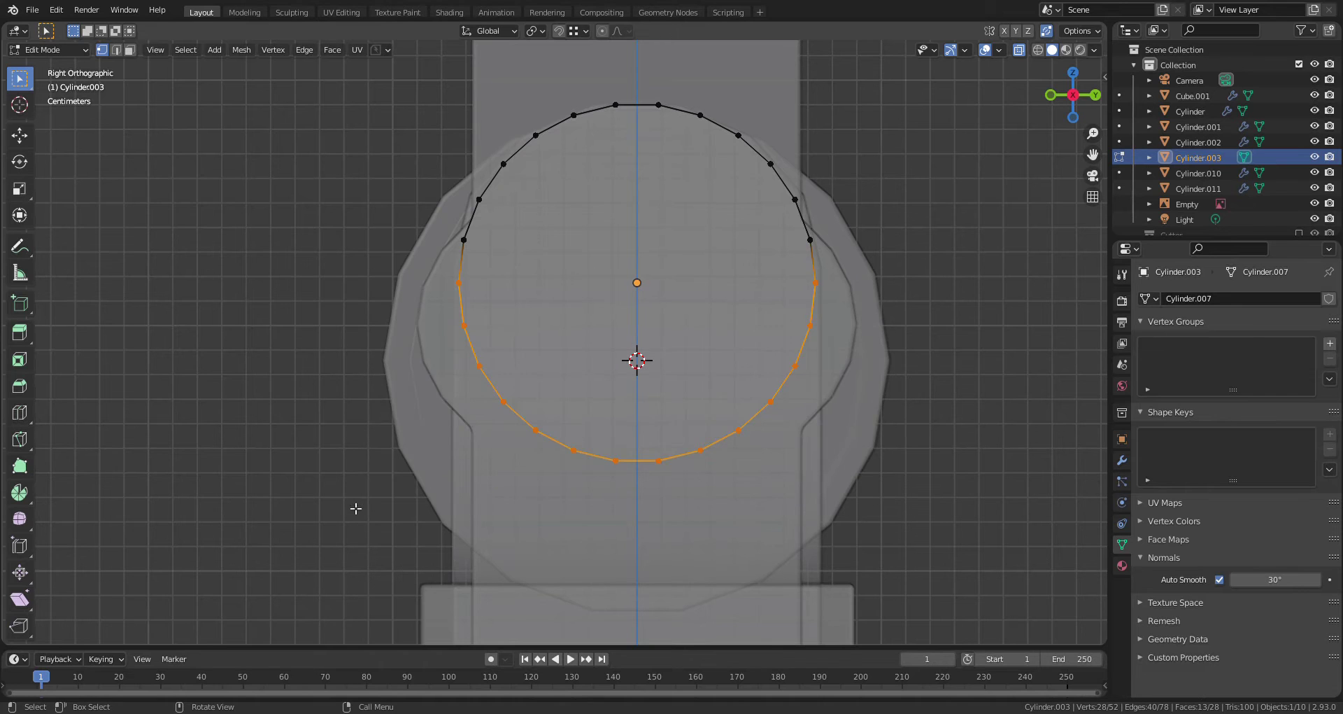
{"action": "scroll", "coordinate": [622, 417], "scroll_direction": "down", "scroll_amount": 2}
{"action": "key", "text": "KP_1"}
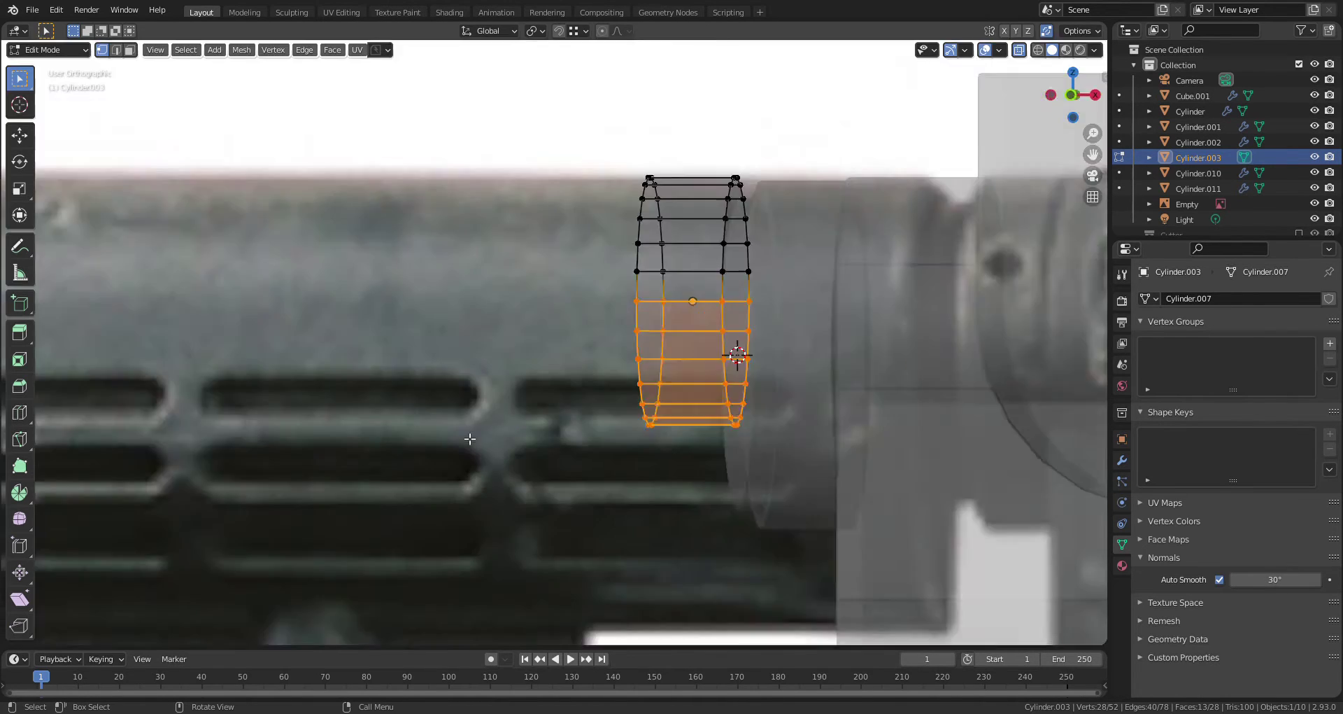
{"action": "key", "text": "KP_3"}
{"action": "key", "text": "KP_1"}
{"action": "scroll", "coordinate": [469, 438], "scroll_direction": "down", "scroll_amount": 3}
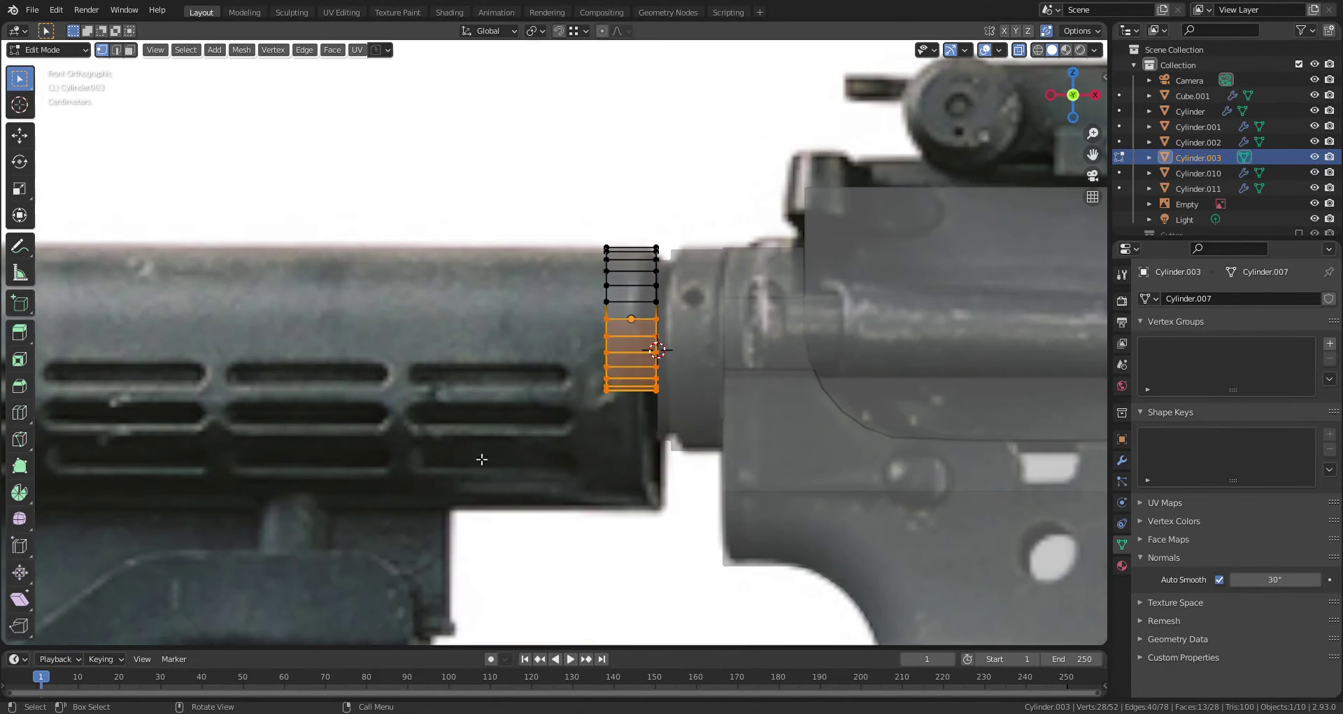
{"action": "middle_click_drag", "start_coordinate": [590, 440], "coordinate": [655, 434], "text": "shift"}
{"action": "key", "text": "g"}
{"action": "key", "text": "z"}
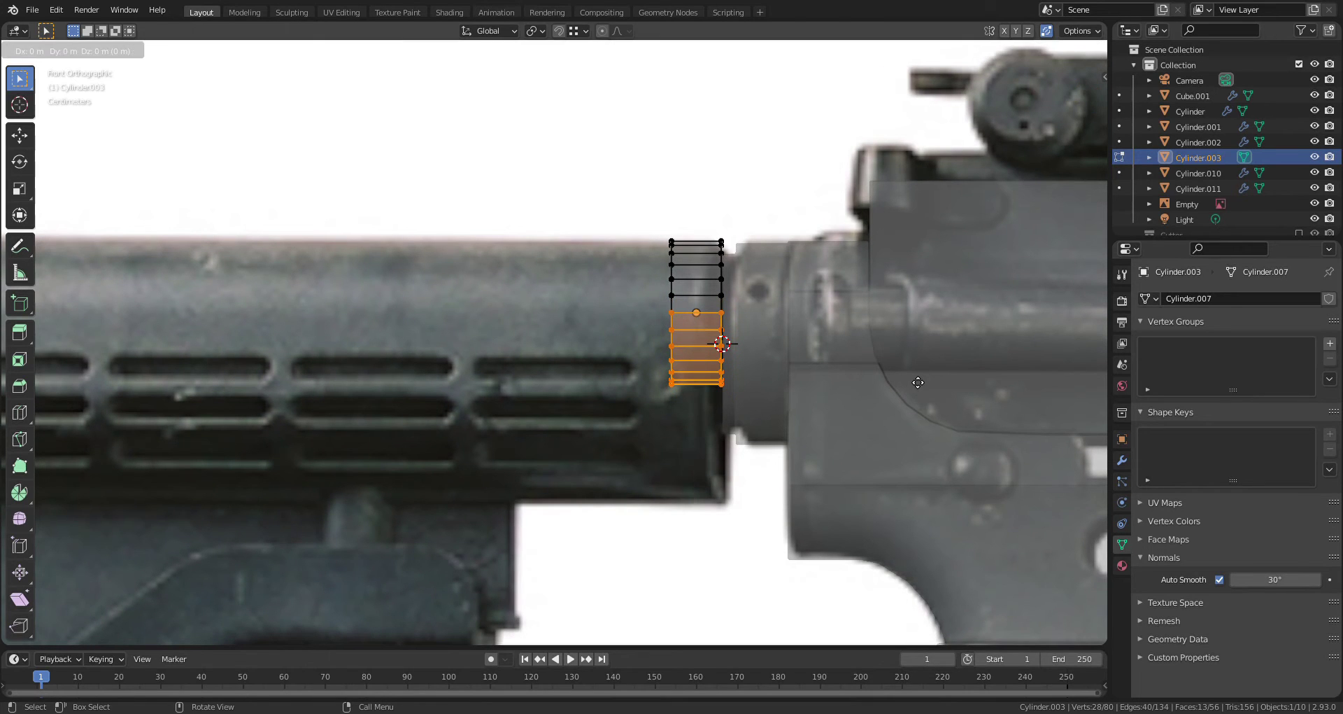
{"action": "left_click", "coordinate": [916, 500]}
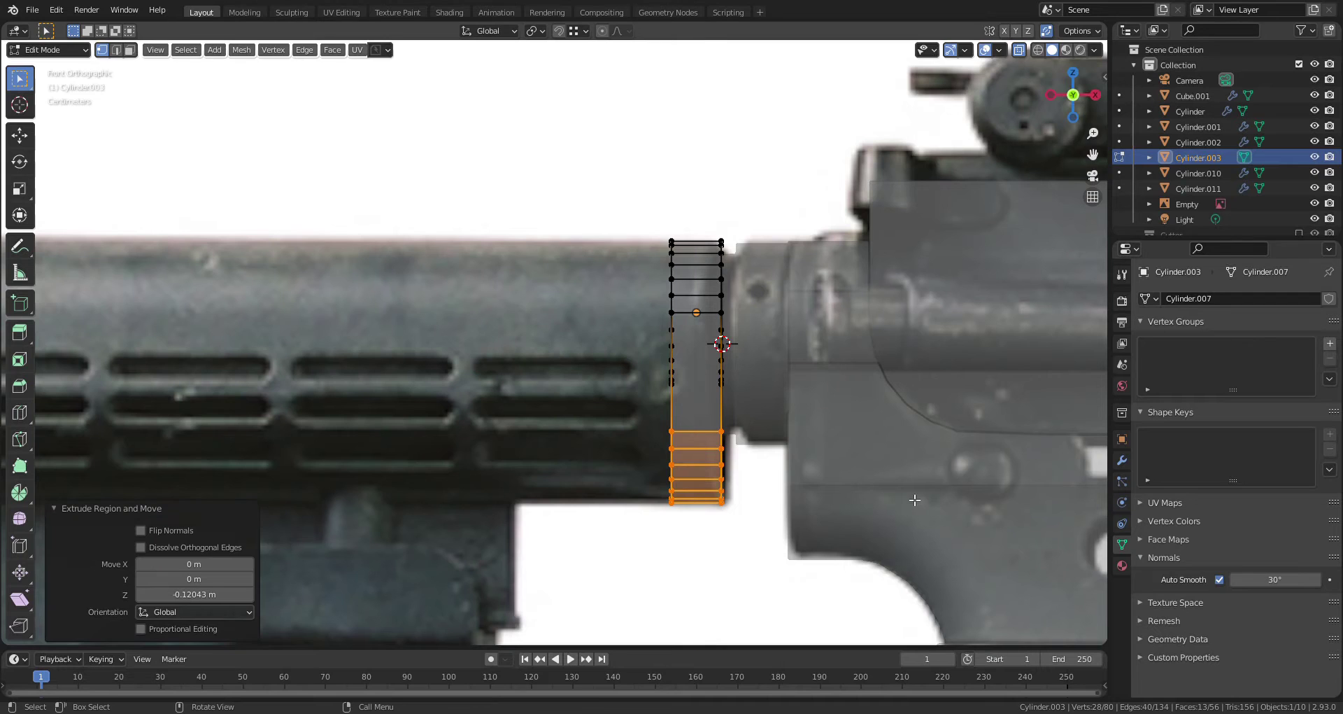
Delete the end-cap faces of the isolated, elongated cylinder
{"action": "key", "text": "c"}
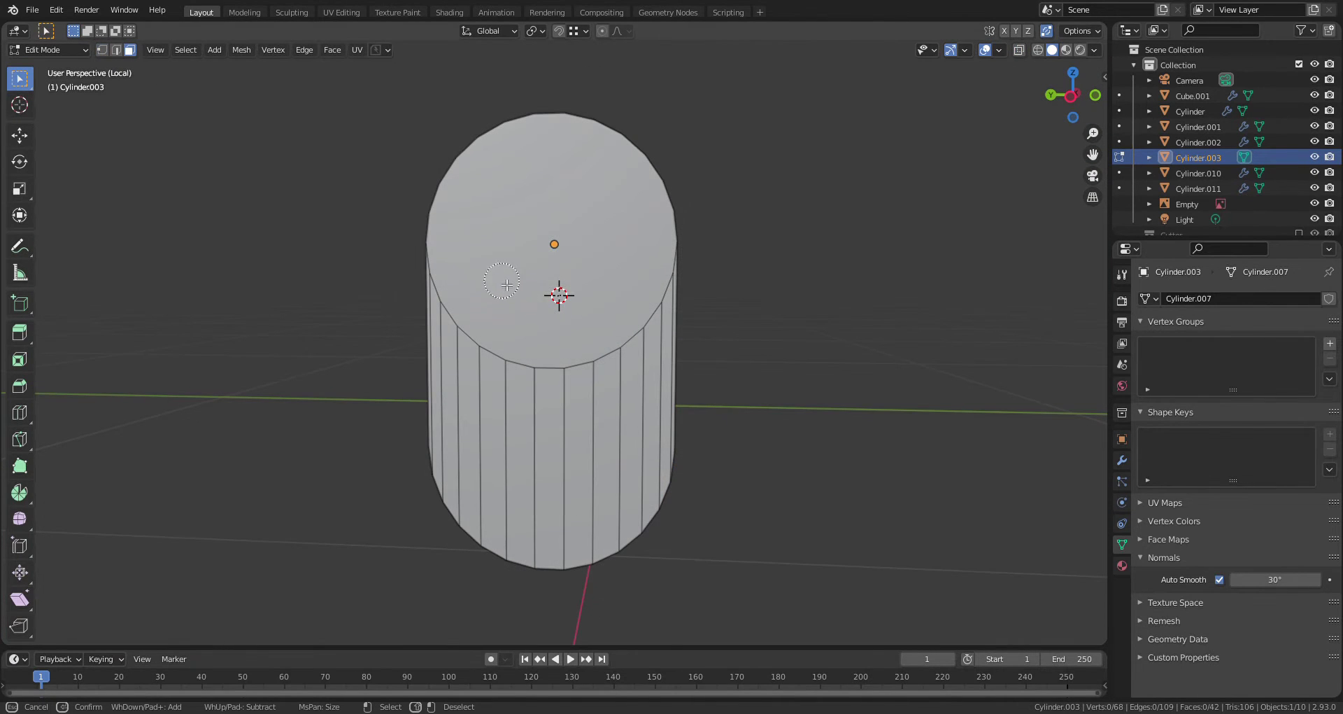
{"action": "mouse_move", "coordinate": [507, 285]}
{"action": "left_mouse_down"}
{"action": "mouse_move", "coordinate": [445, 273]}
{"action": "mouse_move", "coordinate": [483, 349]}
{"action": "mouse_move", "coordinate": [595, 350]}
{"action": "mouse_move", "coordinate": [651, 322]}
{"action": "mouse_move", "coordinate": [666, 280]}
{"action": "left_mouse_up"}
{"action": "right_click", "coordinate": [802, 306]}
{"action": "mouse_move", "coordinate": [801, 306]}
{"action": "middle_mouse_down"}
{"action": "mouse_move", "coordinate": [729, 312]}
{"action": "mouse_move", "coordinate": [885, 324]}
{"action": "mouse_move", "coordinate": [623, 345]}
{"action": "mouse_move", "coordinate": [511, 295]}
{"action": "middle_mouse_up"}
{"action": "key", "text": "x"}
{"action": "left_click", "coordinate": [792, 322]}
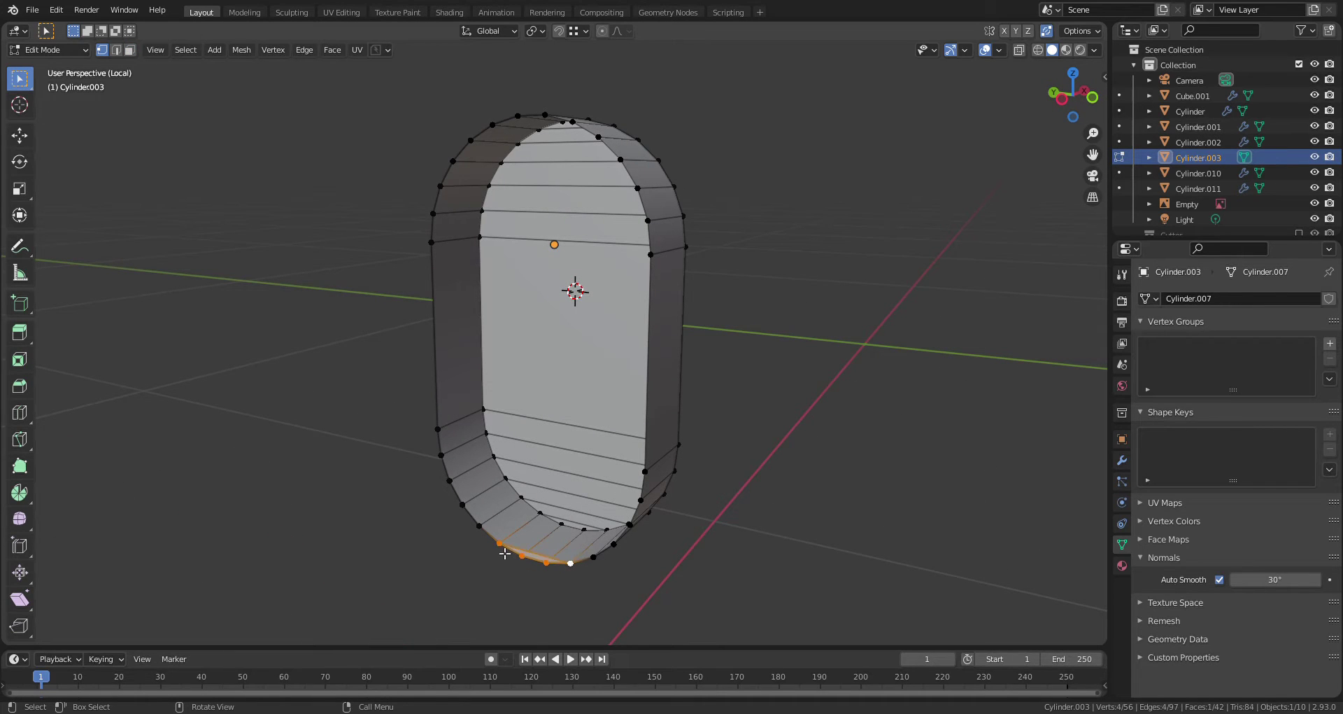
Undo the last fill and close the part's open end with strip faces from its lower curve to its upper curve
{"action": "key", "text": "ctrl+z"}
{"action": "key", "text": "f"}
{"action": "key", "text": "f"}
{"action": "key", "text": "f"}
{"action": "key", "text": "f"}
{"action": "key", "text": "f"}
{"action": "key", "text": "f"}
{"action": "key", "text": "f"}
{"action": "key", "text": "f"}
{"action": "key", "text": "f"}
{"action": "key", "text": "f"}
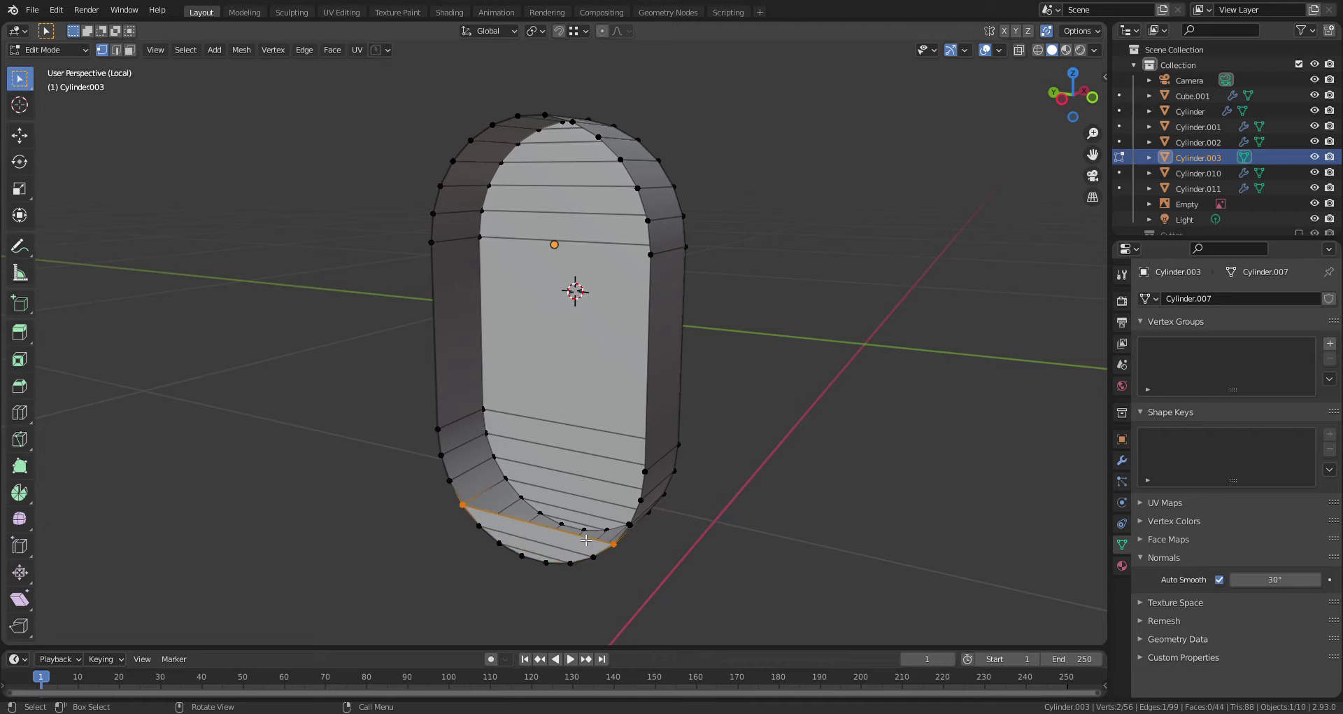
{"action": "key", "text": "f"}
{"action": "key", "text": "f"}
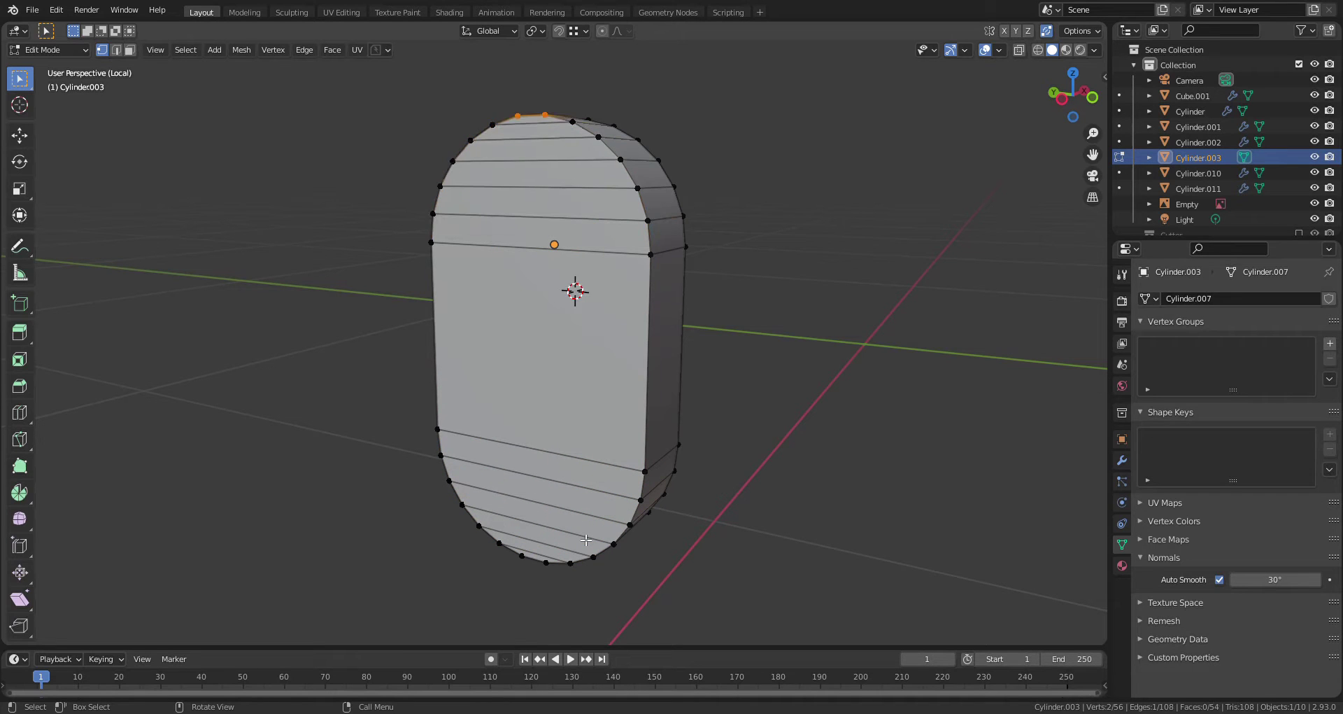
Move the rear-end vertices of the capsule part about 0.927 m backward along X to stretch it over the stock in front view
{"action": "key", "text": "KP_1"}
{"action": "left_click", "coordinate": [672, 490]}
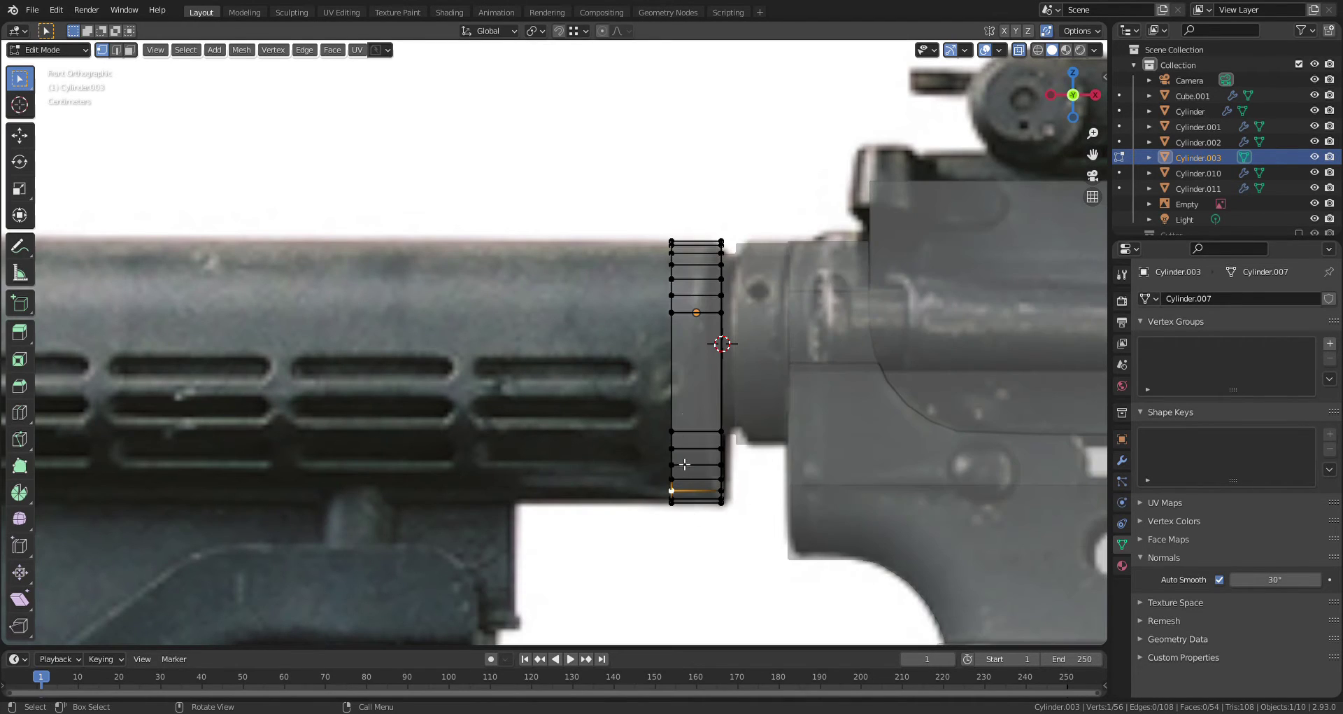
{"action": "left_click_drag", "start_coordinate": [679, 189], "coordinate": [582, 587]}
{"action": "scroll", "coordinate": [411, 410], "scroll_direction": "down", "scroll_amount": 2}
{"action": "middle_click_drag", "start_coordinate": [267, 423], "coordinate": [623, 449], "text": "shift"}
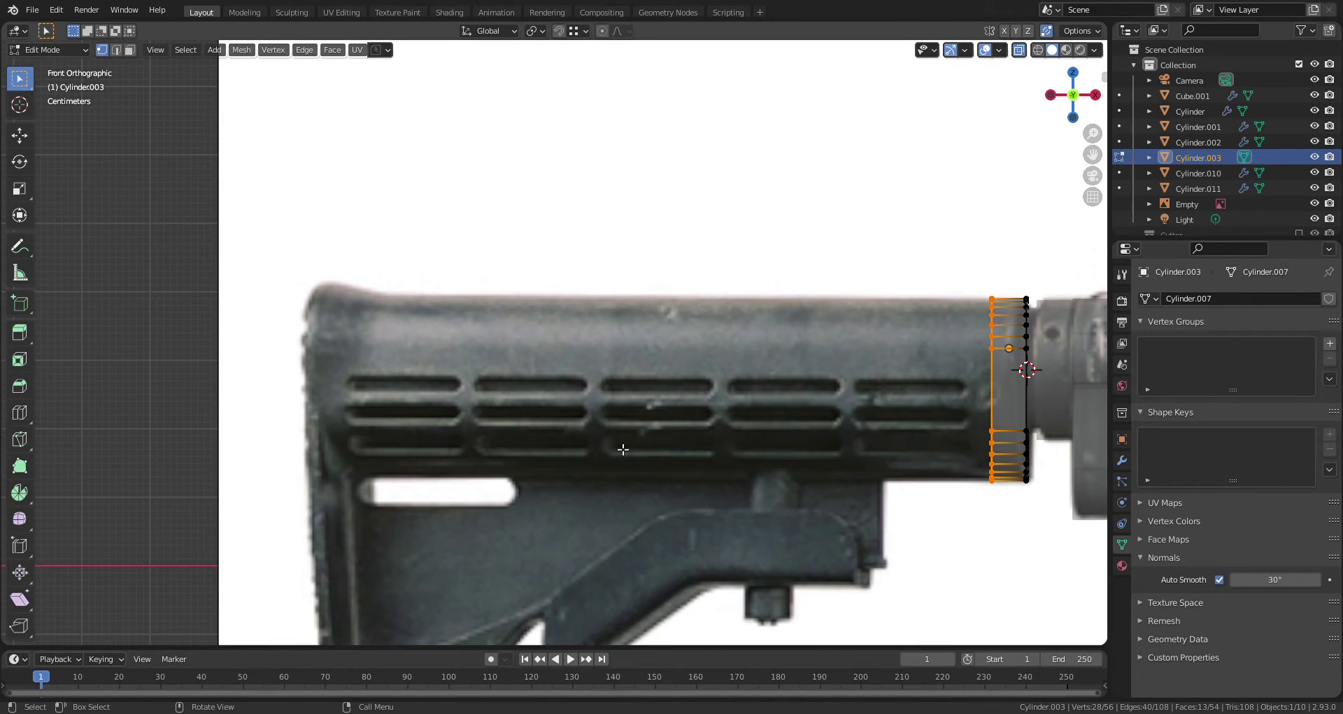
{"action": "key", "text": "g"}
{"action": "key", "text": "x"}
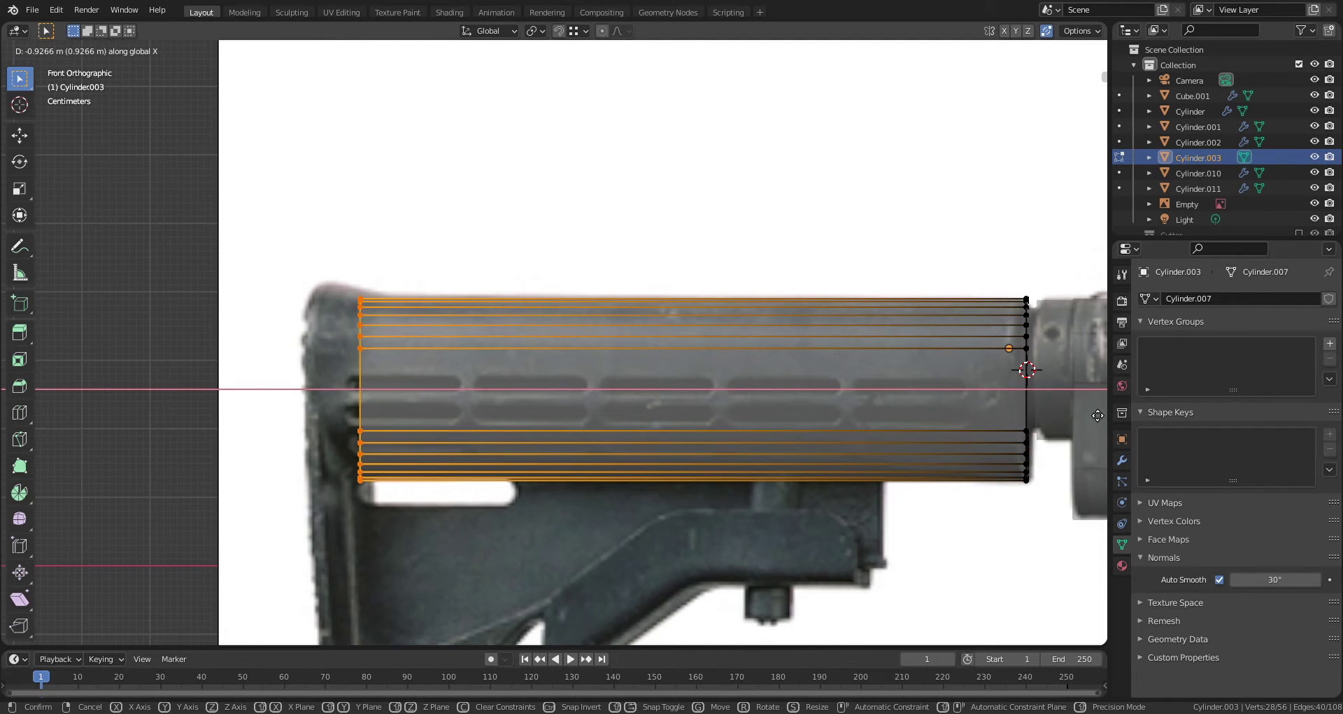
{"action": "left_click", "coordinate": [1098, 416]}
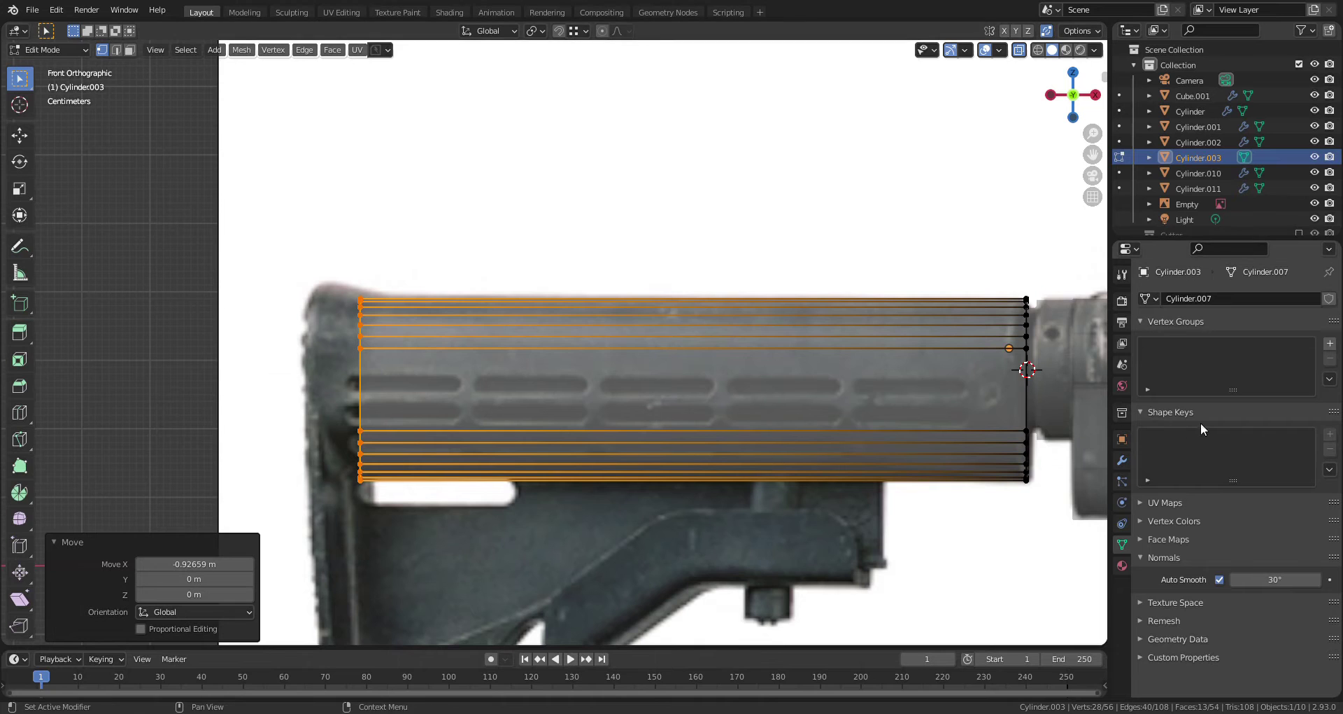
Extrude the rear end about 0.075 m to the stock's back edge and scale the new end up by about 1.172
{"action": "middle_click_drag", "start_coordinate": [693, 464], "coordinate": [822, 381], "text": "shift"}
{"action": "middle_click_drag", "start_coordinate": [737, 416], "coordinate": [764, 363], "text": "shift"}
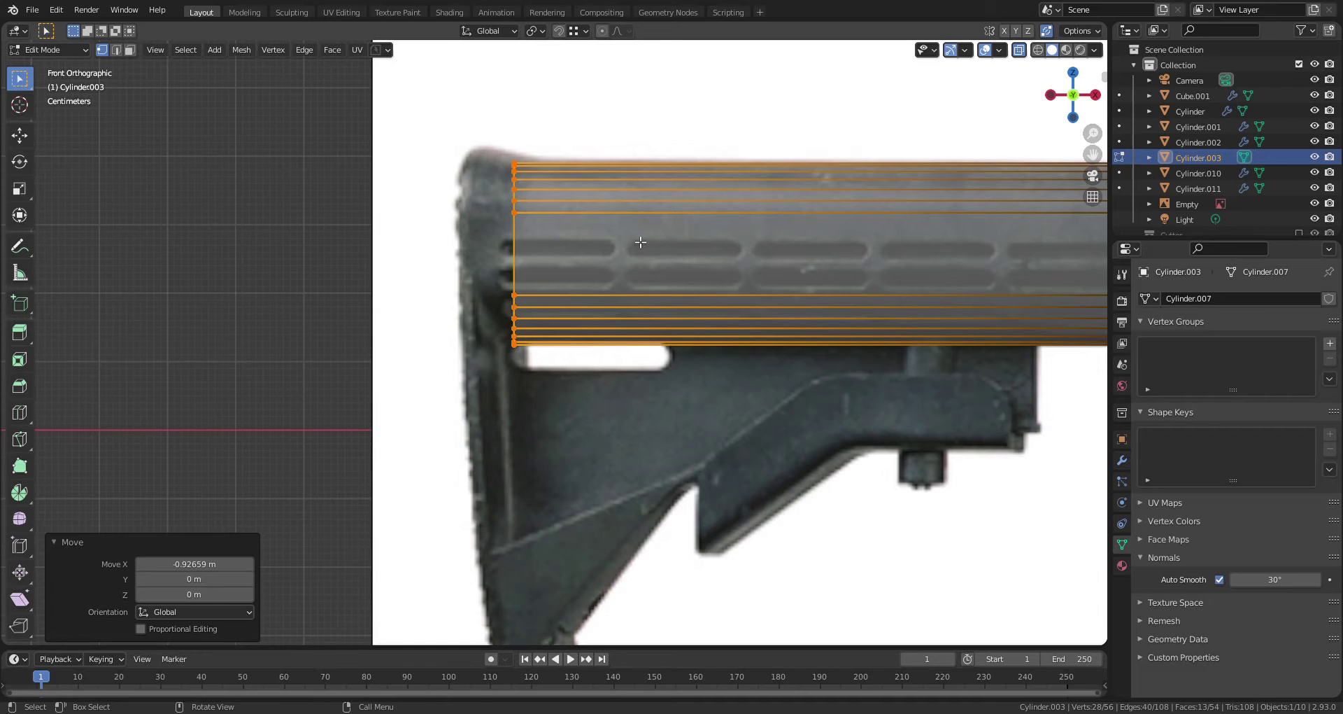
{"action": "key", "text": "e"}
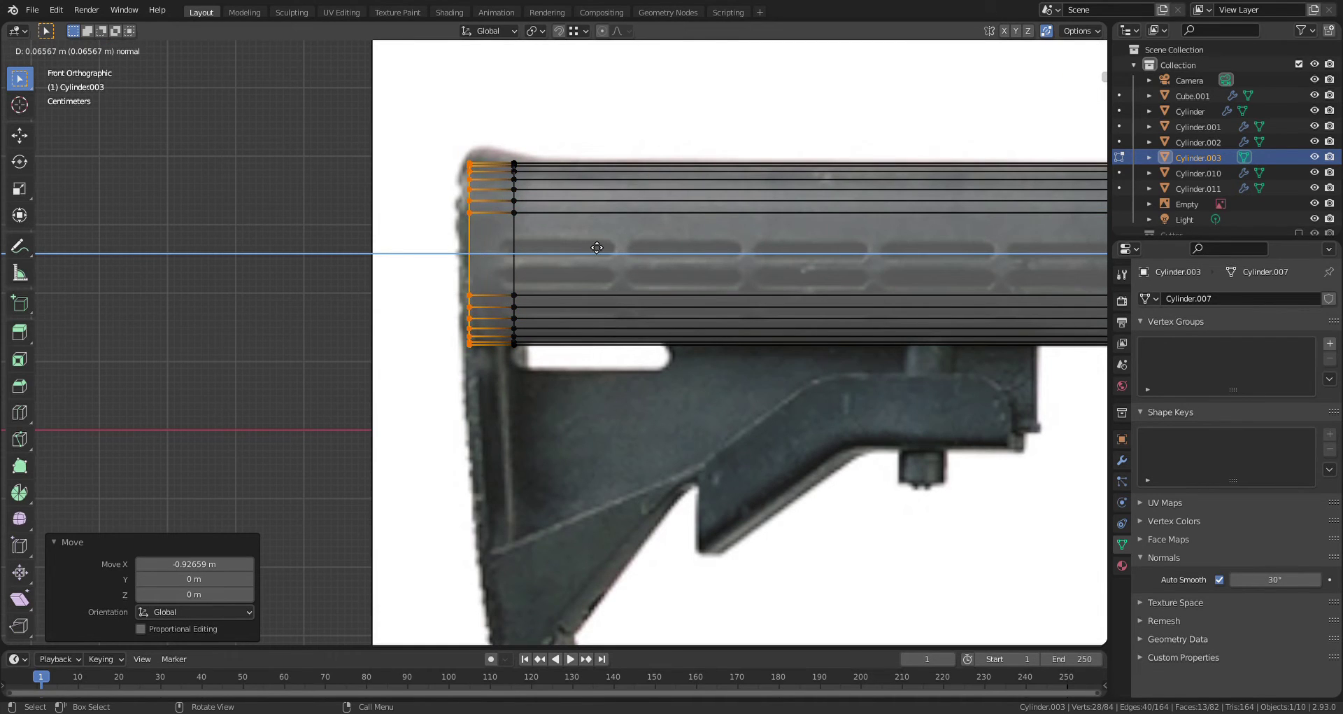
{"action": "left_click", "coordinate": [590, 249]}
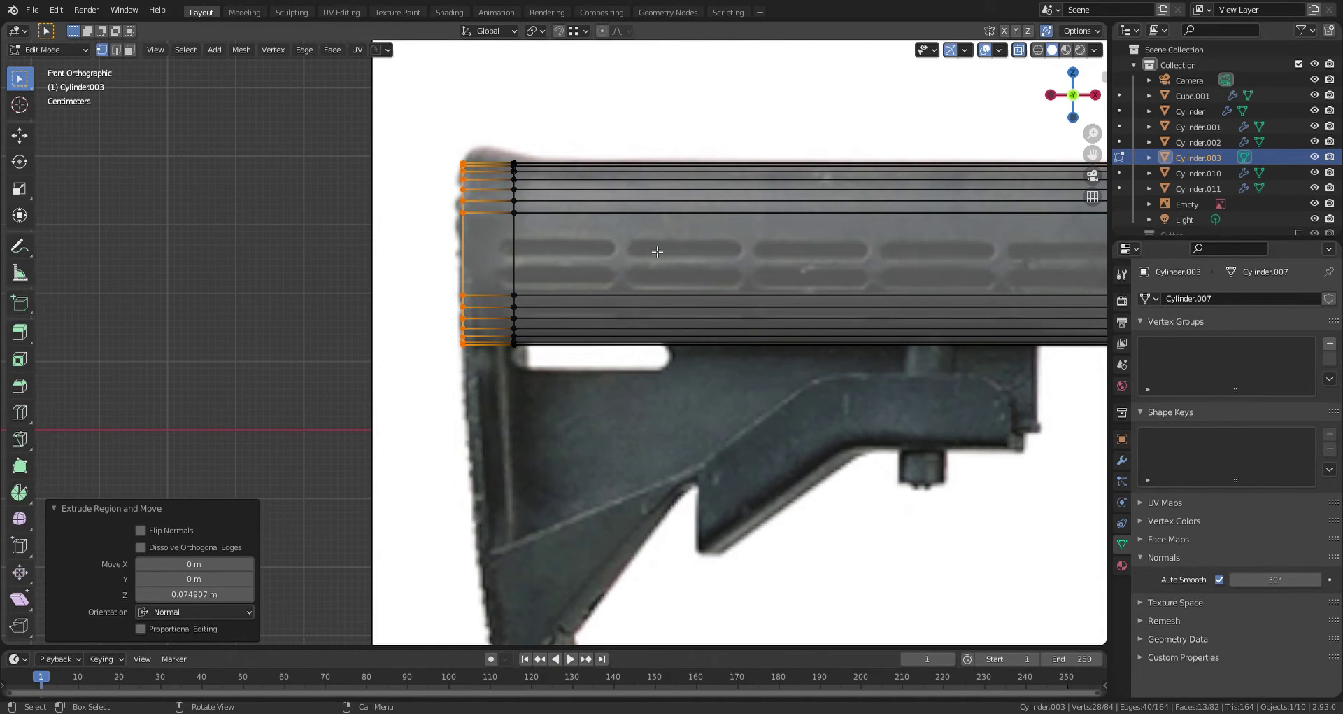
{"action": "key", "text": "s"}
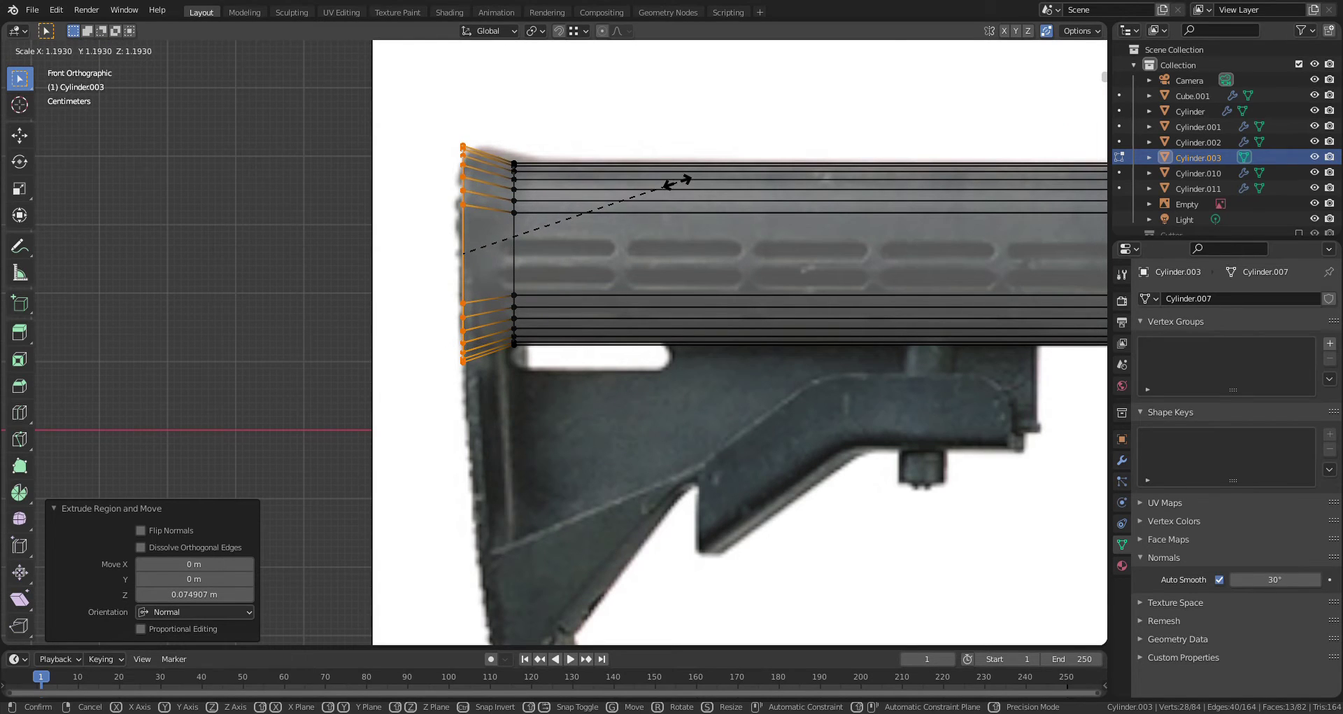
{"action": "left_click", "coordinate": [679, 191]}
Add one loop cut around the long tube and slide it to the front edge of the stock's lower body, factor about -0.573
{"action": "scroll", "coordinate": [665, 283], "scroll_direction": "down", "scroll_amount": 2}
{"action": "middle_click_drag", "start_coordinate": [657, 312], "coordinate": [463, 326], "text": "shift"}
{"action": "key", "text": "ctrl+e"}
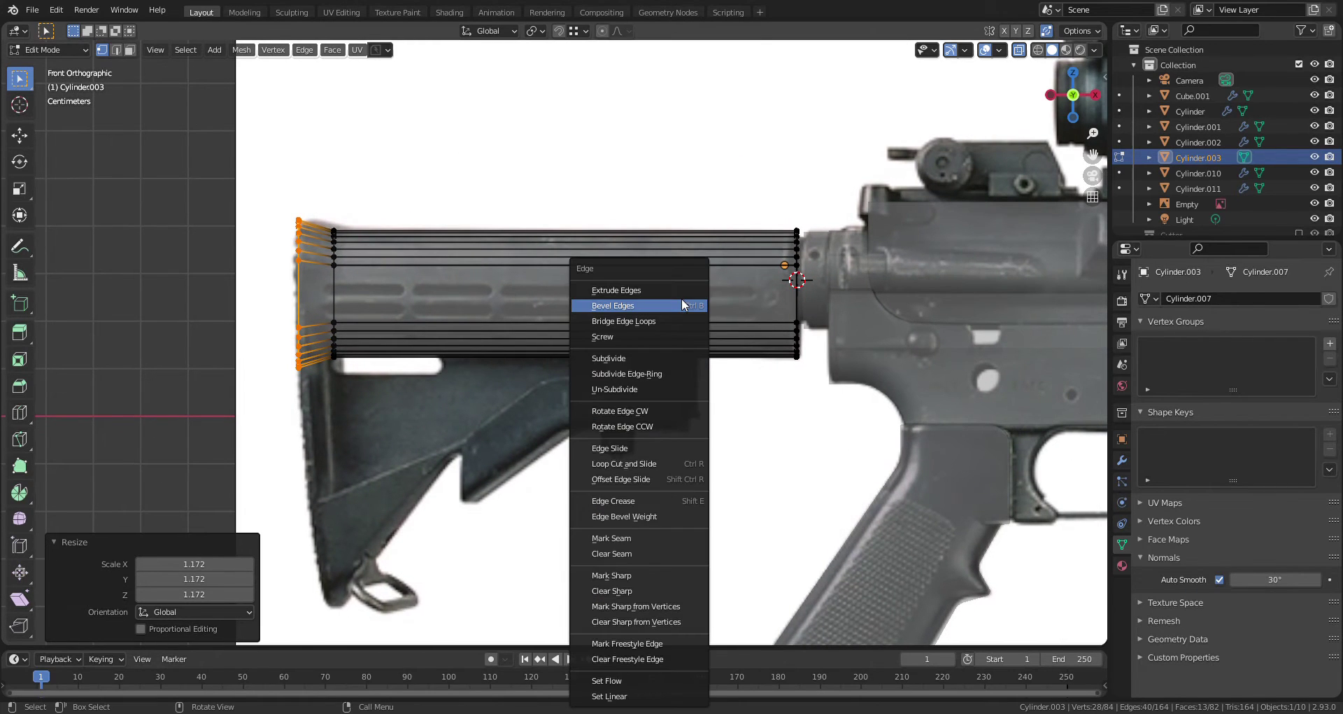
{"action": "key", "text": "Escape"}
{"action": "key", "text": "ctrl+r"}
{"action": "left_click", "coordinate": [608, 312]}
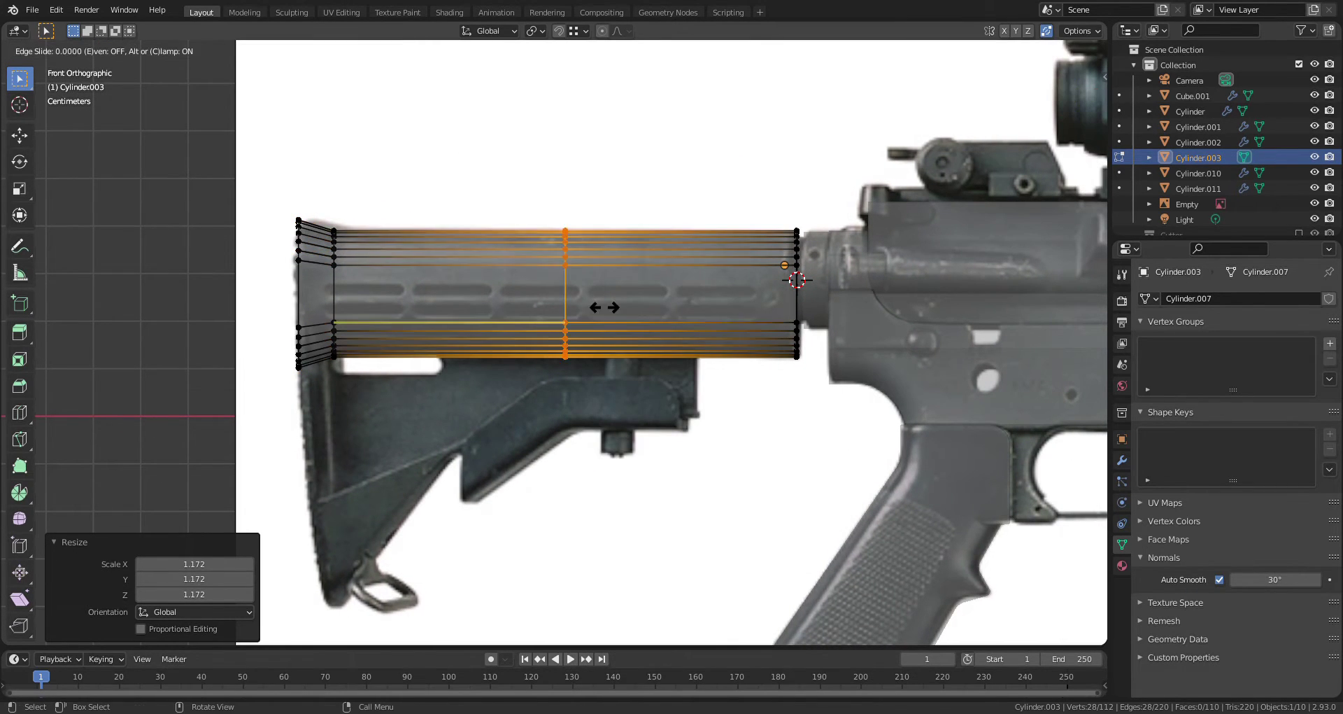
{"action": "left_click", "coordinate": [737, 302]}
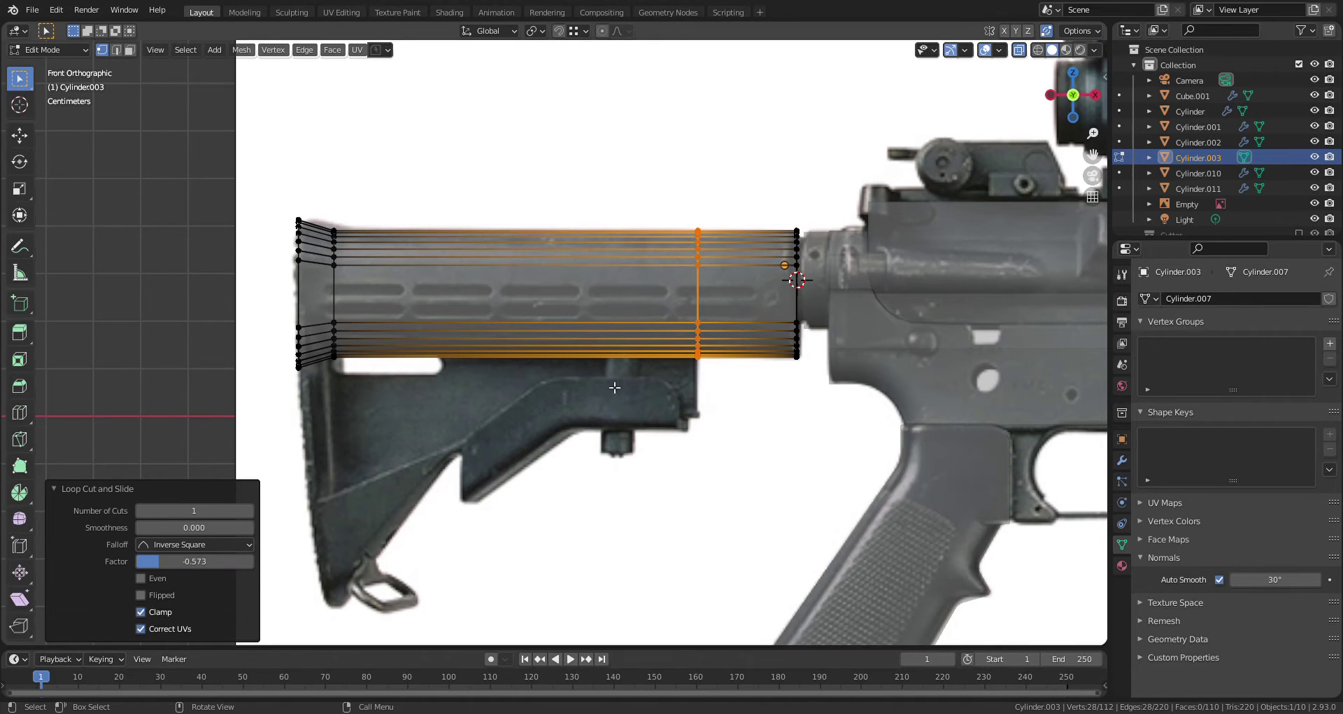
Extrude the lower vertices of the flared rear section about 0.499 m down along Z to the bottom of the butt
{"action": "middle_click_drag", "start_coordinate": [615, 387], "coordinate": [647, 382], "text": "shift"}
{"action": "middle_click_drag", "start_coordinate": [542, 366], "coordinate": [651, 354], "text": "shift"}
{"action": "left_click_drag", "start_coordinate": [516, 294], "coordinate": [410, 395]}
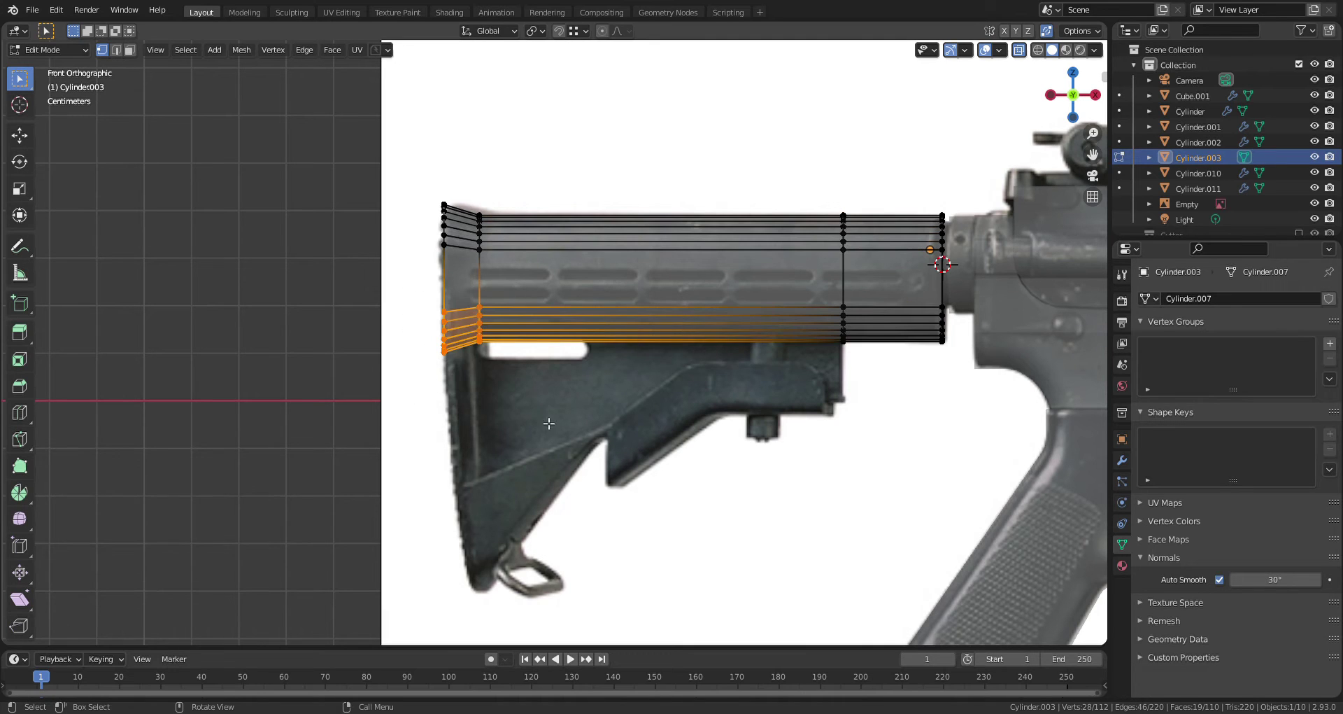
{"action": "key", "text": "e"}
{"action": "key", "text": "z"}
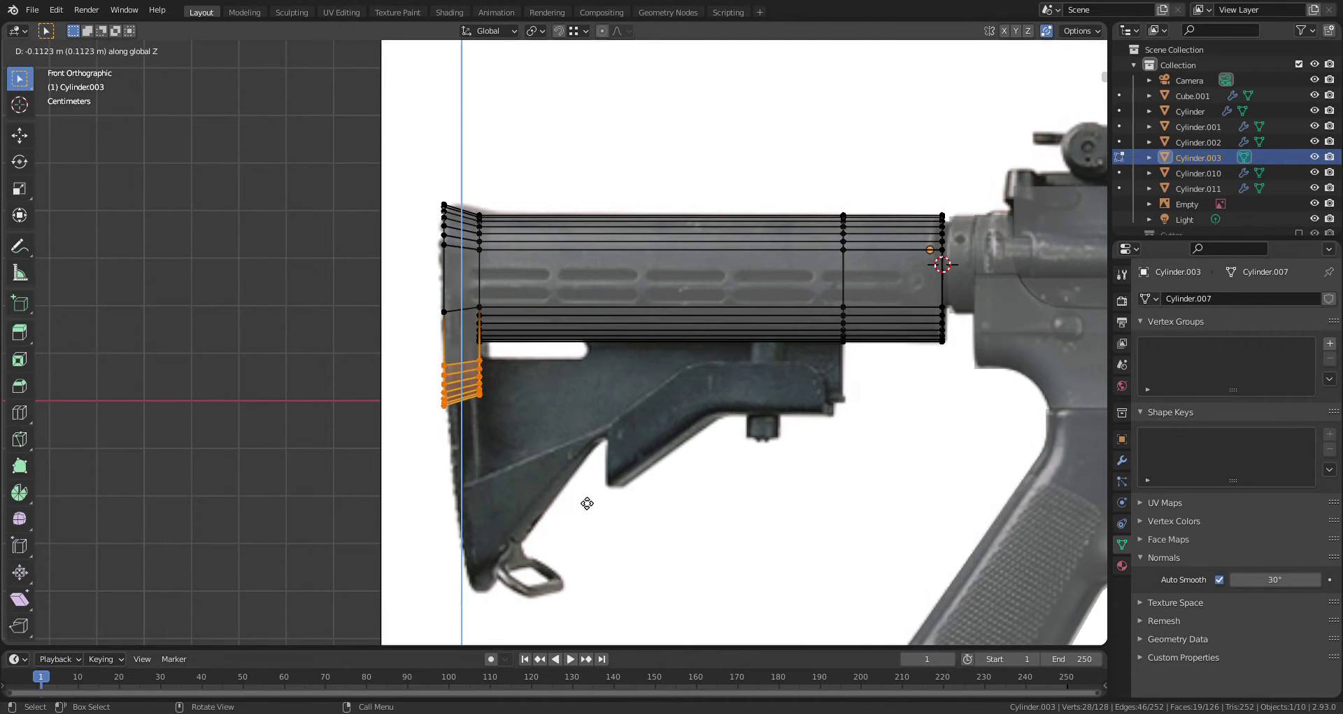
{"action": "left_click", "coordinate": [618, 66]}
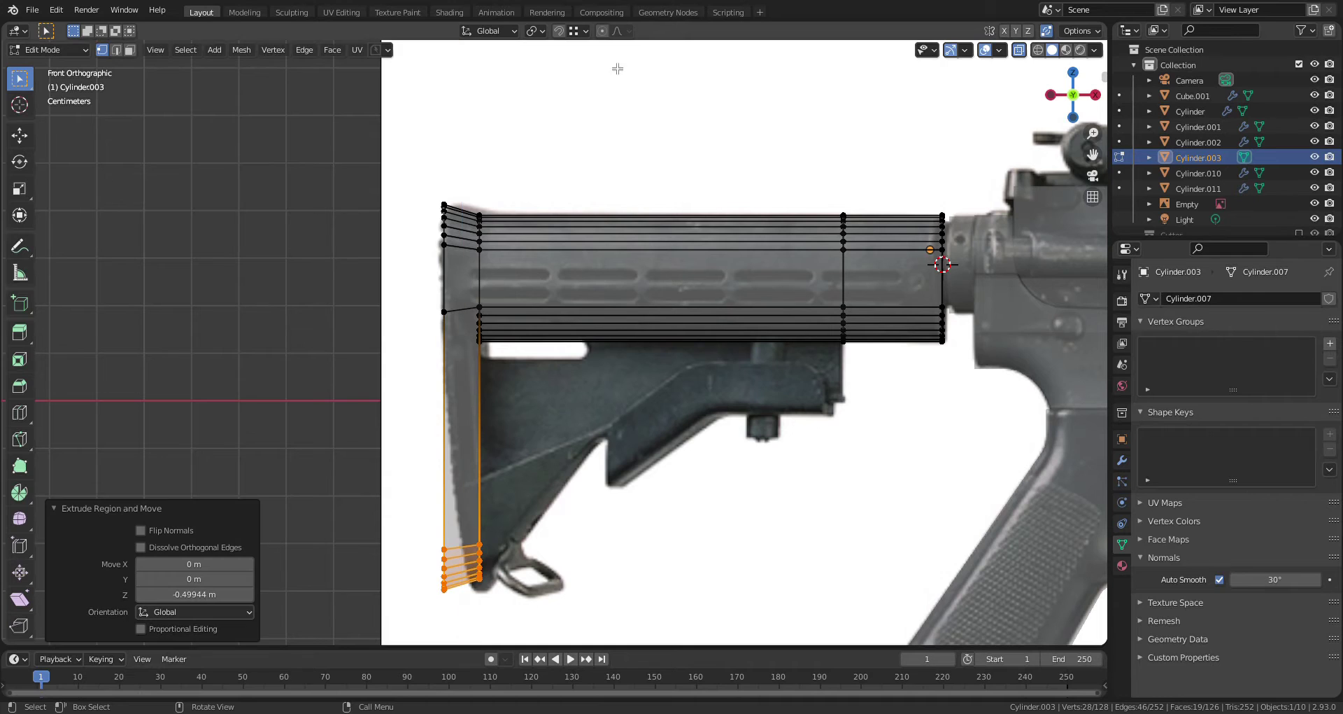
Inspect the stock's downward extension in perspective, checking it in Object Mode and in Edit Mode without see-through display
{"action": "middle_click_drag", "start_coordinate": [616, 352], "coordinate": [617, 340], "text": "shift"}
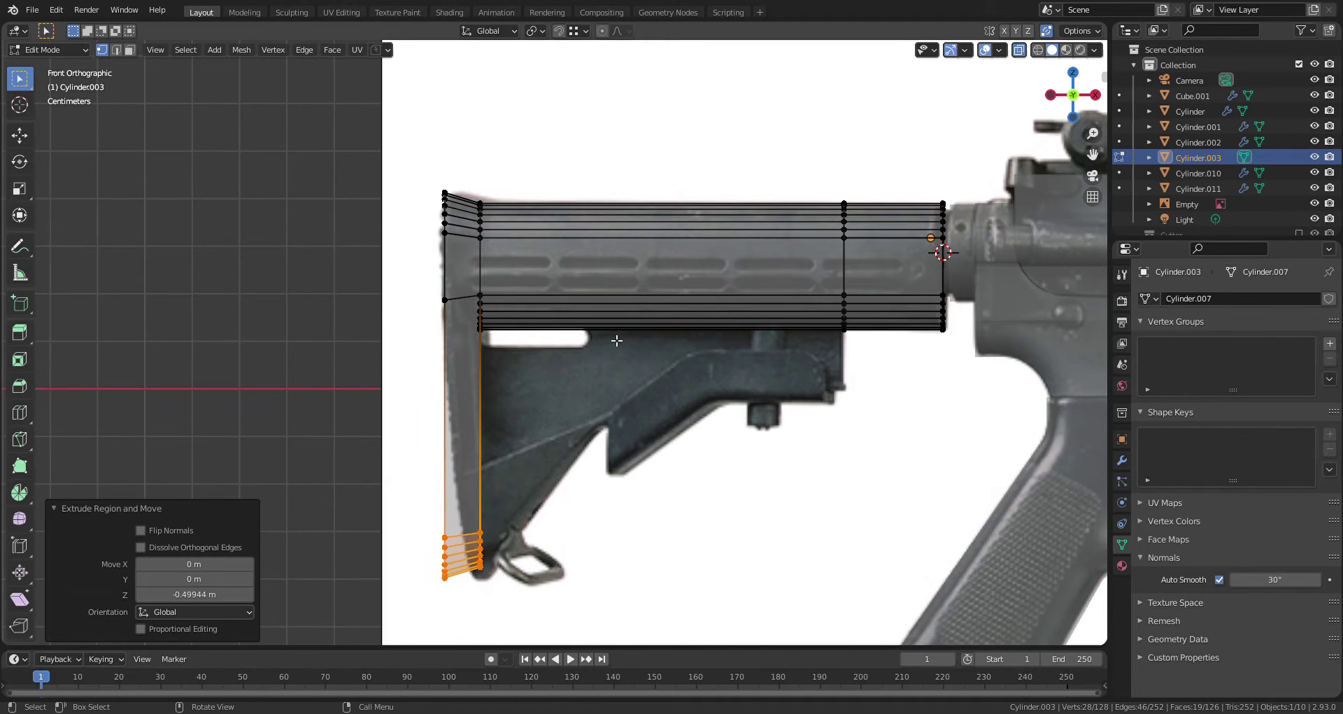
{"action": "scroll", "coordinate": [731, 382], "scroll_direction": "up", "scroll_amount": 1}
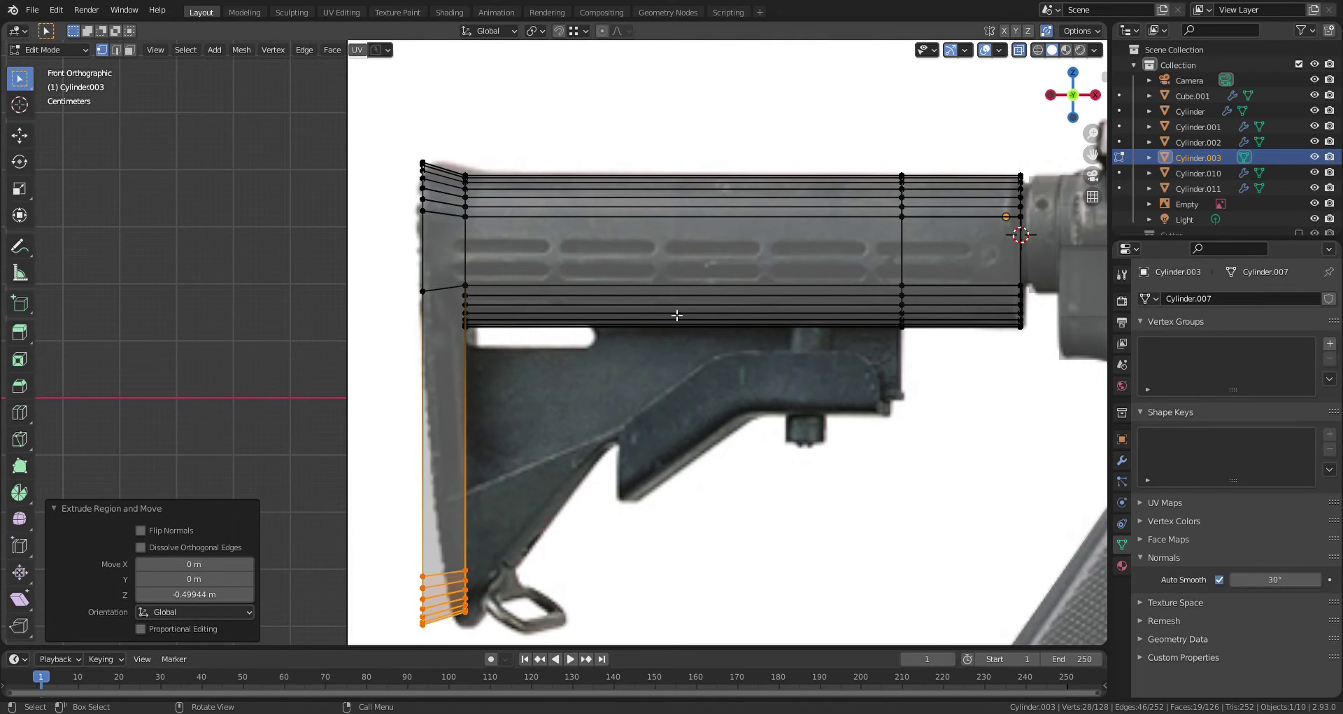
{"action": "middle_click_drag", "start_coordinate": [643, 309], "coordinate": [587, 254]}
{"action": "key", "text": "ctrl+Tab"}
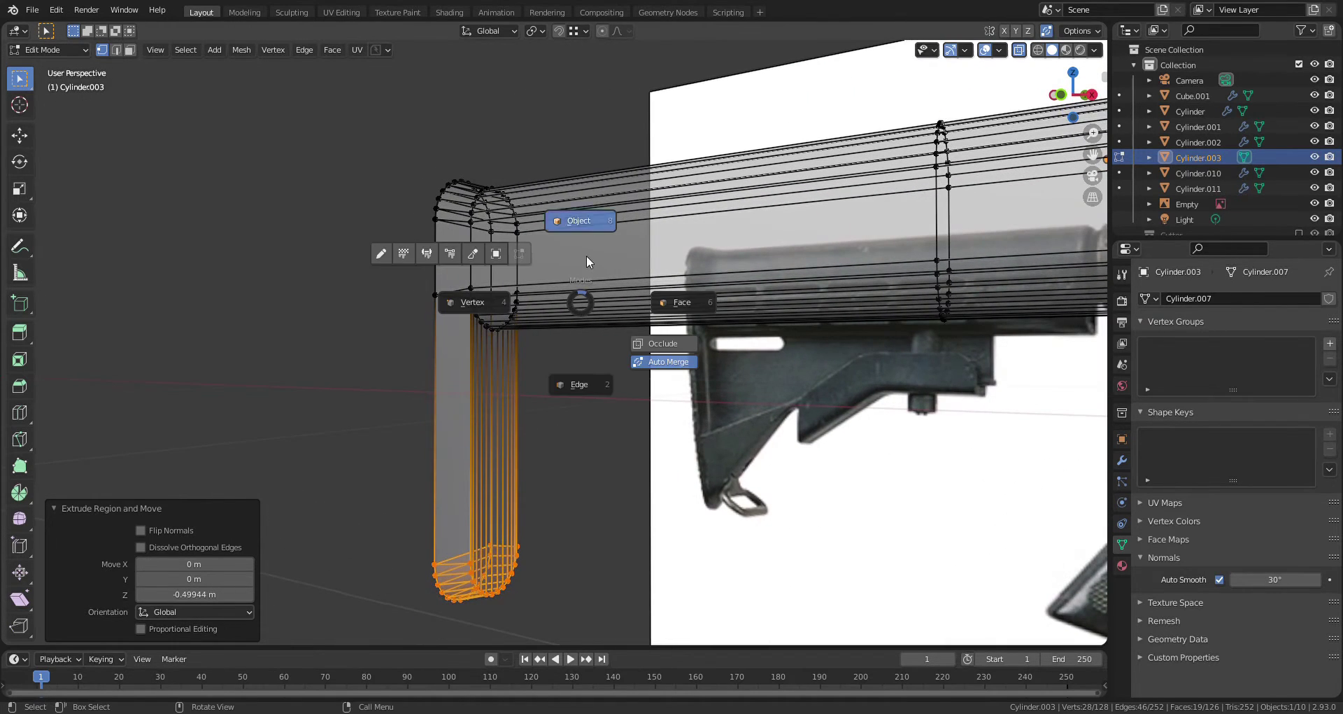
{"action": "left_click", "coordinate": [586, 255]}
{"action": "key", "text": "Tab"}
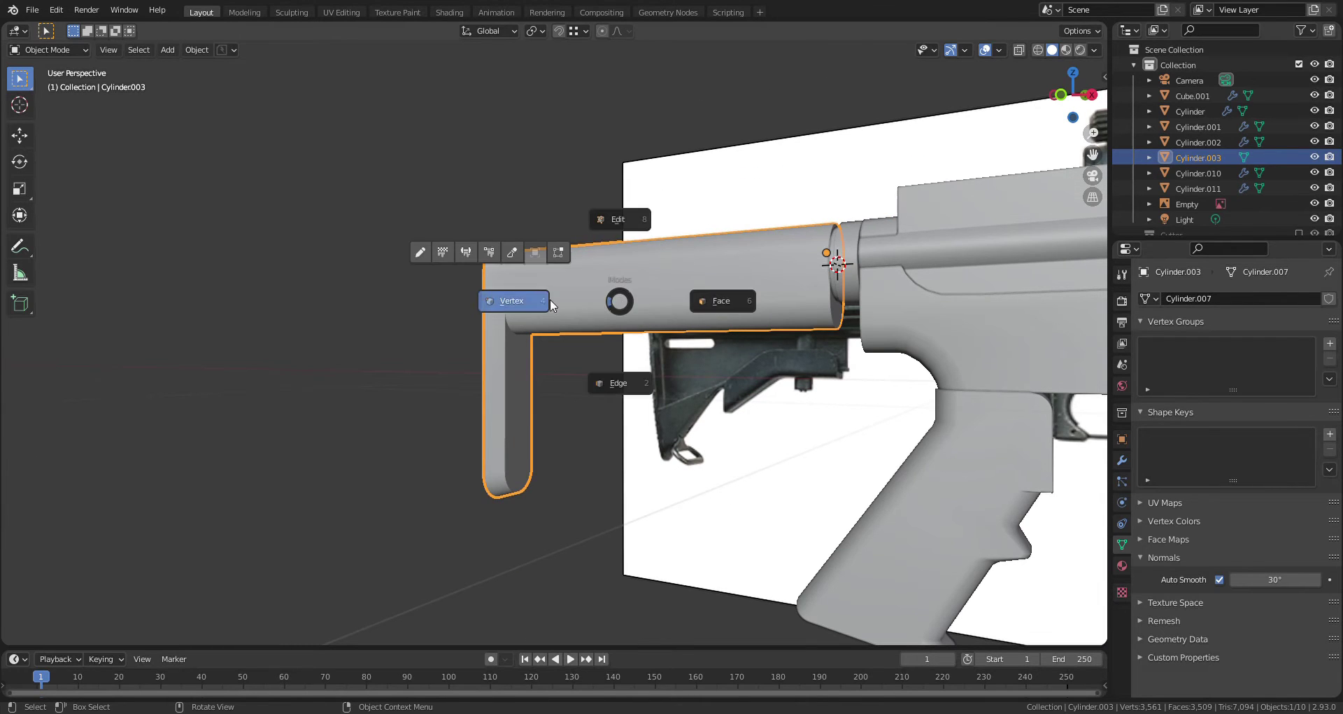
{"action": "left_click", "coordinate": [552, 303]}
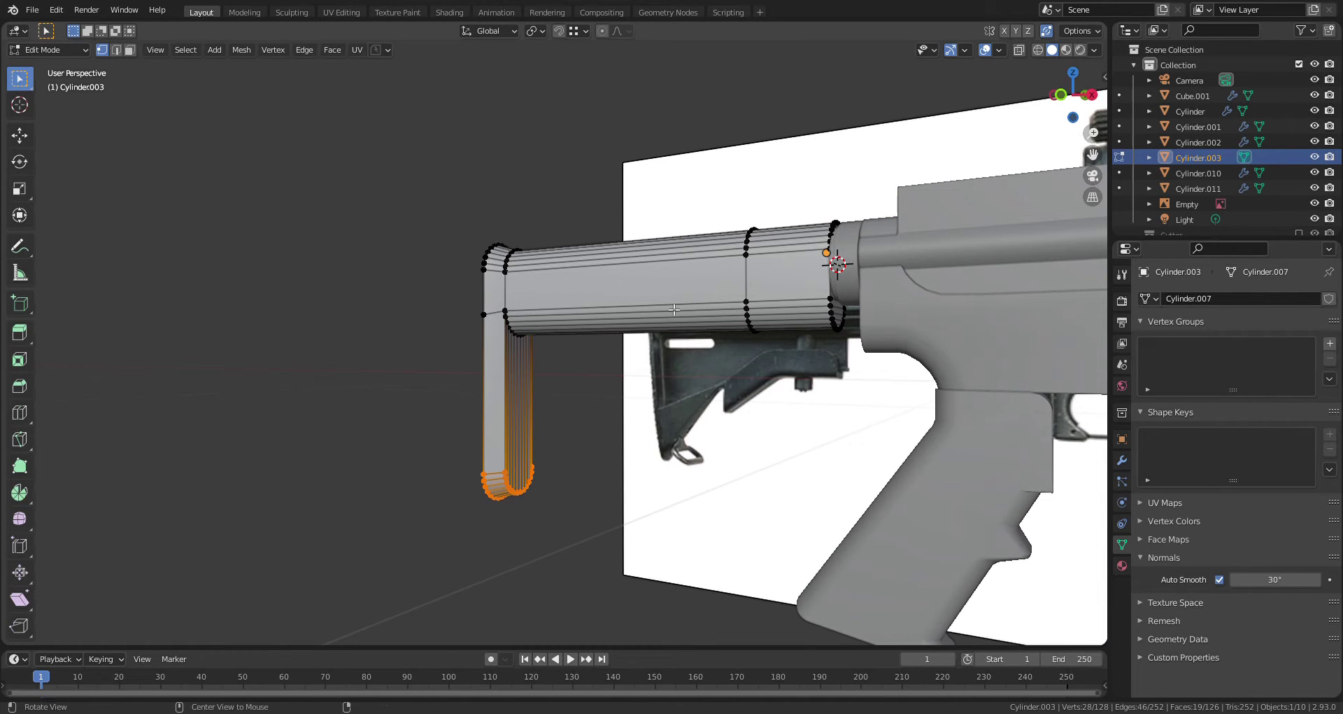
{"action": "key", "text": "alt+z"}
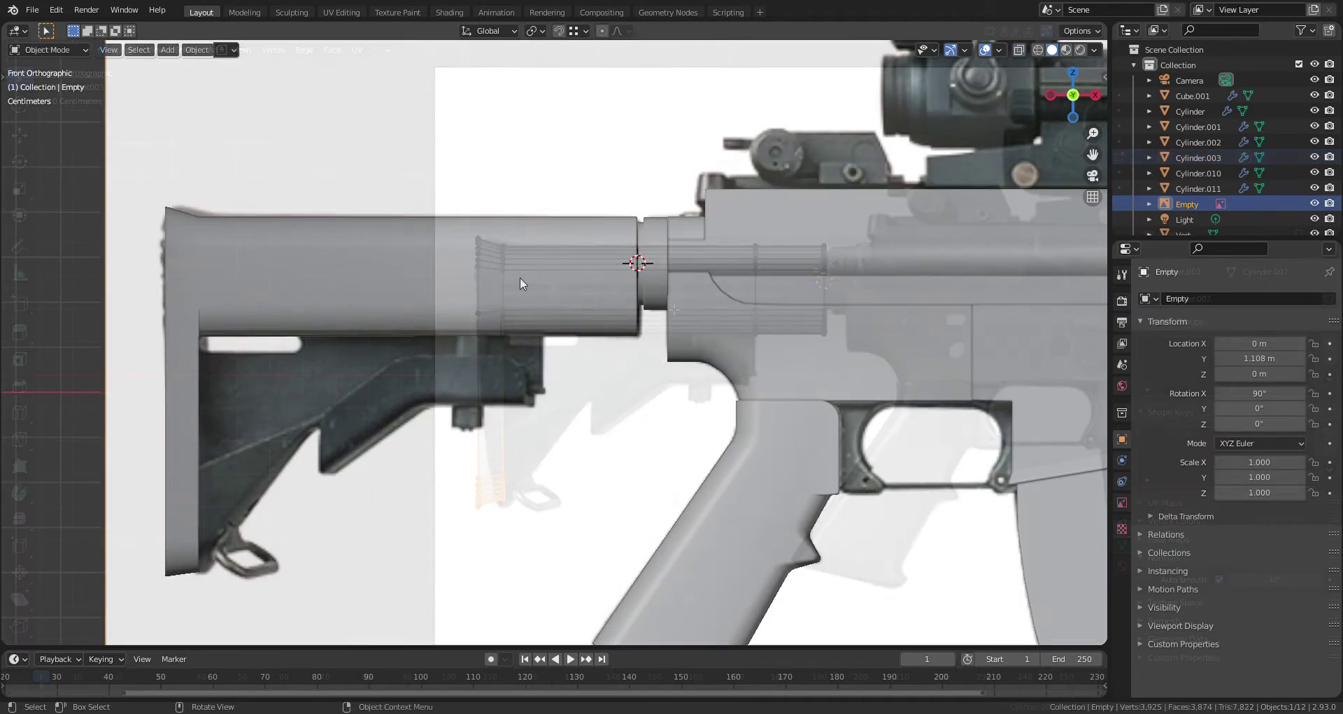
Extrude the three central underside faces behind the loop cut downward to just above the lower end of the butt
{"action": "key", "text": "ctrl+Tab"}
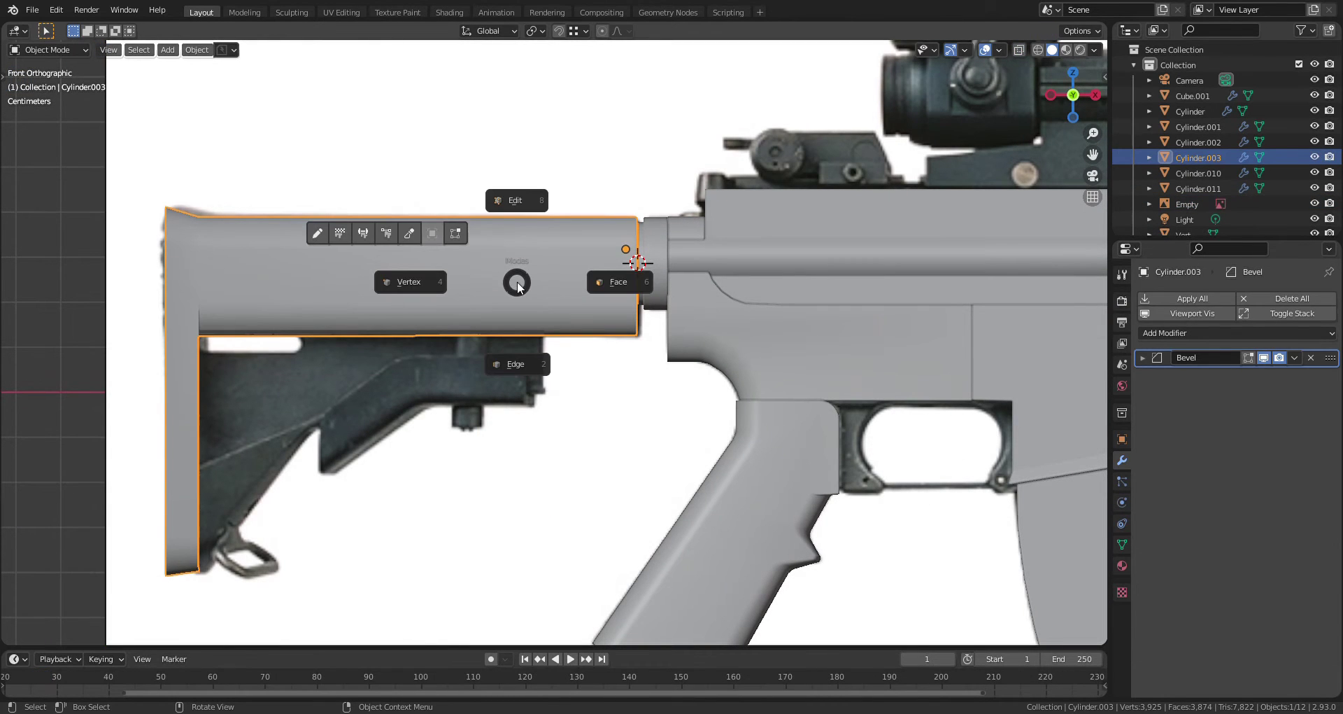
{"action": "left_click", "coordinate": [594, 284]}
{"action": "key", "text": "KP_7"}
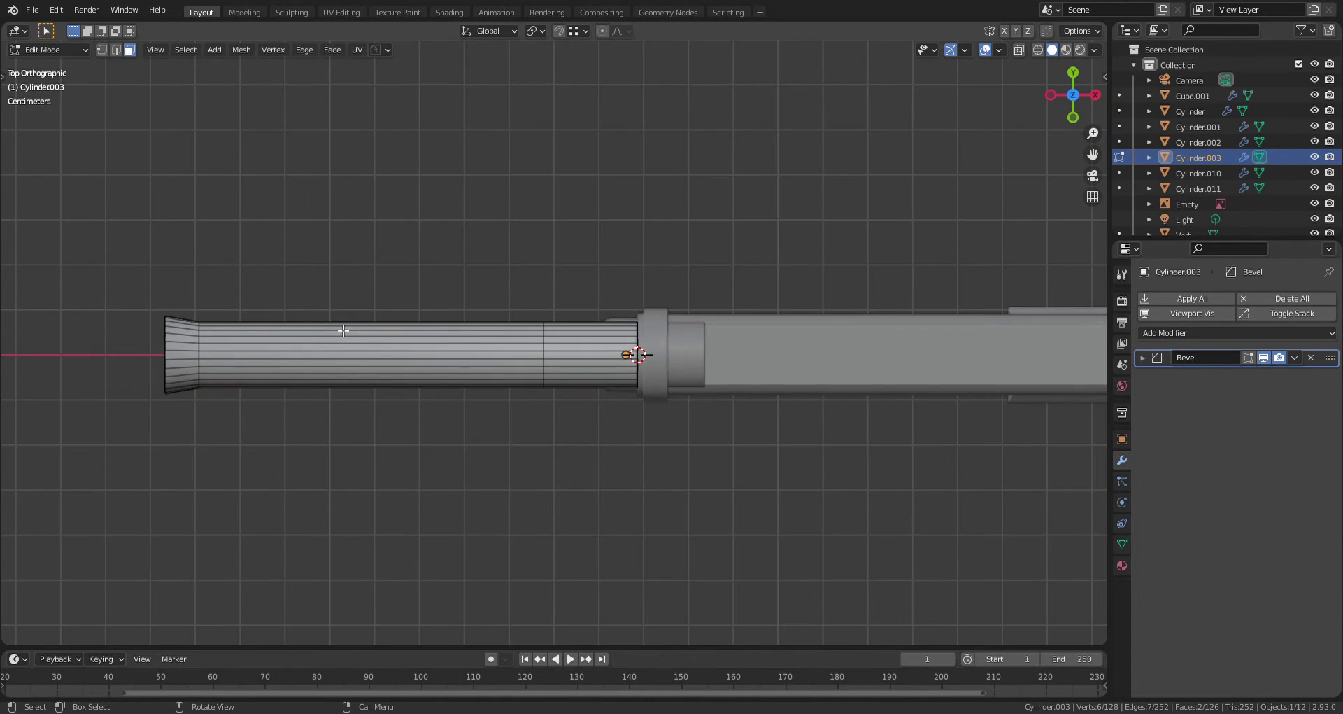
{"action": "key", "text": "ctrl+KP_7"}
{"action": "middle_click_drag", "start_coordinate": [353, 370], "coordinate": [462, 349], "text": "shift"}
{"action": "left_click", "coordinate": [457, 366]}
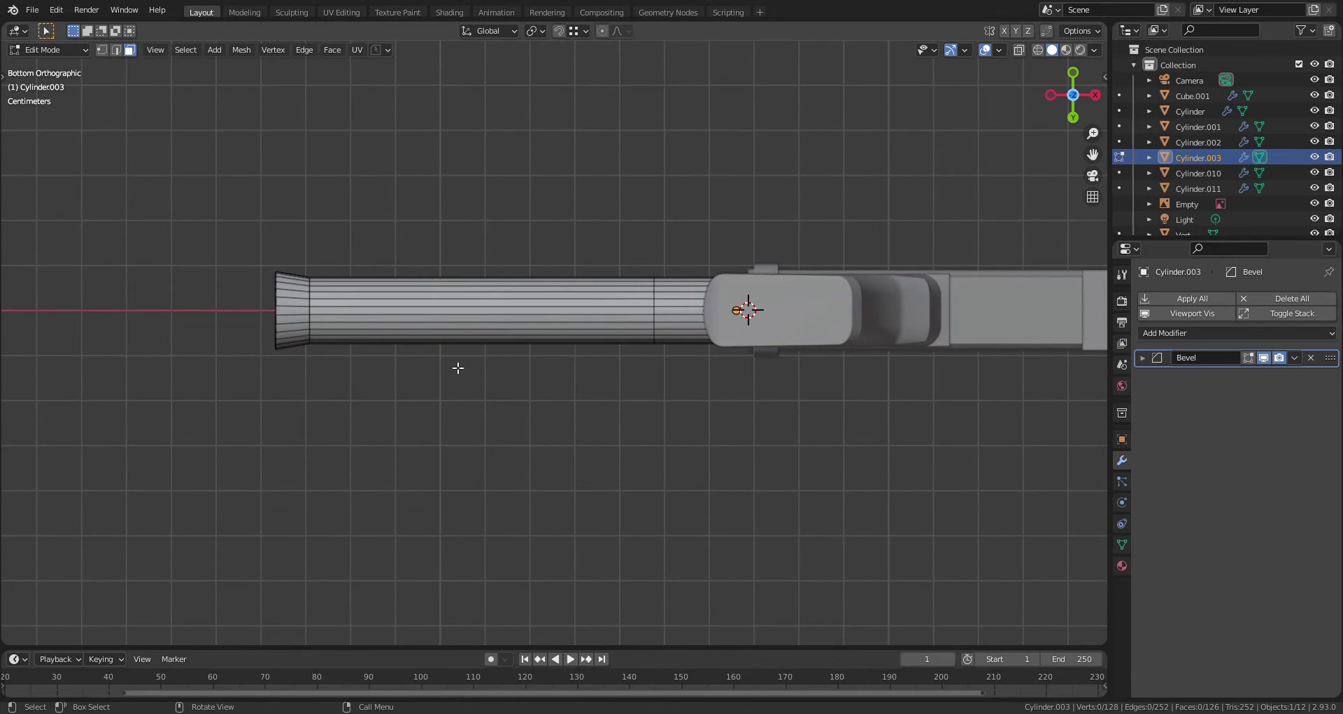
{"action": "scroll", "coordinate": [457, 366], "scroll_direction": "up", "scroll_amount": 5}
{"action": "middle_click_drag", "start_coordinate": [571, 303], "coordinate": [585, 325], "text": "shift"}
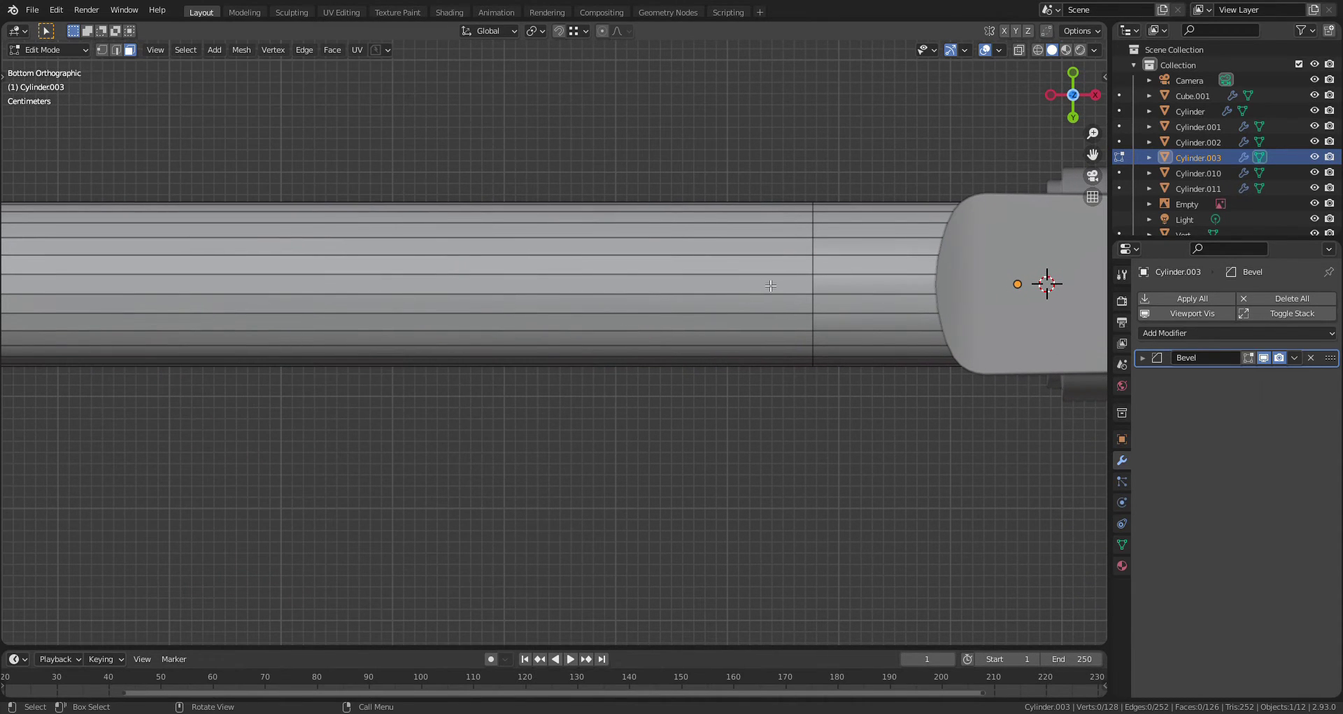
{"action": "left_click", "coordinate": [771, 286]}
{"action": "left_click", "coordinate": [763, 304], "text": "shift"}
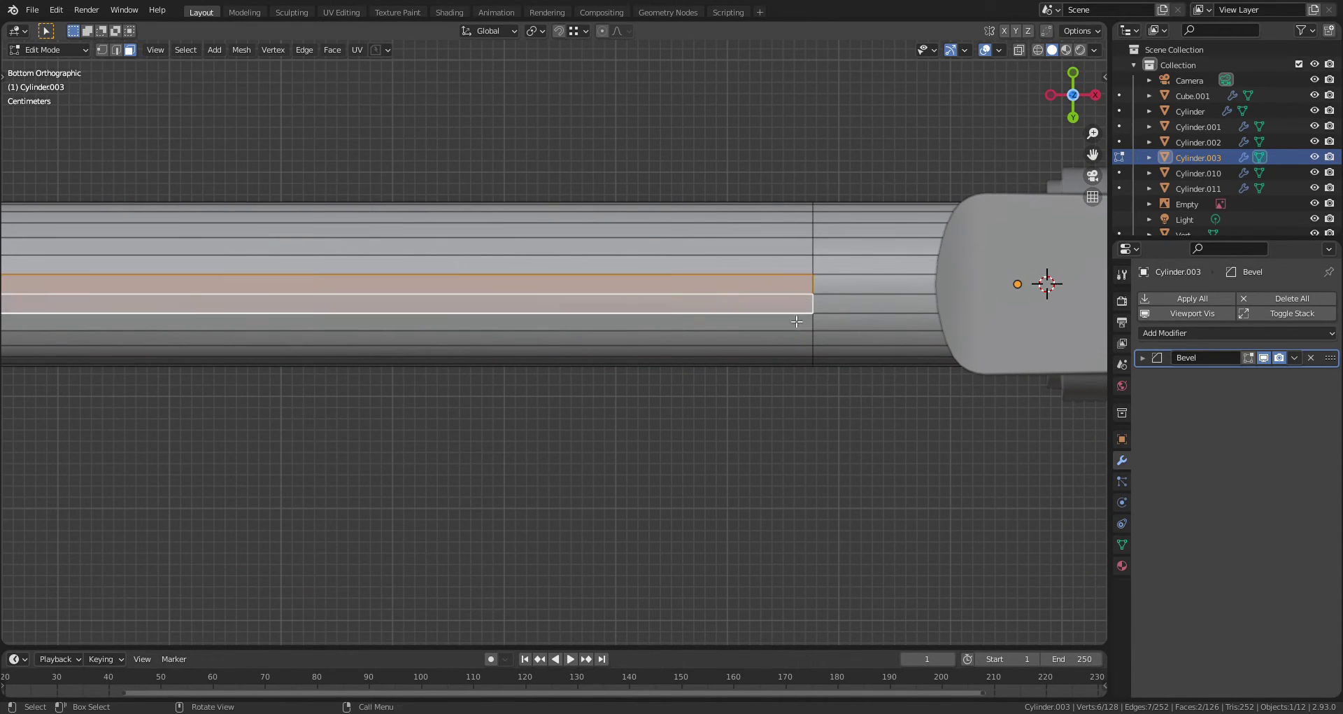
{"action": "left_click", "coordinate": [810, 270], "text": "shift"}
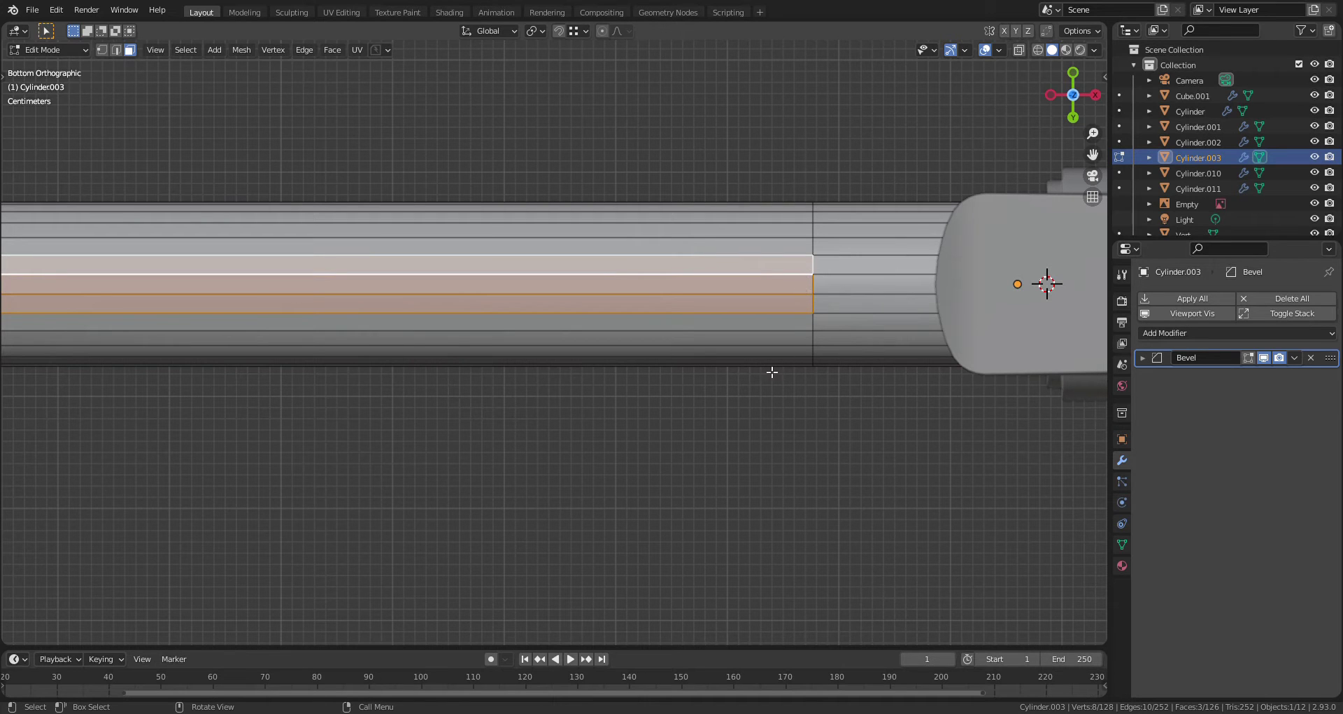
{"action": "key", "text": "KP_1"}
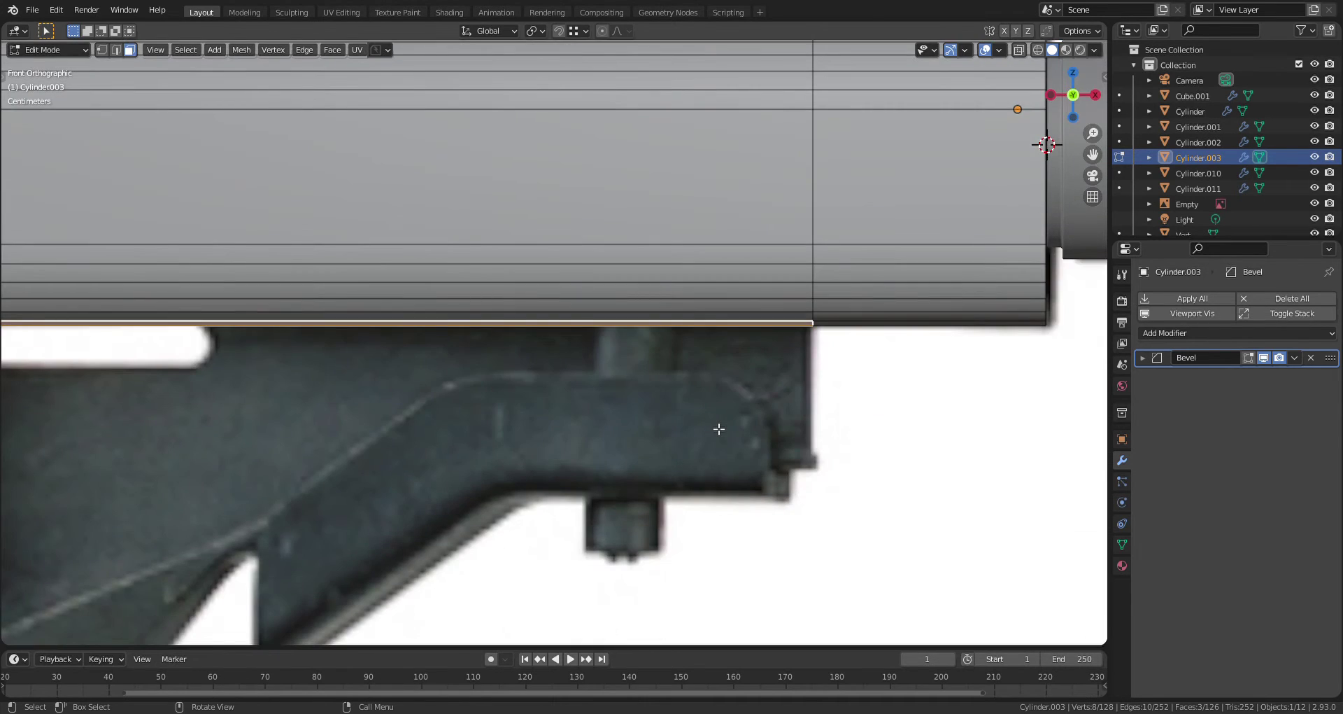
{"action": "scroll", "coordinate": [720, 429], "scroll_direction": "down", "scroll_amount": 3}
{"action": "middle_click_drag", "start_coordinate": [614, 457], "coordinate": [623, 298], "text": "shift"}
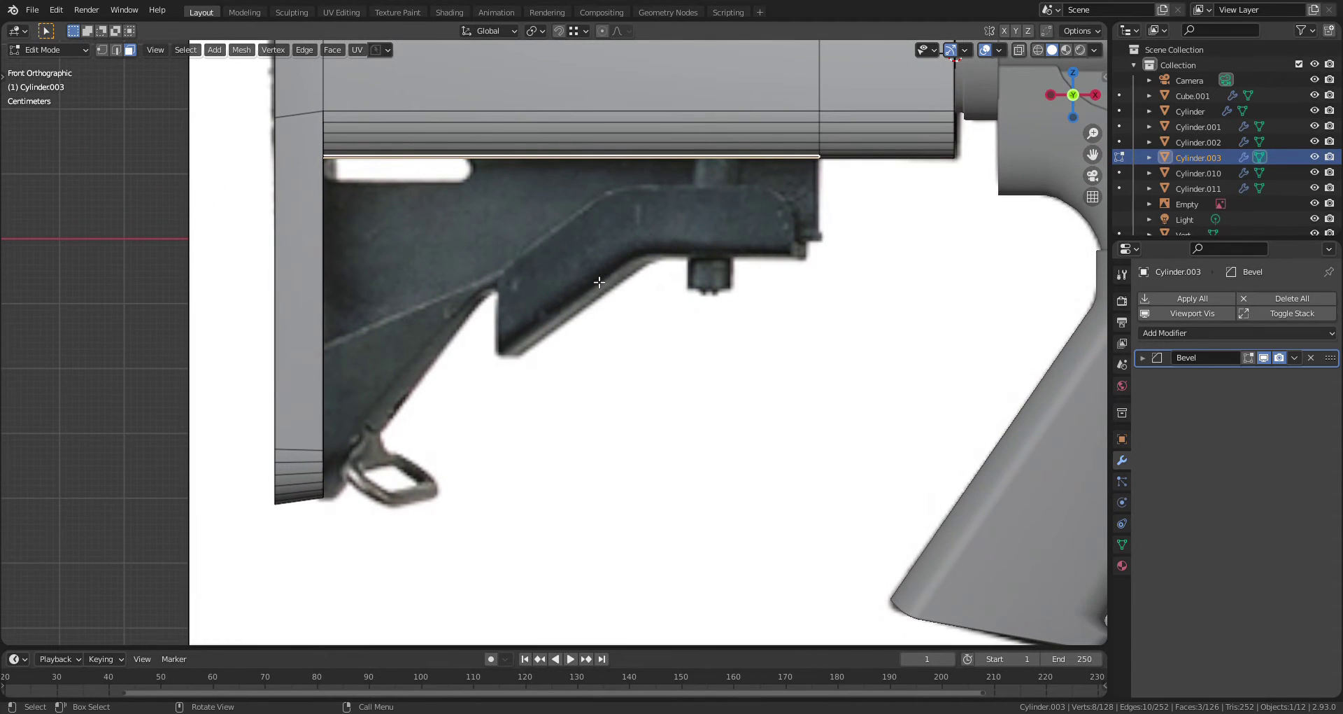
{"action": "key", "text": "e"}
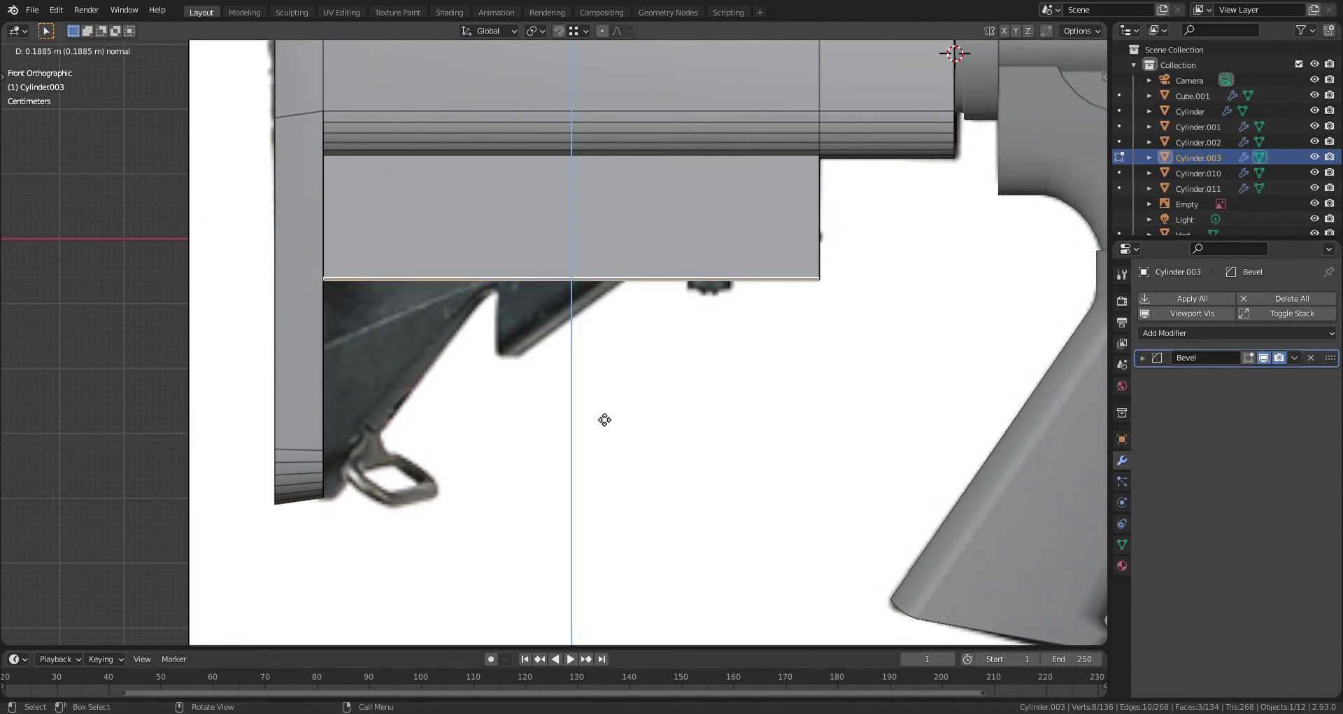
{"action": "left_click", "coordinate": [615, 602]}
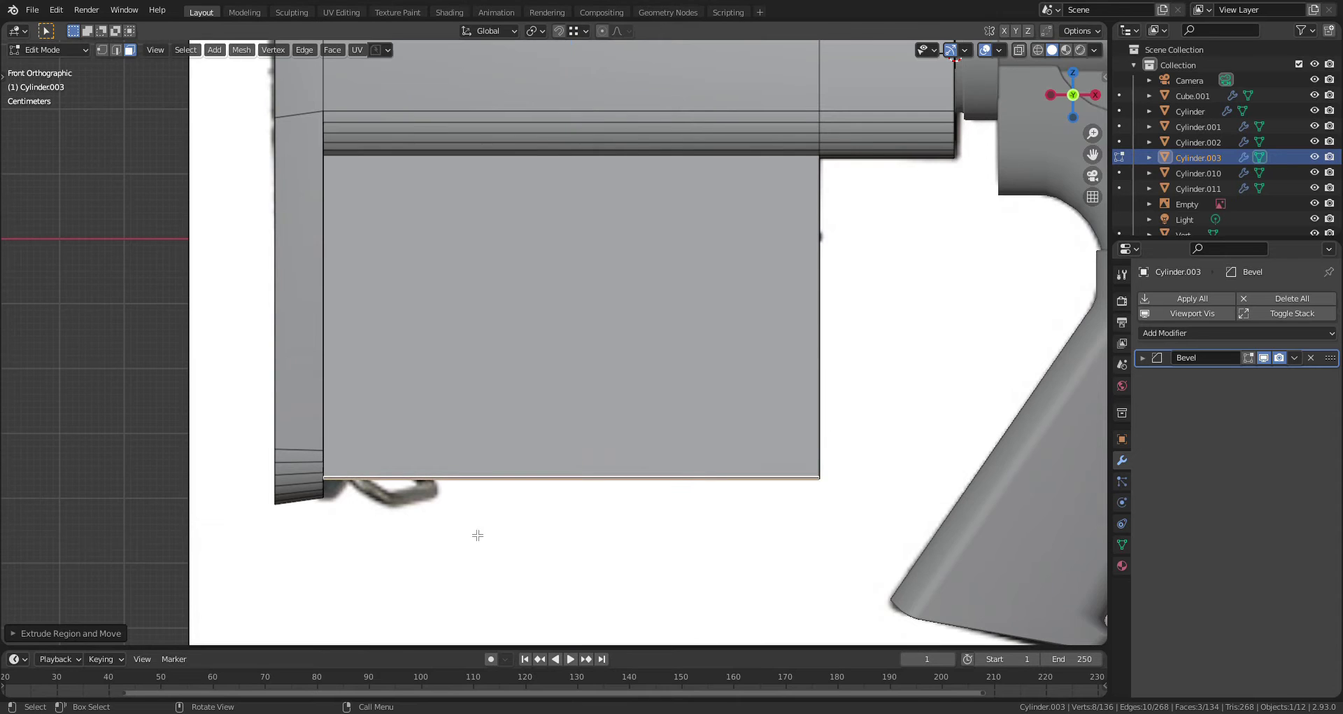
Flatten the extruded block's bottom faces by scaling them to 0 along Z, and lower them along Z to the butt's curved bottom edge
{"action": "middle_click_drag", "start_coordinate": [473, 533], "coordinate": [512, 360]}
{"action": "scroll", "coordinate": [467, 326], "scroll_direction": "up", "scroll_amount": 4}
{"action": "middle_click_drag", "start_coordinate": [613, 303], "coordinate": [567, 305], "text": "shift"}
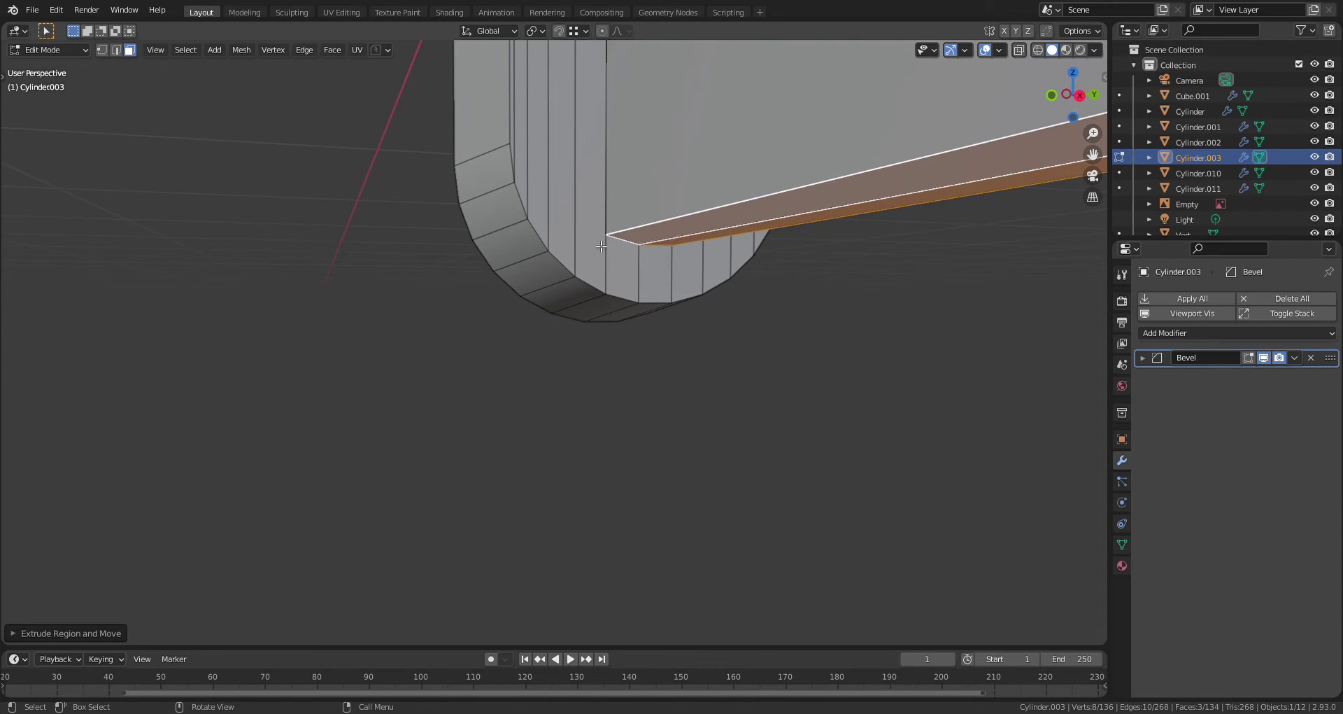
{"action": "type", "text": "sz"}
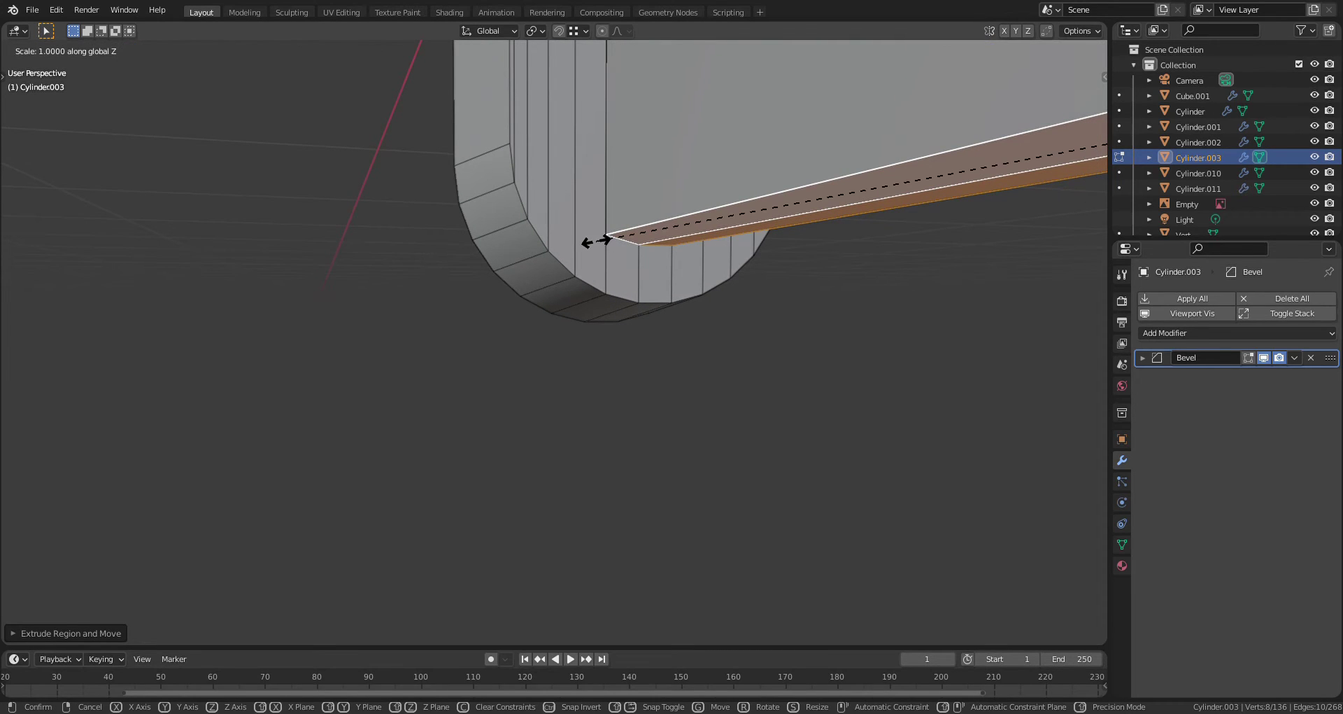
{"action": "type", "text": "0"}
{"action": "key", "text": "Return"}
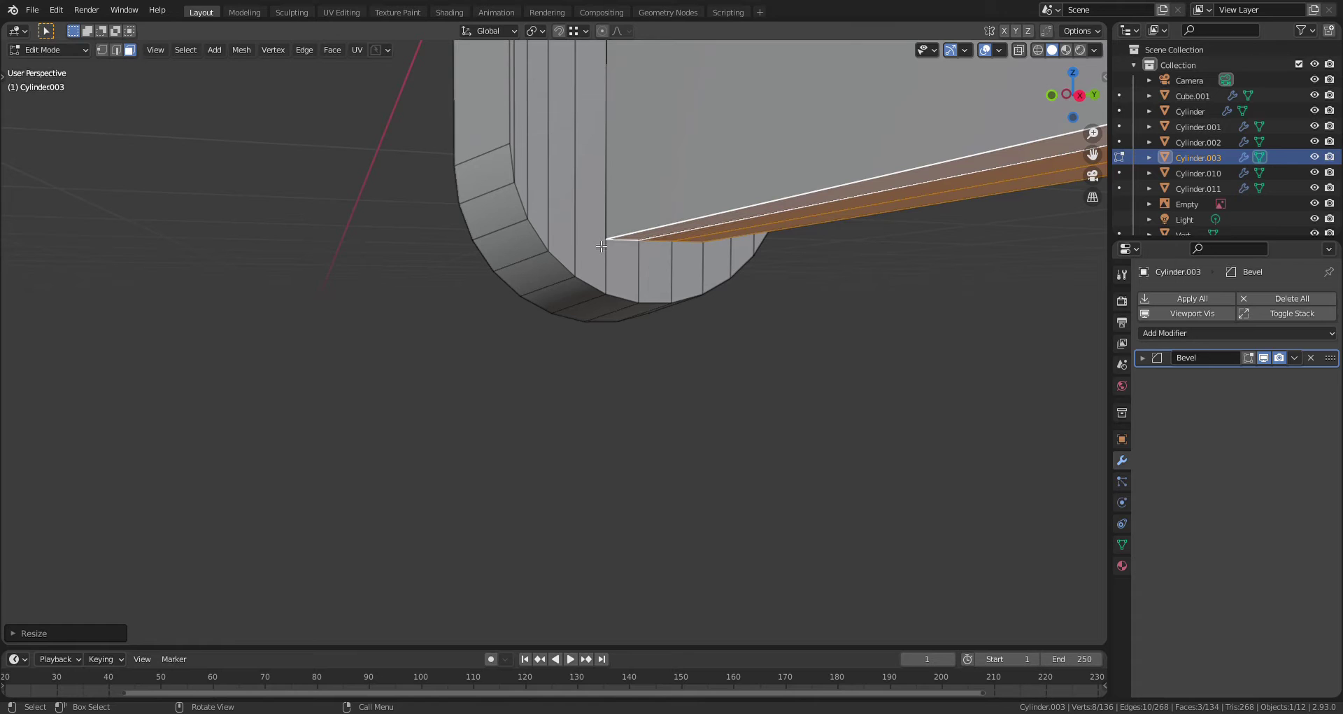
{"action": "key", "text": "g"}
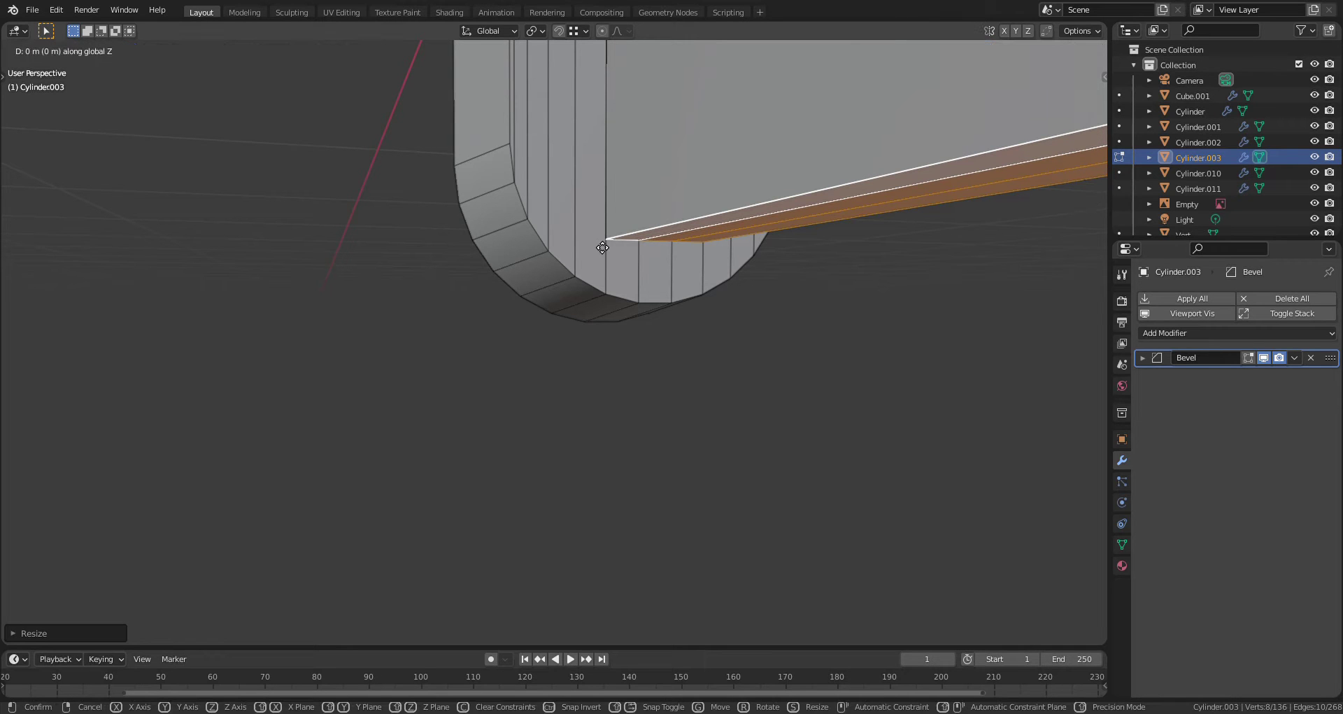
{"action": "key", "text": "z"}
{"action": "left_click", "coordinate": [493, 359]}
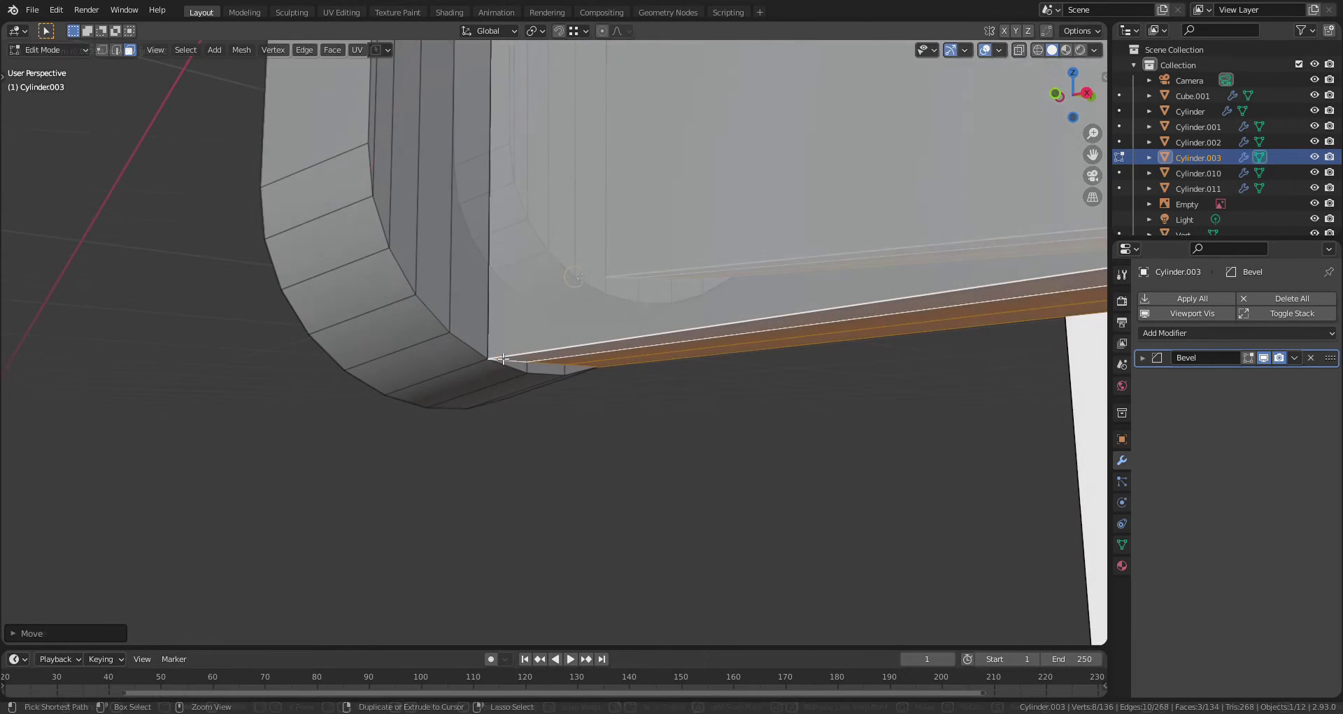
Return to Object Mode in front view and add a single-vertex mesh object for outlining the stock's underside
{"action": "scroll", "coordinate": [504, 359], "scroll_direction": "down", "scroll_amount": 3}
{"action": "scroll", "coordinate": [503, 359], "scroll_direction": "down", "scroll_amount": 1}
{"action": "middle_click_drag", "start_coordinate": [655, 351], "coordinate": [738, 370]}
{"action": "scroll", "coordinate": [738, 370], "scroll_direction": "down", "scroll_amount": 1}
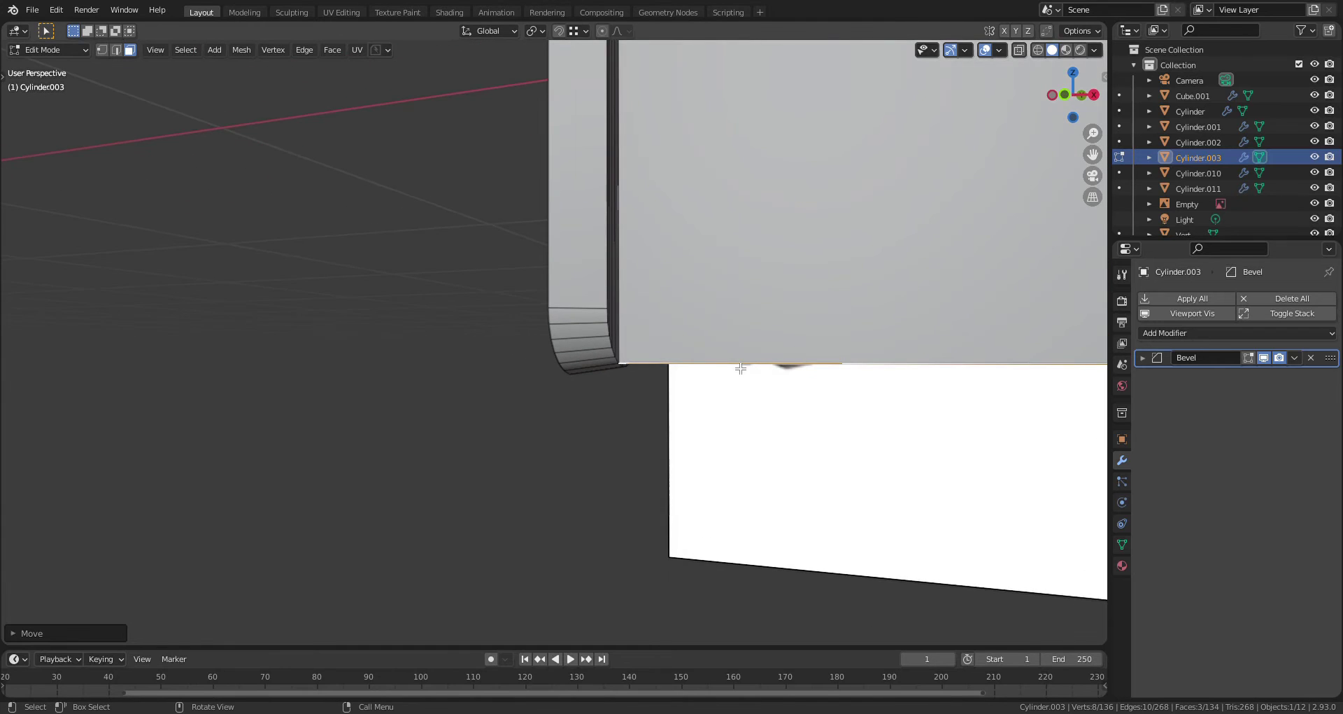
{"action": "key", "text": "KP_1"}
{"action": "middle_click_drag", "start_coordinate": [868, 364], "coordinate": [438, 490], "text": "shift"}
{"action": "scroll", "coordinate": [342, 467], "scroll_direction": "down", "scroll_amount": 2}
{"action": "key", "text": "Tab"}
{"action": "left_click", "coordinate": [436, 420]}
{"action": "middle_click_drag", "start_coordinate": [593, 382], "coordinate": [644, 398], "text": "shift"}
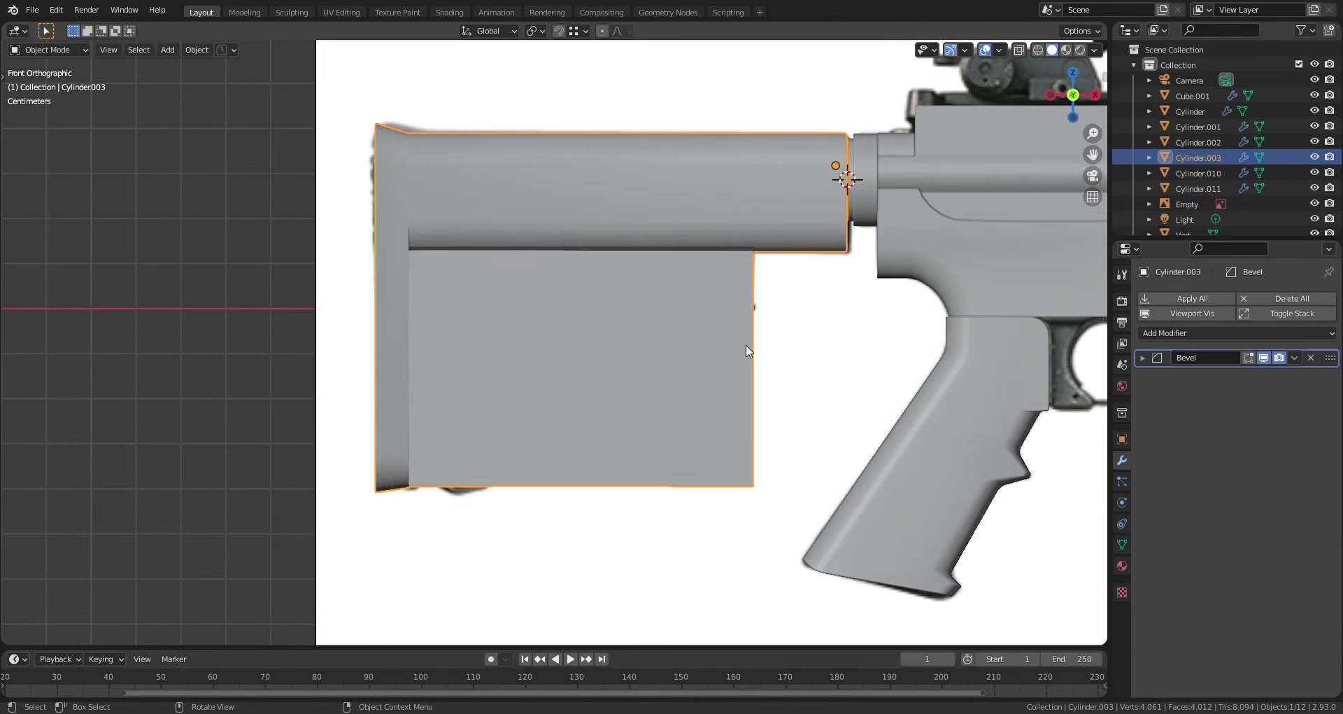
{"action": "key", "text": "shift+a"}
{"action": "mouse_move", "coordinate": [767, 334]}
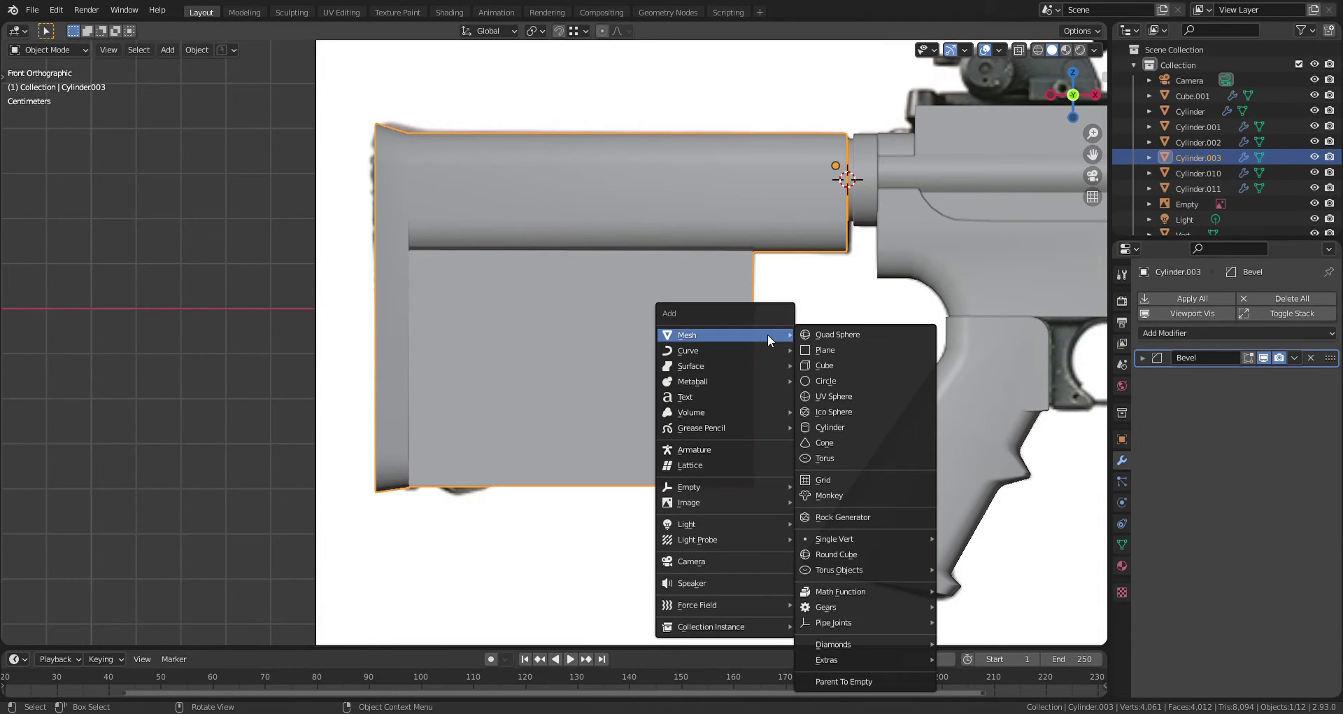
{"action": "mouse_move", "coordinate": [851, 536]}
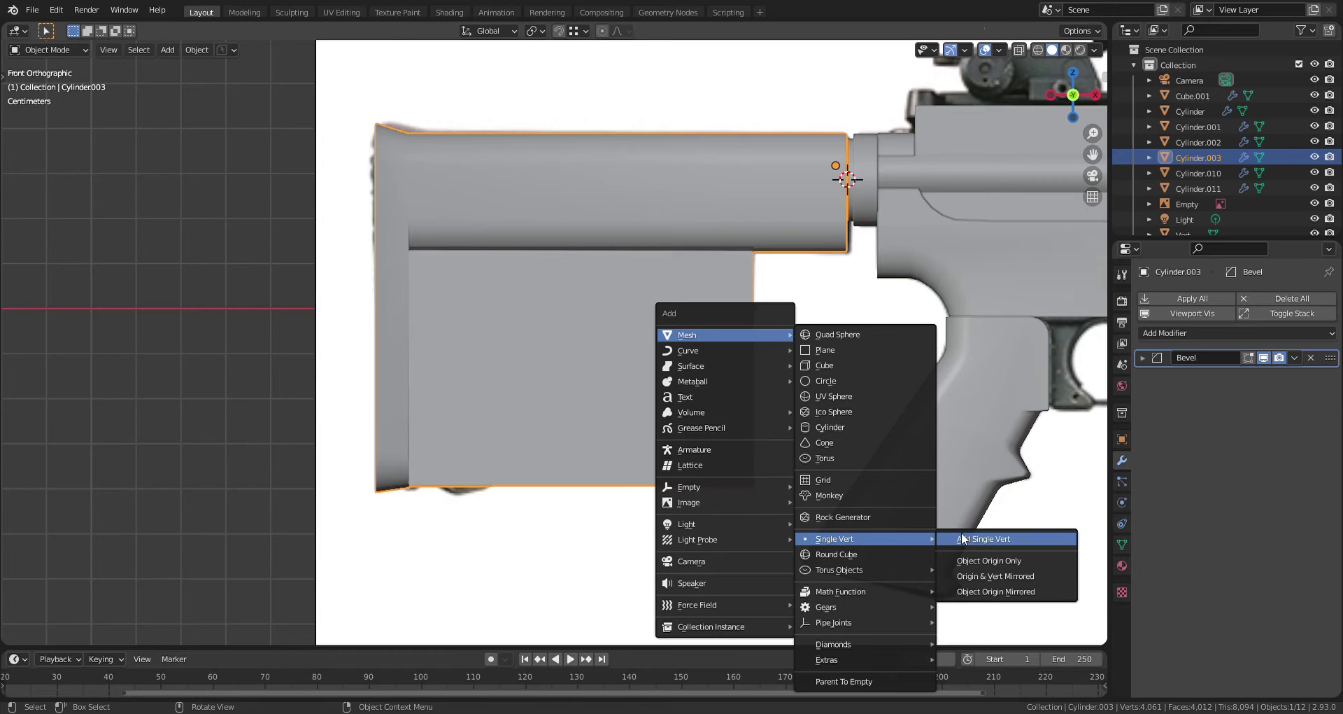
{"action": "left_click", "coordinate": [1028, 539]}
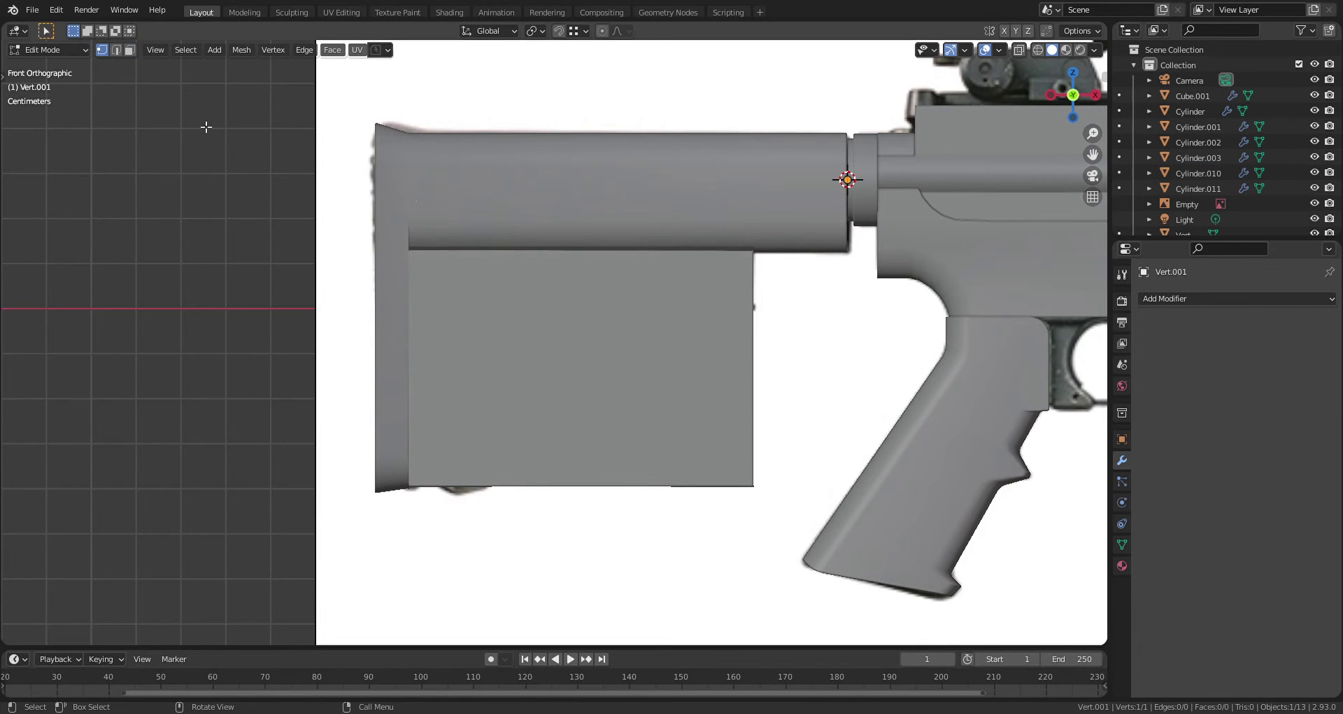
Move the vertex just below the butt's lower inner corner and switch to wireframe display to reveal the reference image
{"action": "key", "text": "g"}
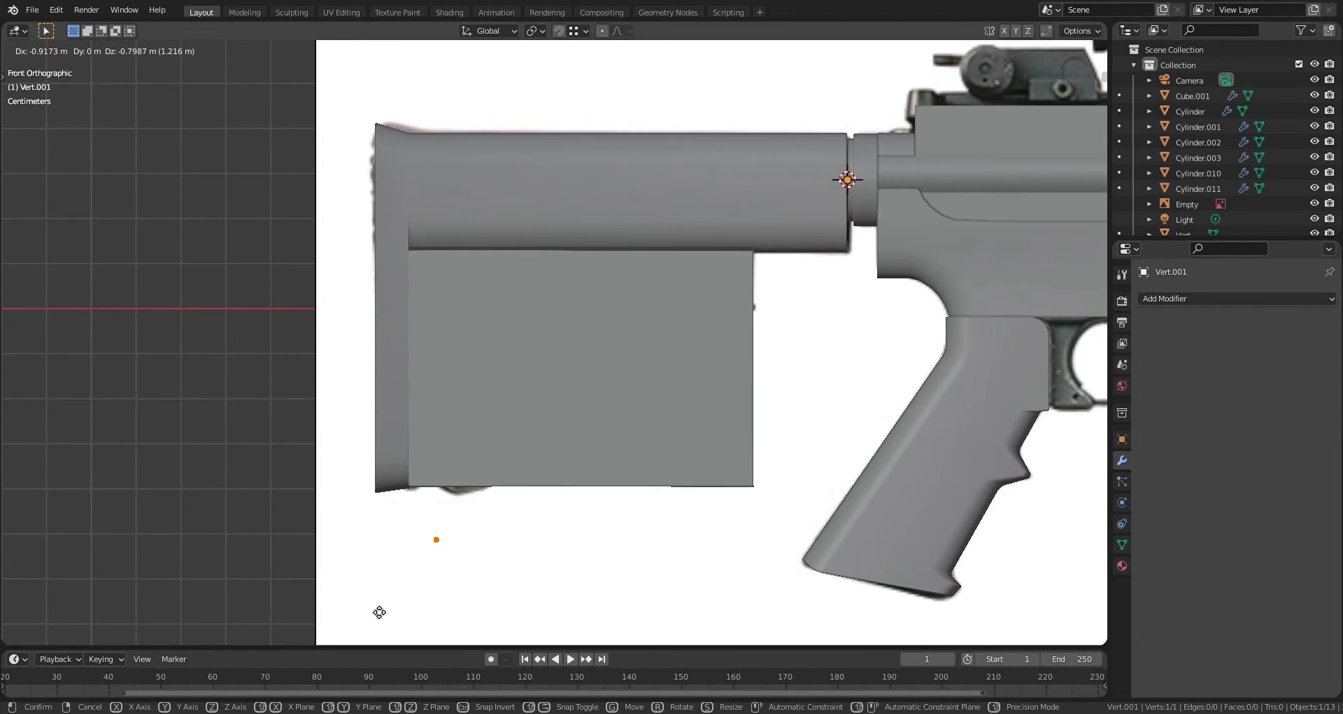
{"action": "left_click", "coordinate": [363, 575]}
{"action": "scroll", "coordinate": [361, 571], "scroll_direction": "up", "scroll_amount": 4}
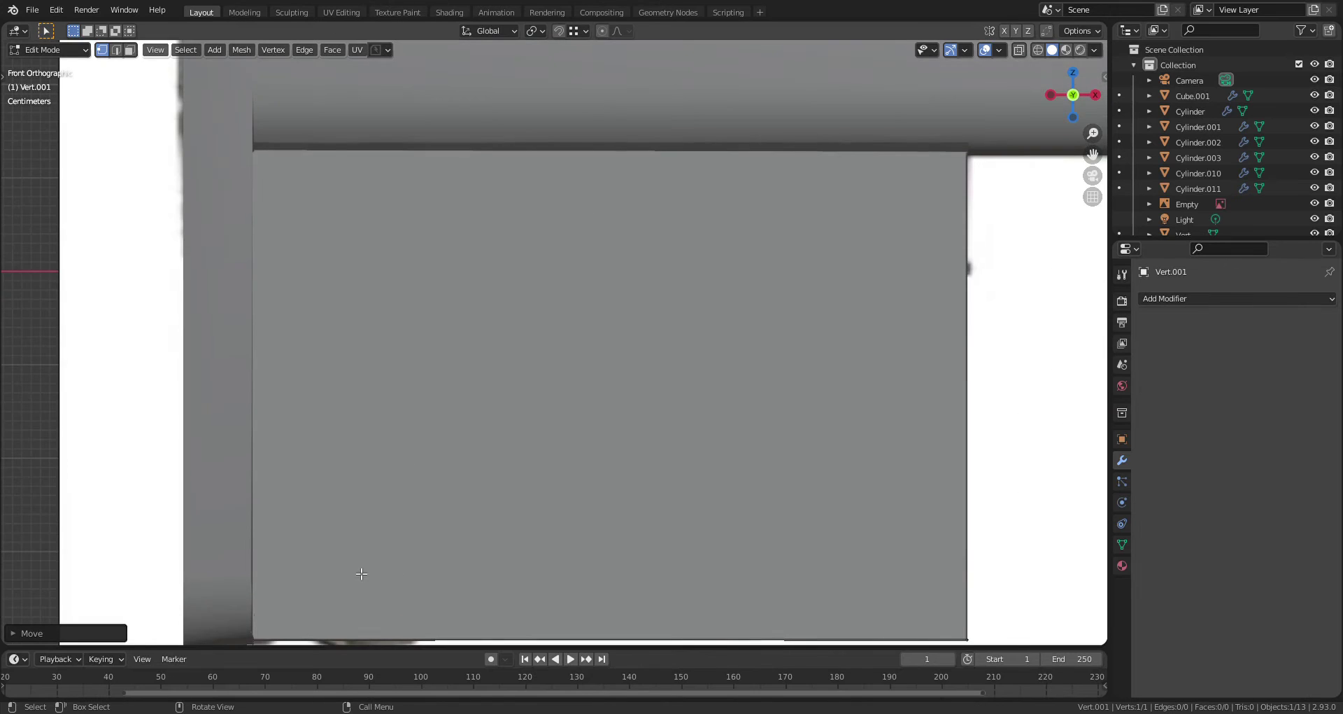
{"action": "middle_click_drag", "start_coordinate": [361, 570], "coordinate": [399, 490], "text": "shift"}
{"action": "key", "text": "z"}
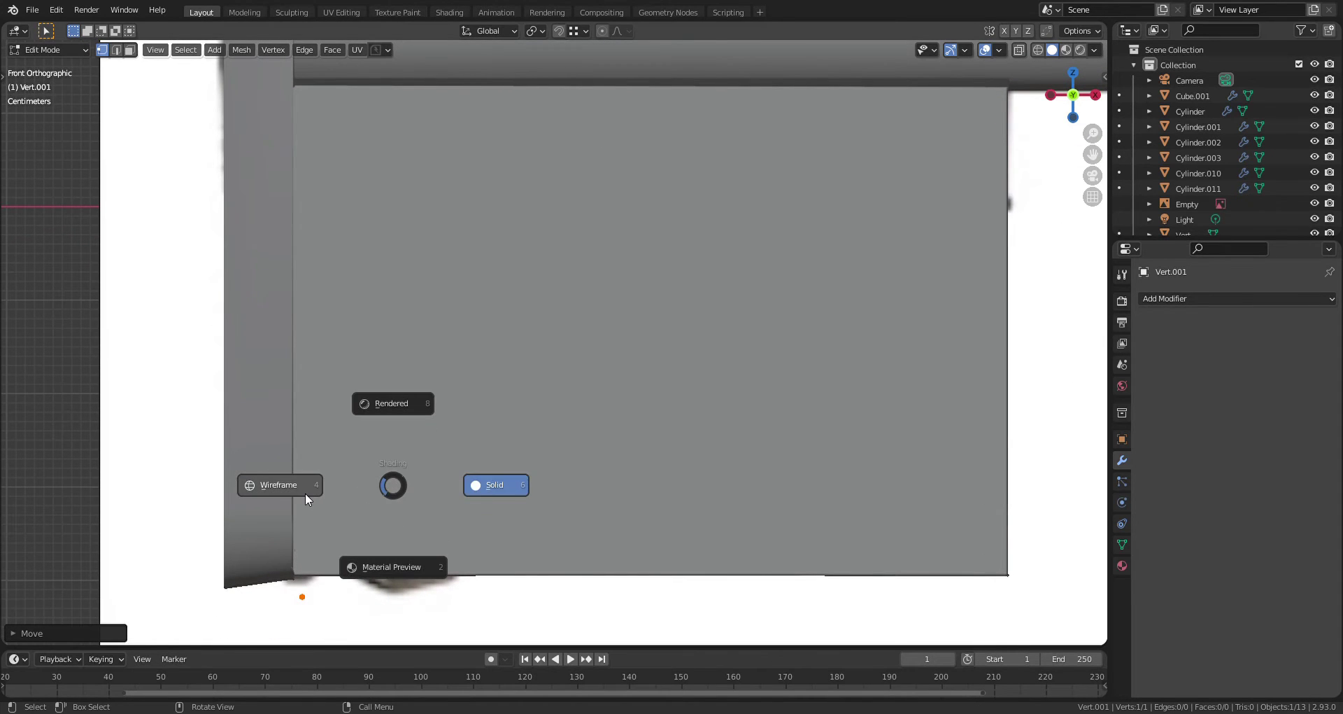
{"action": "left_click", "coordinate": [305, 492]}
Extrude the vertex diagonally up to the notch in the stock's underside, and shift the starting vertex so the edge follows the reference
{"action": "key", "text": "e"}
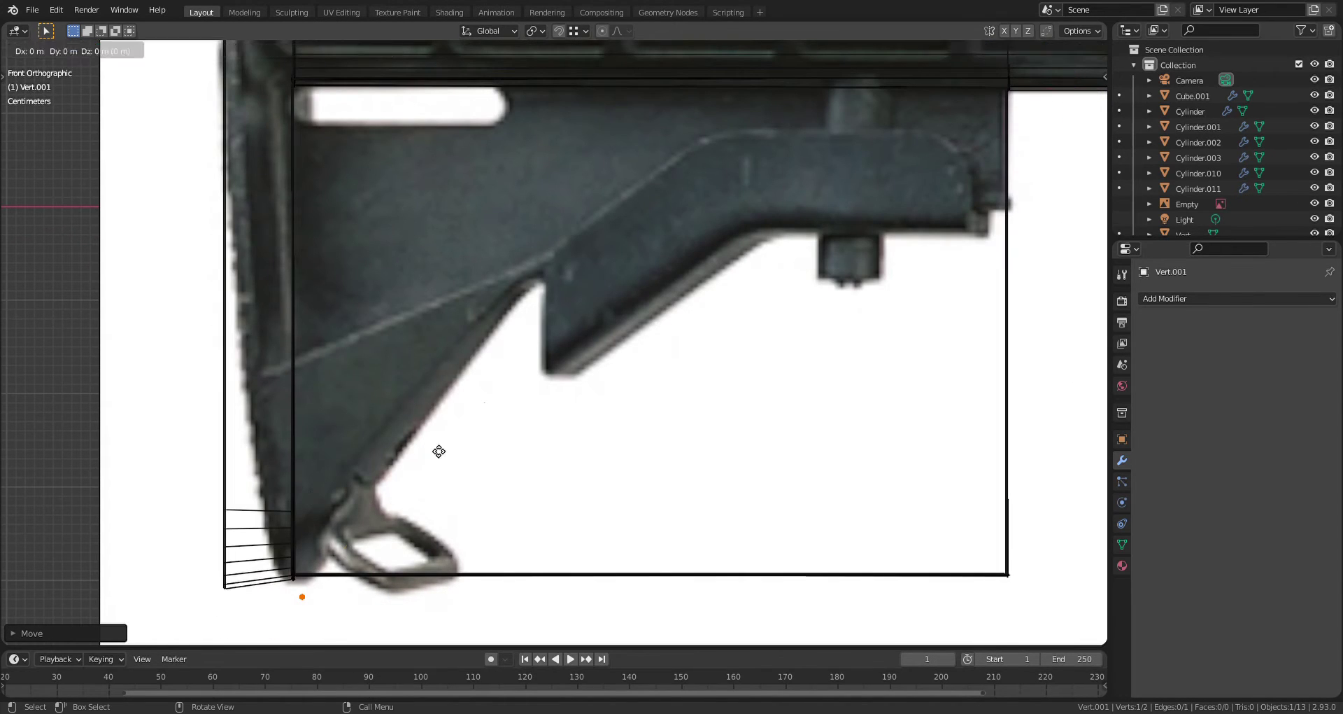
{"action": "left_click", "coordinate": [634, 185]}
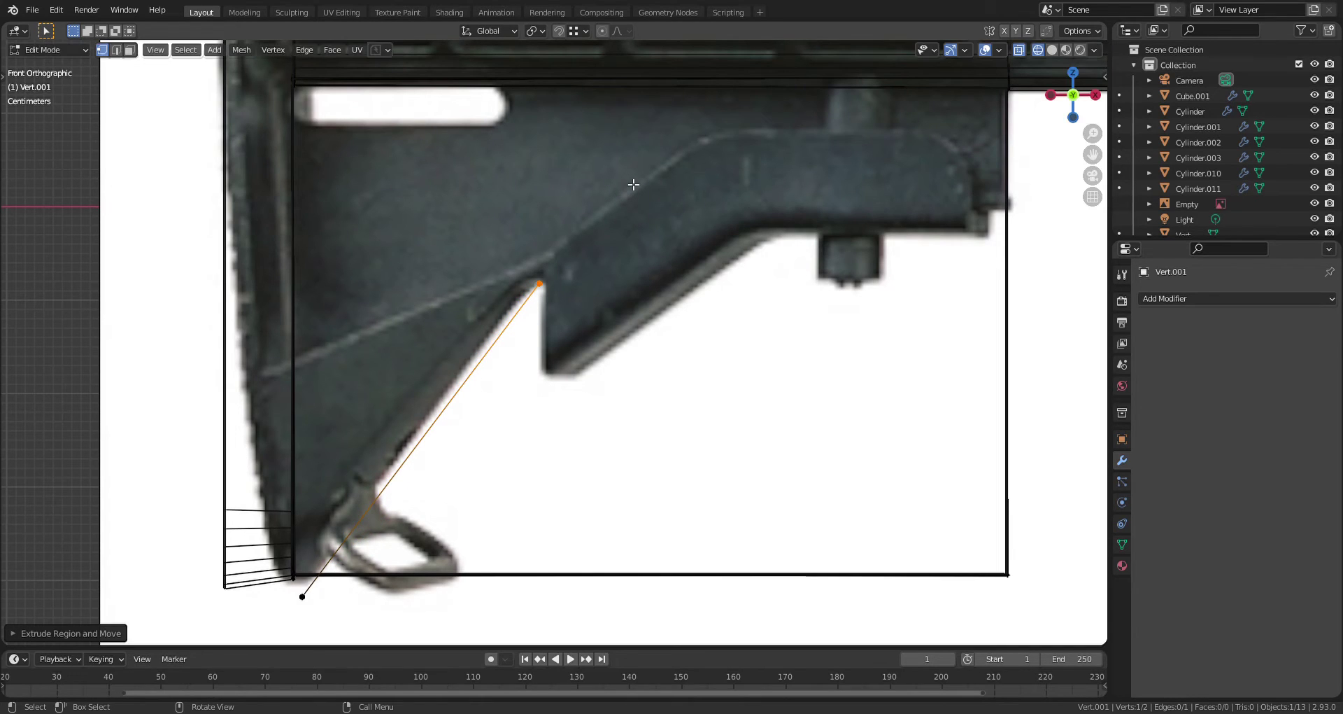
{"action": "left_click", "coordinate": [302, 596]}
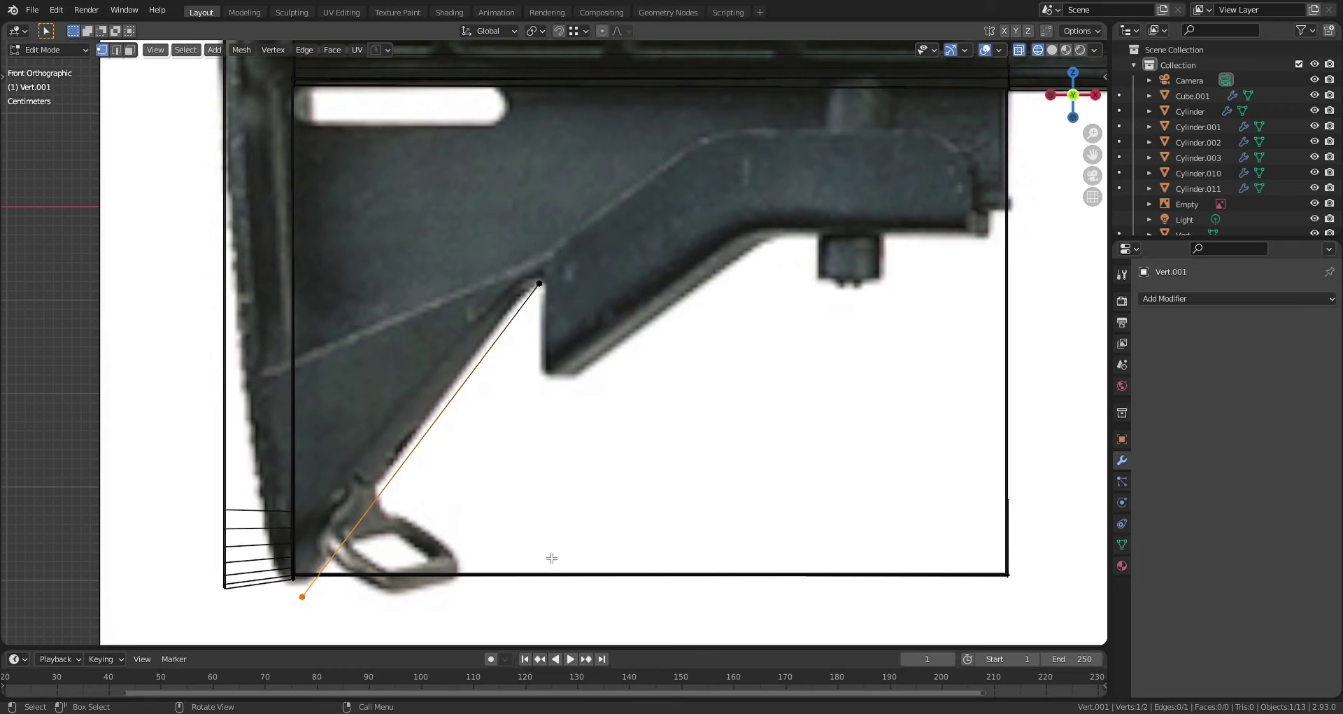
{"action": "key", "text": "g"}
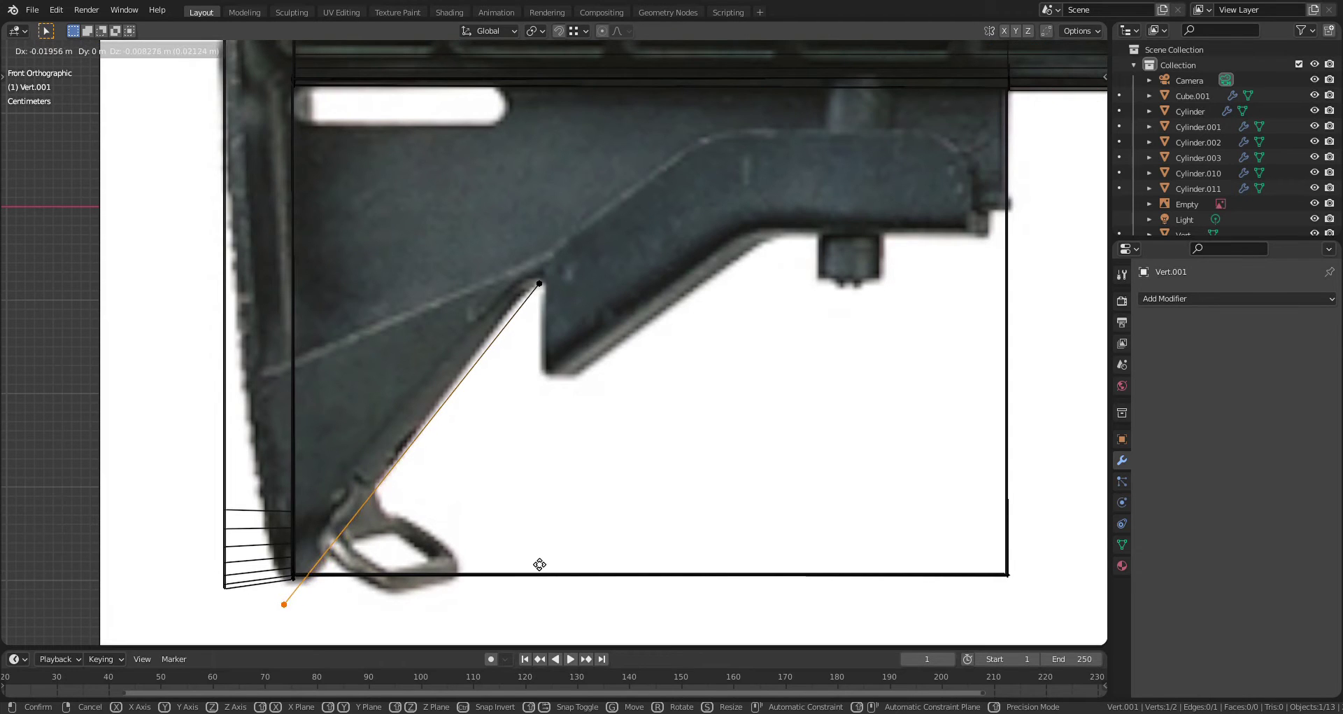
{"action": "left_click", "coordinate": [538, 565]}
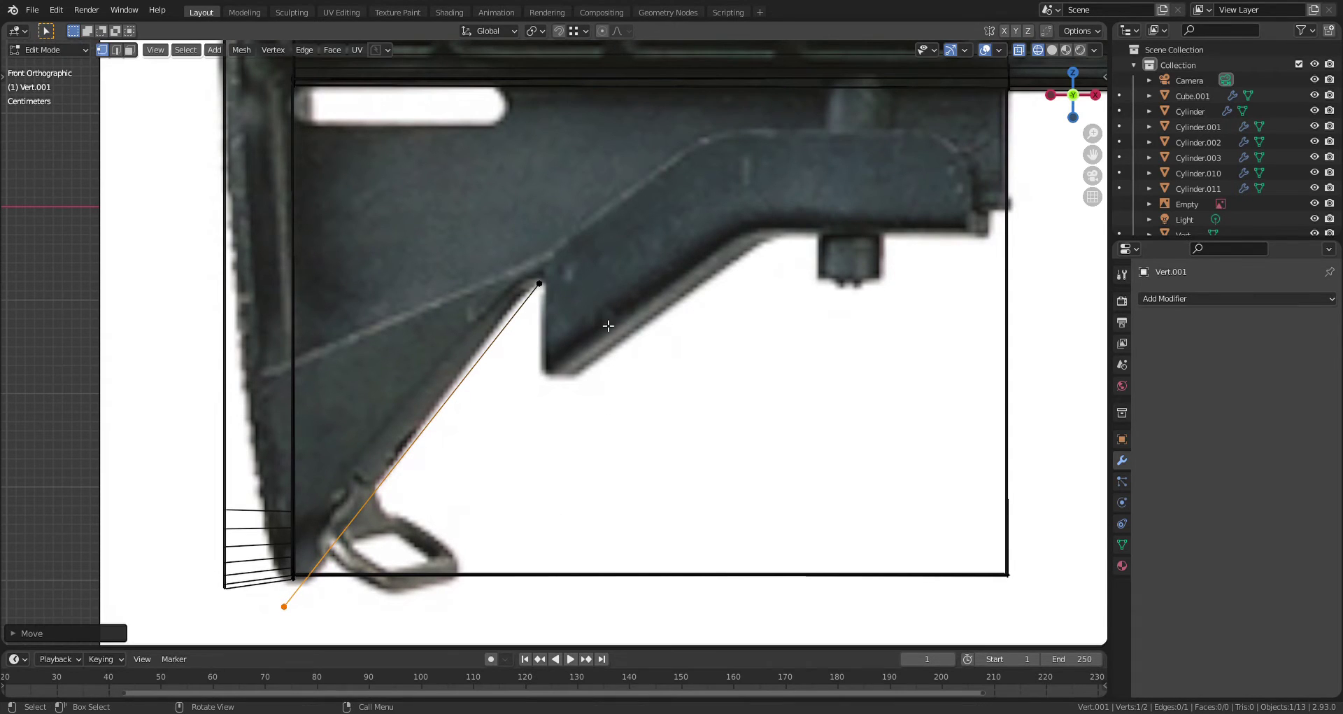
From the notch vertex, extrude straight down along Z past the notch's lower tip, then diagonally up to the underside's bend
{"action": "left_click", "coordinate": [561, 352]}
{"action": "key", "text": "e"}
{"action": "key", "text": "z"}
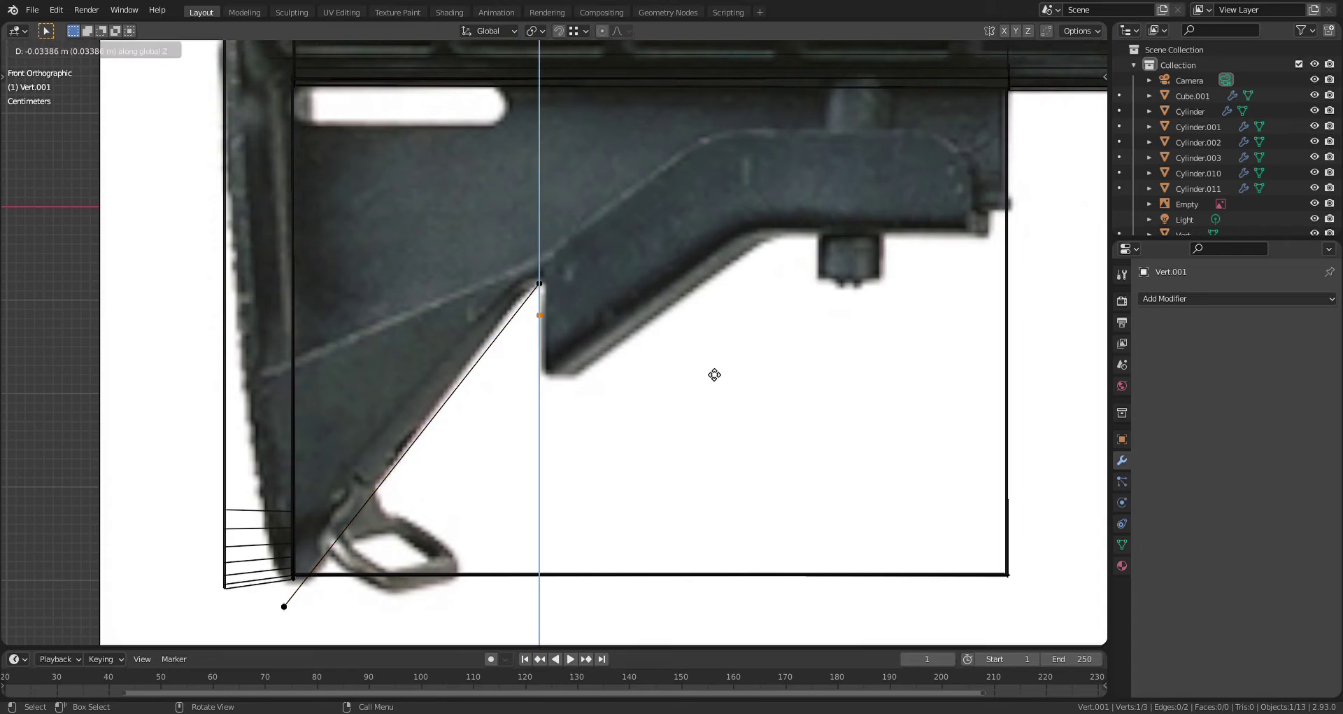
{"action": "left_click", "coordinate": [724, 434]}
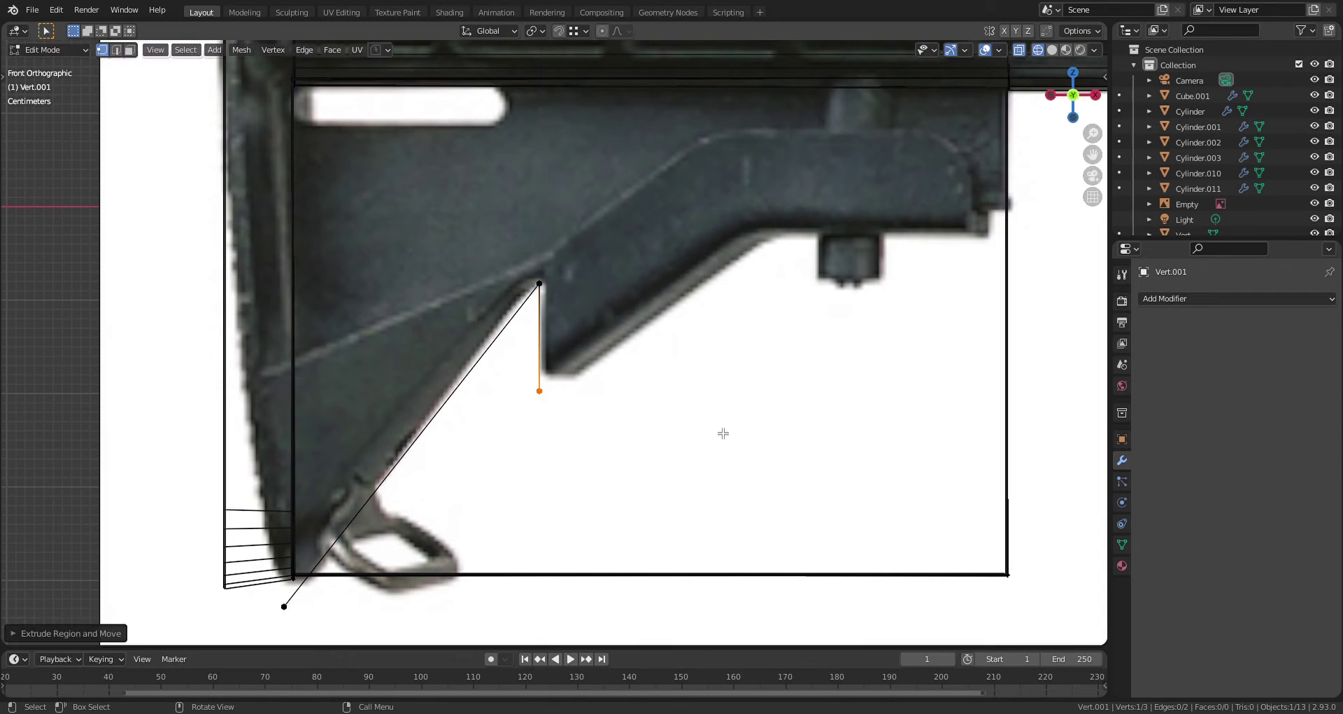
{"action": "key", "text": "e"}
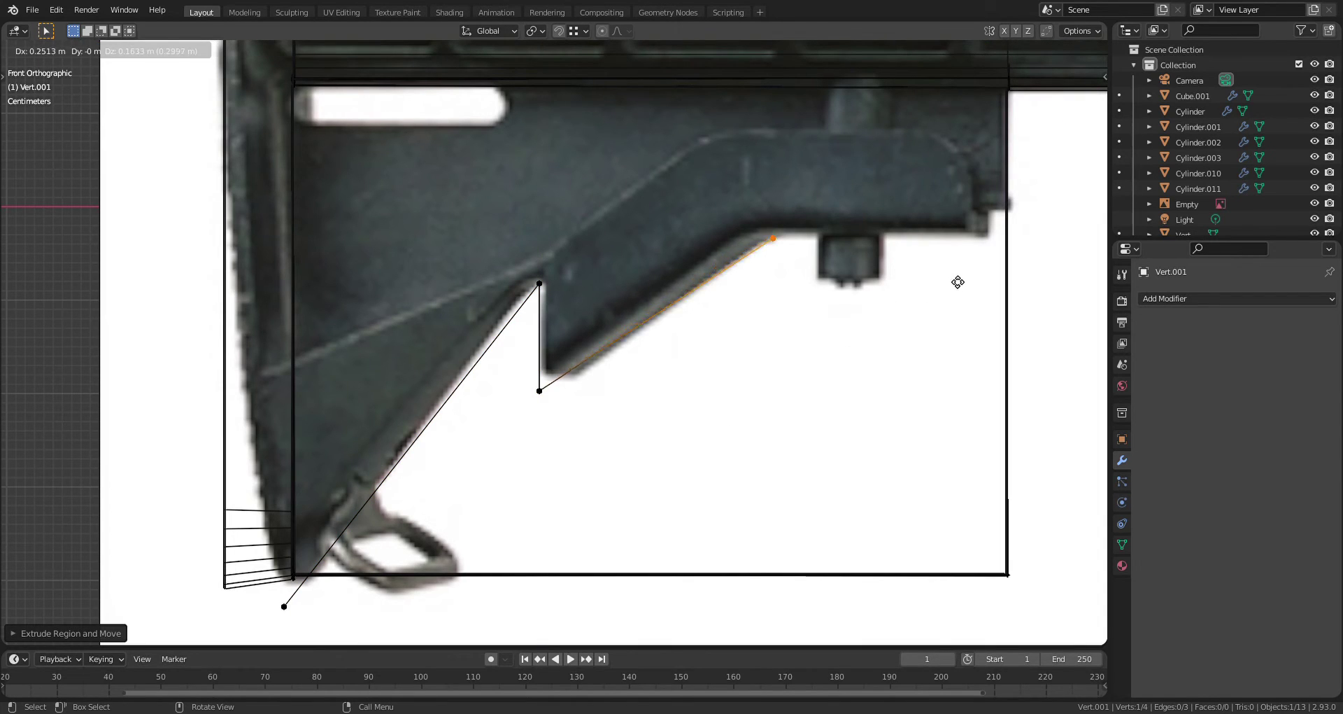
{"action": "left_click", "coordinate": [959, 282]}
Extrude the outline along X under the stock's flat underside, about 0.028 m up along Z, and along X past the block's front edge
{"action": "middle_click_drag", "start_coordinate": [956, 279], "coordinate": [758, 341], "text": "shift"}
{"action": "key", "text": "e"}
{"action": "key", "text": "x"}
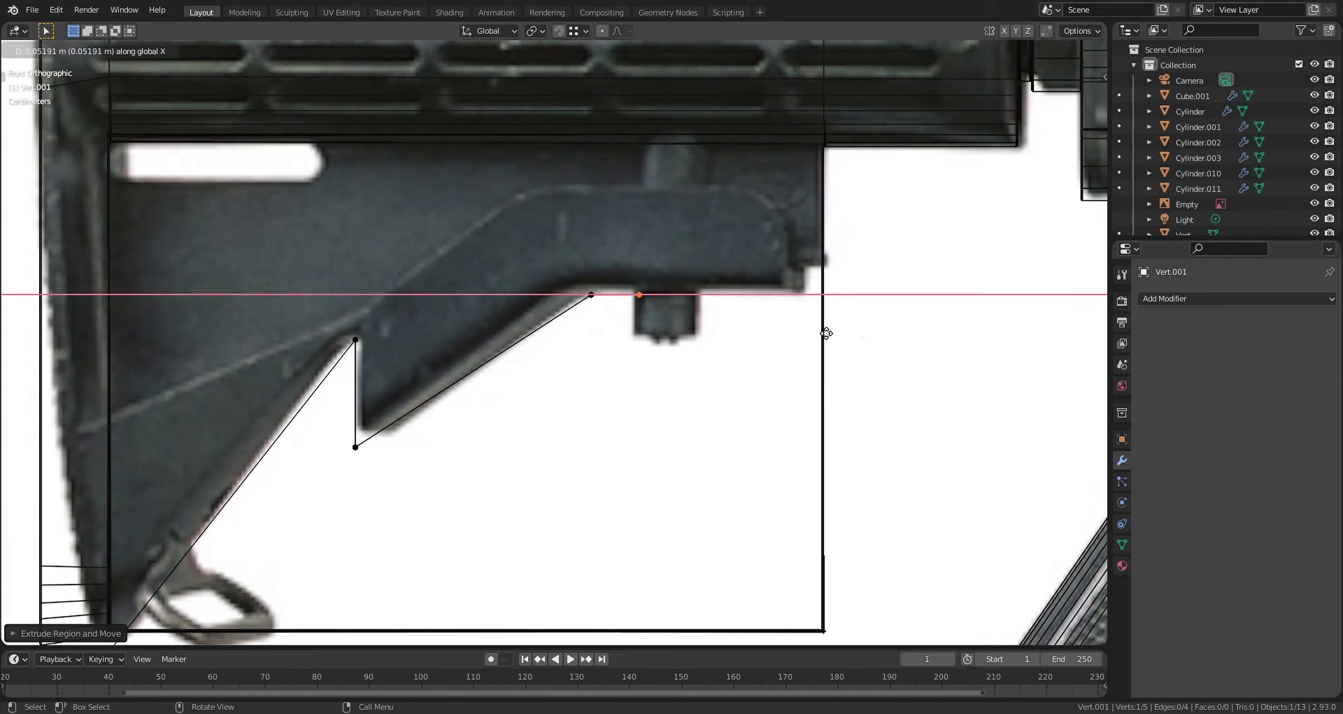
{"action": "left_click", "coordinate": [970, 314]}
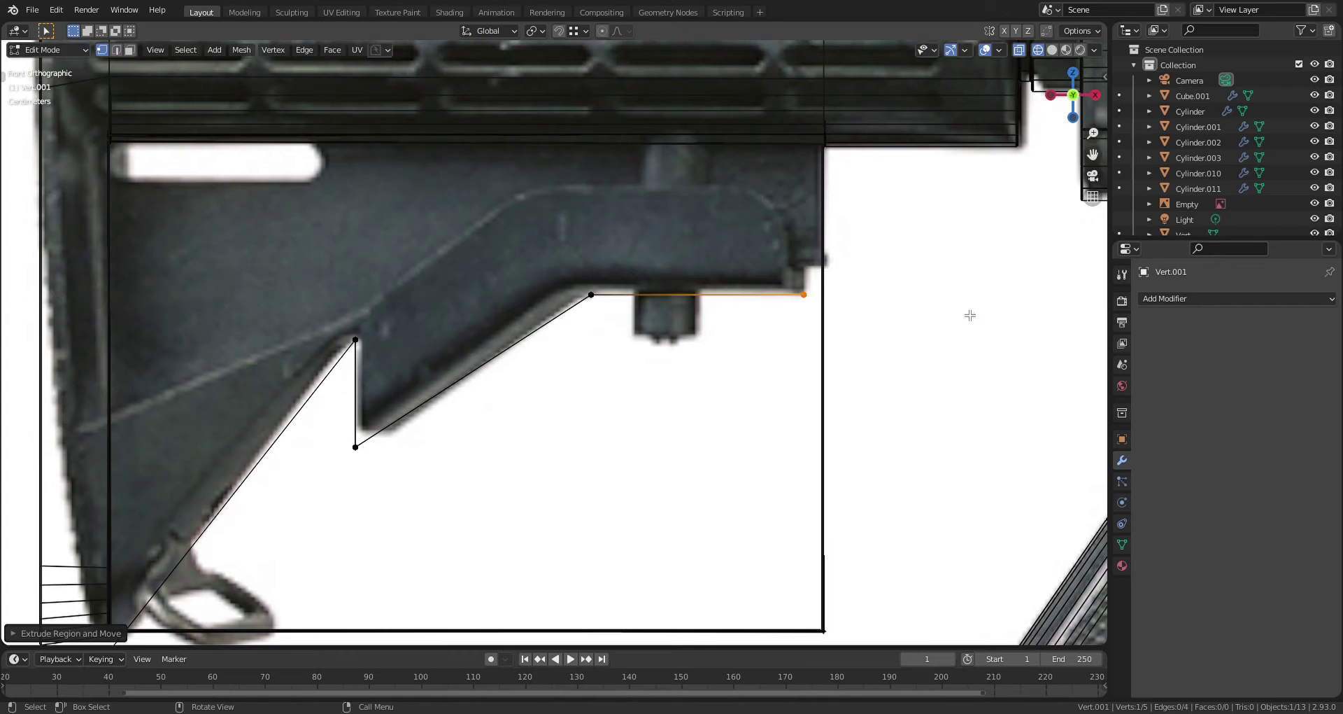
{"action": "key", "text": "e"}
{"action": "key", "text": "z"}
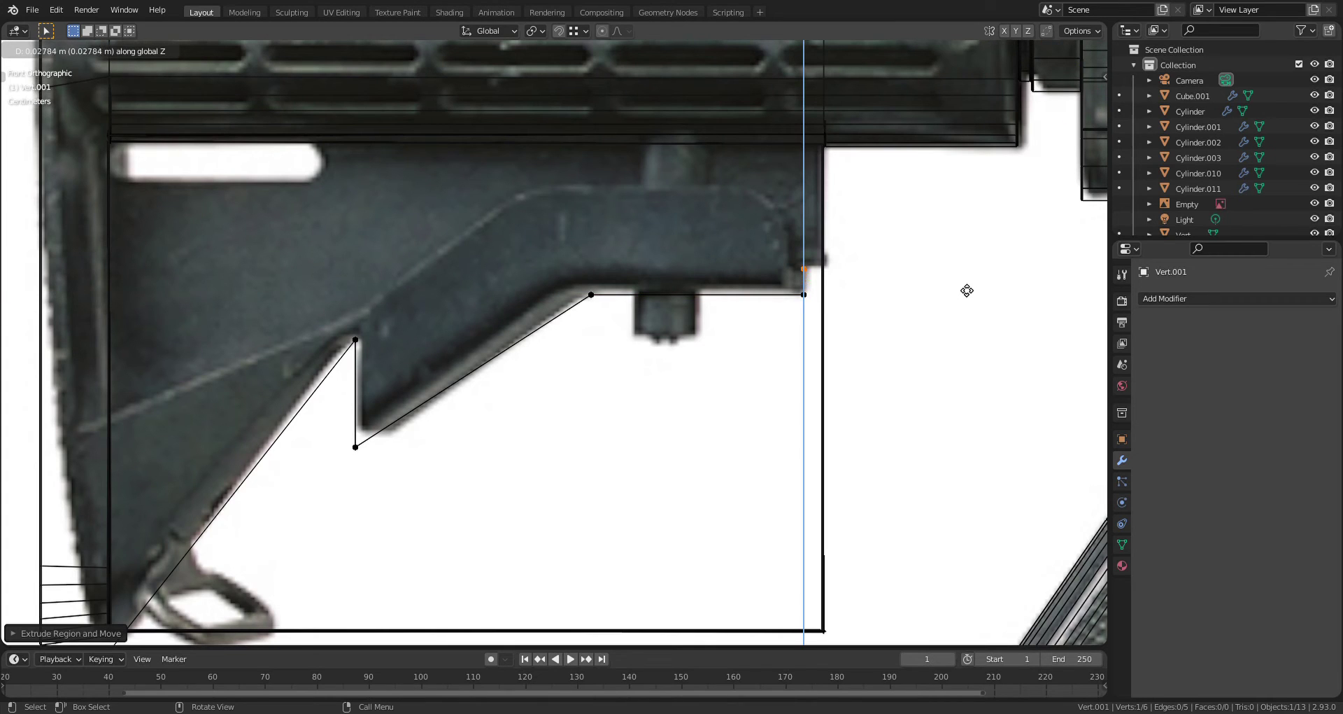
{"action": "left_click", "coordinate": [967, 291]}
{"action": "key", "text": "e"}
{"action": "key", "text": "x"}
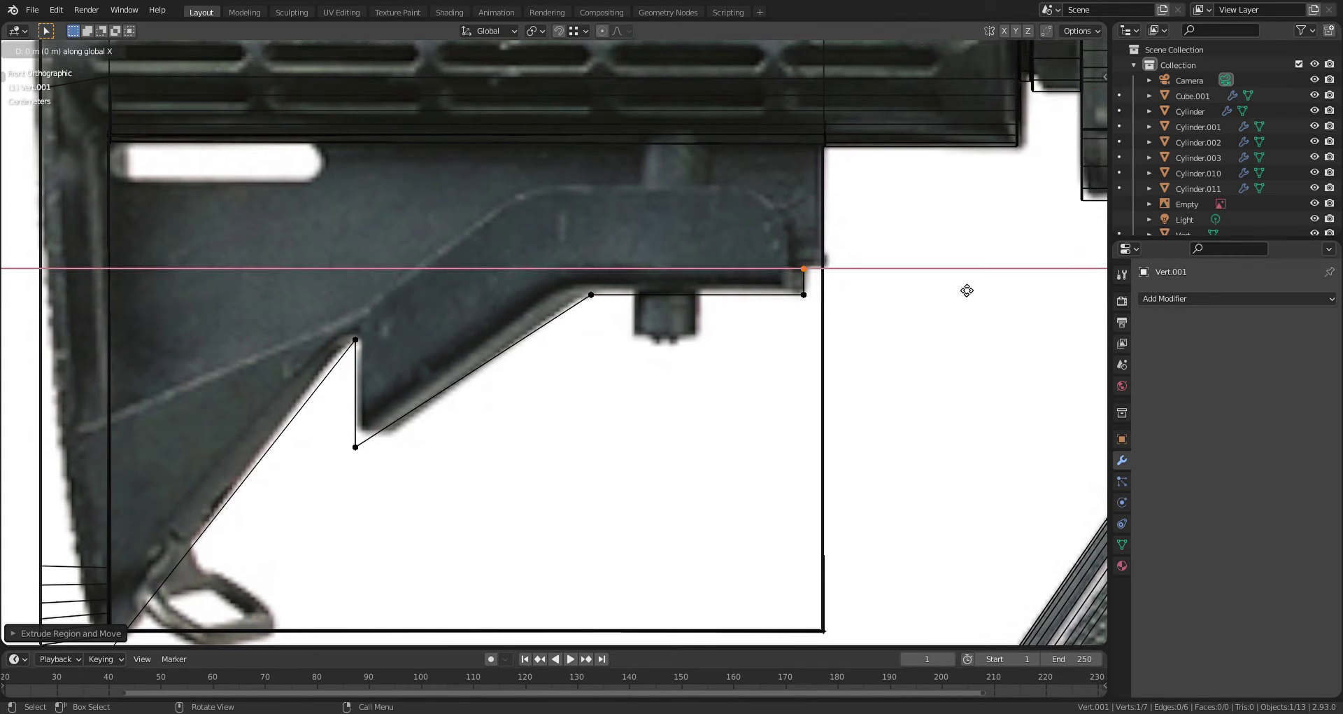
{"action": "left_click", "coordinate": [1015, 287]}
Extrude the end vertex down along Z below the block and join it to the starting vertex to close the outline
{"action": "scroll", "coordinate": [909, 319], "scroll_direction": "down", "scroll_amount": 4, "text": "shift"}
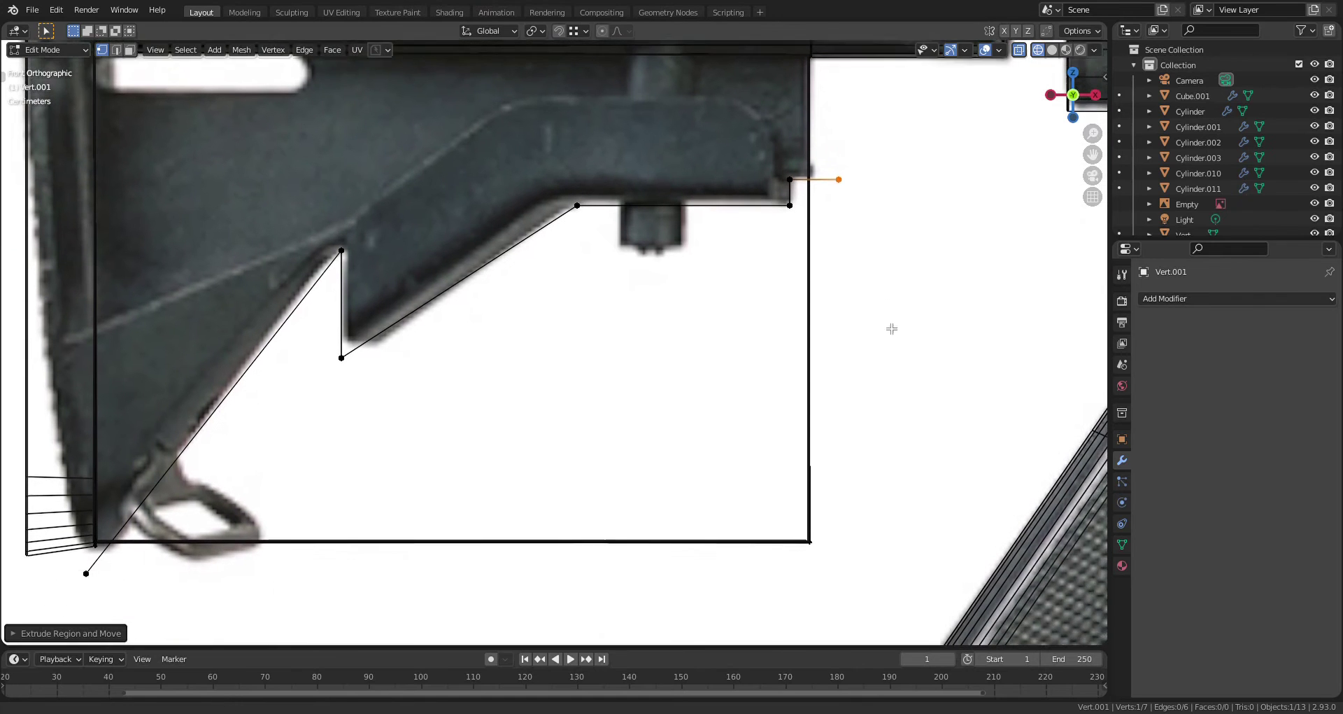
{"action": "key", "text": "e"}
{"action": "key", "text": "z"}
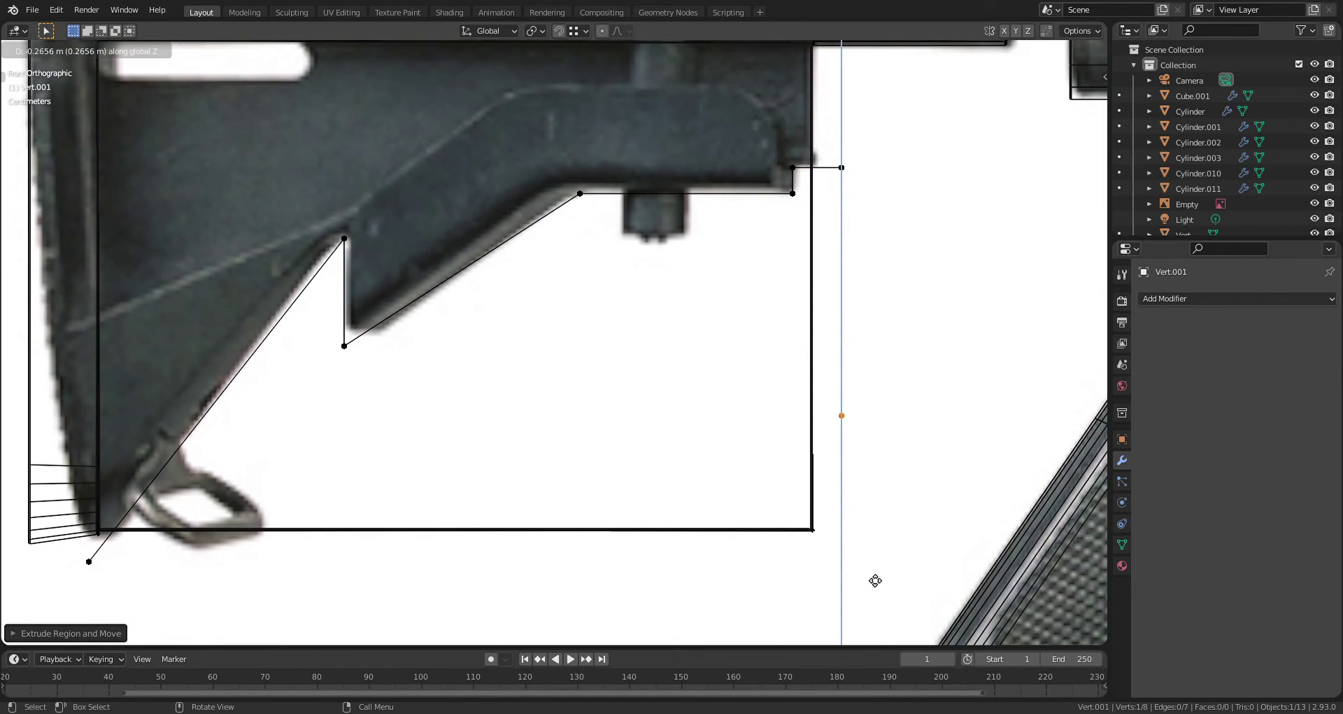
{"action": "left_click", "coordinate": [872, 98]}
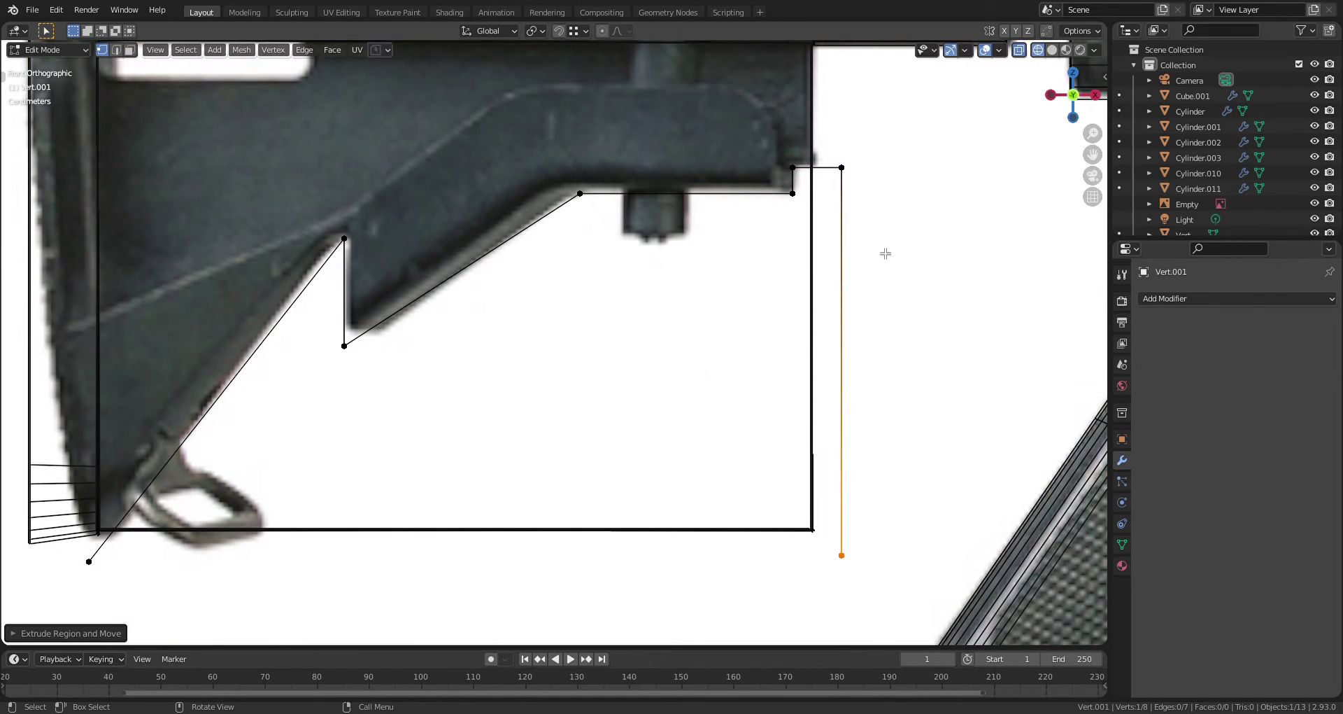
{"action": "left_click", "coordinate": [105, 576], "text": "shift"}
{"action": "key", "text": "f"}
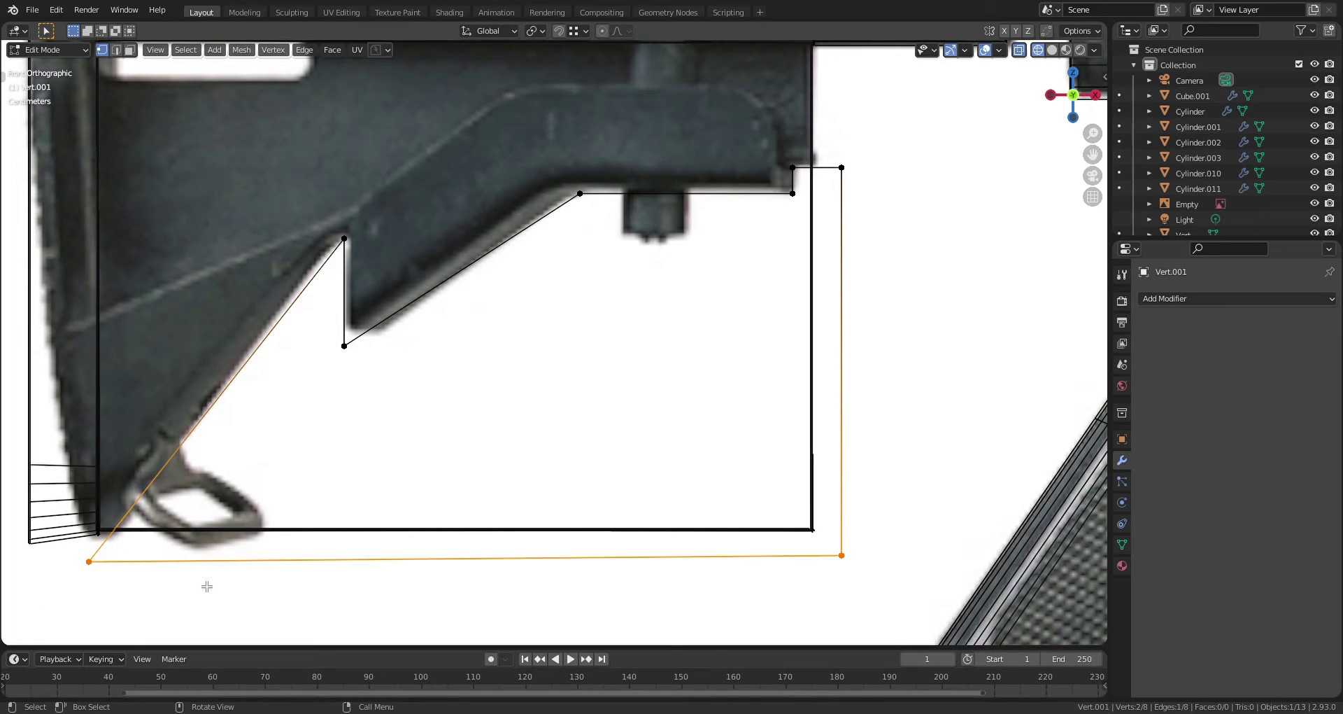
Select the whole outline, return to solid display and fill it with a face
{"action": "key", "text": "a"}
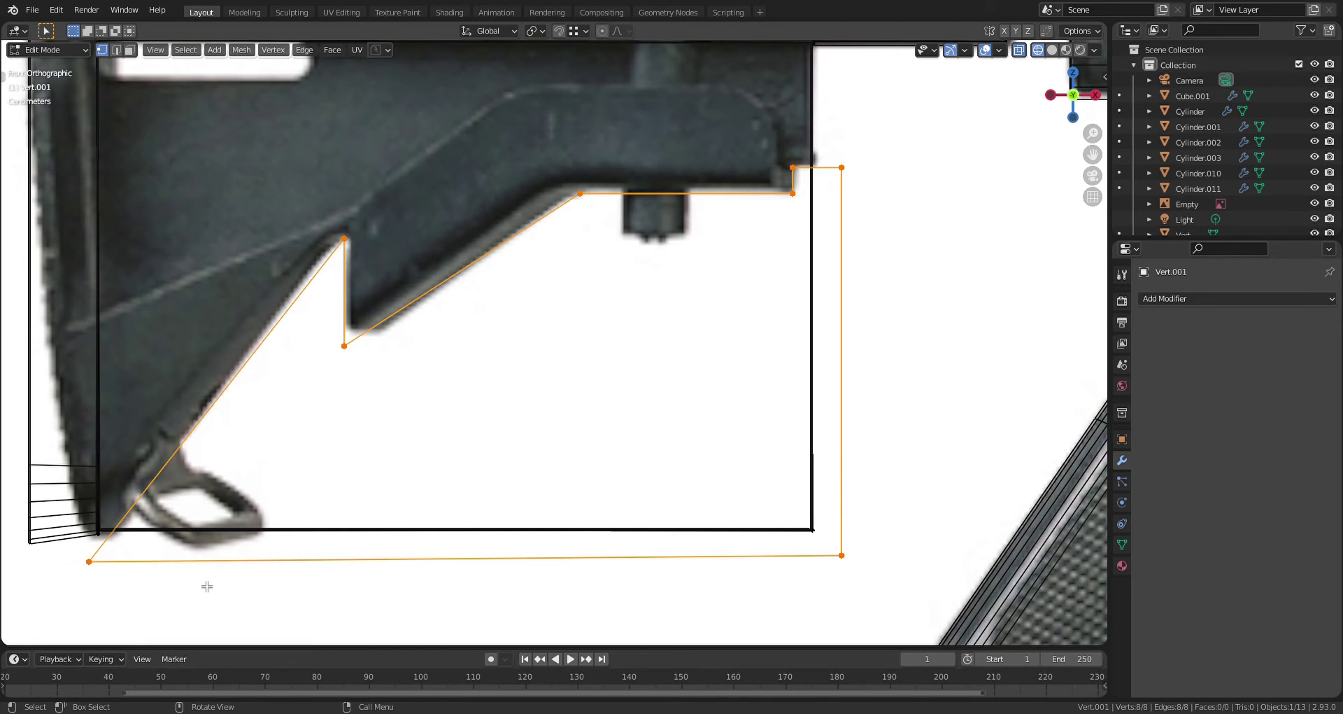
{"action": "key", "text": "z"}
{"action": "left_click", "coordinate": [279, 584]}
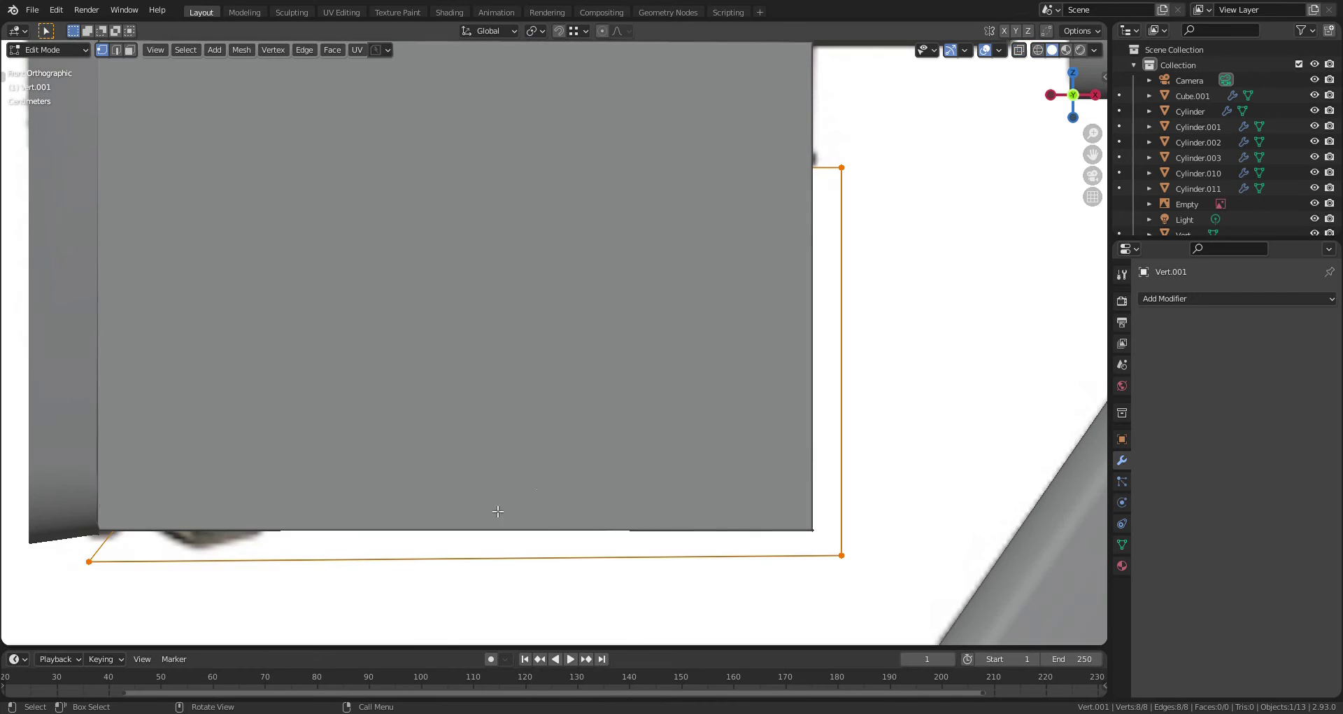
{"action": "mouse_move", "coordinate": [498, 511]}
{"action": "middle_mouse_down"}
{"action": "mouse_move", "coordinate": [528, 471]}
{"action": "mouse_move", "coordinate": [511, 471]}
{"action": "middle_mouse_up"}
{"action": "key", "text": "f"}
In Object Mode, move the outline face along Y until it stands clear of the side of the stock's lower block
{"action": "key", "text": "ctrl+Tab"}
{"action": "left_click", "coordinate": [503, 447]}
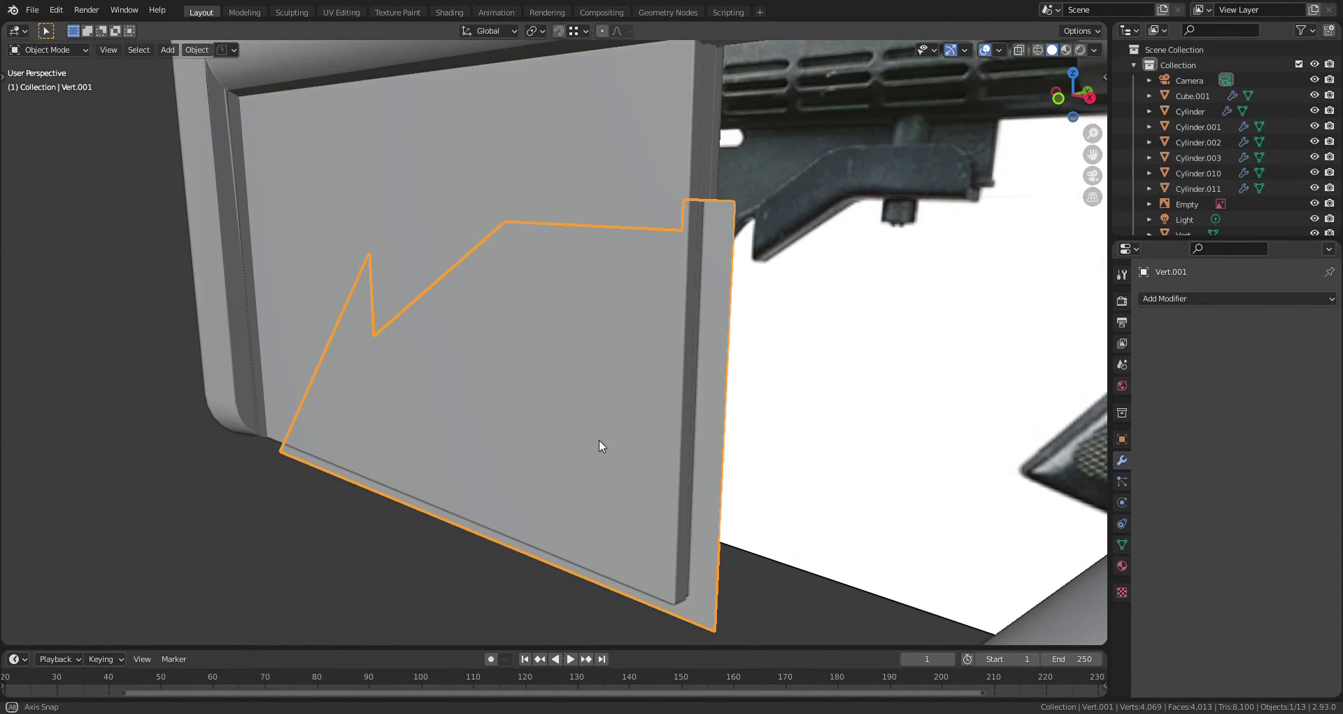
{"action": "middle_click_drag", "start_coordinate": [599, 440], "coordinate": [568, 439]}
{"action": "key", "text": "g"}
{"action": "key", "text": "y"}
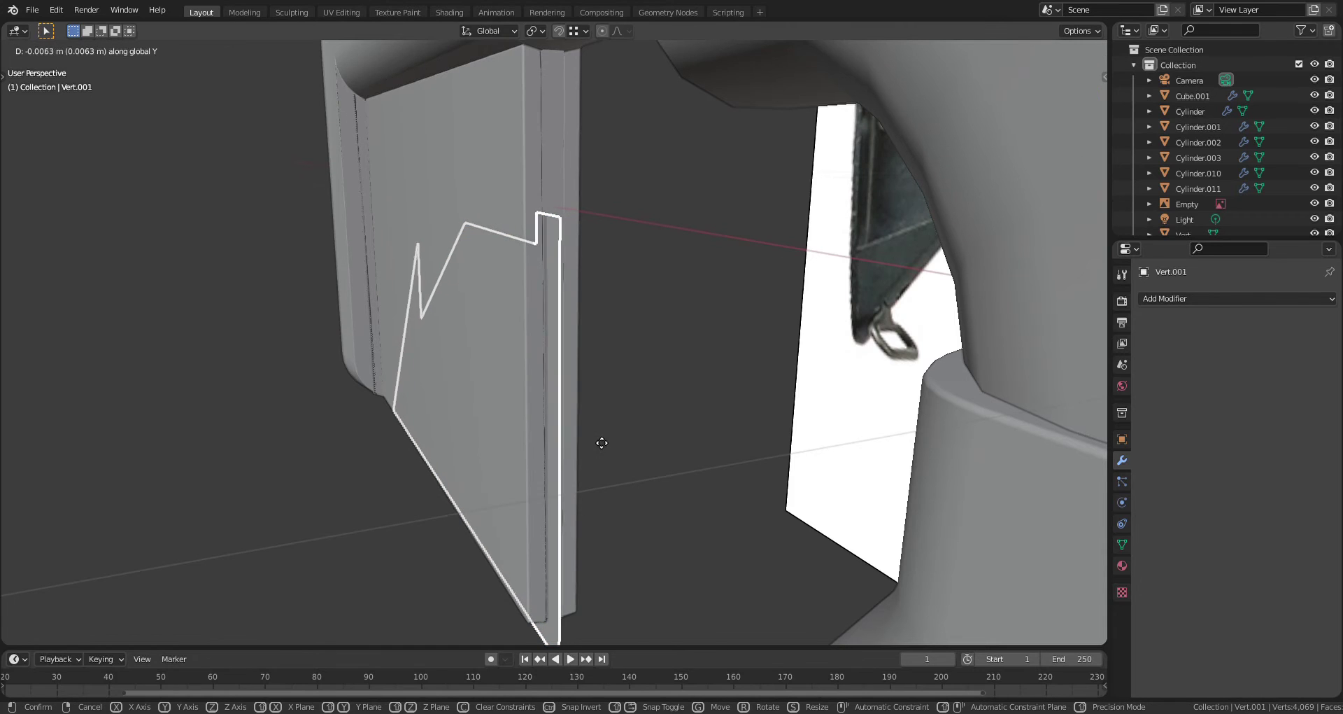
{"action": "left_click", "coordinate": [451, 481]}
Extrude the outline face across the full thickness of the stock's lower block and out beyond its far side
{"action": "key", "text": "ctrl+Tab"}
{"action": "left_click", "coordinate": [361, 481]}
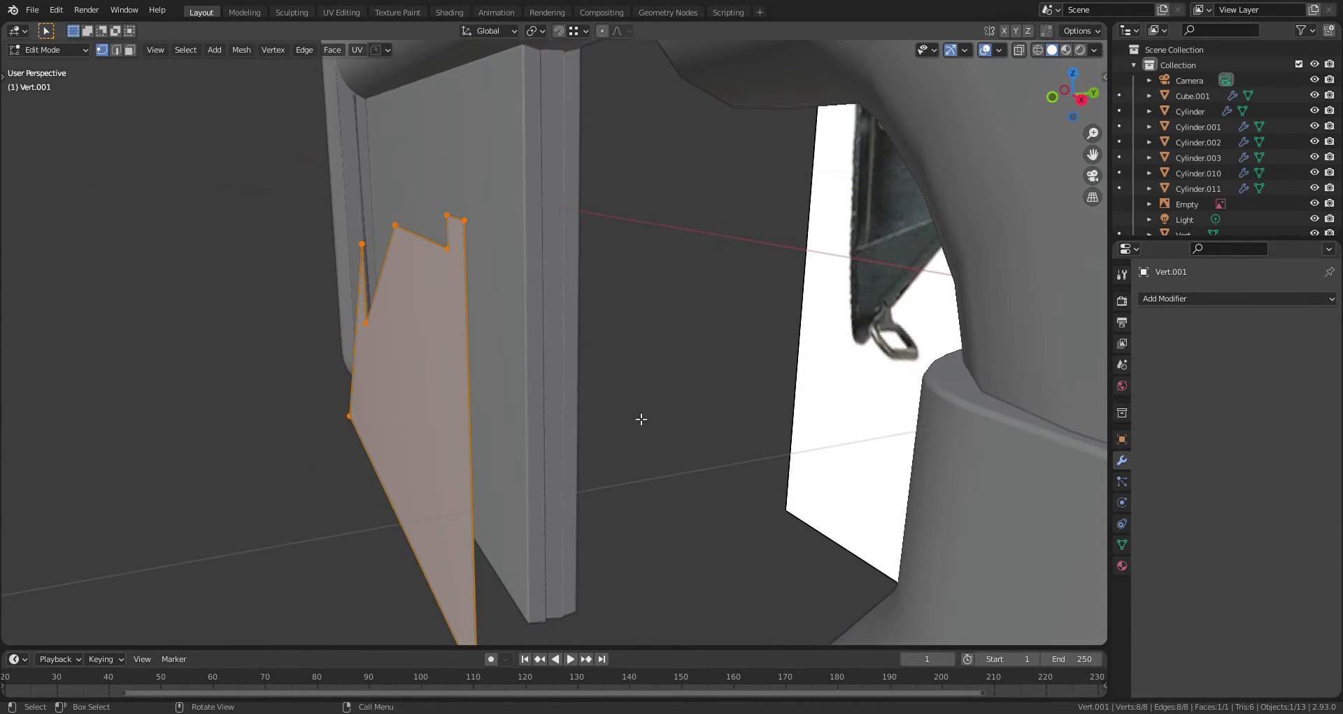
{"action": "key", "text": "e"}
{"action": "left_click", "coordinate": [781, 401]}
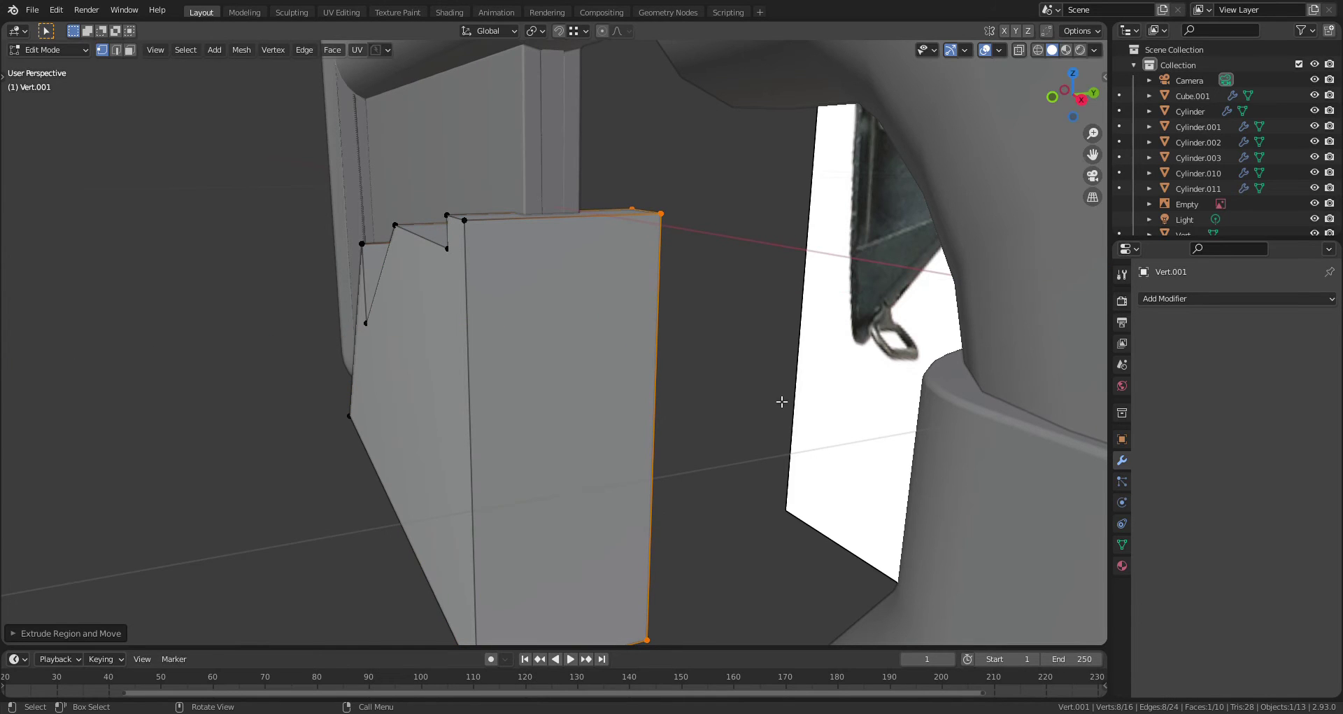
Apply the cutter object's rotation and scale, and recalculate the normals of its whole mesh
{"action": "key", "text": "Tab"}
{"action": "scroll", "coordinate": [474, 474], "scroll_direction": "down", "scroll_amount": 5}
{"action": "key", "text": "ctrl+a"}
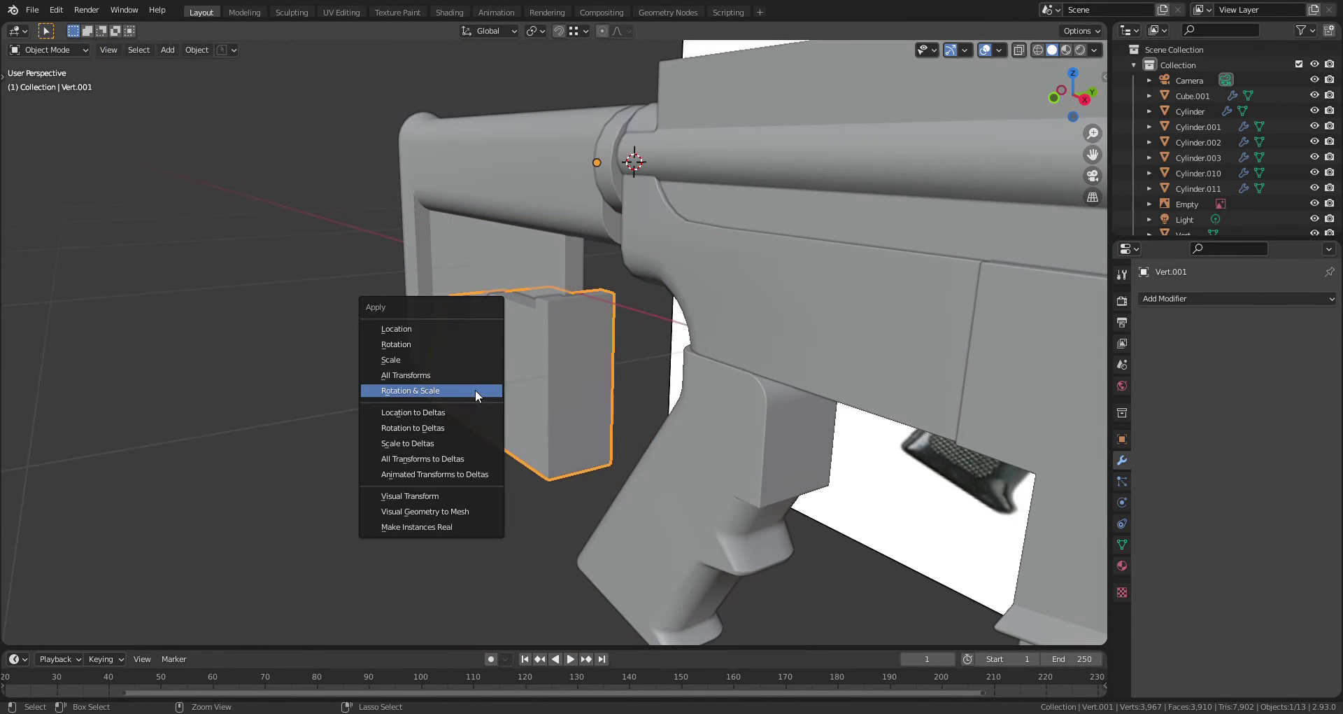
{"action": "left_click", "coordinate": [476, 395]}
{"action": "key", "text": "Tab"}
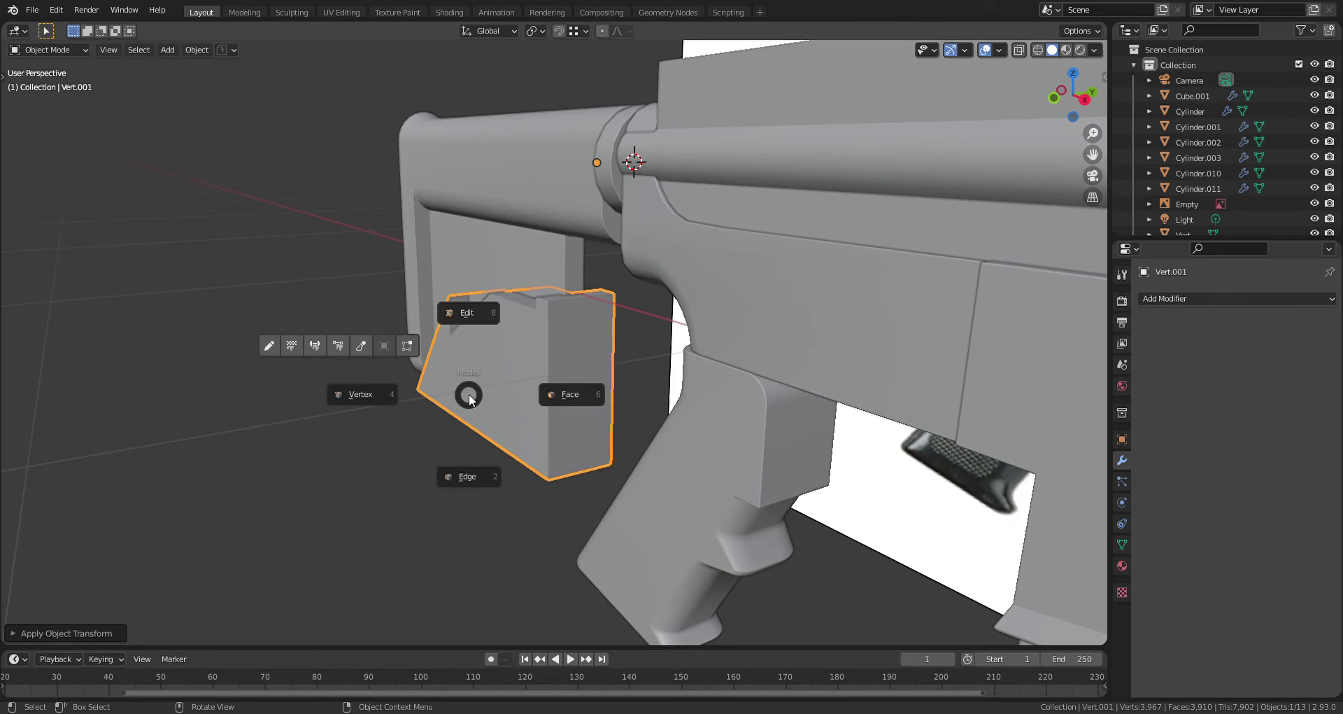
{"action": "left_click", "coordinate": [362, 394]}
{"action": "key", "text": "shift+n"}
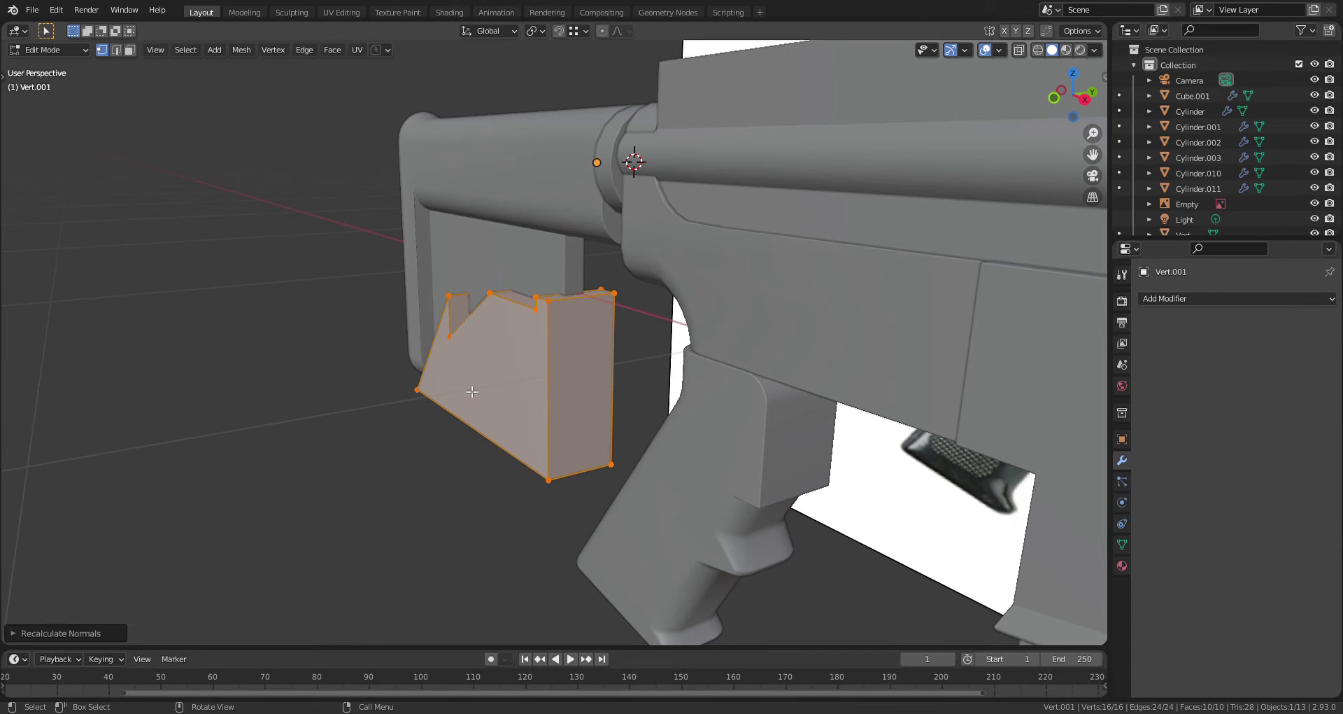
{"action": "key", "text": "Tab"}
Apply the stock object's transforms and recalculate the normals of its whole mesh
{"action": "left_click", "coordinate": [501, 254]}
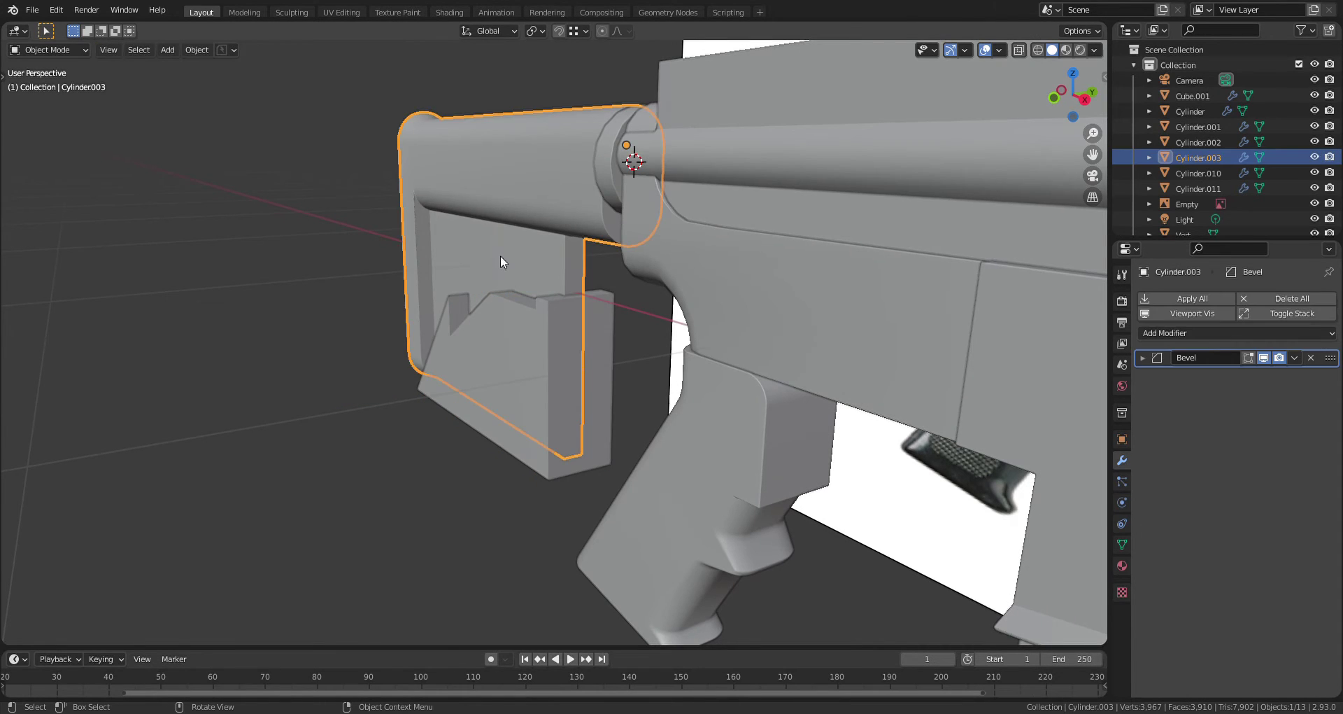
{"action": "key", "text": "ctrl+a"}
{"action": "left_click", "coordinate": [494, 266]}
{"action": "key", "text": "Tab"}
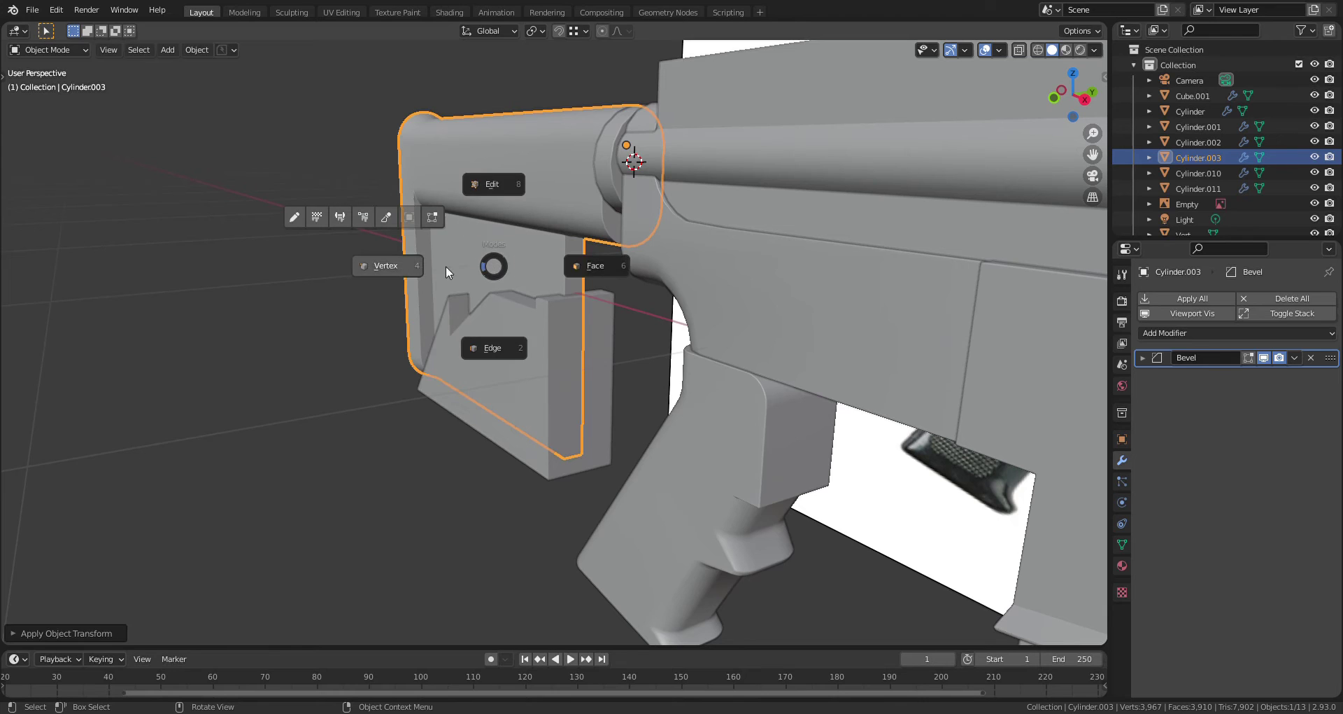
{"action": "key", "text": "Tab"}
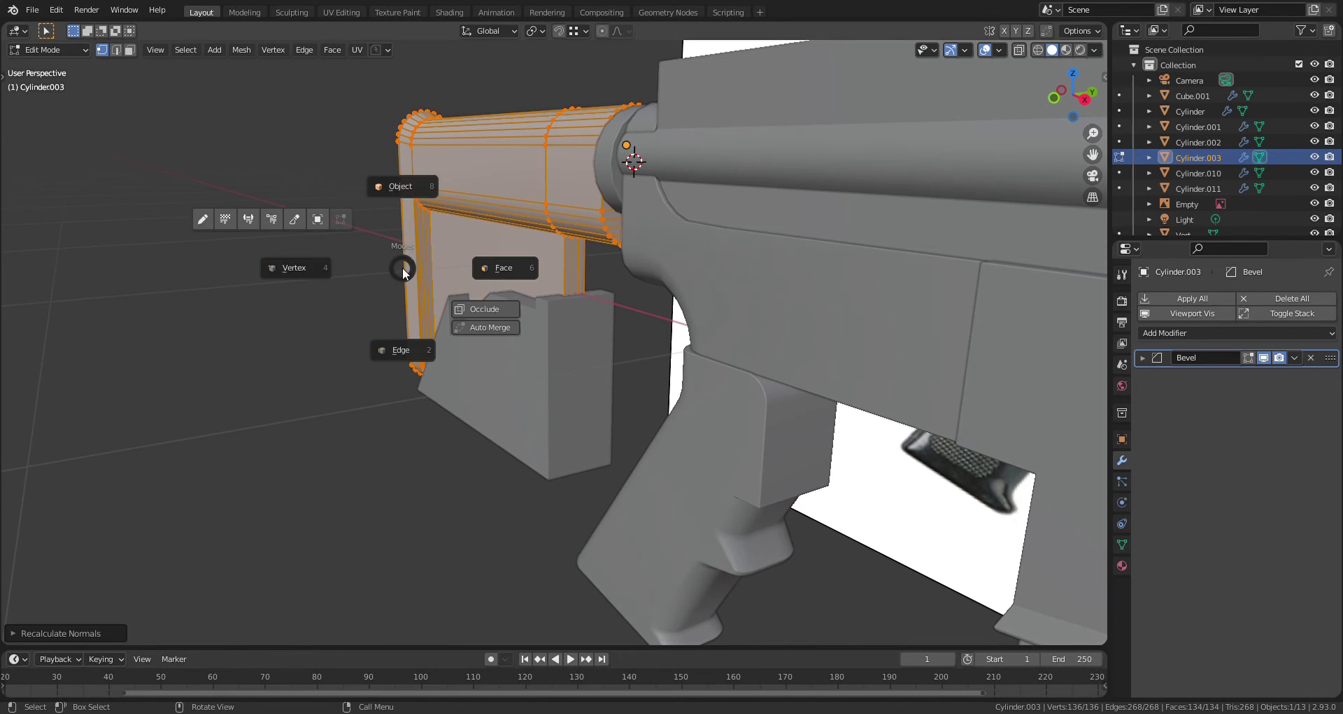
Subtract the cutter object from the stock with a Boolean Difference
{"action": "left_click", "coordinate": [526, 399]}
{"action": "left_click", "coordinate": [505, 249], "text": "shift"}
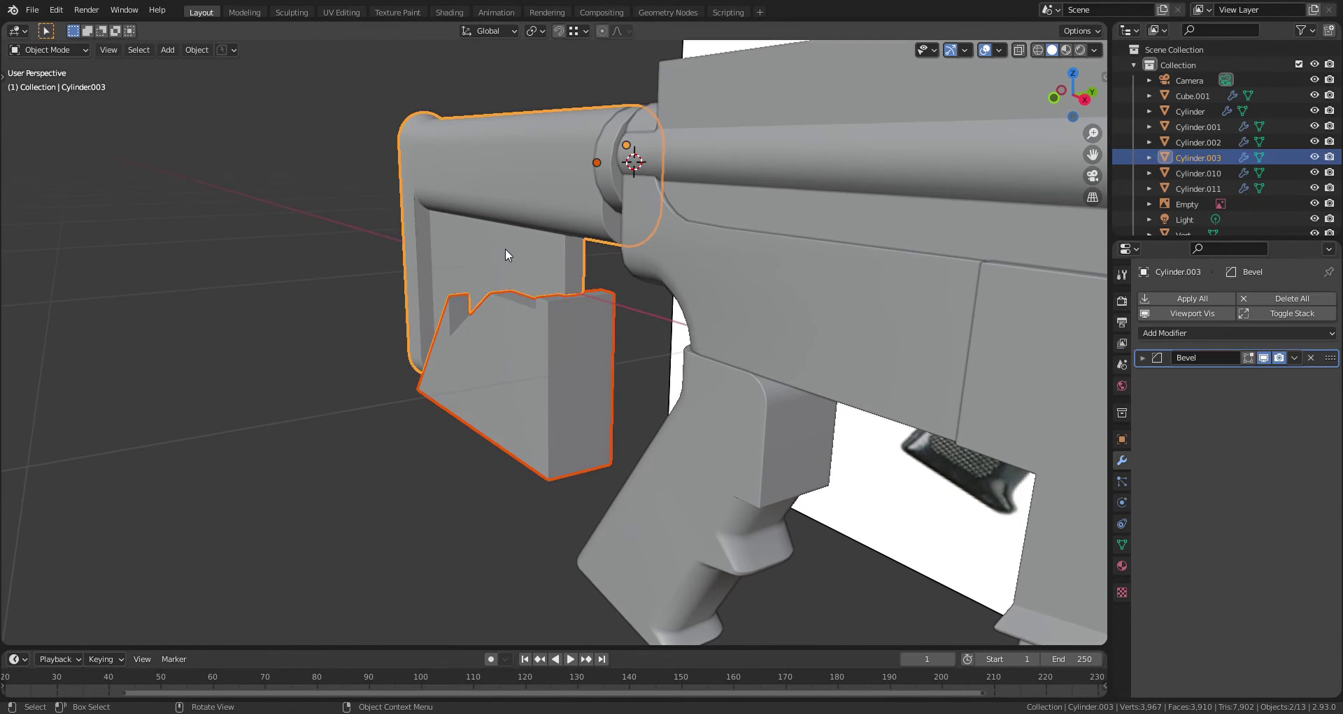
{"action": "key", "text": "ctrl+KP_Subtract"}
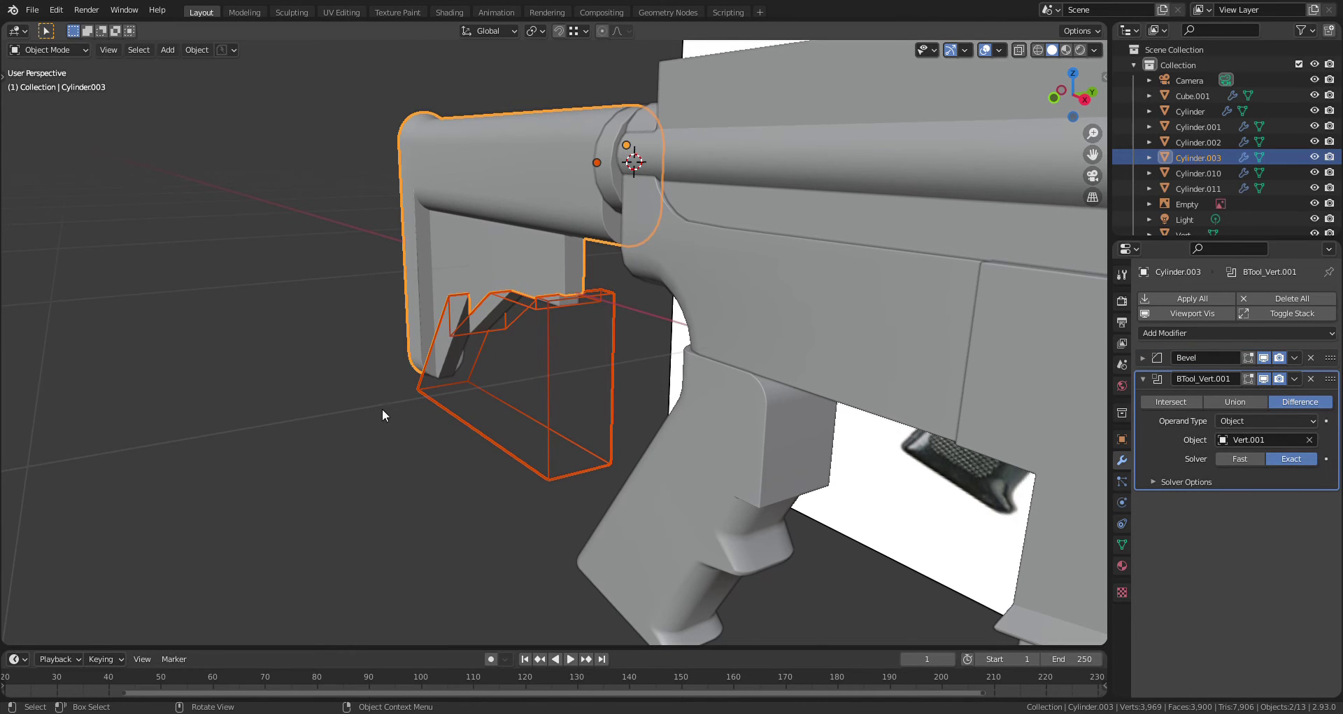
Move the cutter object into the Cutter collection so the carved underside of the stock is clear
{"action": "middle_click_drag", "start_coordinate": [383, 410], "coordinate": [434, 471]}
{"action": "scroll", "coordinate": [436, 307], "scroll_direction": "up", "scroll_amount": 3}
{"action": "left_click", "coordinate": [425, 508]}
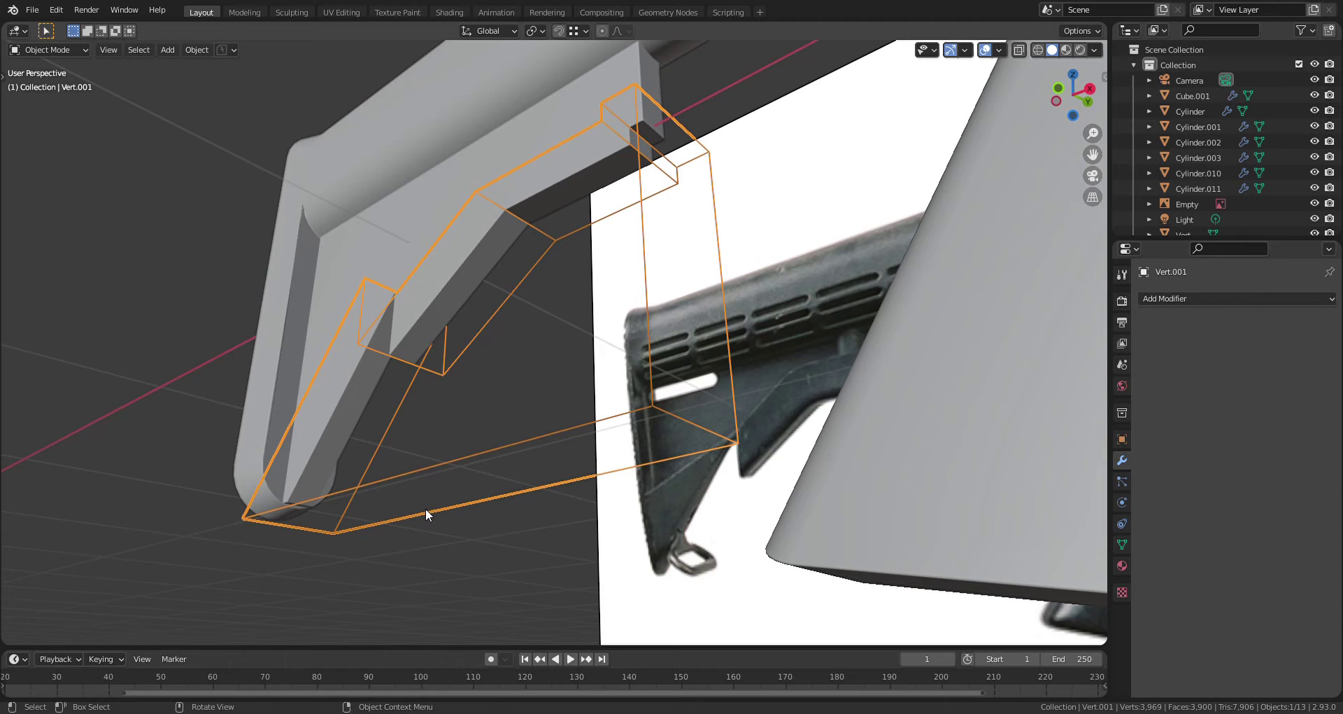
{"action": "key", "text": "m"}
{"action": "left_click", "coordinate": [425, 508]}
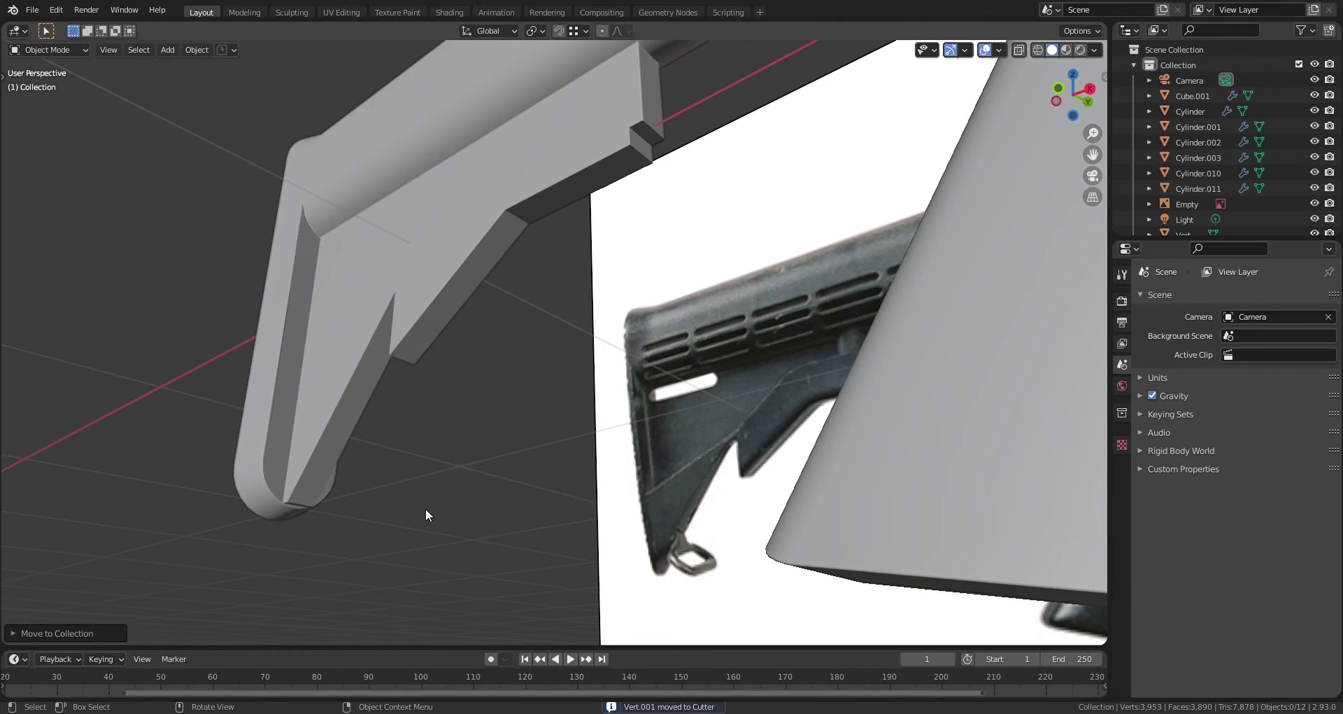
Apply the BTool_Vert.001 Boolean modifier on the stock, keeping its Bevel modifier
{"action": "key", "text": "KP_1"}
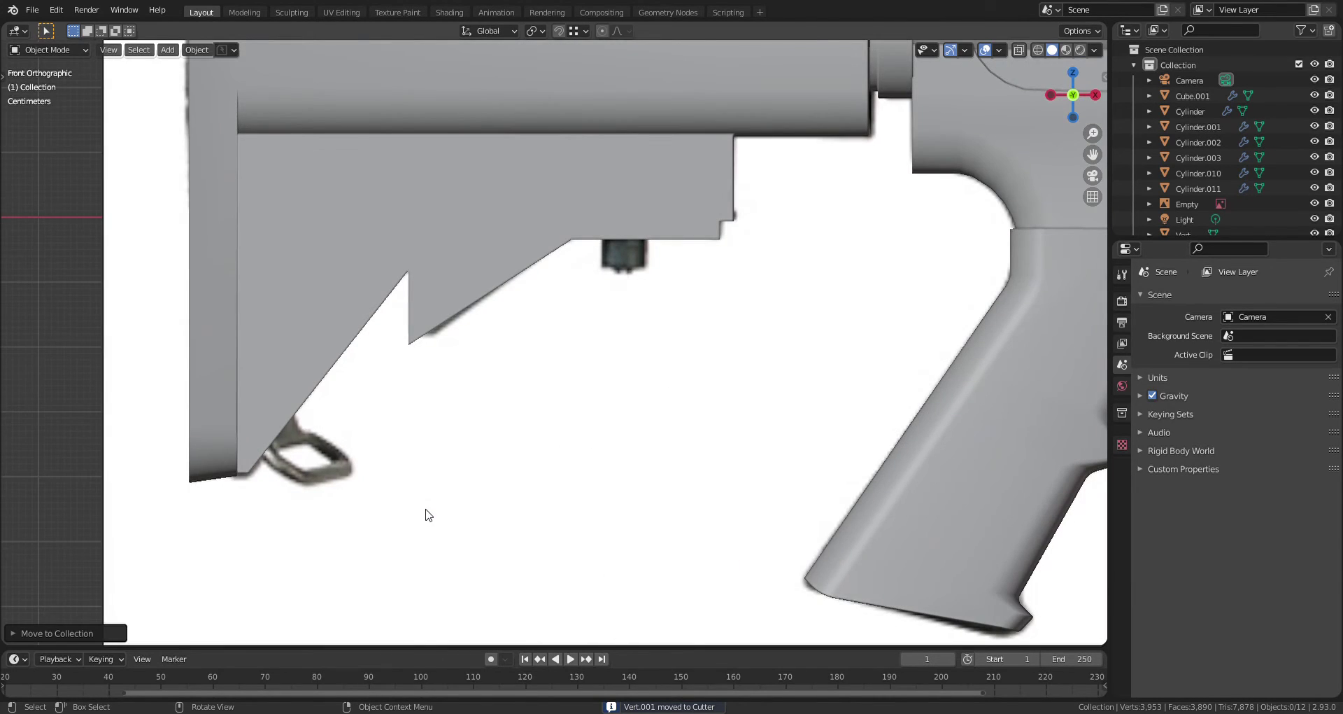
{"action": "scroll", "coordinate": [430, 497], "scroll_direction": "down", "scroll_amount": 1}
{"action": "middle_click_drag", "start_coordinate": [506, 408], "coordinate": [462, 478], "text": "shift"}
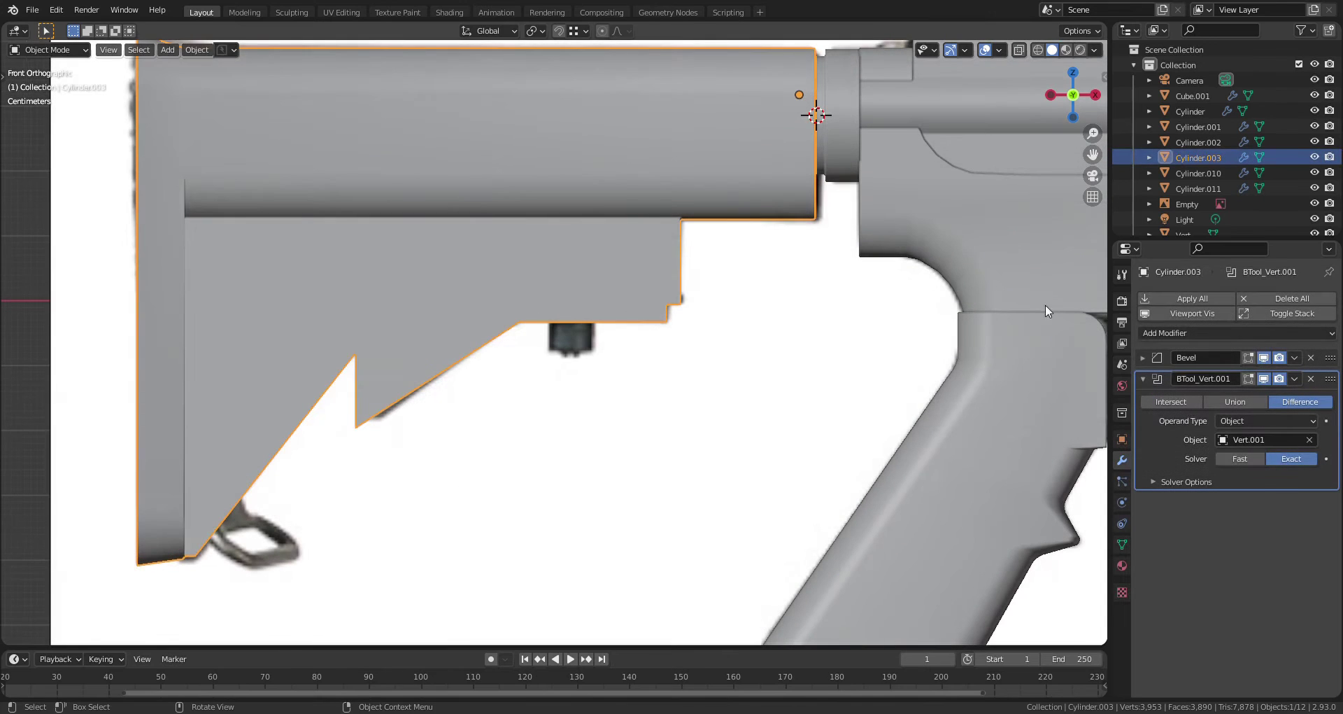
{"action": "left_click", "coordinate": [1294, 378]}
{"action": "left_click", "coordinate": [1254, 394]}
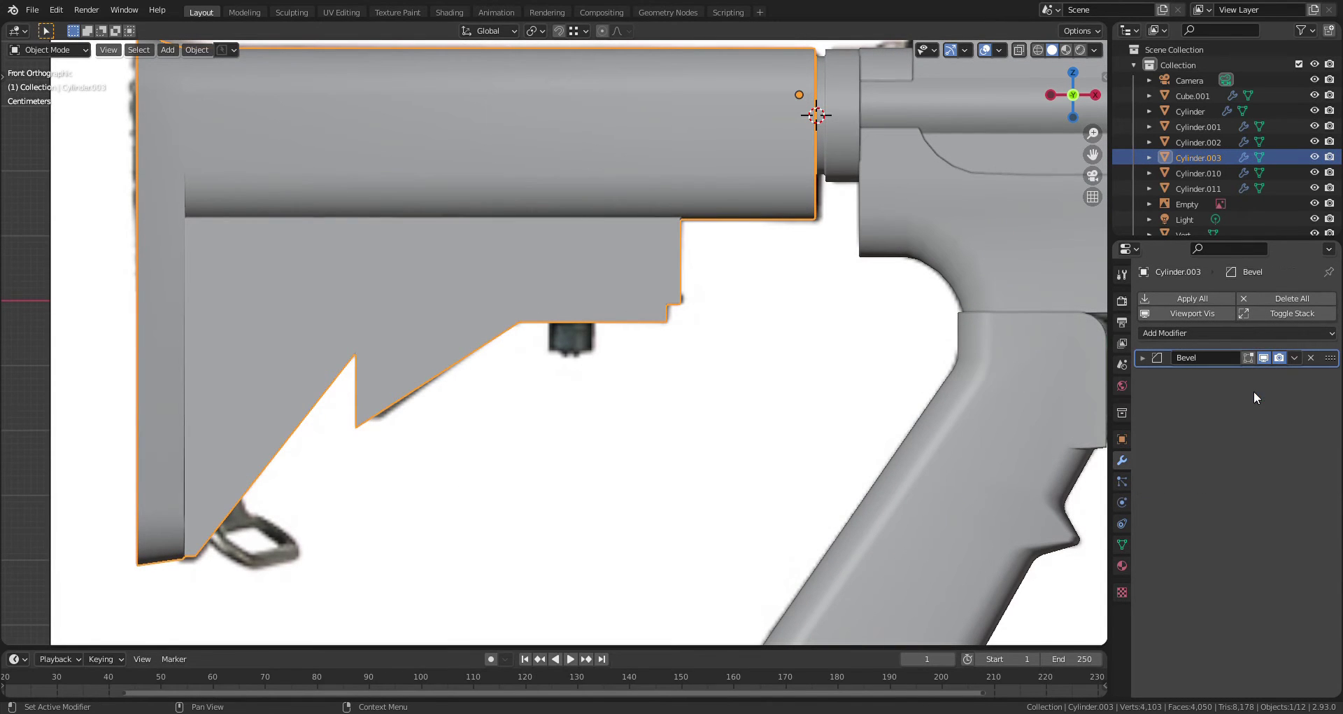
In wireframe, knife-cut through the stock's lower body from the front notch corner, up and along the reference's raised panel line to the butt plate
{"action": "key", "text": "ctrl+Tab"}
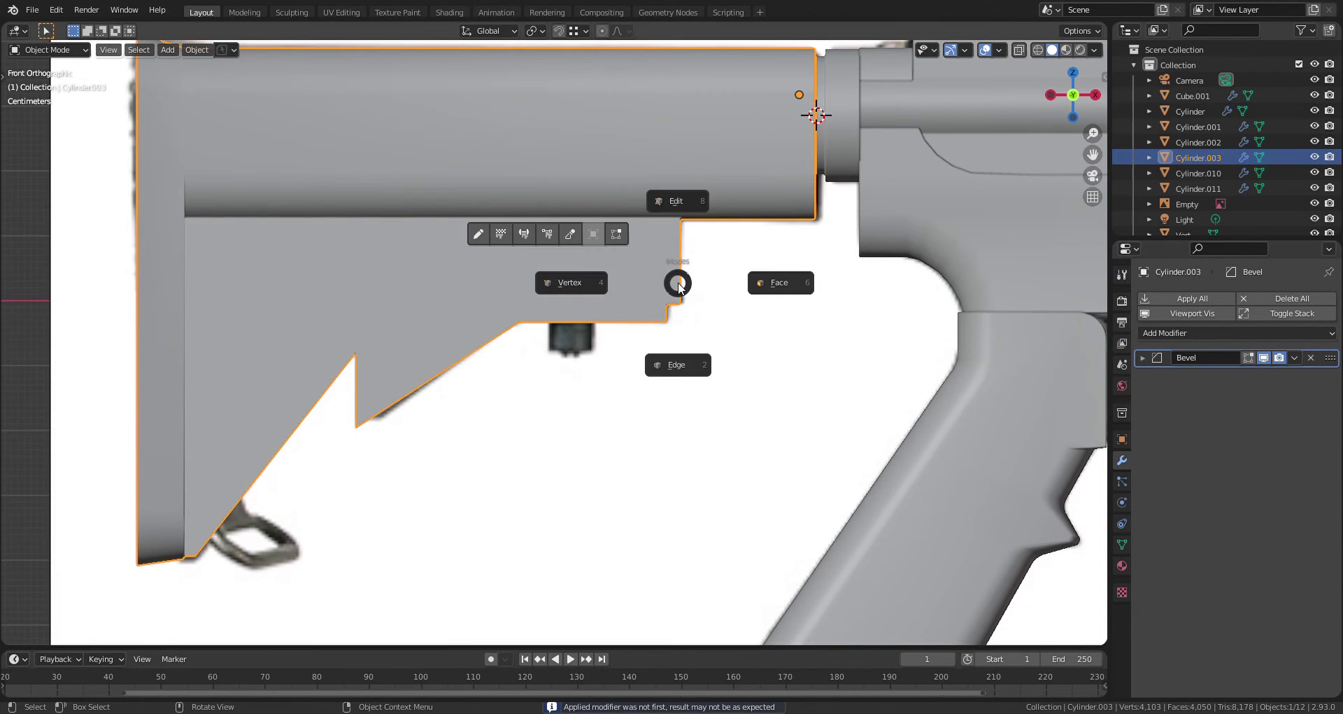
{"action": "left_click", "coordinate": [670, 285]}
{"action": "key", "text": "z"}
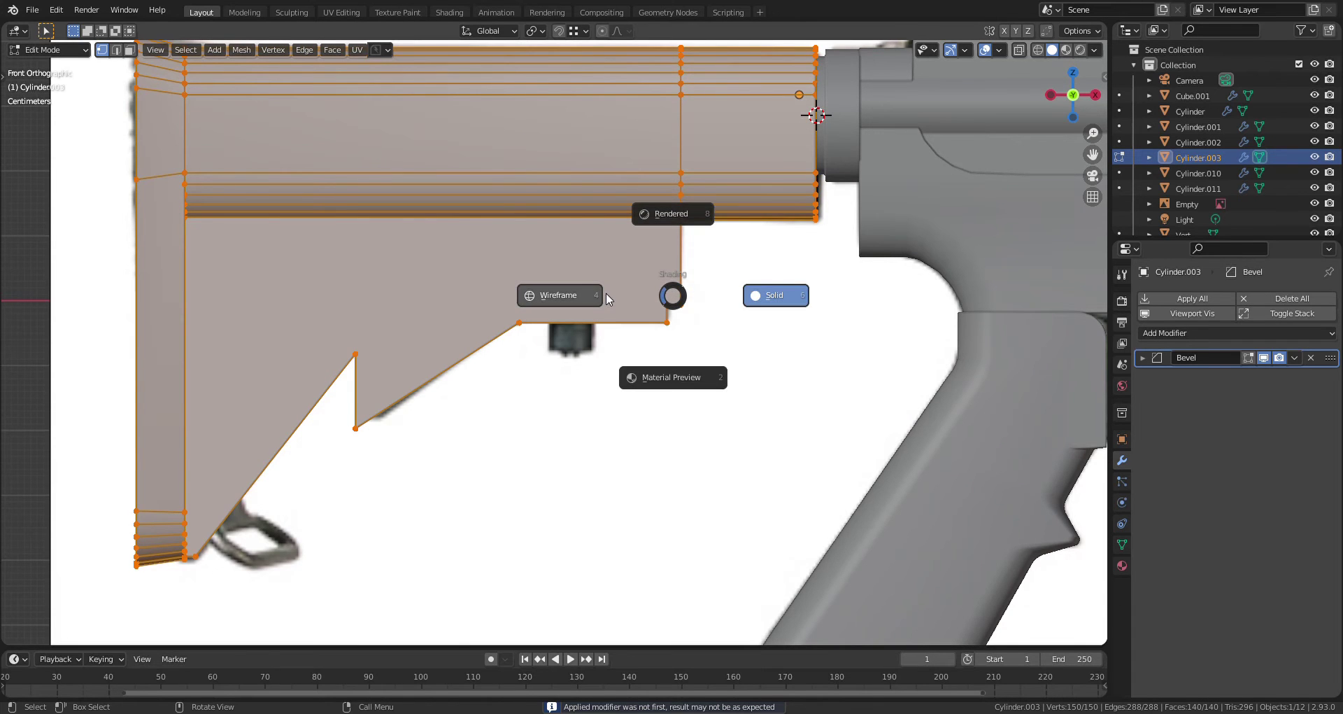
{"action": "left_click", "coordinate": [560, 300]}
{"action": "scroll", "coordinate": [554, 311], "scroll_direction": "up", "scroll_amount": 2}
{"action": "middle_click_drag", "start_coordinate": [559, 309], "coordinate": [657, 312], "text": "shift"}
{"action": "left_click", "coordinate": [814, 302]}
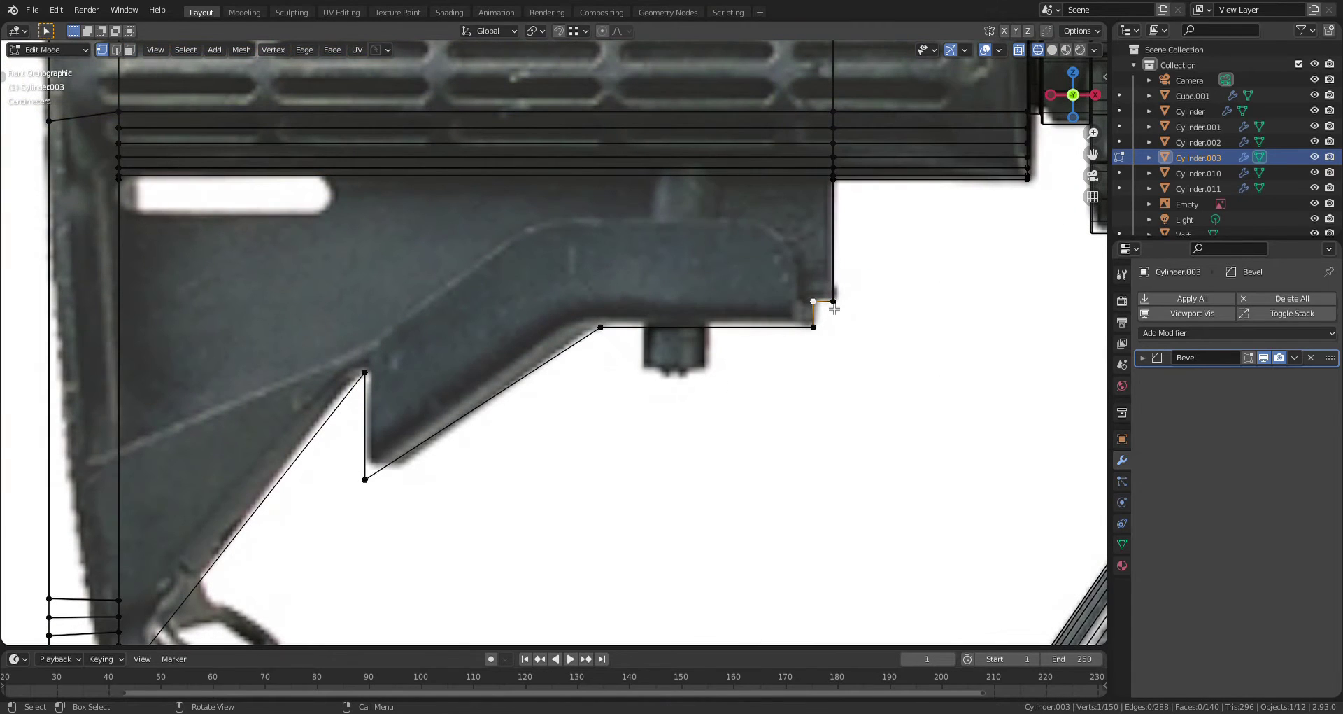
{"action": "key", "text": "k"}
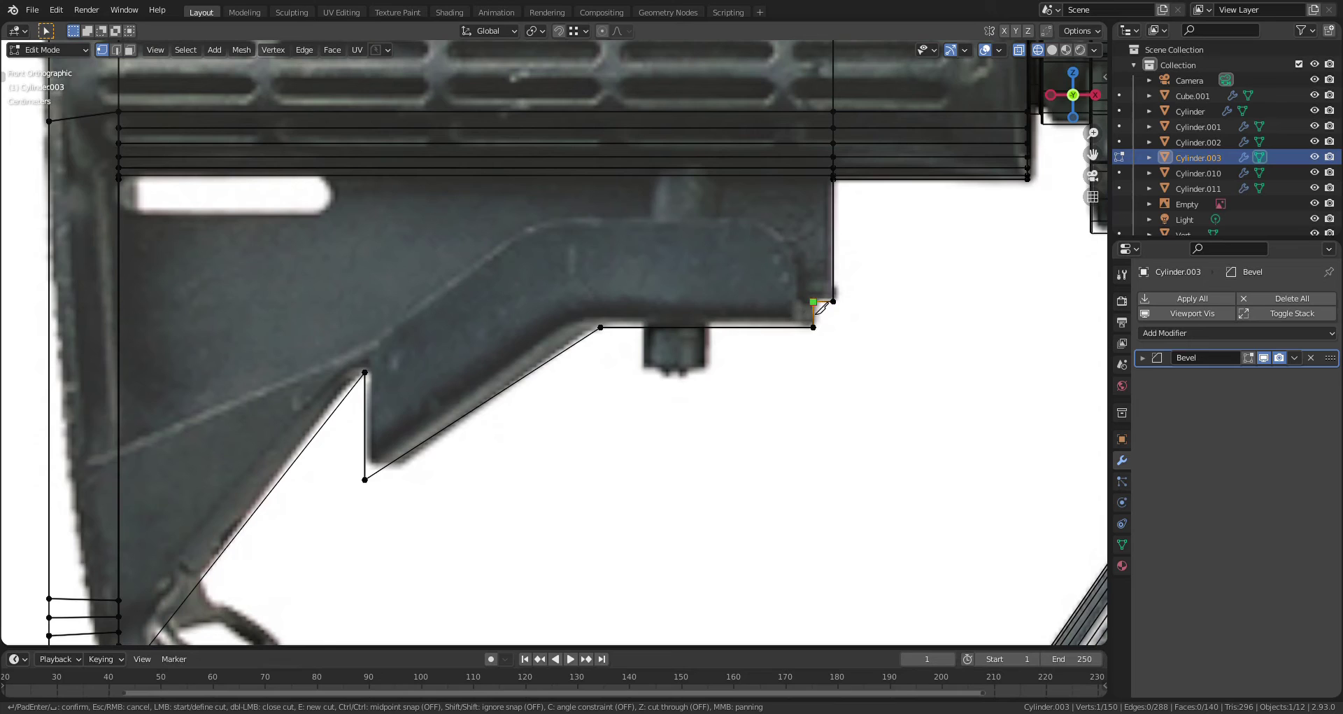
{"action": "key", "text": "c"}
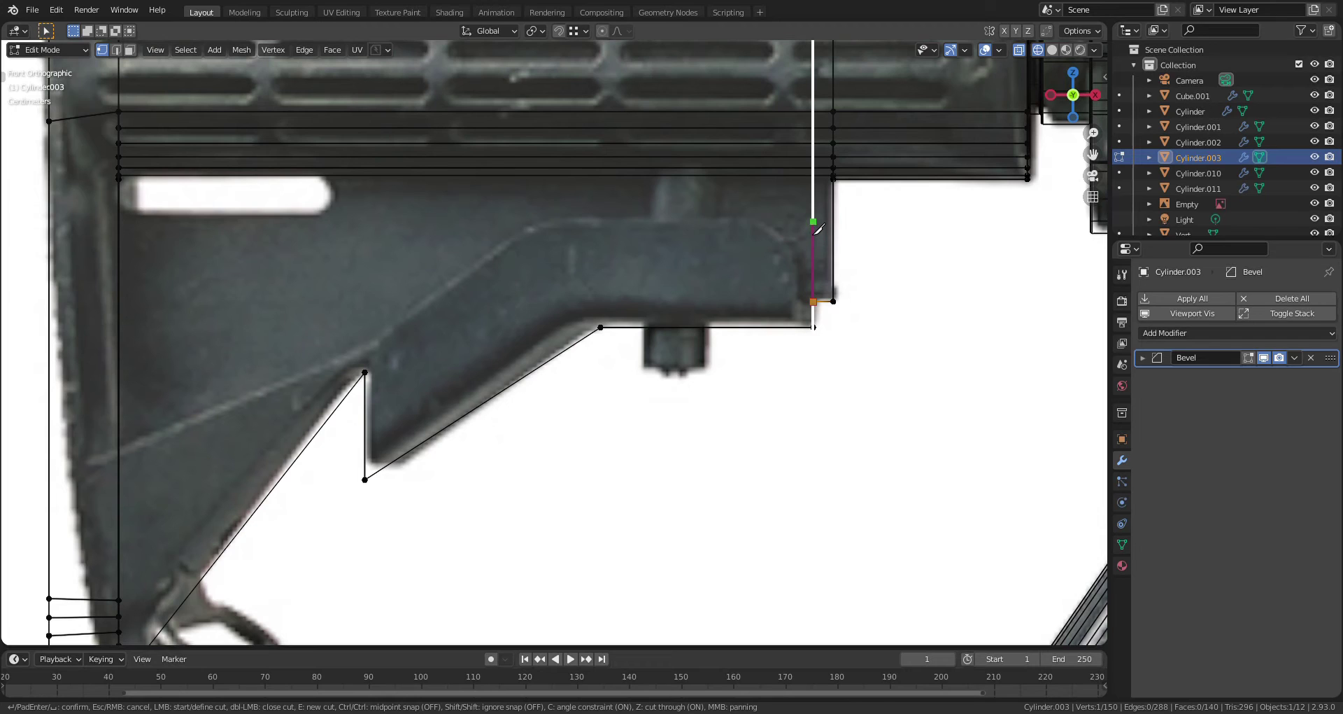
{"action": "left_click", "coordinate": [813, 221]}
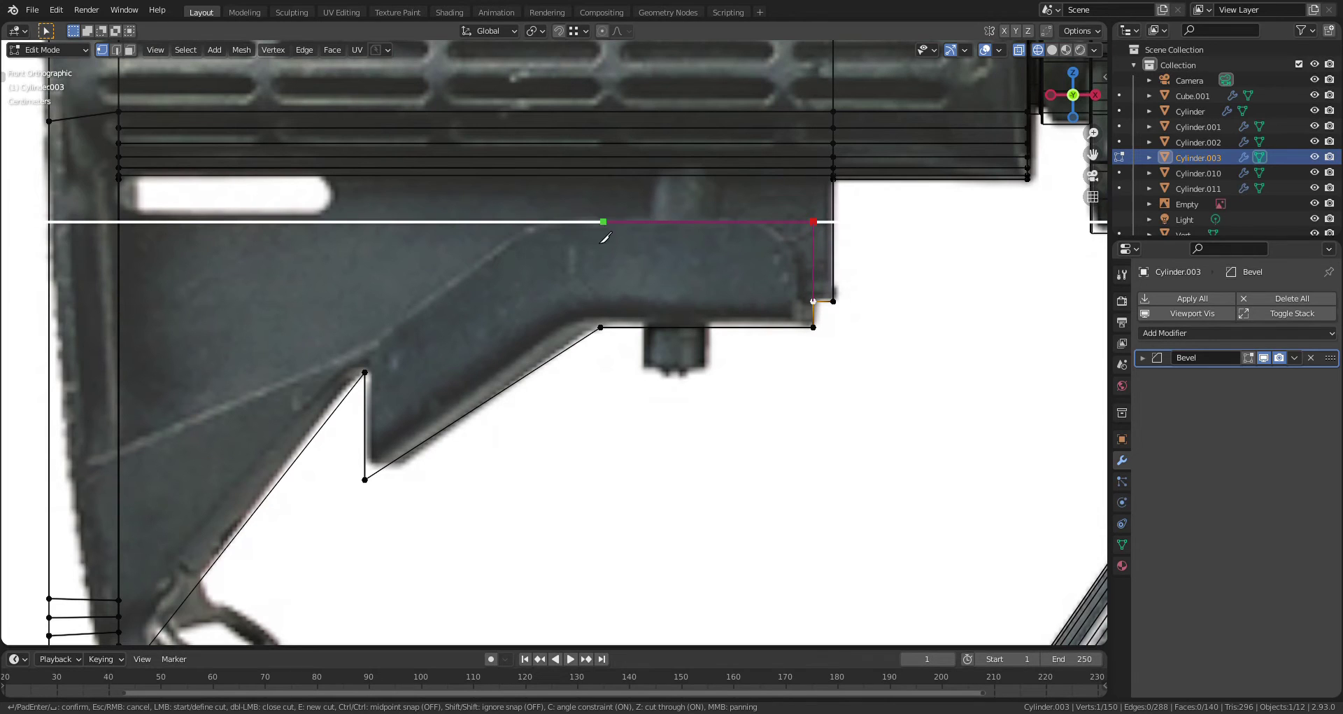
{"action": "left_click", "coordinate": [536, 231]}
{"action": "key", "text": "c"}
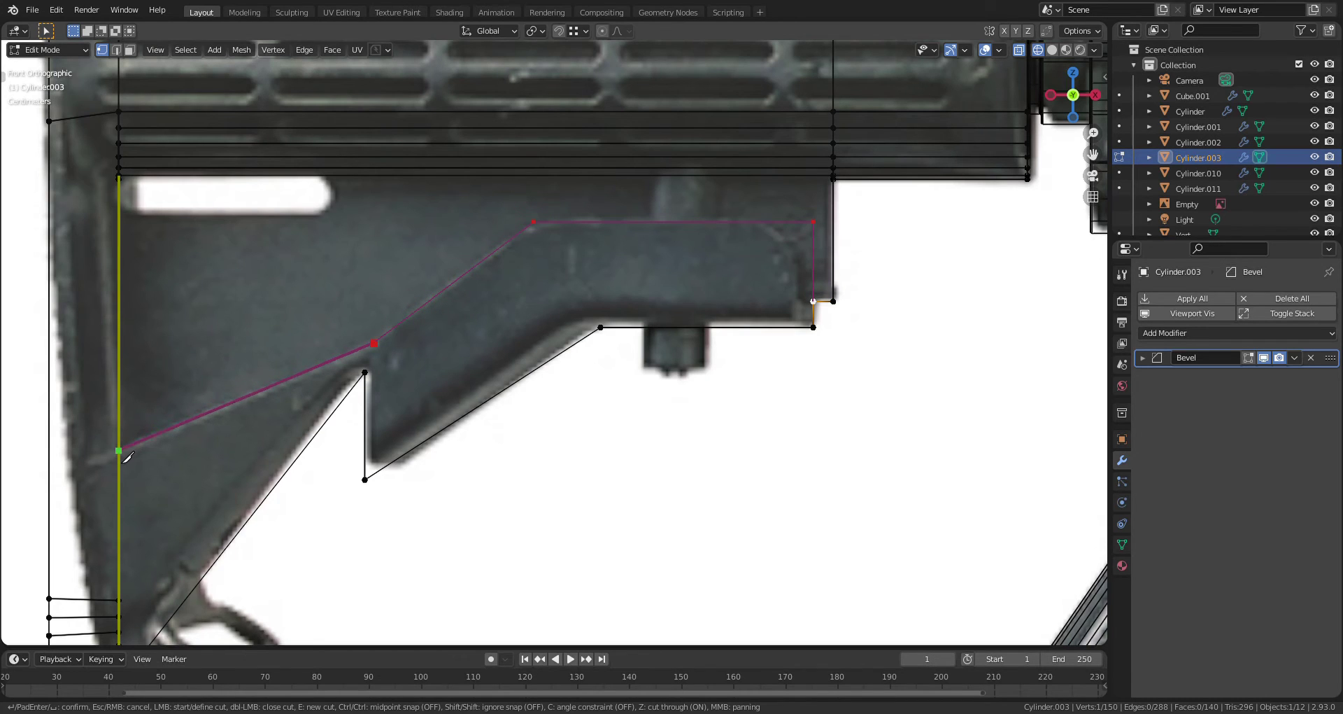
{"action": "left_click", "coordinate": [119, 453]}
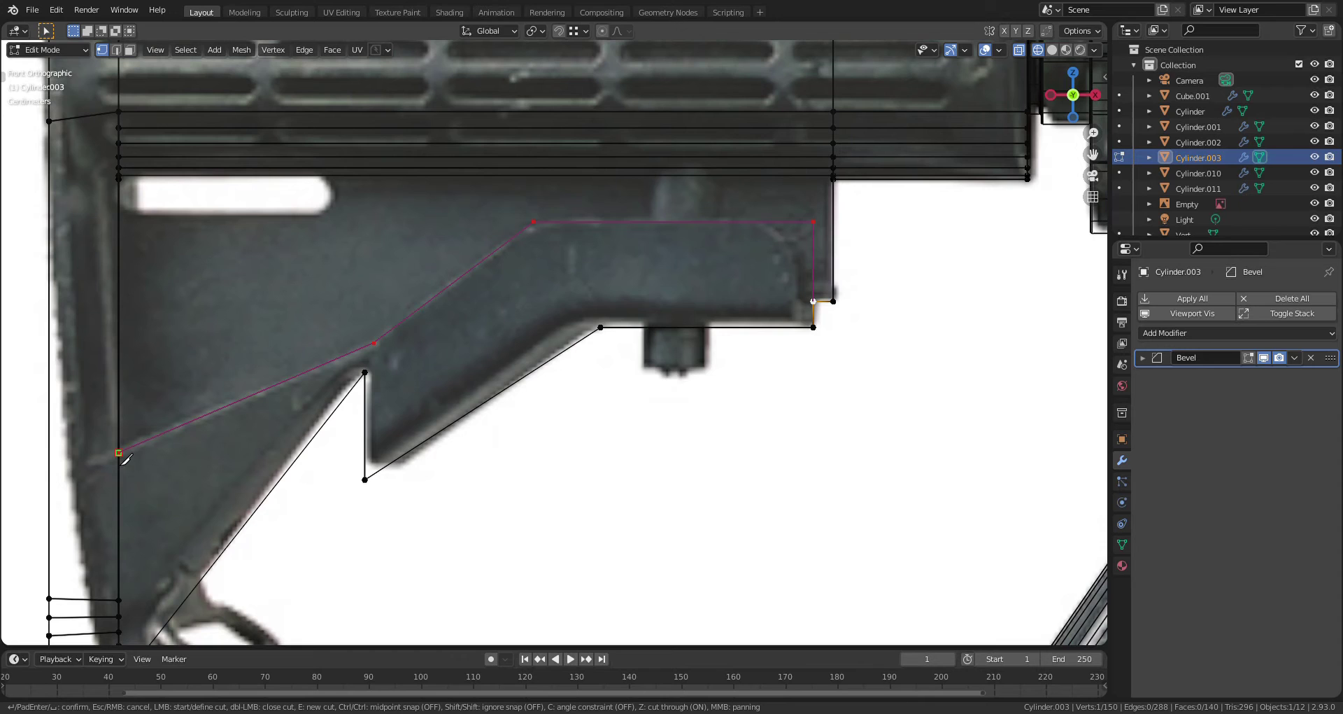
{"action": "key", "text": "Return"}
Return to solid display and extrude the side face below the cut line outward by about 0.02 m
{"action": "middle_click_drag", "start_coordinate": [338, 428], "coordinate": [375, 406], "text": "shift"}
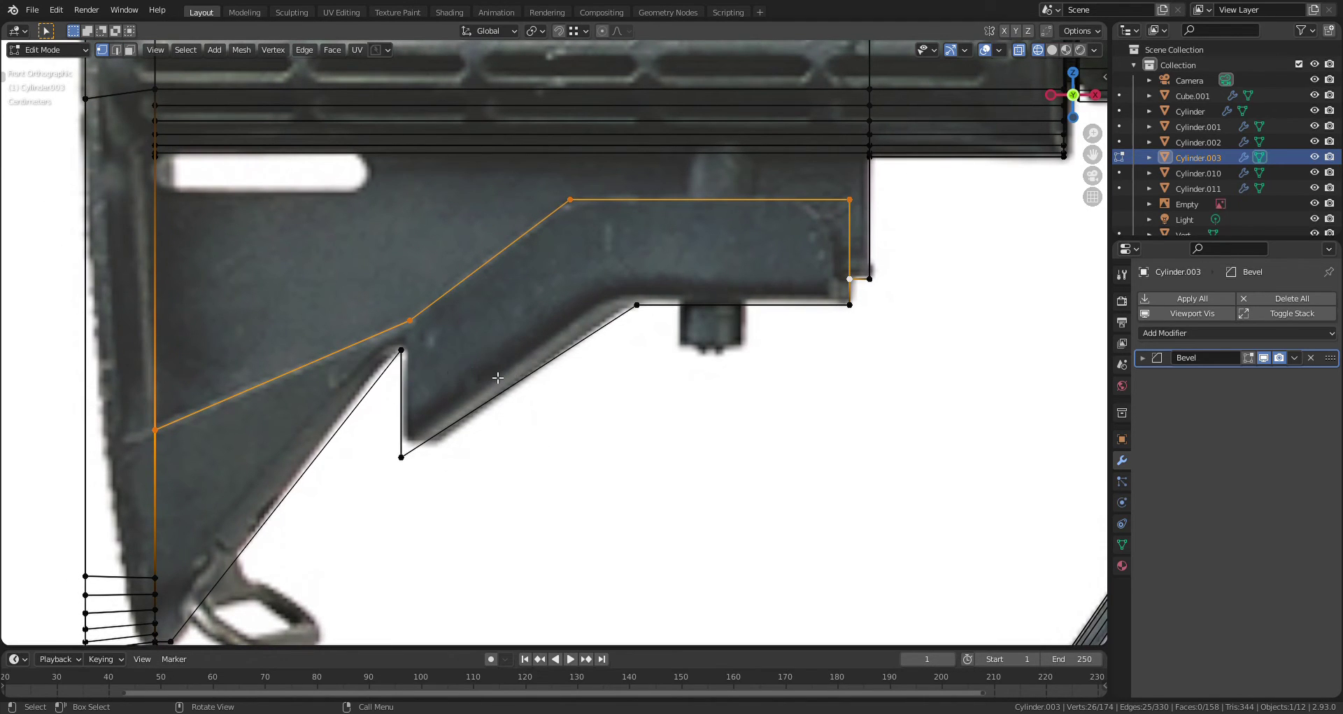
{"action": "key", "text": "z"}
{"action": "left_click", "coordinate": [578, 375]}
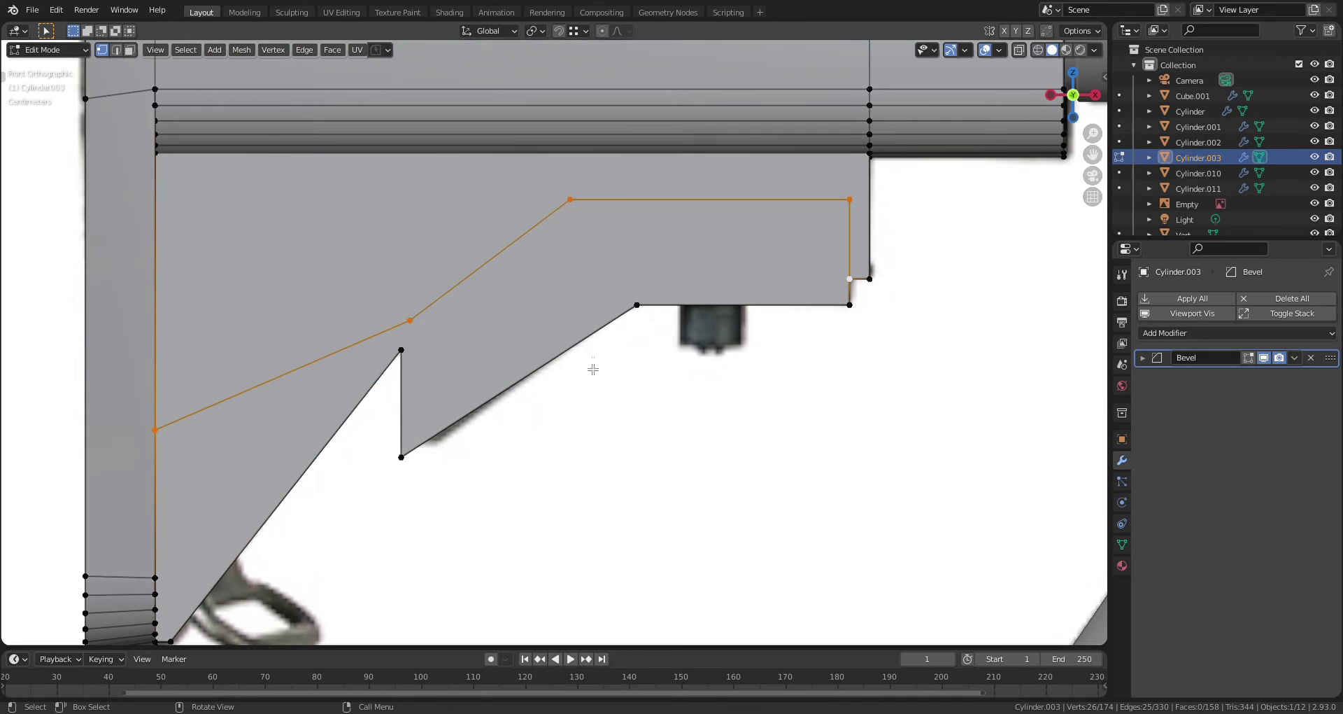
{"action": "middle_click_drag", "start_coordinate": [594, 370], "coordinate": [510, 354]}
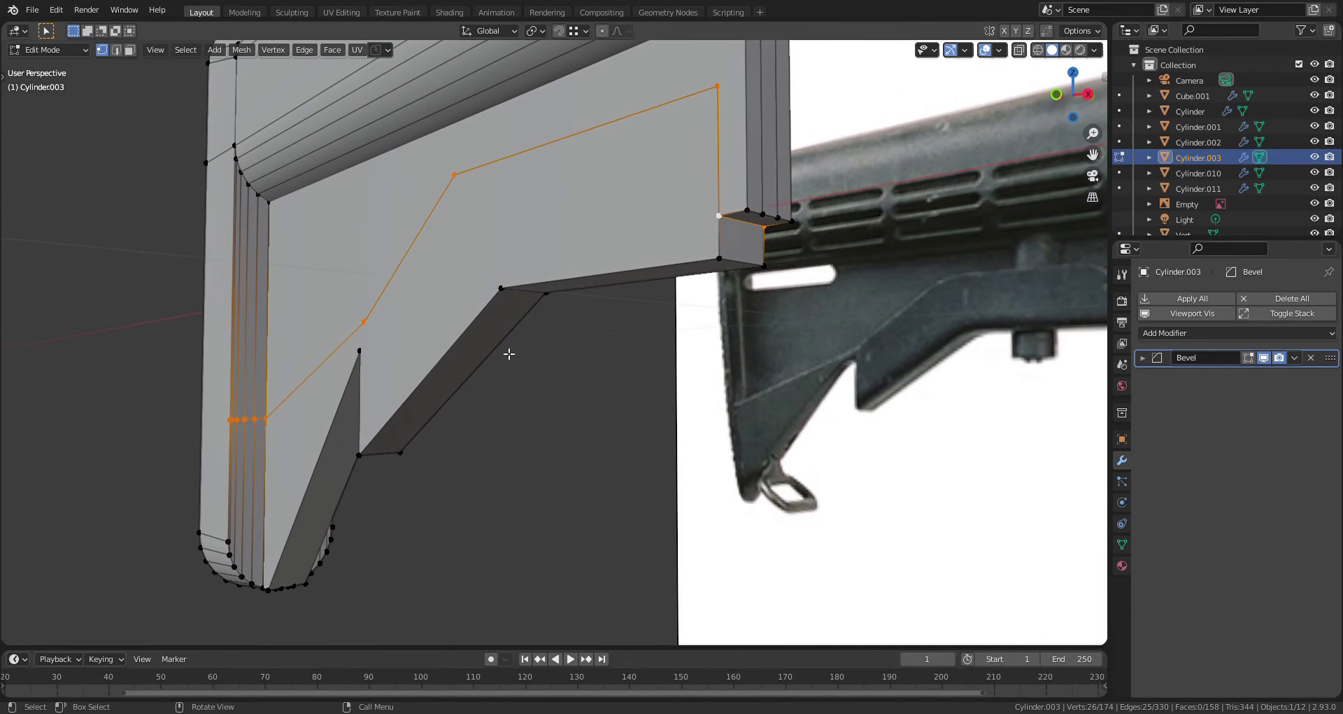
{"action": "left_click", "coordinate": [540, 384]}
{"action": "key", "text": "e"}
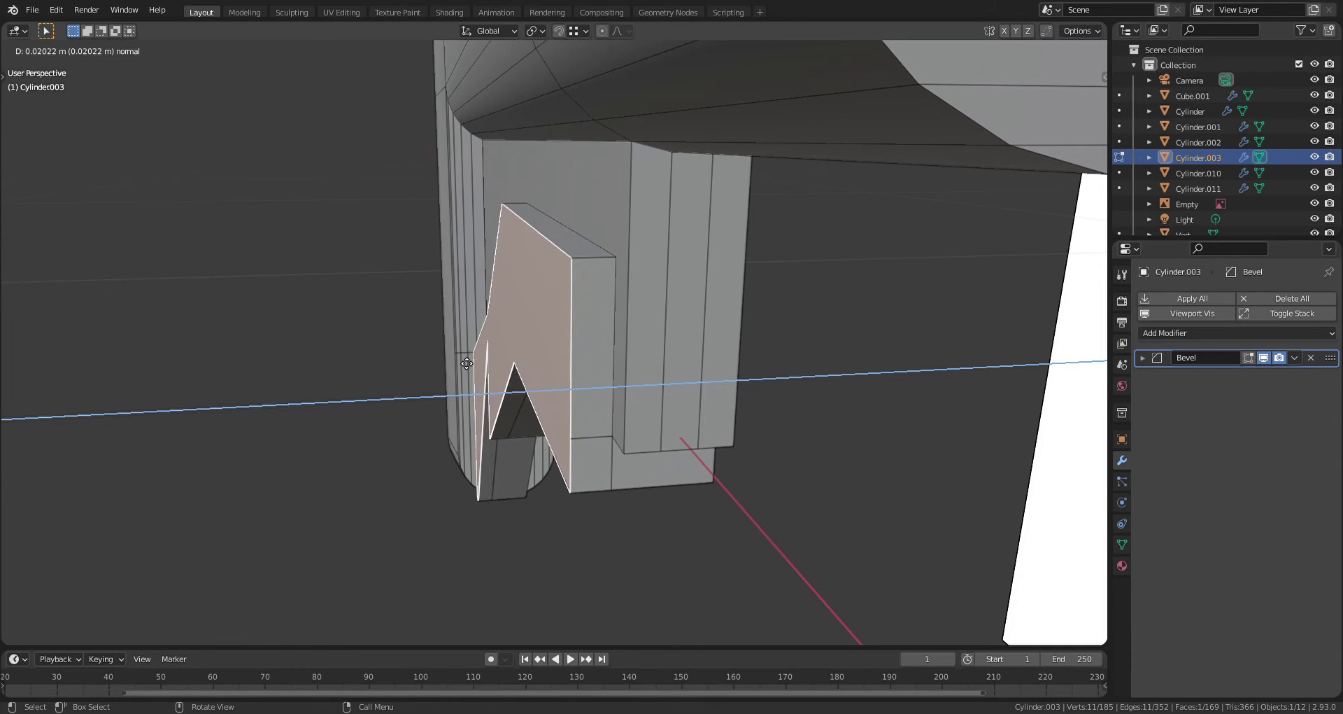
{"action": "left_click", "coordinate": [465, 366]}
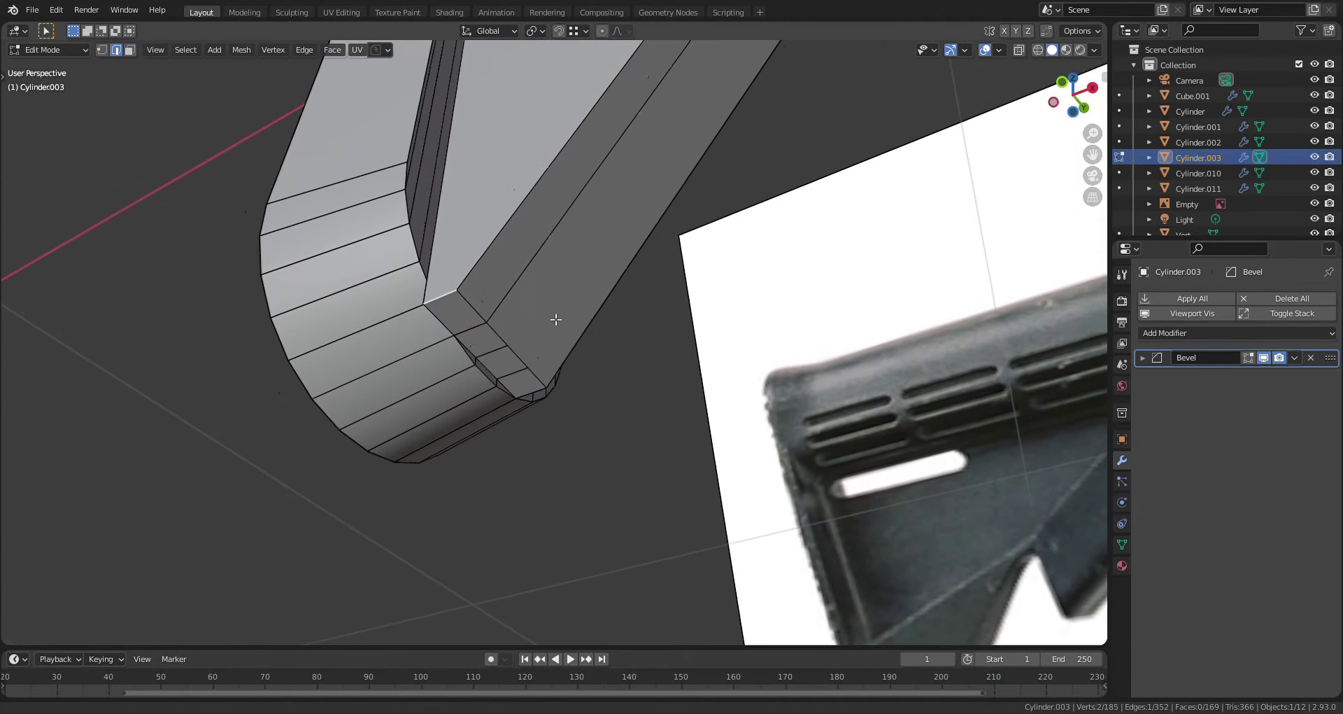
Bevel the short lower corner edge of the extruded panel beside the butt plate about 0.02 m with 8 segments, and return to Object Mode
{"action": "middle_click_drag", "start_coordinate": [555, 317], "coordinate": [630, 300]}
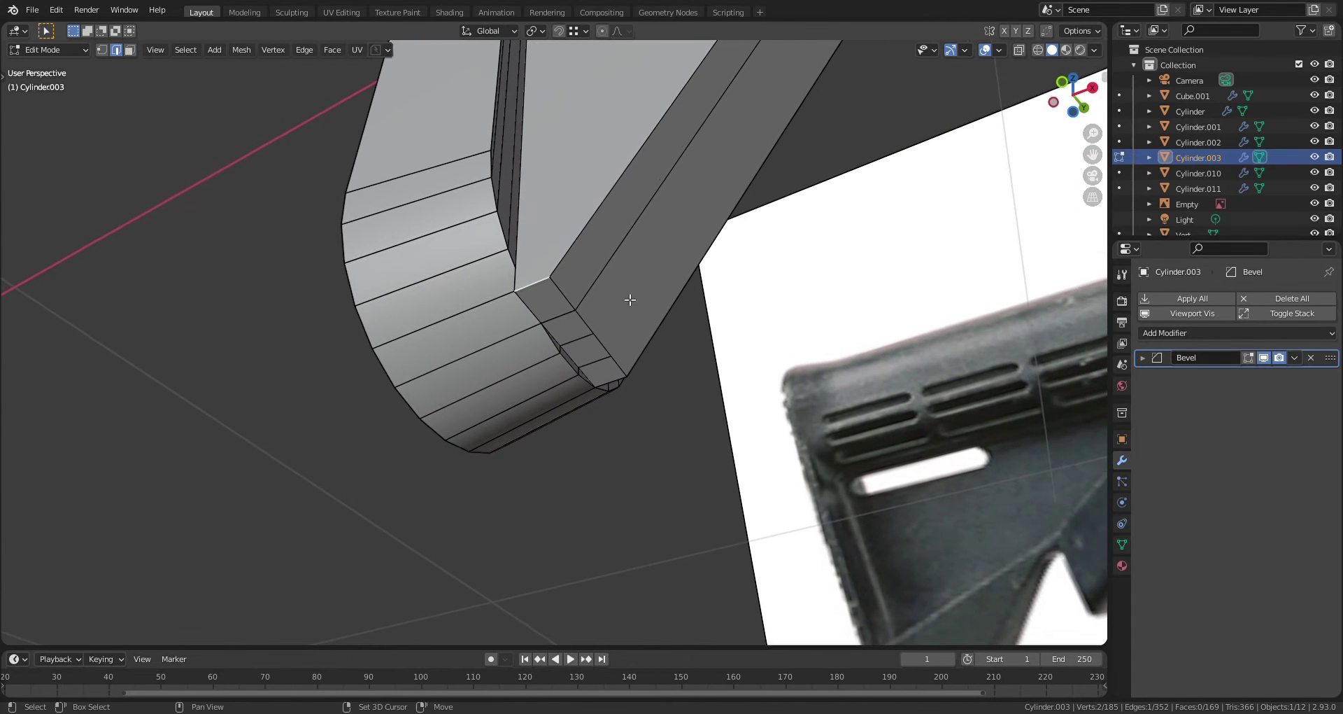
{"action": "middle_click_drag", "start_coordinate": [504, 316], "coordinate": [560, 312]}
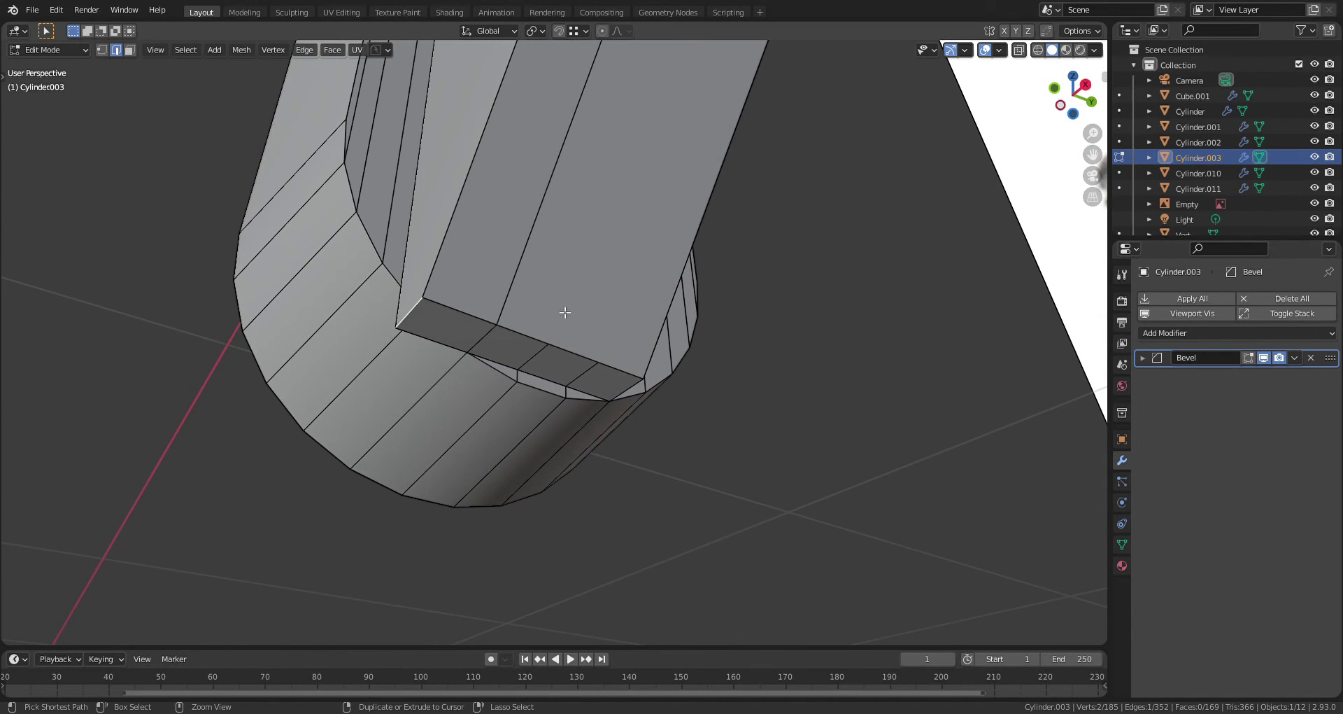
{"action": "key", "text": "ctrl+b"}
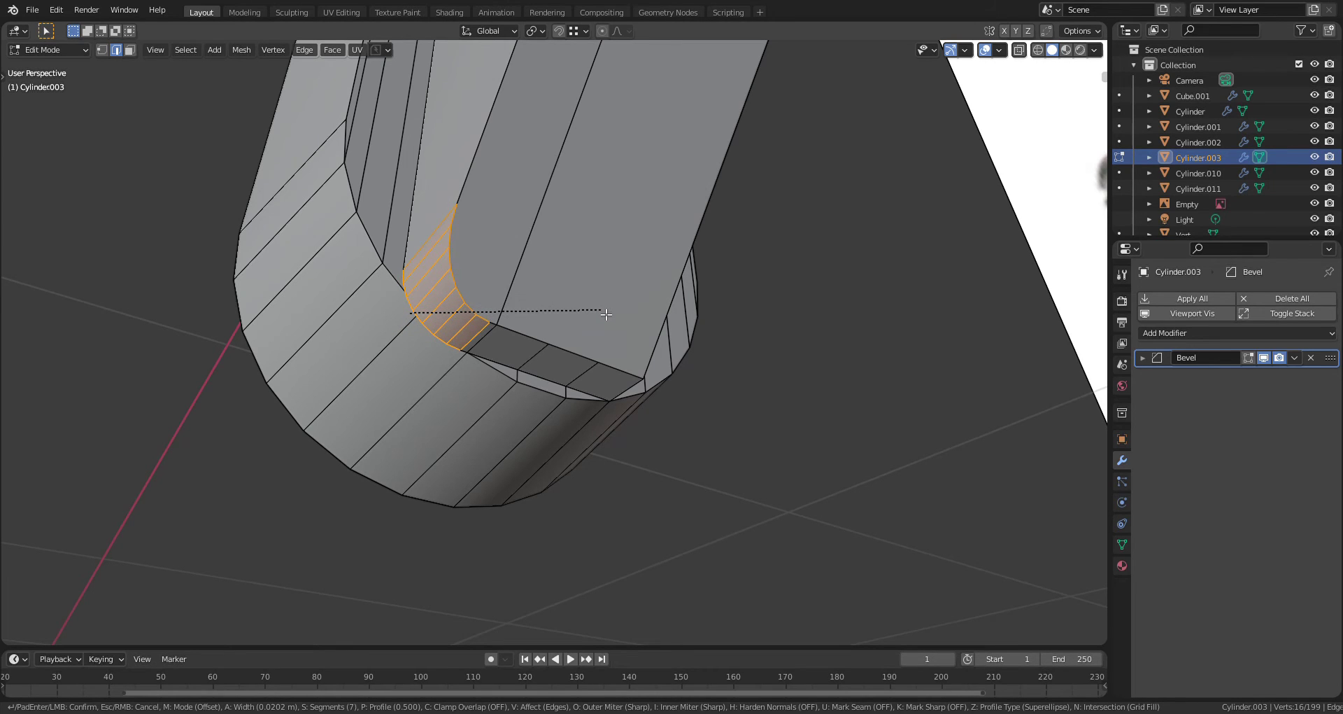
{"action": "left_click", "coordinate": [606, 315]}
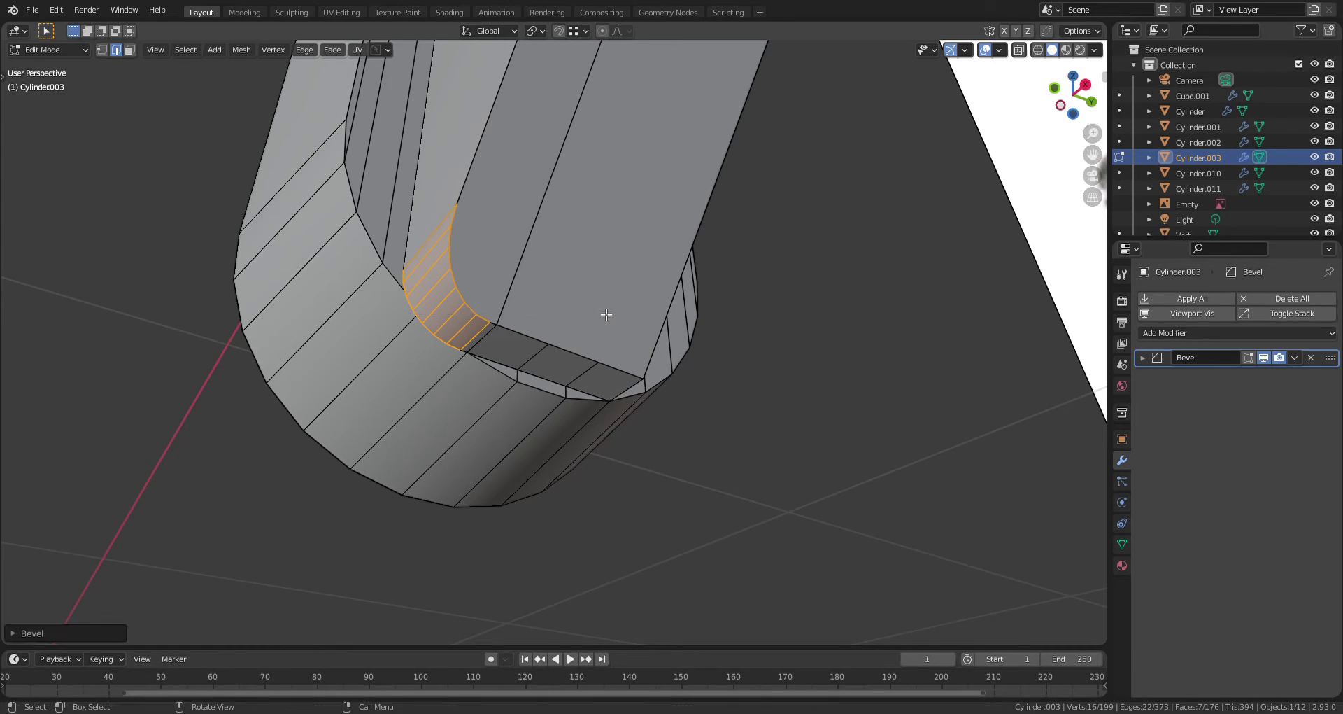
{"action": "left_click", "coordinate": [16, 628]}
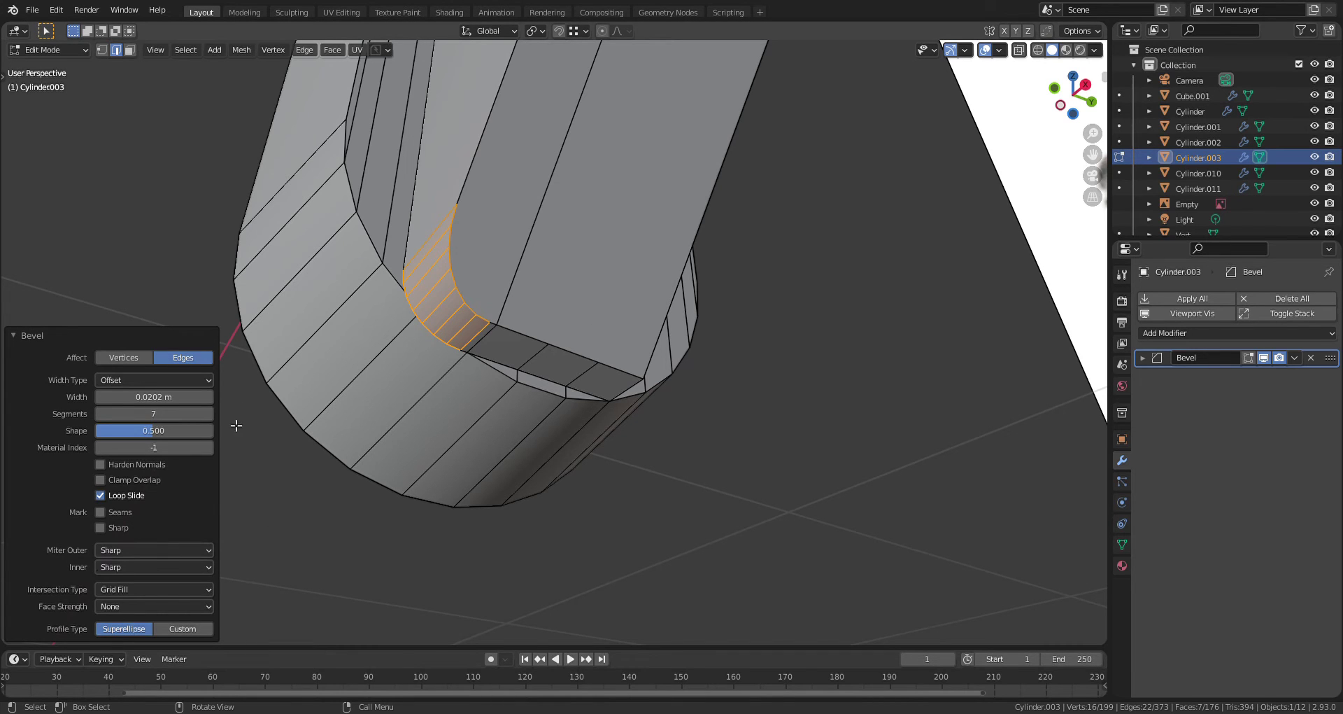
{"action": "left_click", "coordinate": [209, 414]}
{"action": "left_click", "coordinate": [828, 393]}
{"action": "key", "text": "ctrl+Tab"}
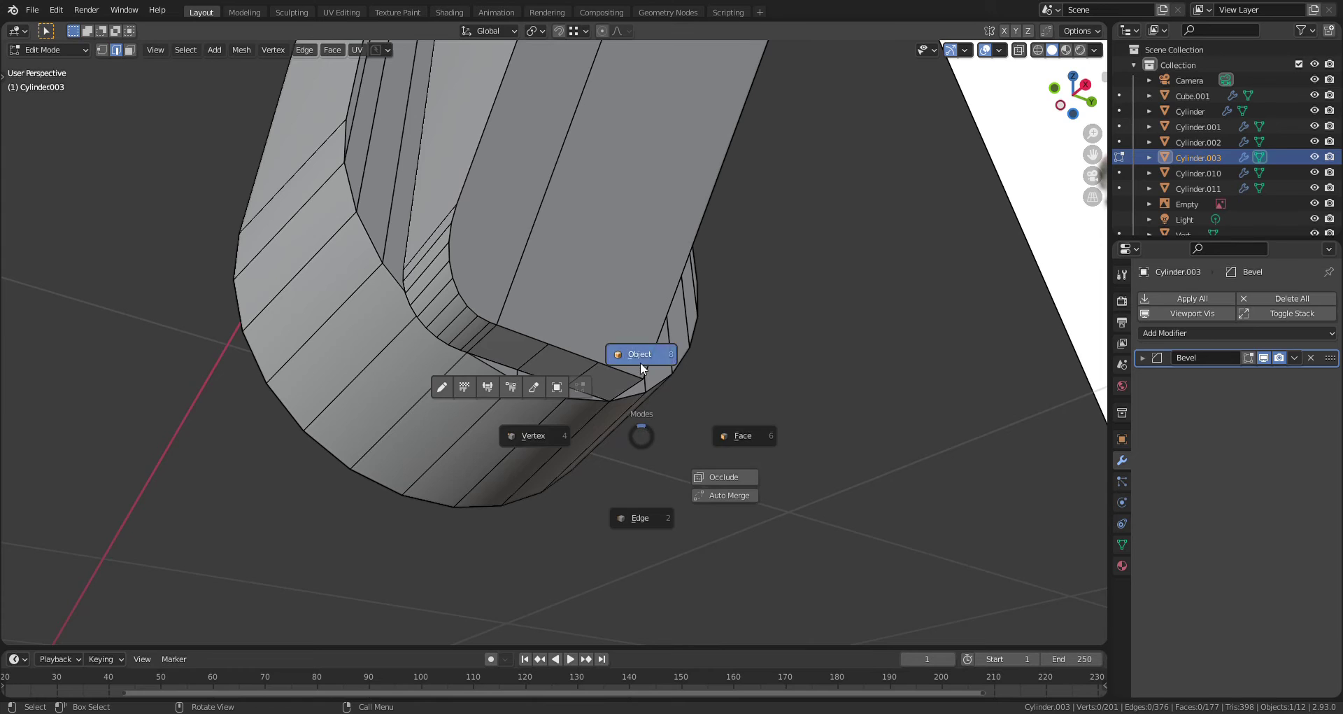
{"action": "left_click", "coordinate": [640, 362]}
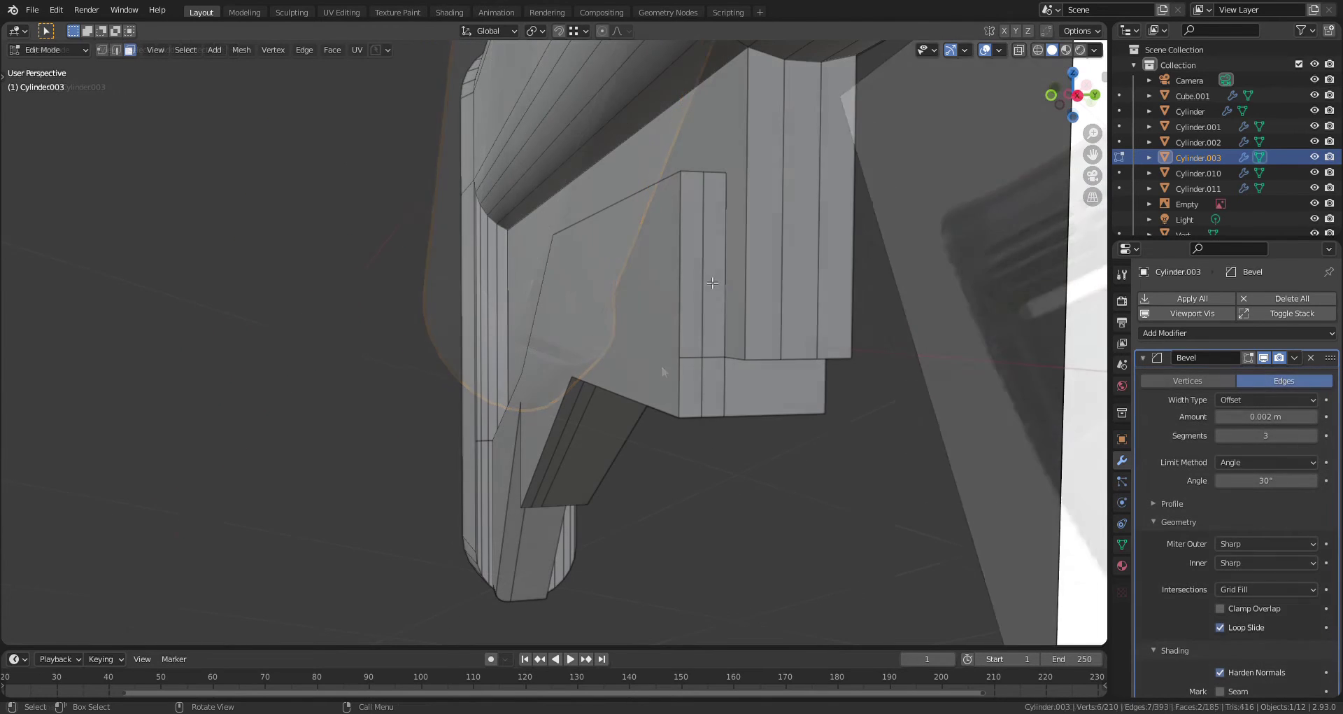
Extrude the three inner ledge faces along the raised side panel's upper edge and lower them about 0.025 m along Z
{"action": "middle_click_drag", "start_coordinate": [712, 283], "coordinate": [563, 539]}
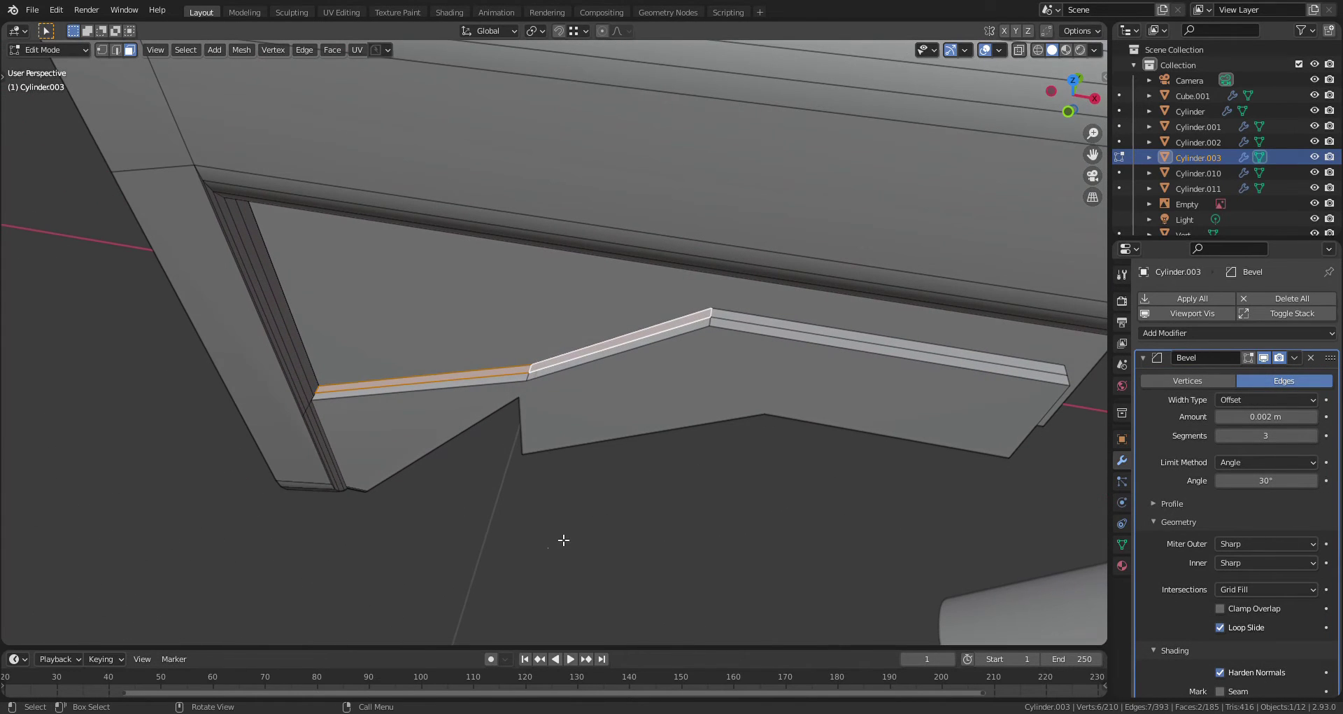
{"action": "left_click", "coordinate": [563, 540]}
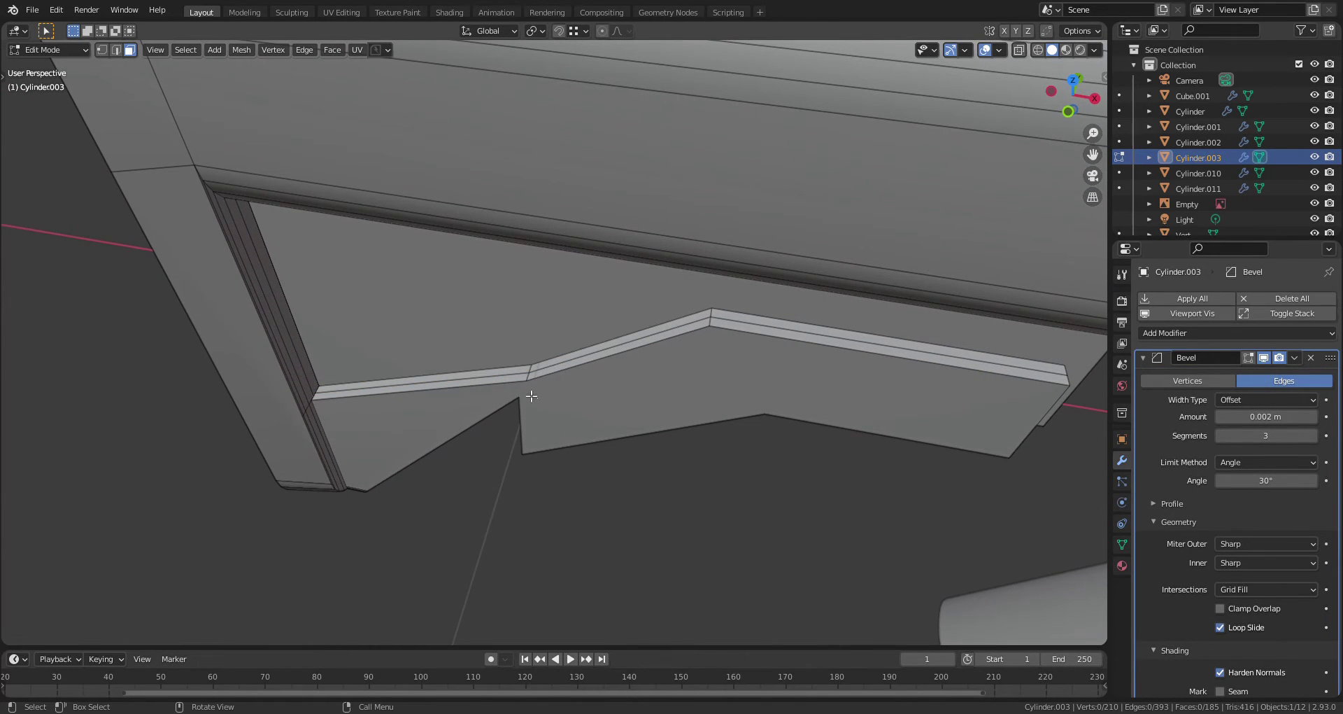
{"action": "left_click", "coordinate": [529, 375]}
{"action": "left_click", "coordinate": [573, 367], "text": "shift"}
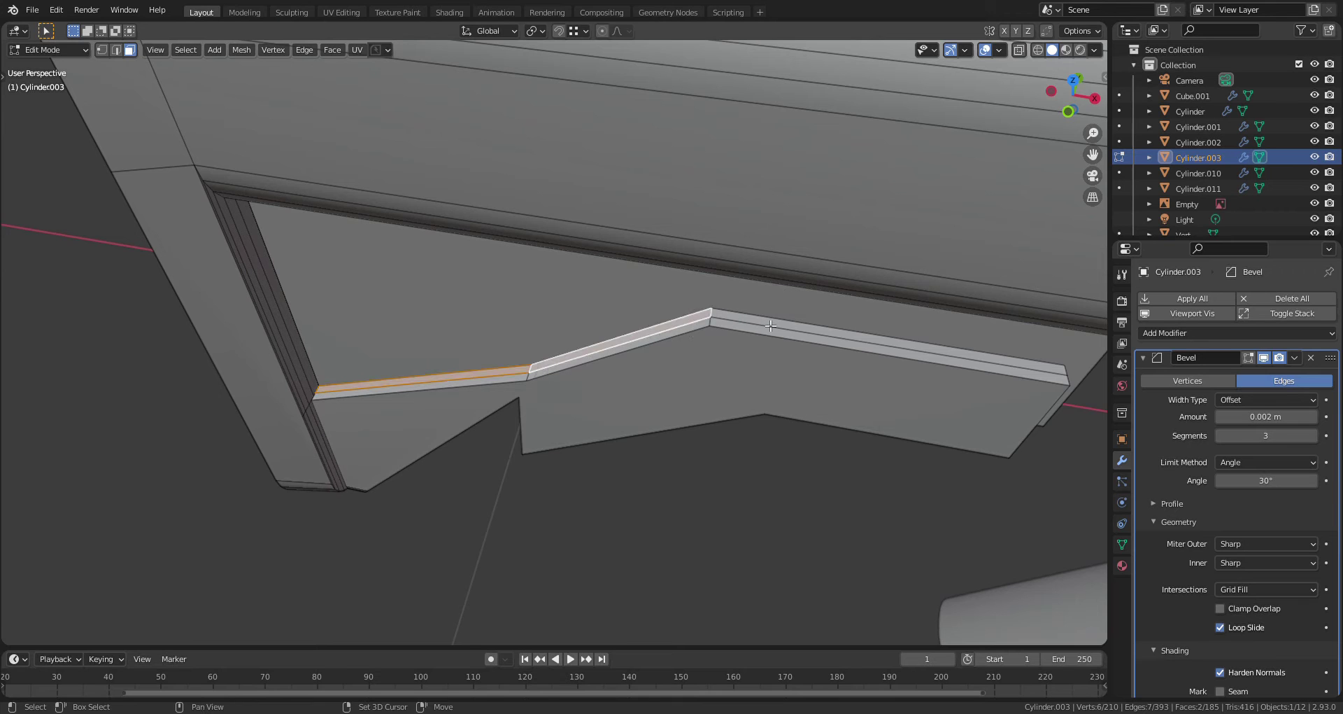
{"action": "left_click", "coordinate": [770, 325], "text": "shift"}
{"action": "middle_click_drag", "start_coordinate": [665, 389], "coordinate": [657, 426]}
{"action": "scroll", "coordinate": [637, 413], "scroll_direction": "up", "scroll_amount": 4}
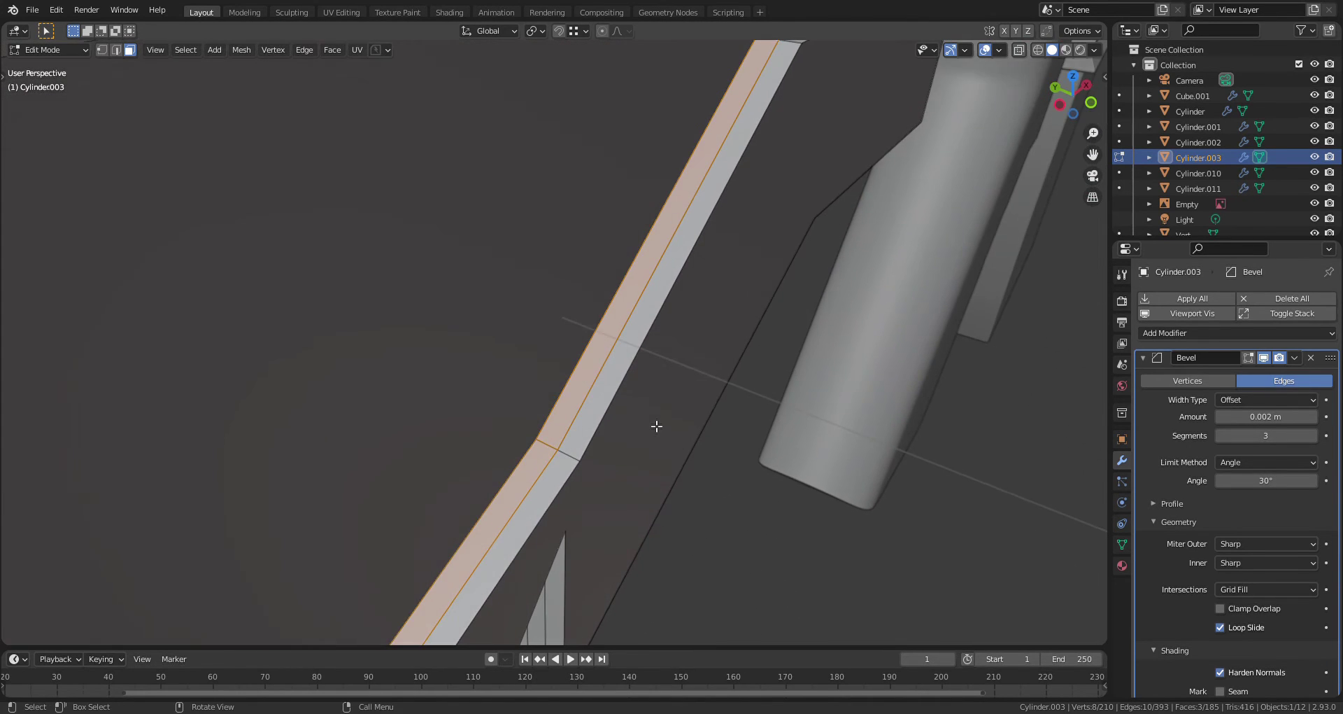
{"action": "key", "text": "e"}
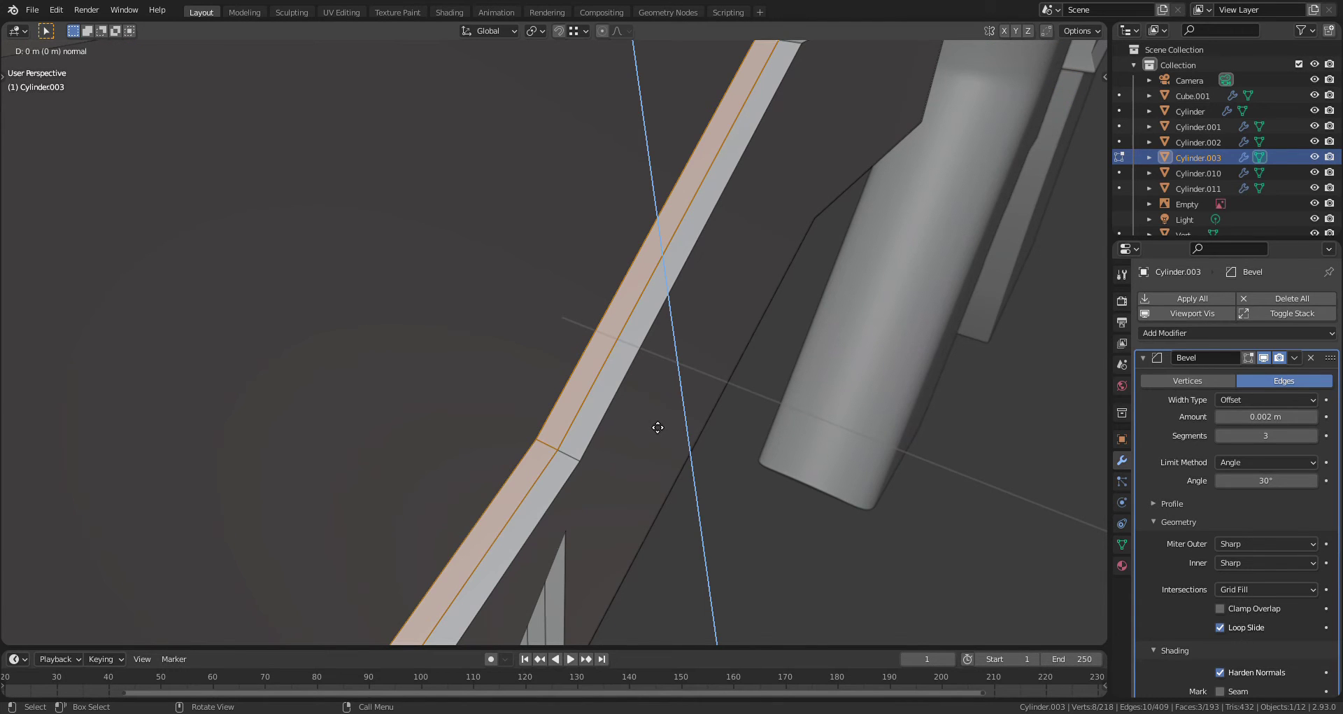
{"action": "key", "text": "z"}
{"action": "key", "text": "z"}
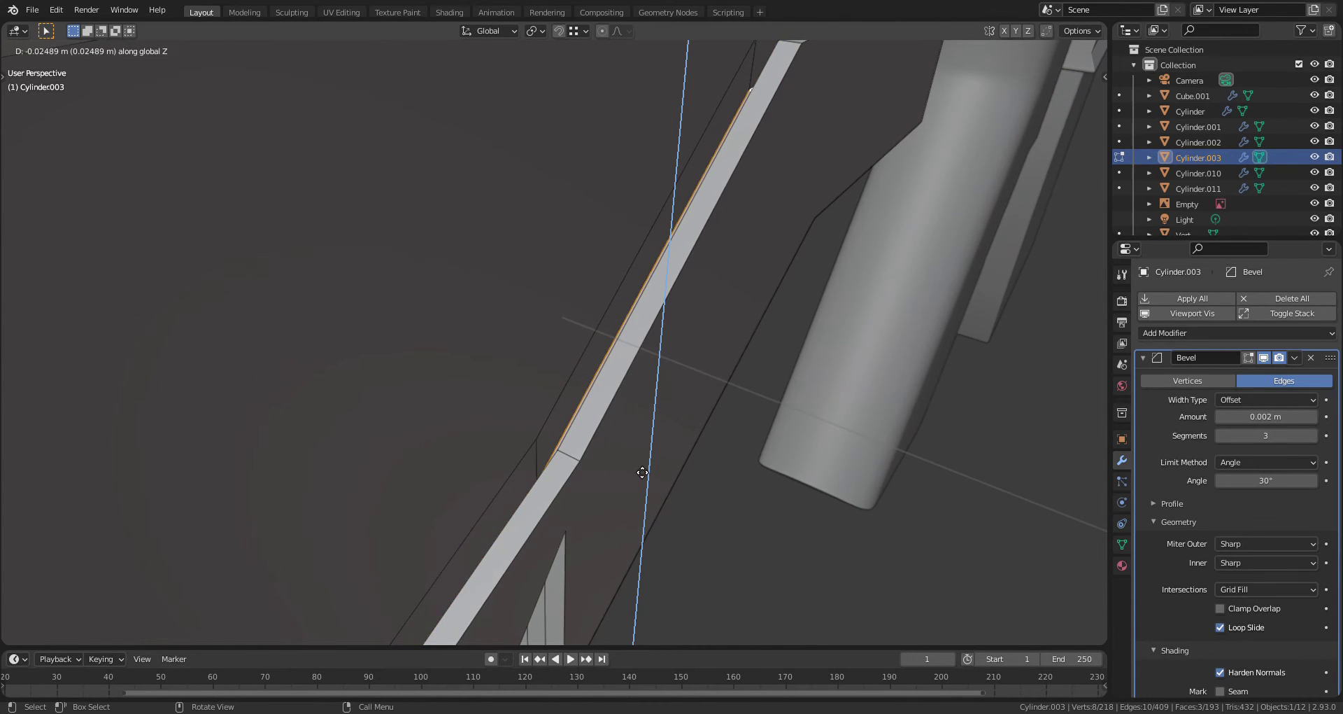
{"action": "right_click", "coordinate": [636, 463]}
{"action": "middle_click_drag", "start_coordinate": [636, 463], "coordinate": [677, 465]}
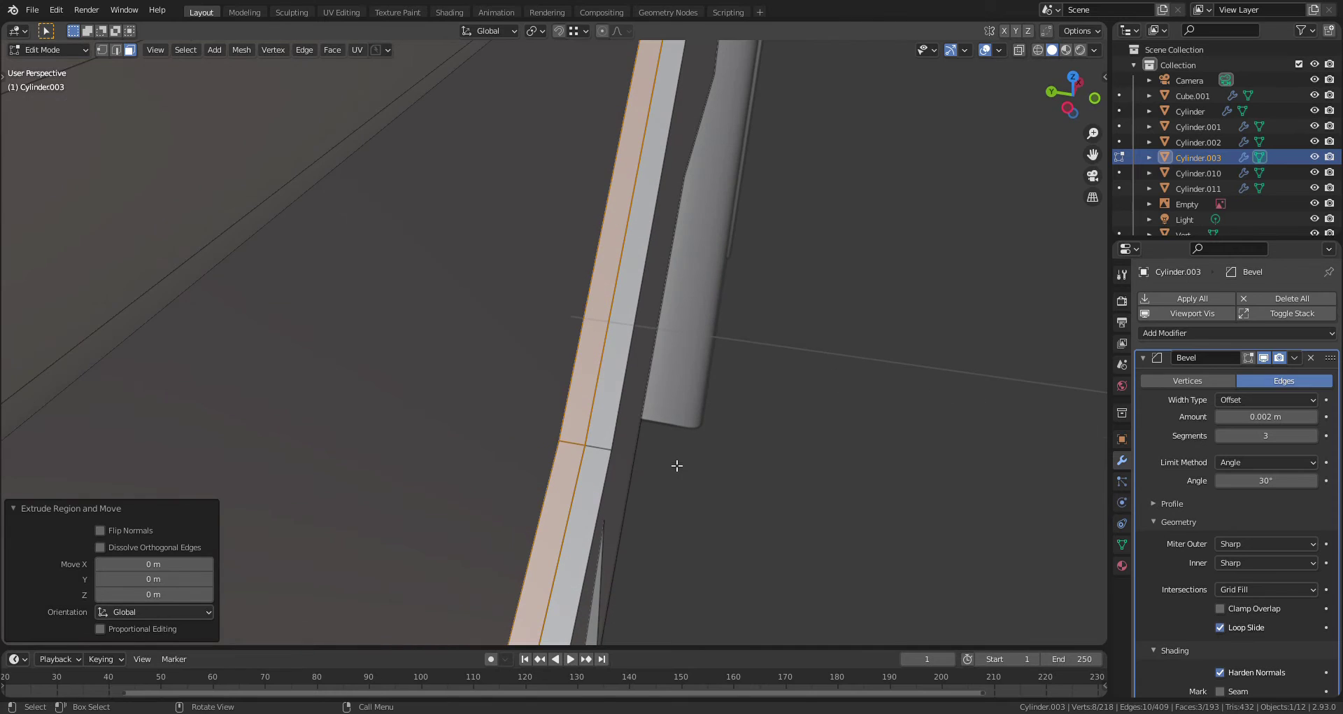
{"action": "key", "text": "g"}
{"action": "key", "text": "z"}
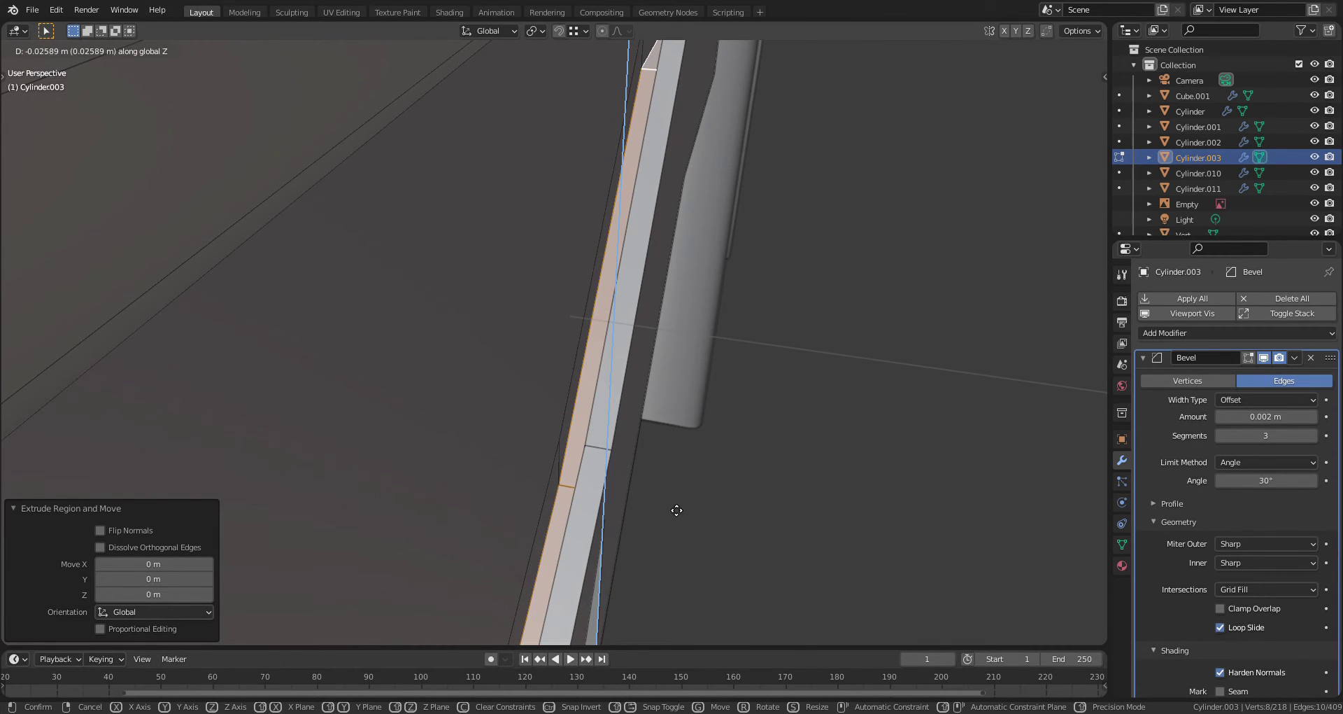
{"action": "left_click", "coordinate": [676, 508]}
Move the extruded ledge's small front end face down about 0.06 m along Z, snapped to the corner of the panel's lower edge
{"action": "middle_click_drag", "start_coordinate": [675, 507], "coordinate": [773, 427]}
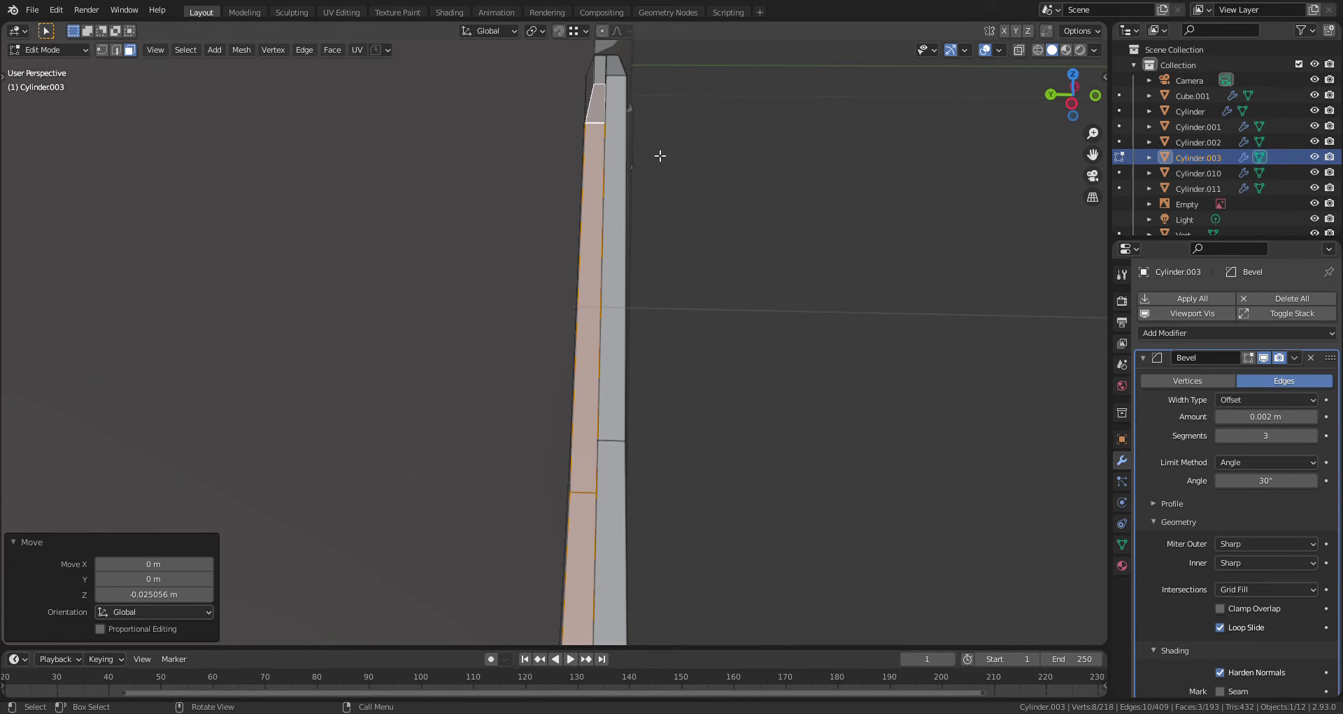
{"action": "left_click", "coordinate": [605, 116]}
{"action": "middle_click_drag", "start_coordinate": [799, 165], "coordinate": [676, 366]}
{"action": "scroll", "coordinate": [535, 177], "scroll_direction": "up", "scroll_amount": 3}
{"action": "scroll", "coordinate": [535, 177], "scroll_direction": "down", "scroll_amount": 6}
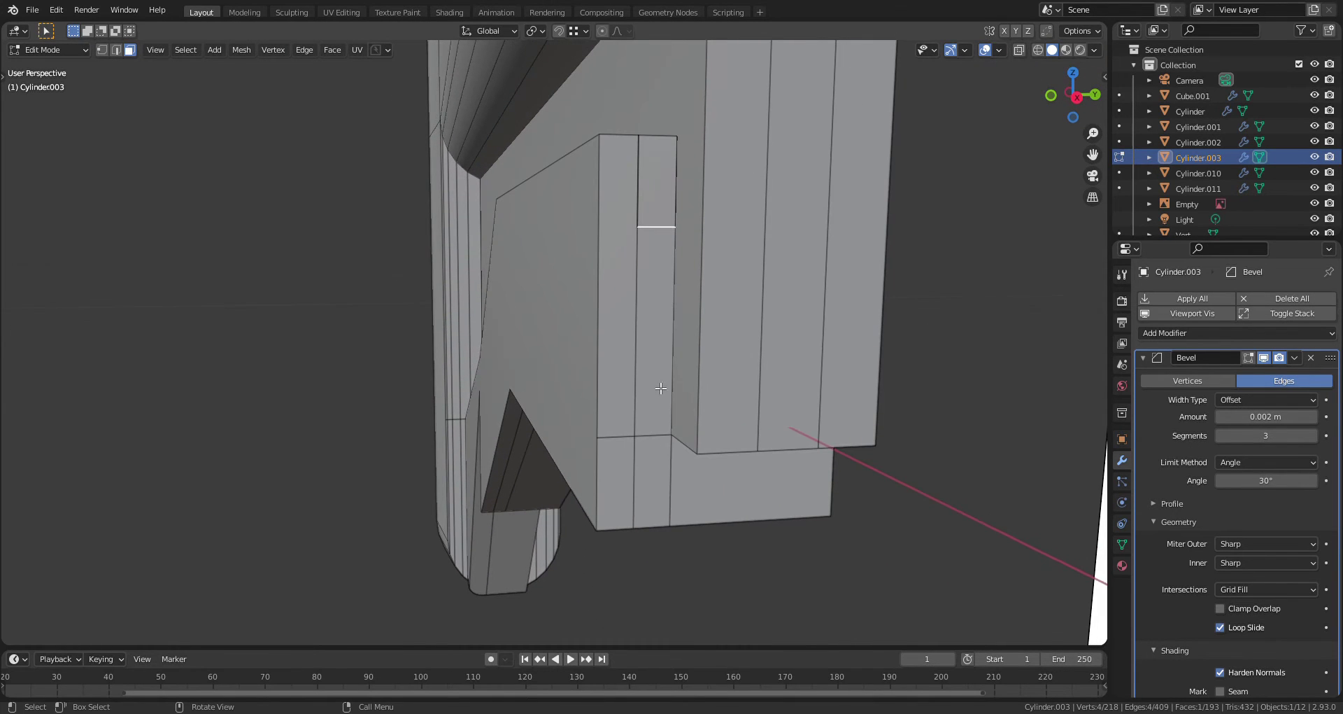
{"action": "key", "text": "g"}
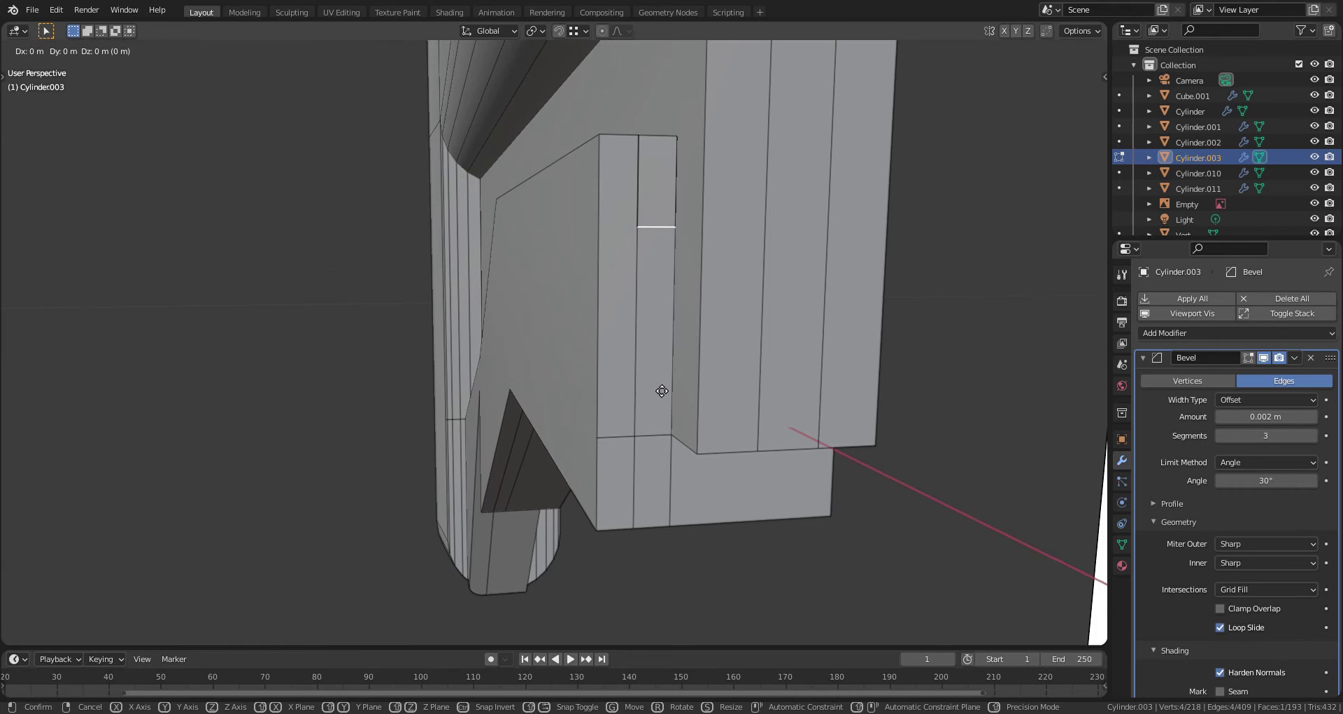
{"action": "key", "text": "z"}
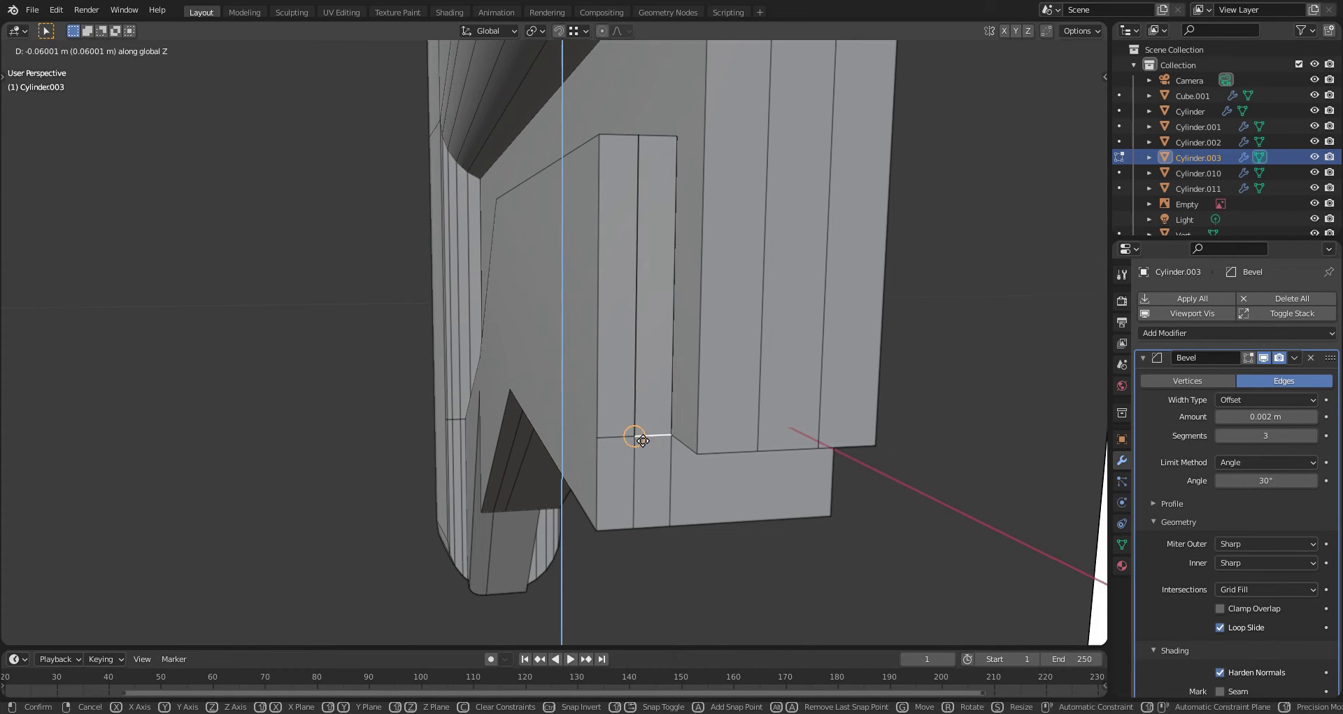
{"action": "left_click", "coordinate": [643, 440]}
Delete the two overlapping narrow faces on the front end of the extruded ledge
{"action": "left_click", "coordinate": [660, 376]}
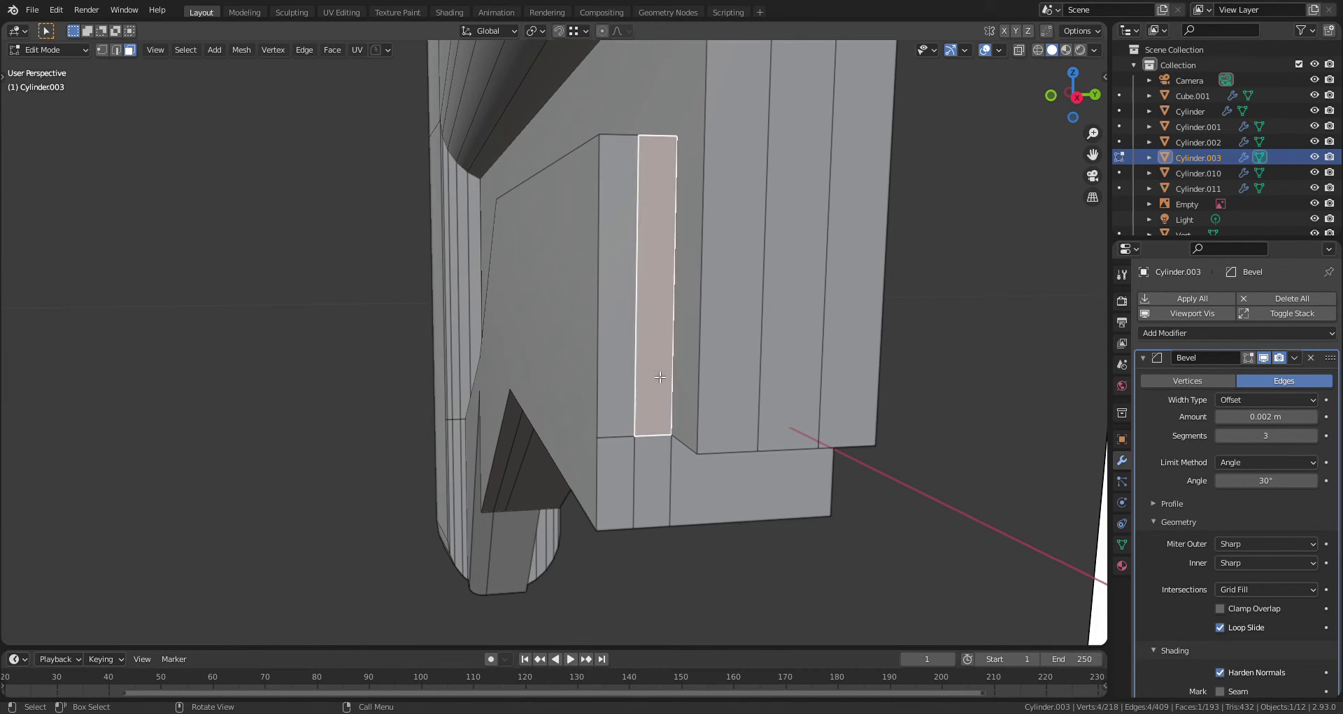
{"action": "key", "text": "z"}
{"action": "key", "text": "x"}
{"action": "left_click", "coordinate": [660, 377]}
{"action": "left_click", "coordinate": [660, 377]}
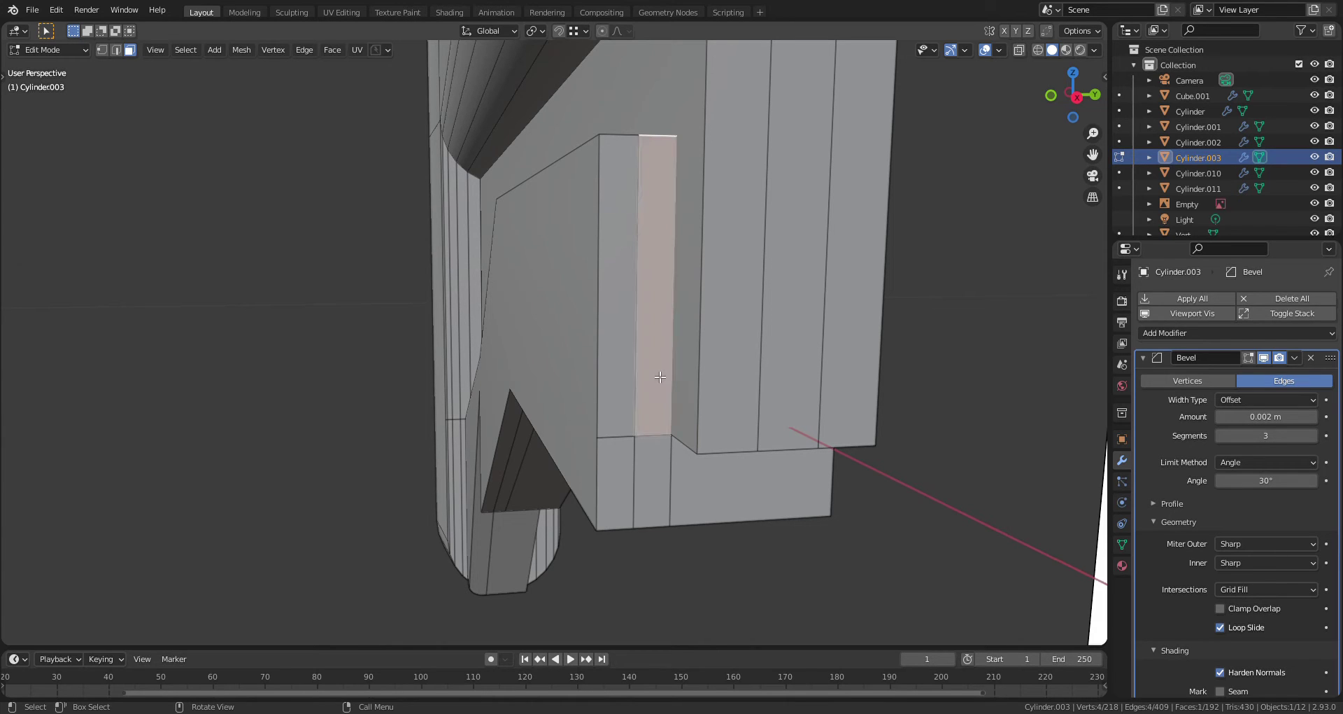
{"action": "key", "text": "x"}
{"action": "left_click", "coordinate": [655, 372]}
Select the leftover edges running along the lowered ledge and down its front end, and dissolve them
{"action": "middle_click_drag", "start_coordinate": [666, 353], "coordinate": [840, 357]}
{"action": "key", "text": "ctrl+Tab"}
{"action": "left_click", "coordinate": [826, 402]}
{"action": "left_click", "coordinate": [759, 322]}
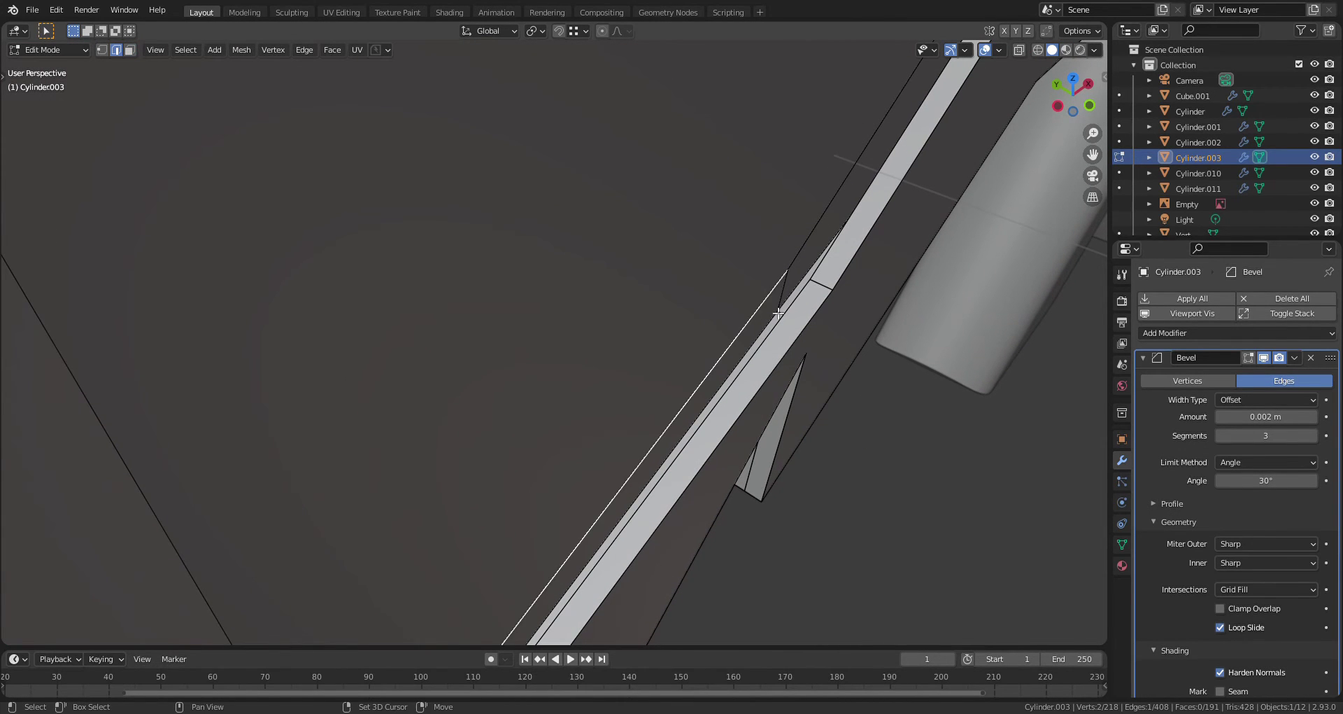
{"action": "left_click", "coordinate": [787, 296], "text": "shift"}
{"action": "left_click", "coordinate": [796, 265], "text": "shift"}
{"action": "middle_click_drag", "start_coordinate": [958, 194], "coordinate": [657, 306], "text": "shift"}
{"action": "left_click", "coordinate": [666, 238], "text": "shift"}
{"action": "left_click", "coordinate": [785, 212], "text": "shift"}
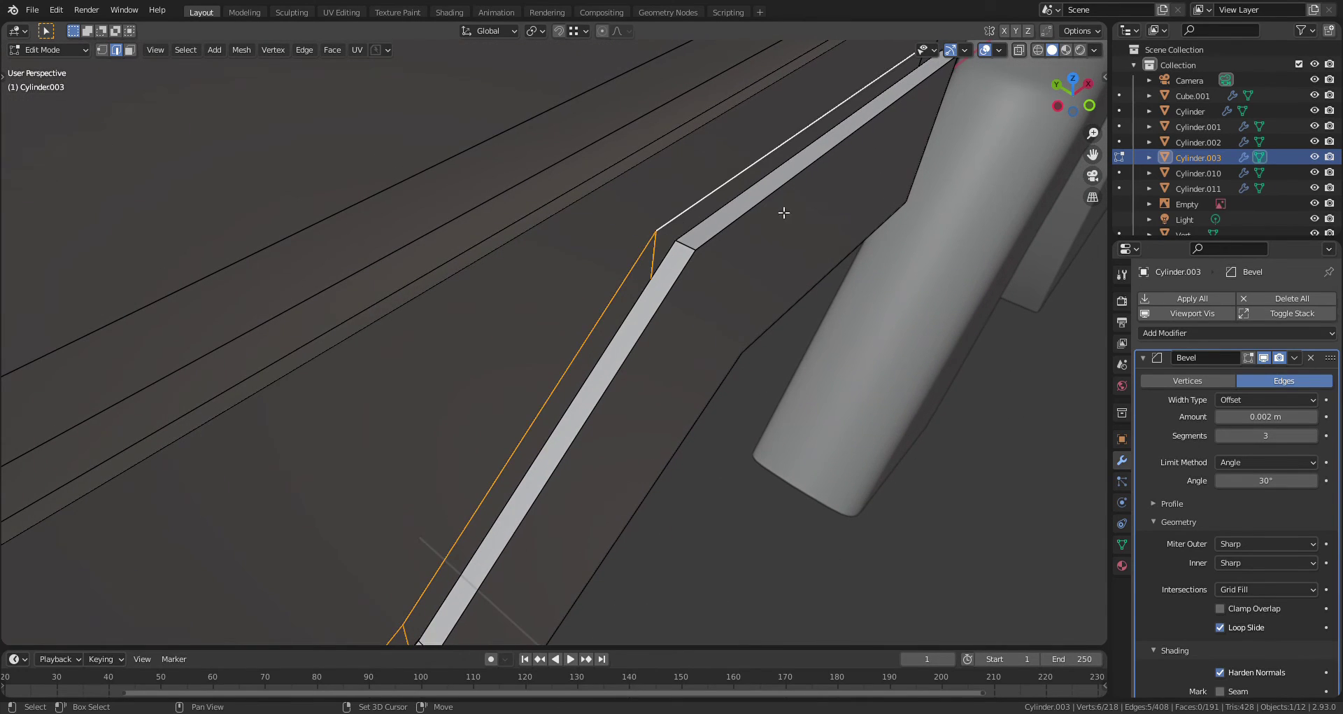
{"action": "middle_click_drag", "start_coordinate": [785, 212], "coordinate": [781, 425], "text": "shift"}
{"action": "left_click", "coordinate": [982, 454], "text": "shift"}
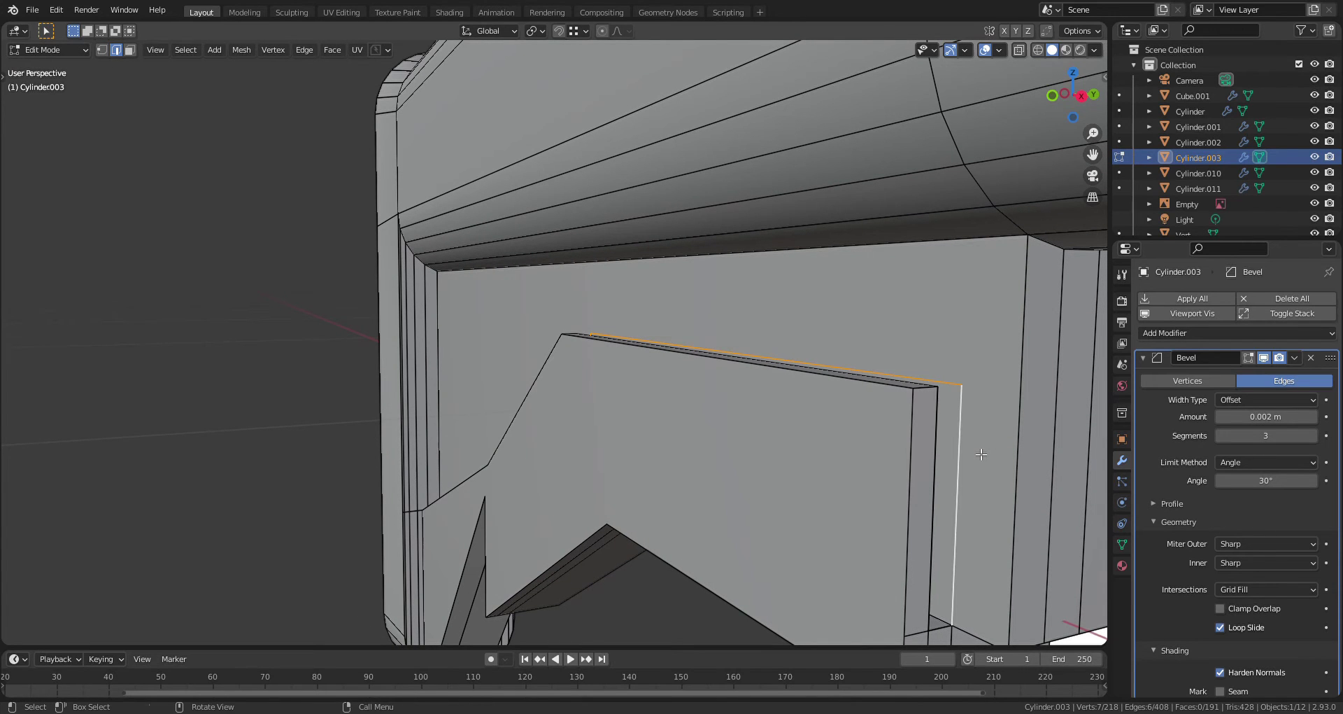
{"action": "key", "text": "ctrl+x"}
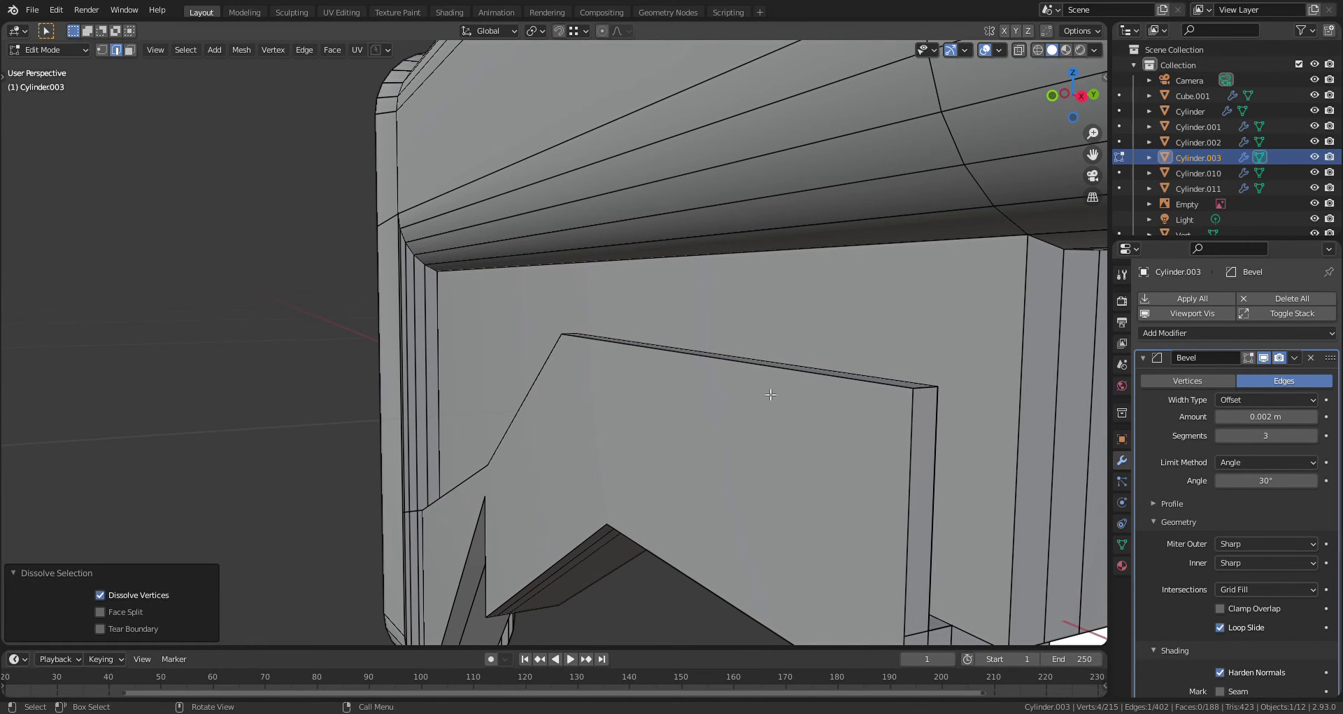
Delete the three overlapping small faces at the ledge's rear end beside the butt plate
{"action": "middle_click_drag", "start_coordinate": [770, 395], "coordinate": [45, 477]}
{"action": "key", "text": "x"}
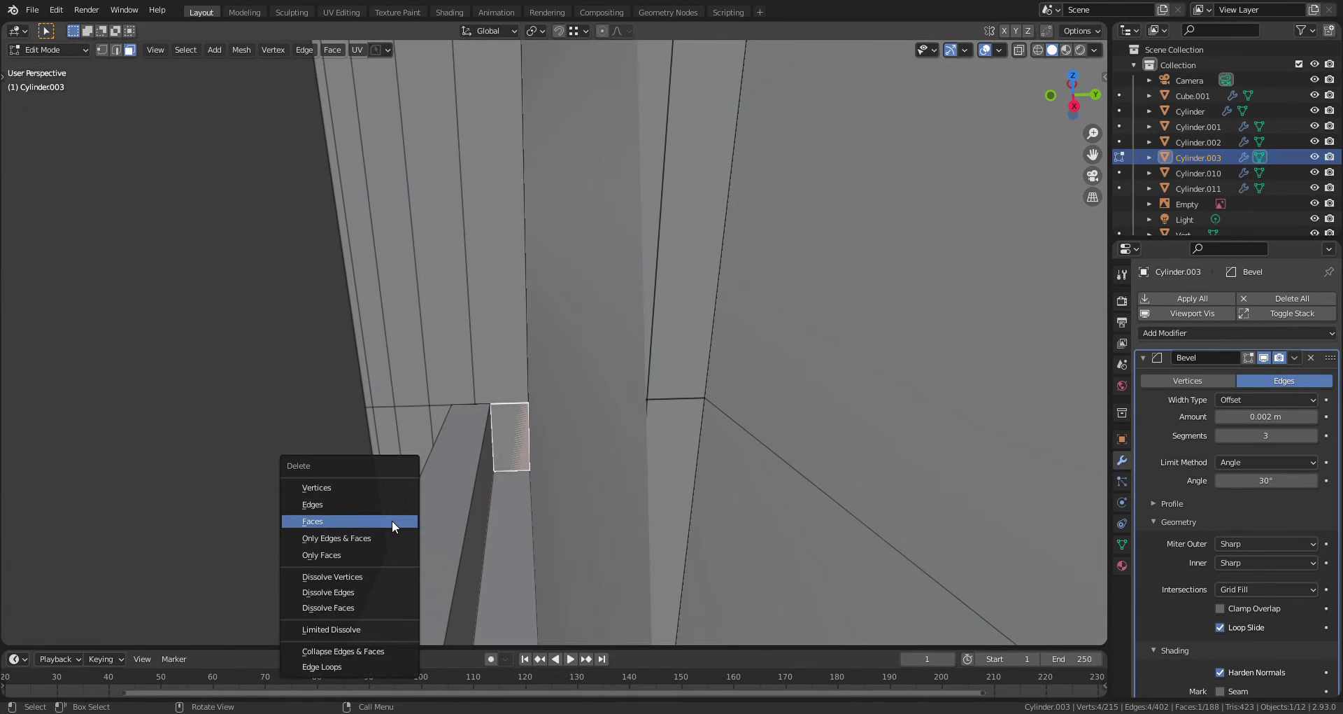
{"action": "left_click", "coordinate": [391, 521]}
{"action": "left_click", "coordinate": [515, 460]}
{"action": "key", "text": "x"}
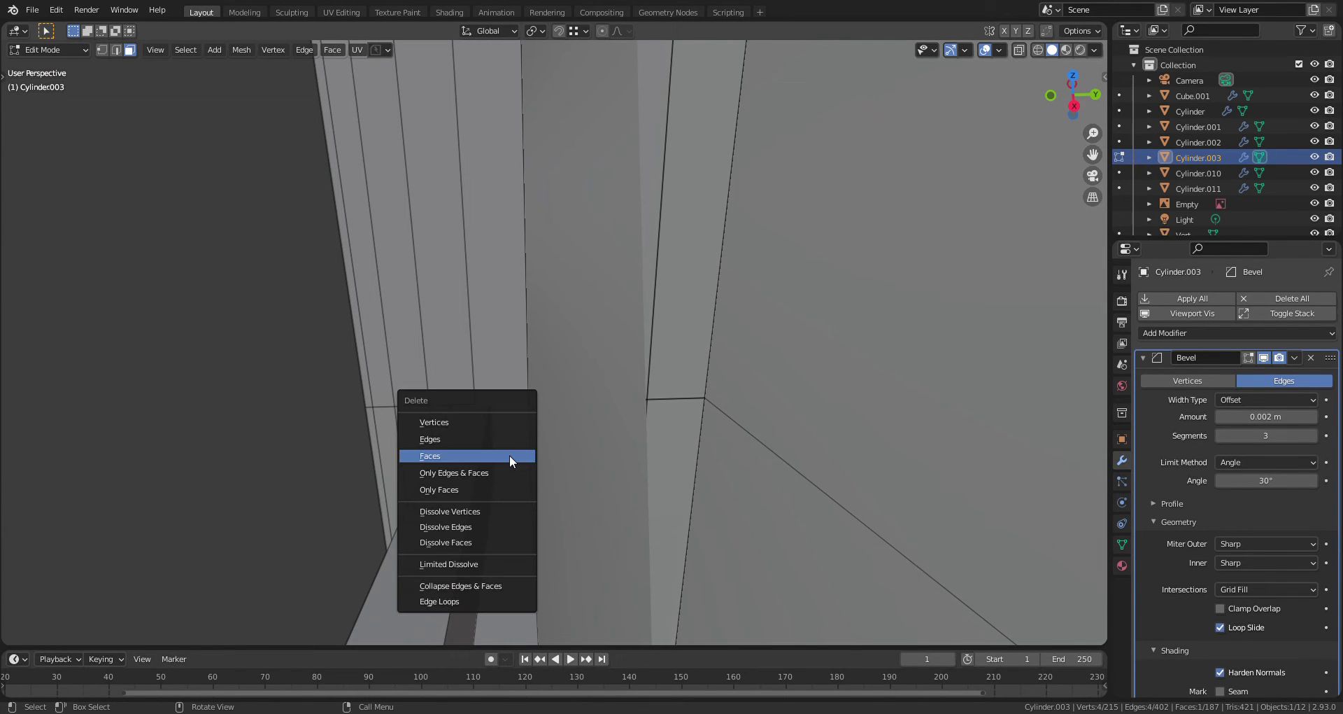
{"action": "left_click", "coordinate": [509, 454]}
{"action": "middle_click_drag", "start_coordinate": [509, 481], "coordinate": [462, 495]}
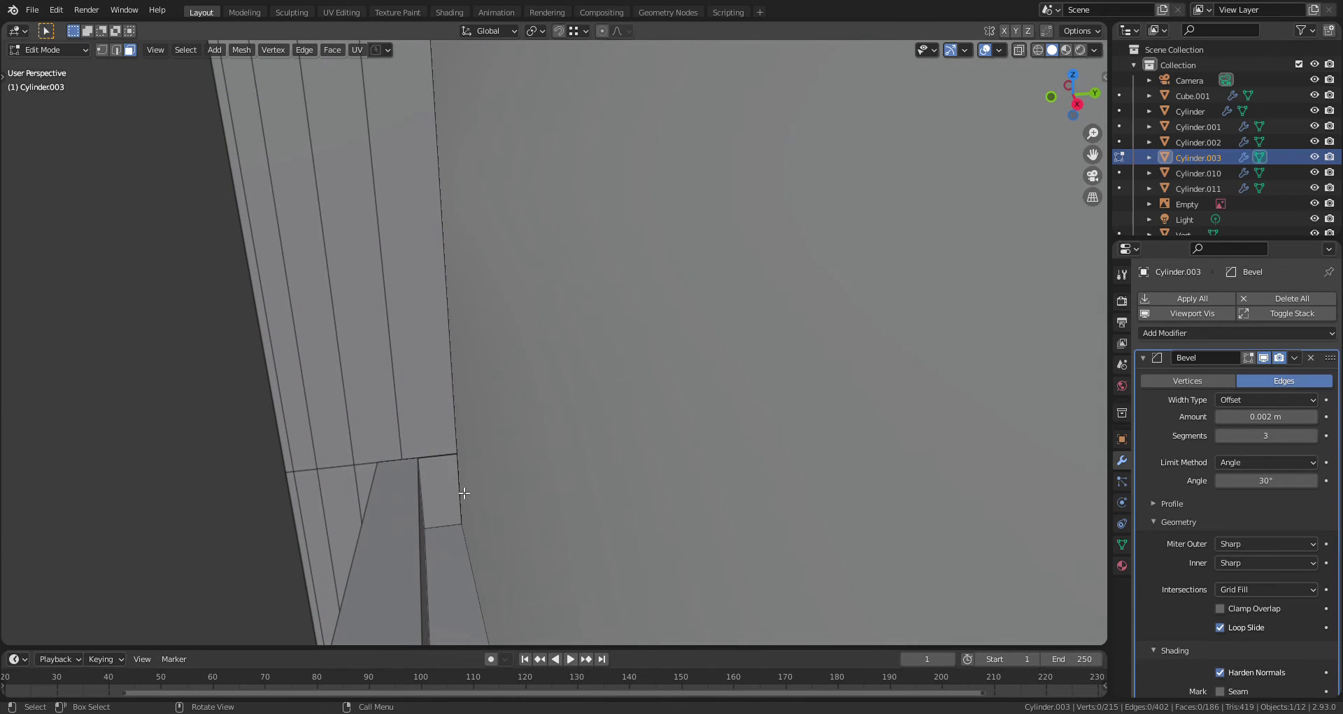
{"action": "left_click", "coordinate": [455, 496]}
{"action": "key", "text": "g"}
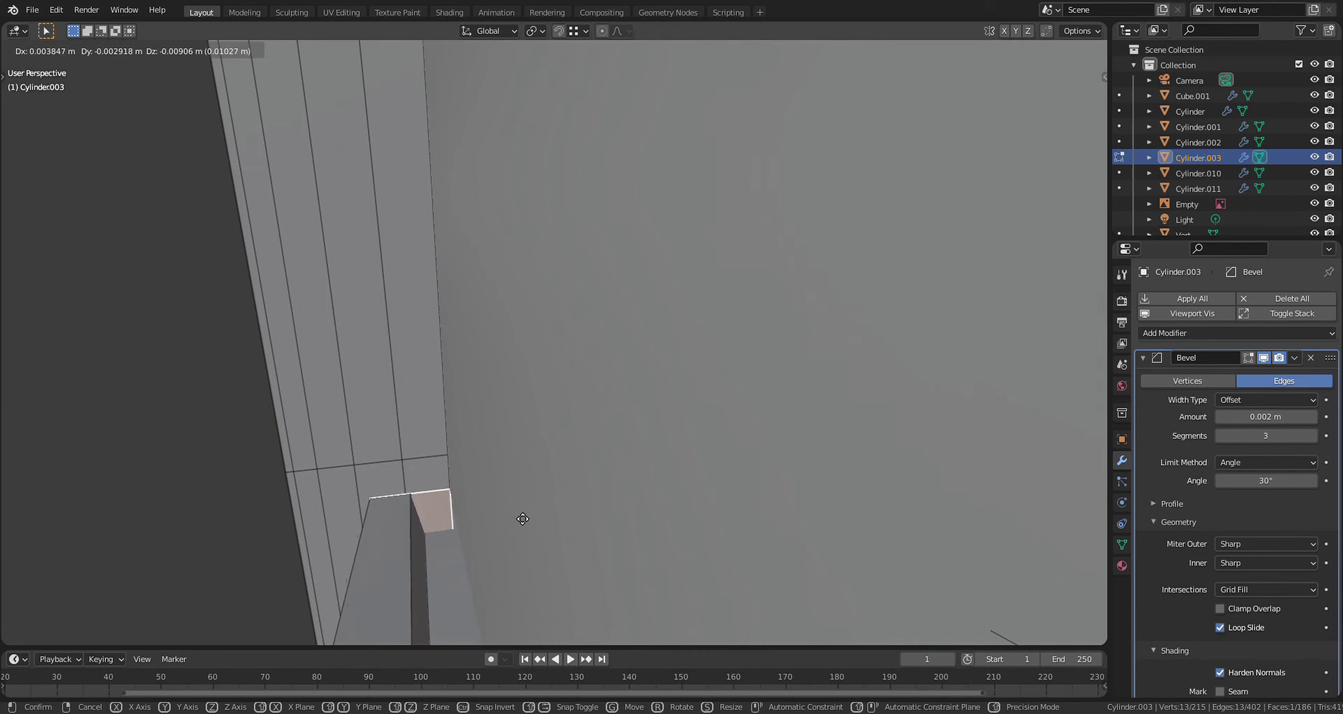
{"action": "right_click", "coordinate": [501, 515]}
{"action": "key", "text": "x"}
{"action": "left_click", "coordinate": [462, 498]}
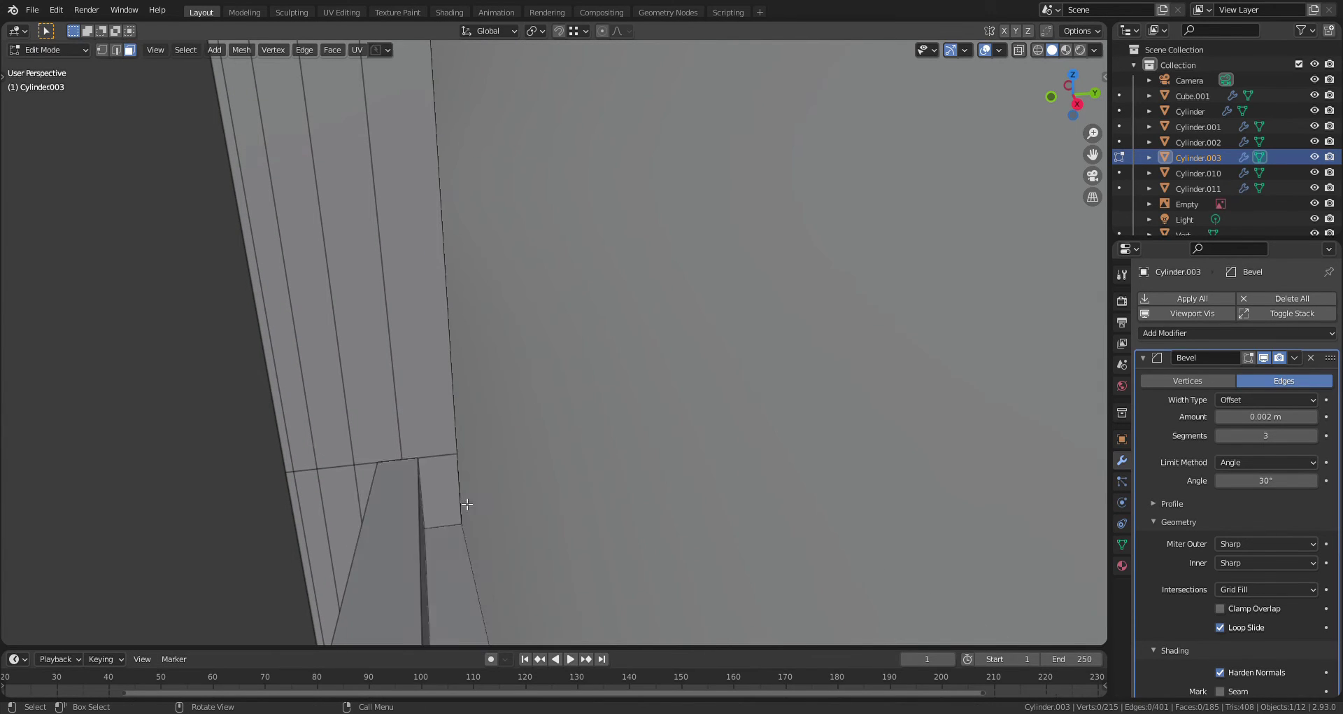
Try deleting the last small face at the ledge's rear end beside the butt plate, and undo the deletion
{"action": "left_click", "coordinate": [454, 496]}
{"action": "middle_click_drag", "start_coordinate": [447, 510], "coordinate": [493, 510]}
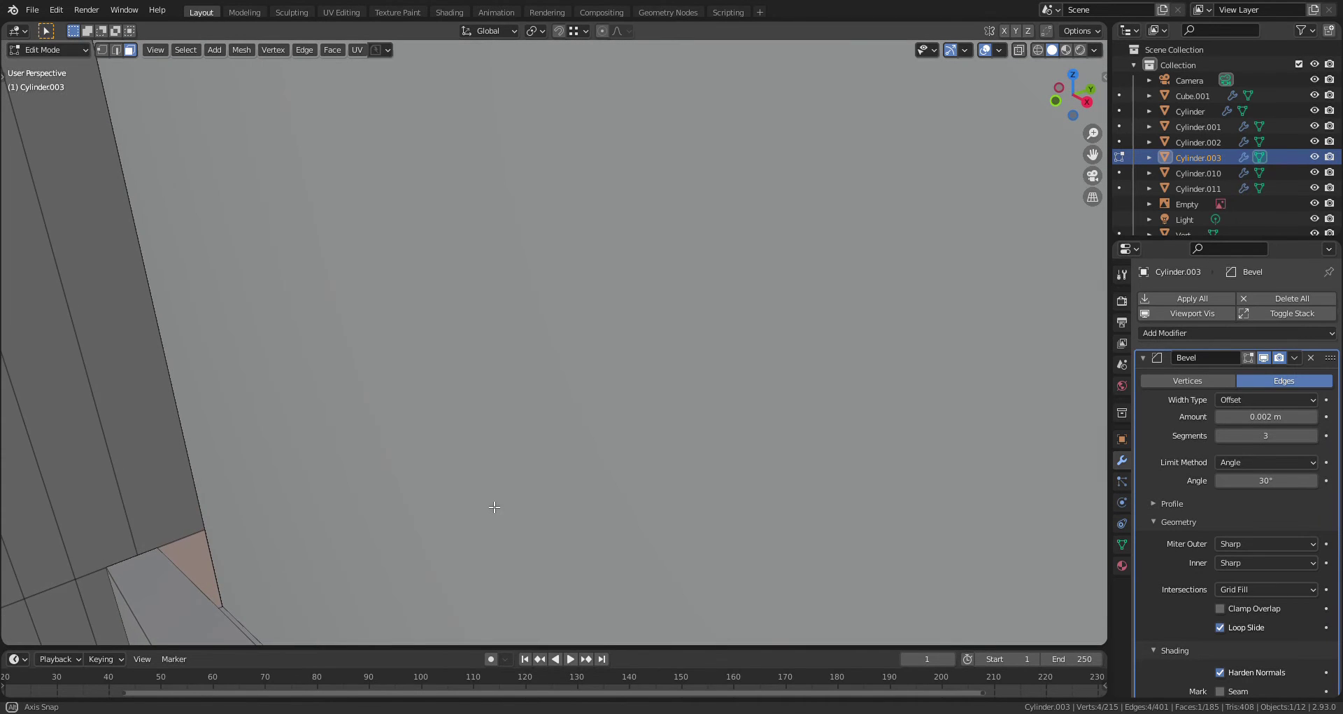
{"action": "middle_click_drag", "start_coordinate": [505, 388], "coordinate": [414, 472]}
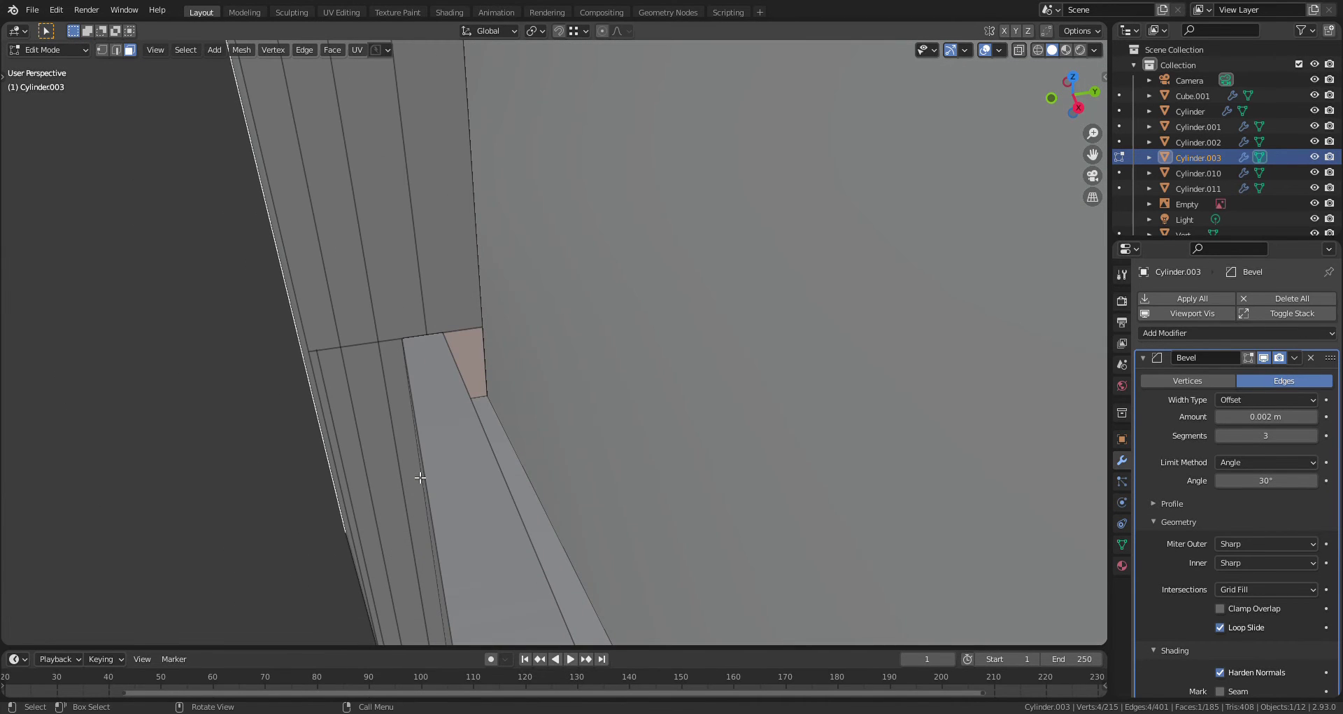
{"action": "key", "text": "x"}
{"action": "left_click", "coordinate": [414, 471]}
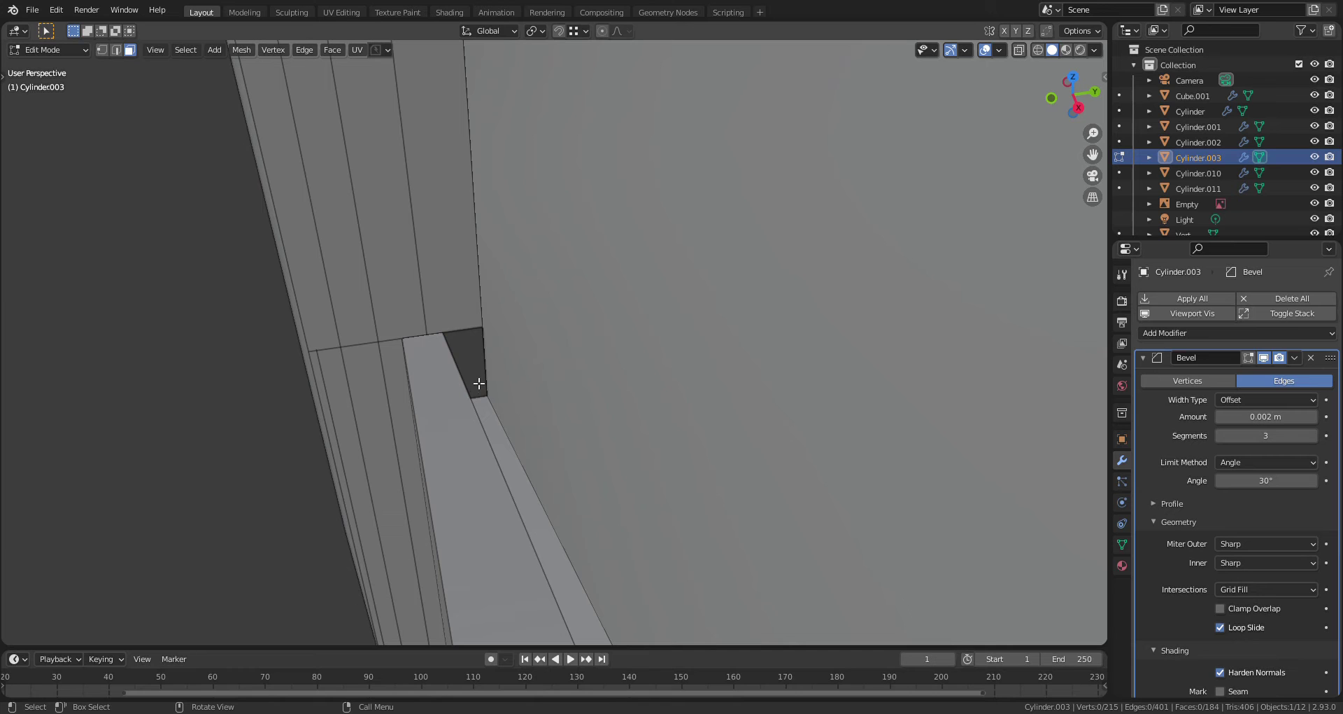
{"action": "key", "text": "ctrl+z"}
Select all objects, merge all their vertices by distance in Edit Mode, and return to Object Mode
{"action": "middle_click_drag", "start_coordinate": [576, 396], "coordinate": [626, 394]}
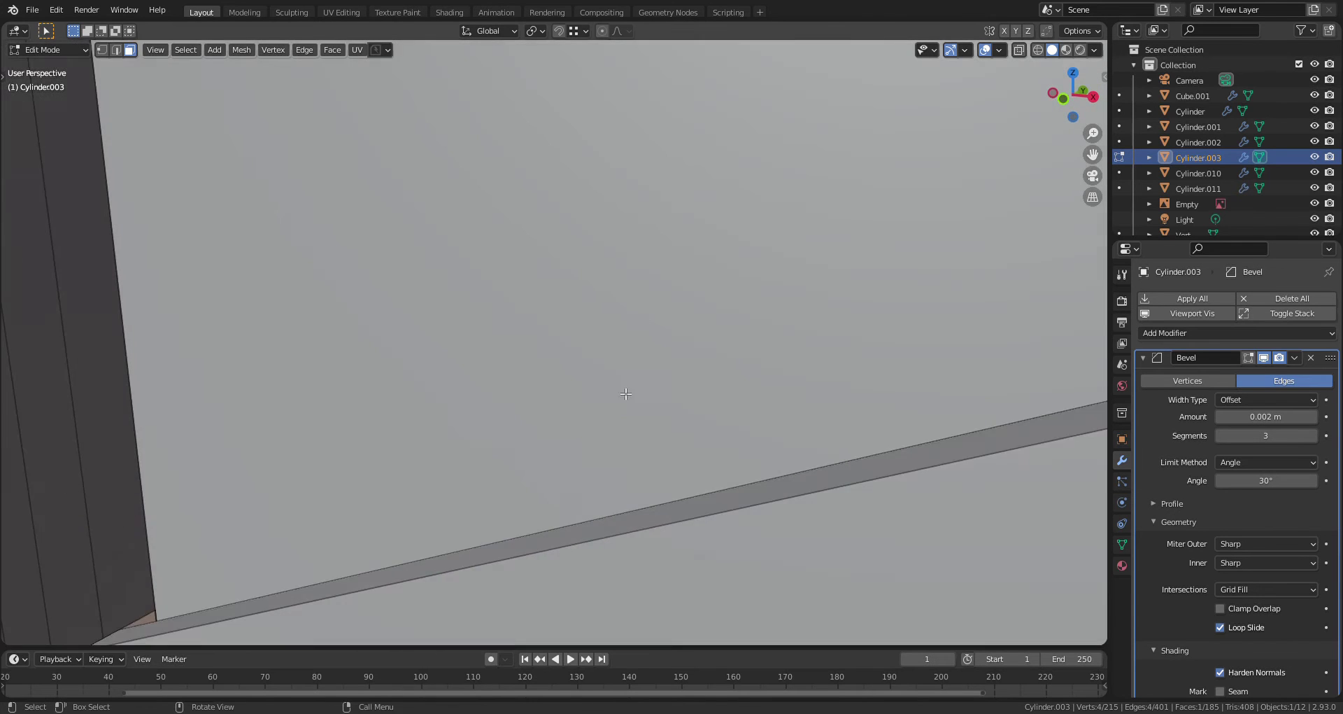
{"action": "scroll", "coordinate": [625, 394], "scroll_direction": "down", "scroll_amount": 4}
{"action": "middle_click_drag", "start_coordinate": [703, 410], "coordinate": [539, 432]}
{"action": "key", "text": "Tab"}
{"action": "left_click", "coordinate": [501, 376]}
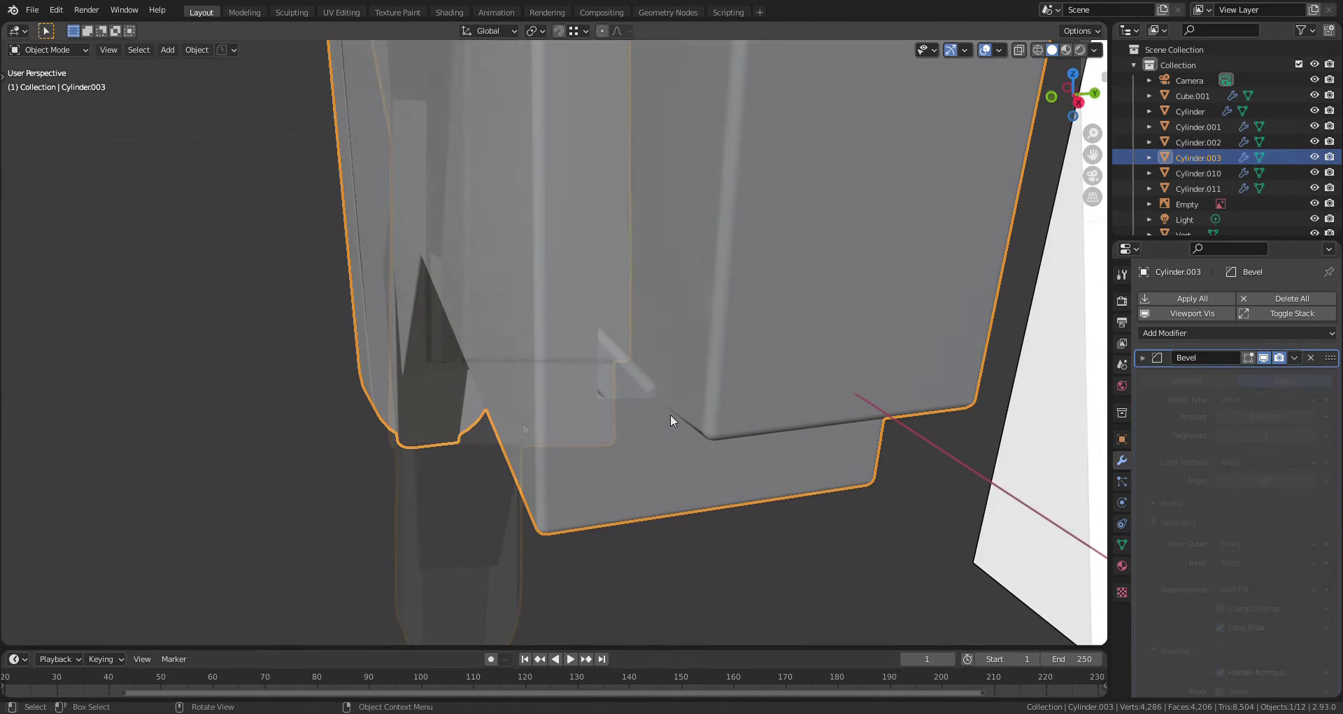
{"action": "key", "text": "a"}
{"action": "key", "text": "alt+z"}
{"action": "key", "text": "Tab"}
{"action": "left_click", "coordinate": [592, 417]}
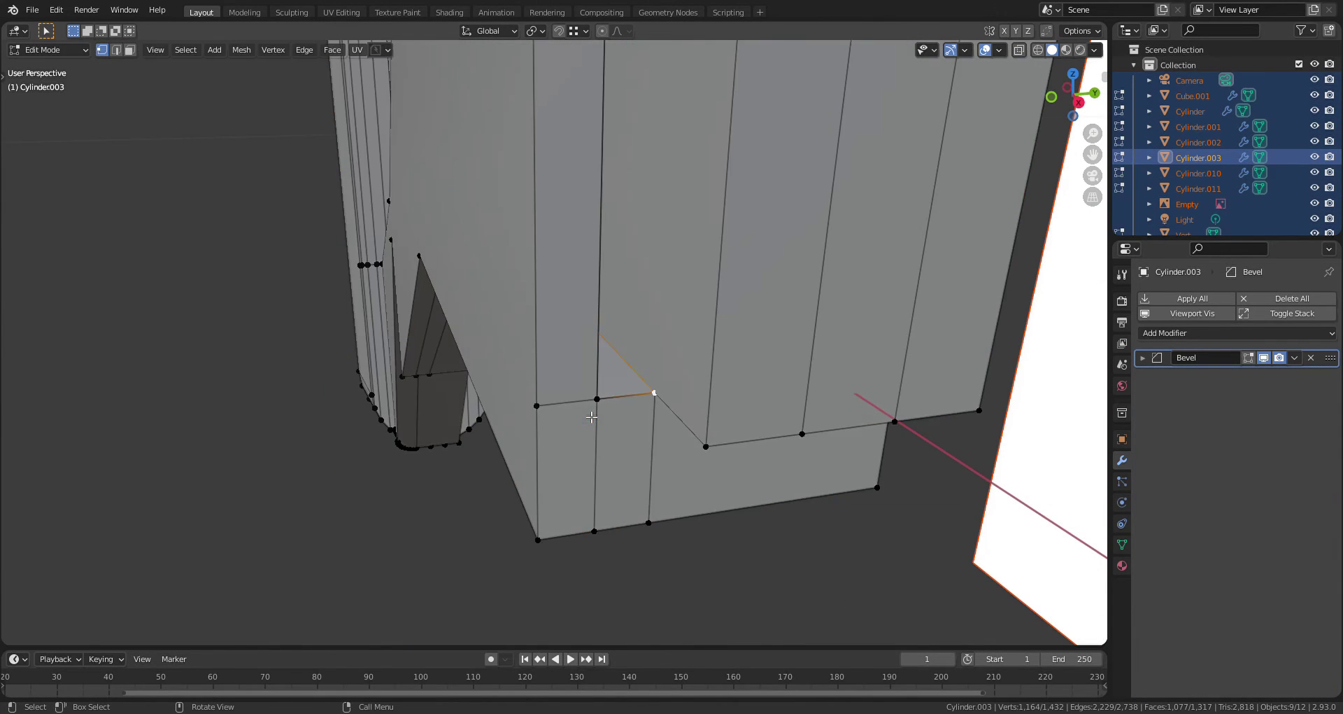
{"action": "key", "text": "a"}
{"action": "key", "text": "m"}
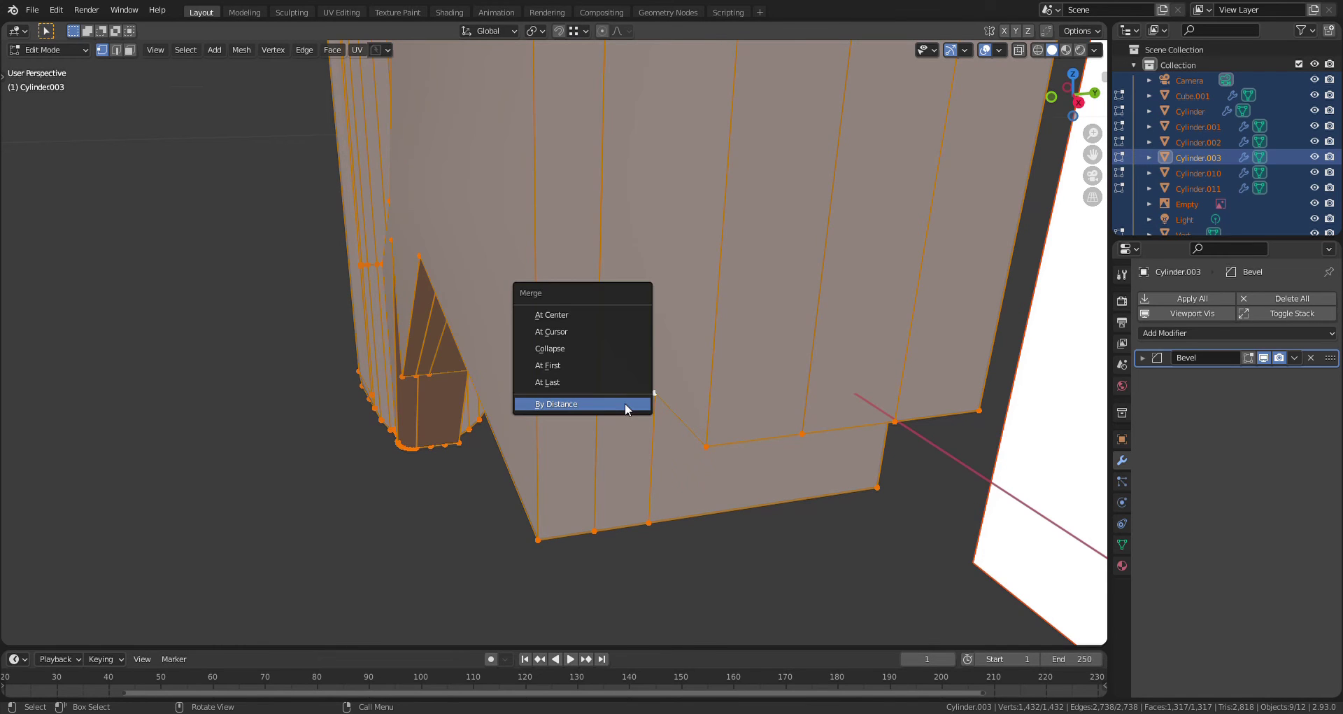
{"action": "left_click", "coordinate": [631, 409]}
{"action": "key", "text": "Tab"}
{"action": "left_click", "coordinate": [629, 335]}
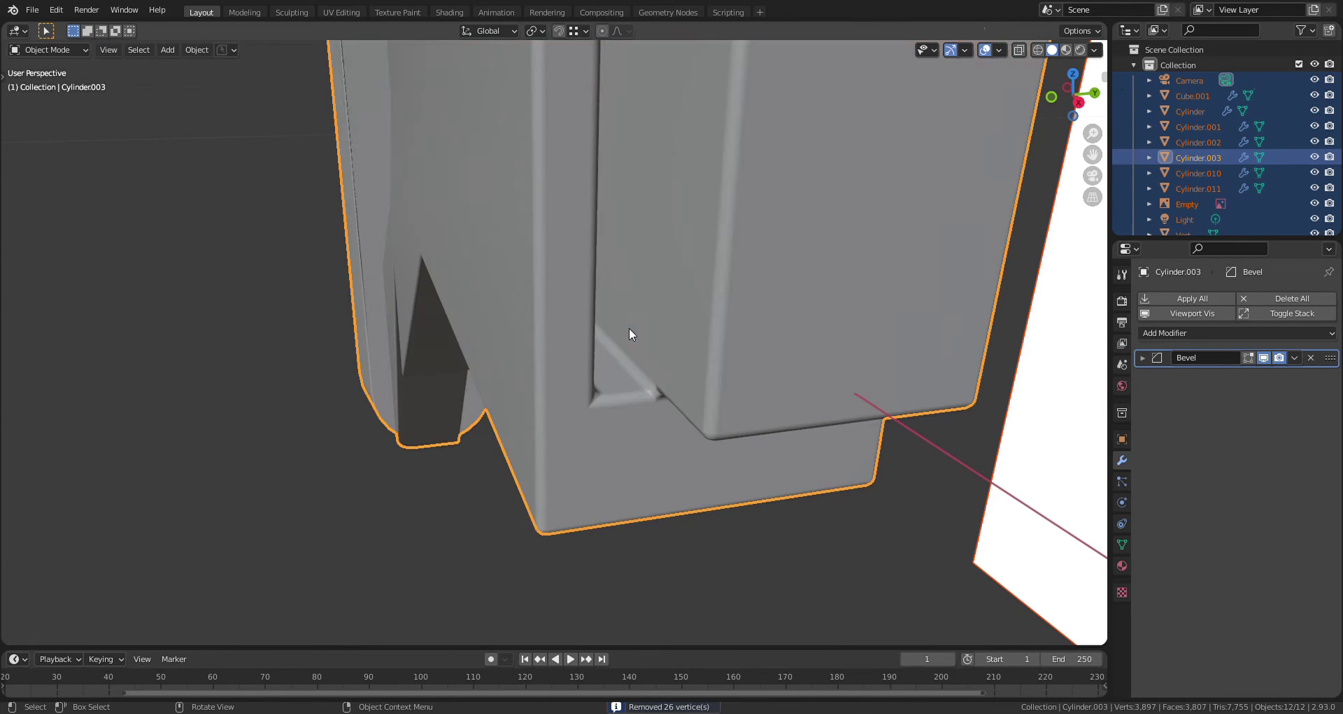
Set the outer miter of the stock's Bevel modifier to Arc
{"action": "middle_click_drag", "start_coordinate": [686, 383], "coordinate": [687, 360]}
{"action": "middle_click_drag", "start_coordinate": [670, 266], "coordinate": [666, 333]}
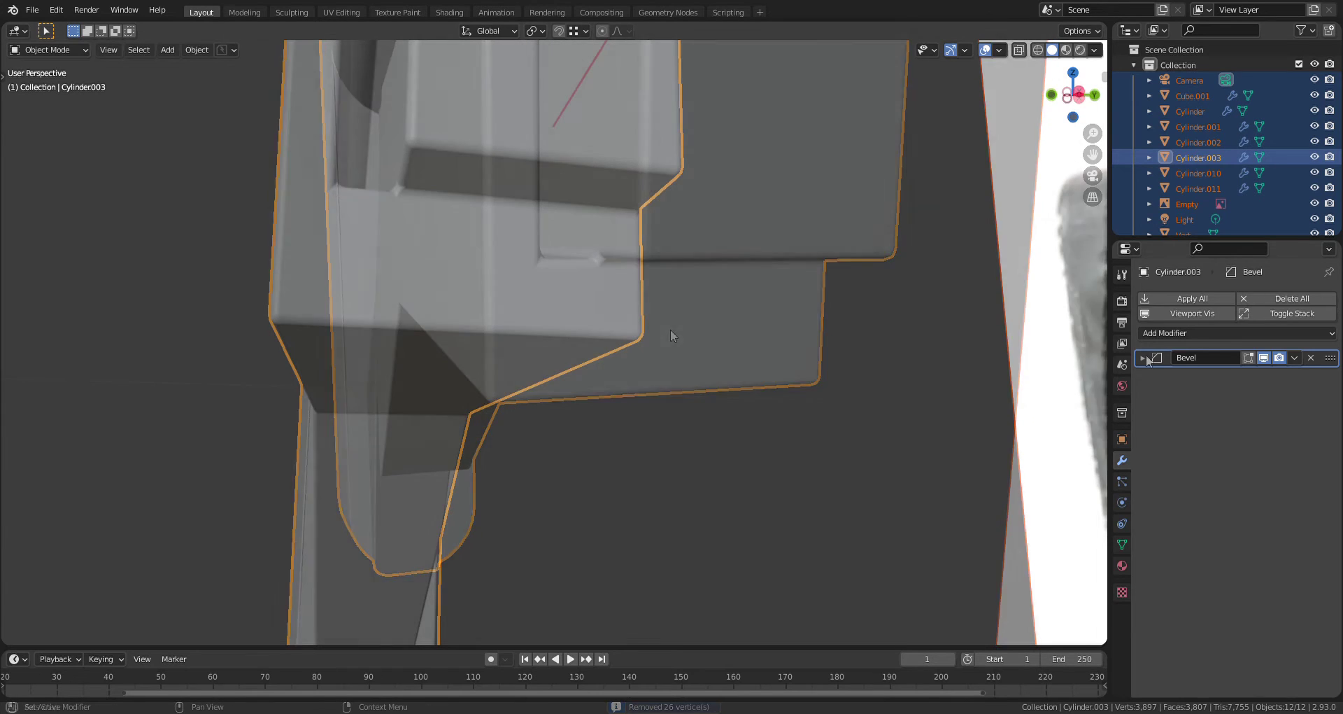
{"action": "key", "text": "alt+z"}
{"action": "left_click", "coordinate": [1143, 357]}
{"action": "scroll", "coordinate": [1203, 455], "scroll_direction": "down", "scroll_amount": 2}
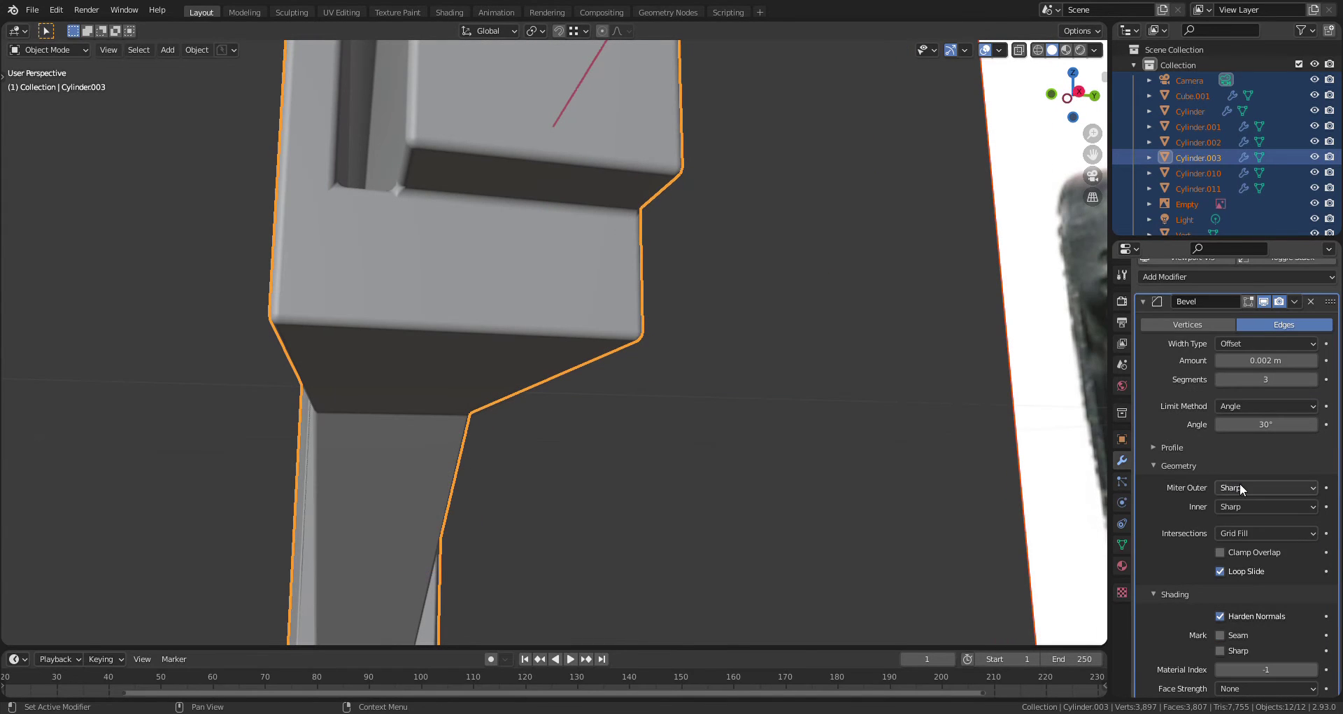
{"action": "left_click", "coordinate": [1240, 484]}
{"action": "left_click", "coordinate": [1229, 537]}
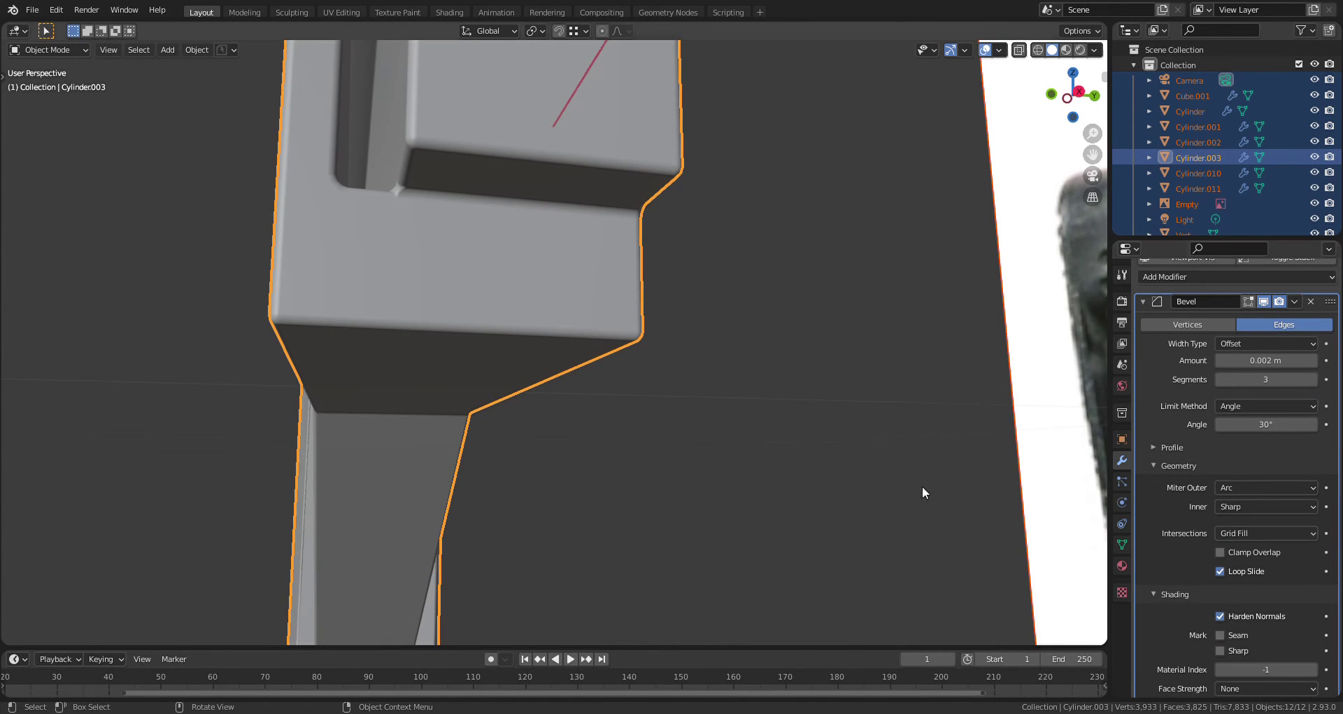
{"action": "middle_click_drag", "start_coordinate": [923, 486], "coordinate": [782, 351]}
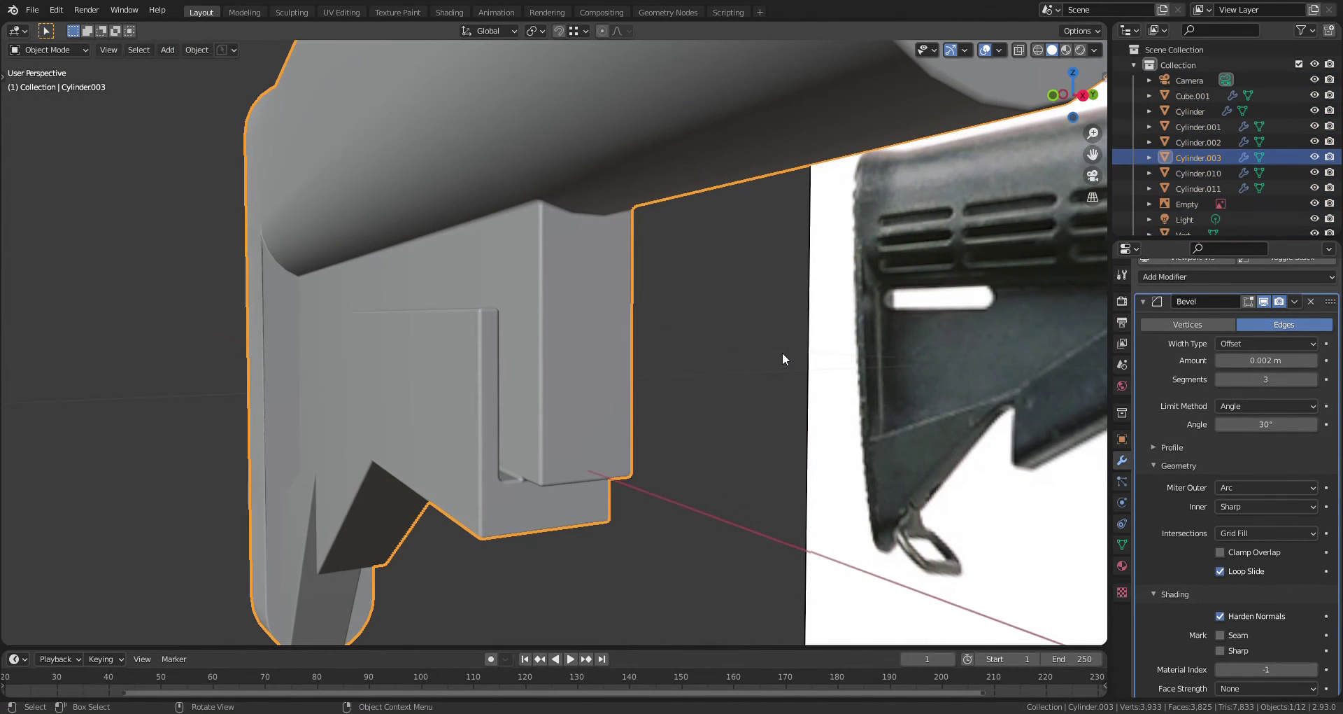
Bevel the upper front corner edge of the stock's raised side panel by about 0.042 m with 8 segments, and return to Object Mode
{"action": "scroll", "coordinate": [611, 354], "scroll_direction": "up", "scroll_amount": 2}
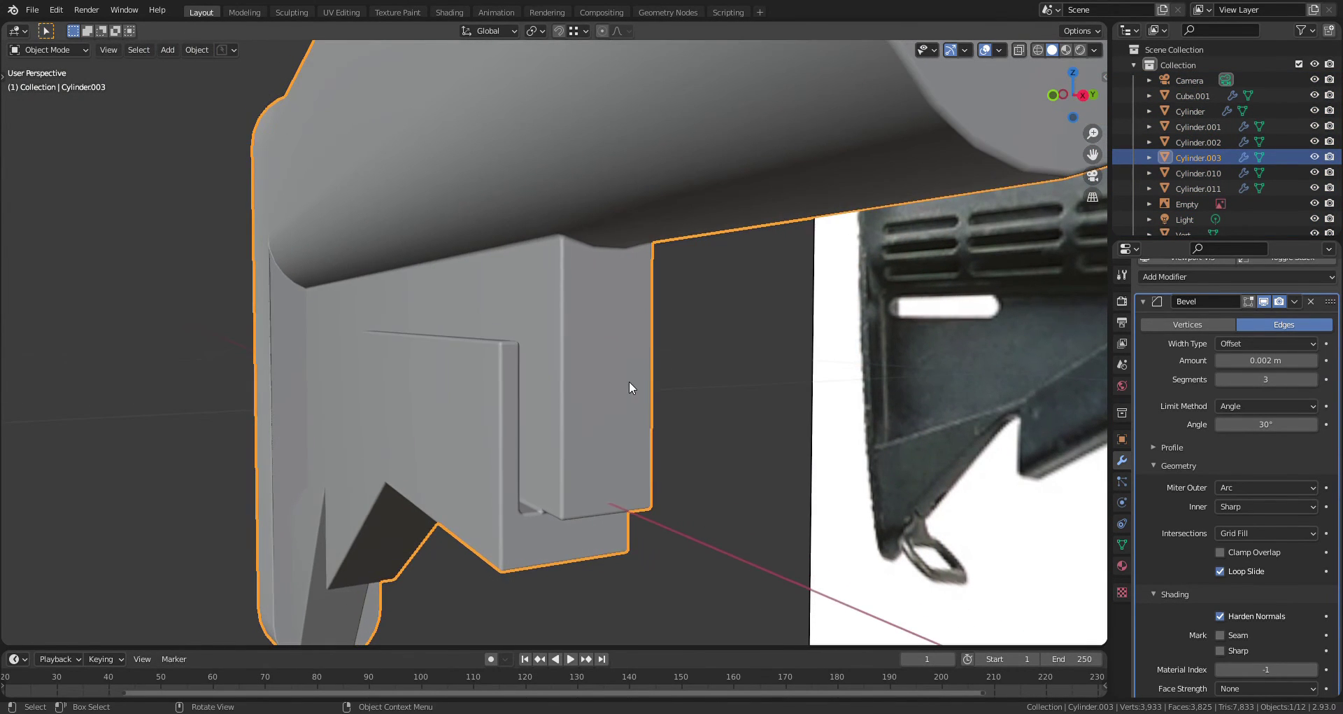
{"action": "key", "text": "ctrl+Tab"}
{"action": "left_click", "coordinate": [638, 460]}
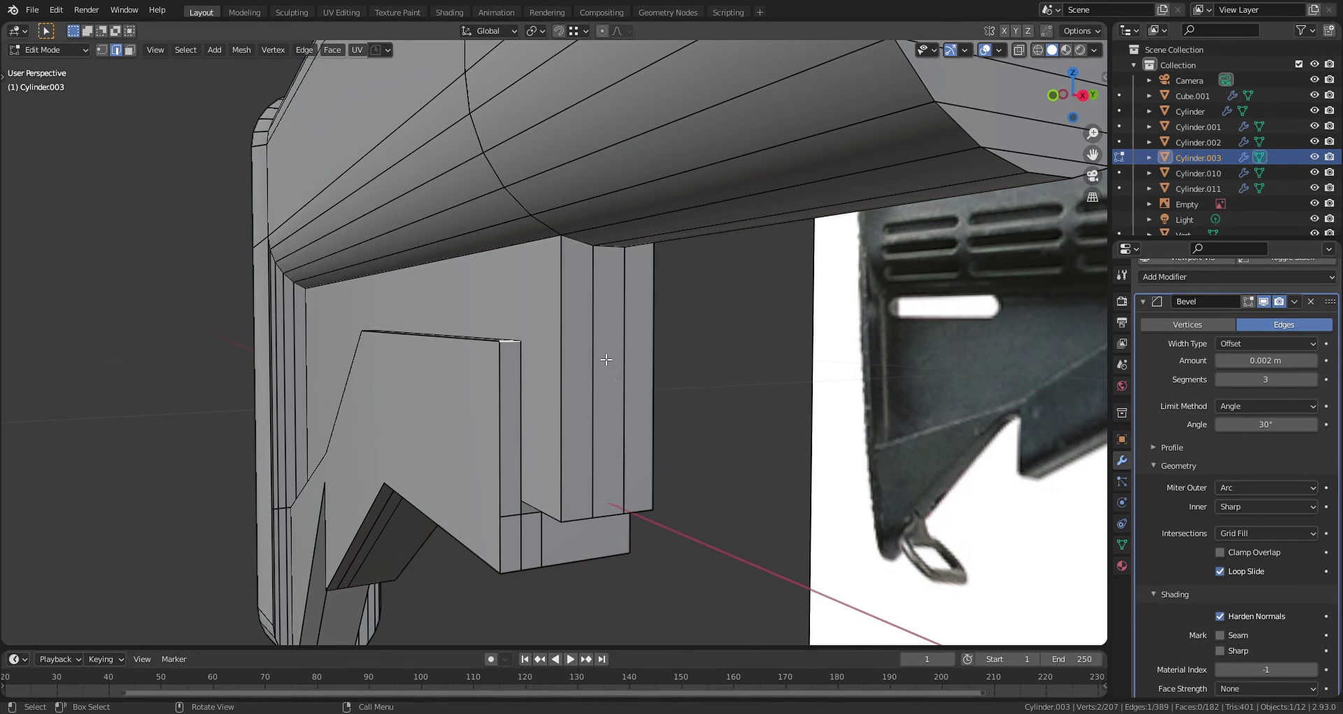
{"action": "middle_click_drag", "start_coordinate": [606, 359], "coordinate": [612, 396]}
{"action": "key", "text": "KP_1"}
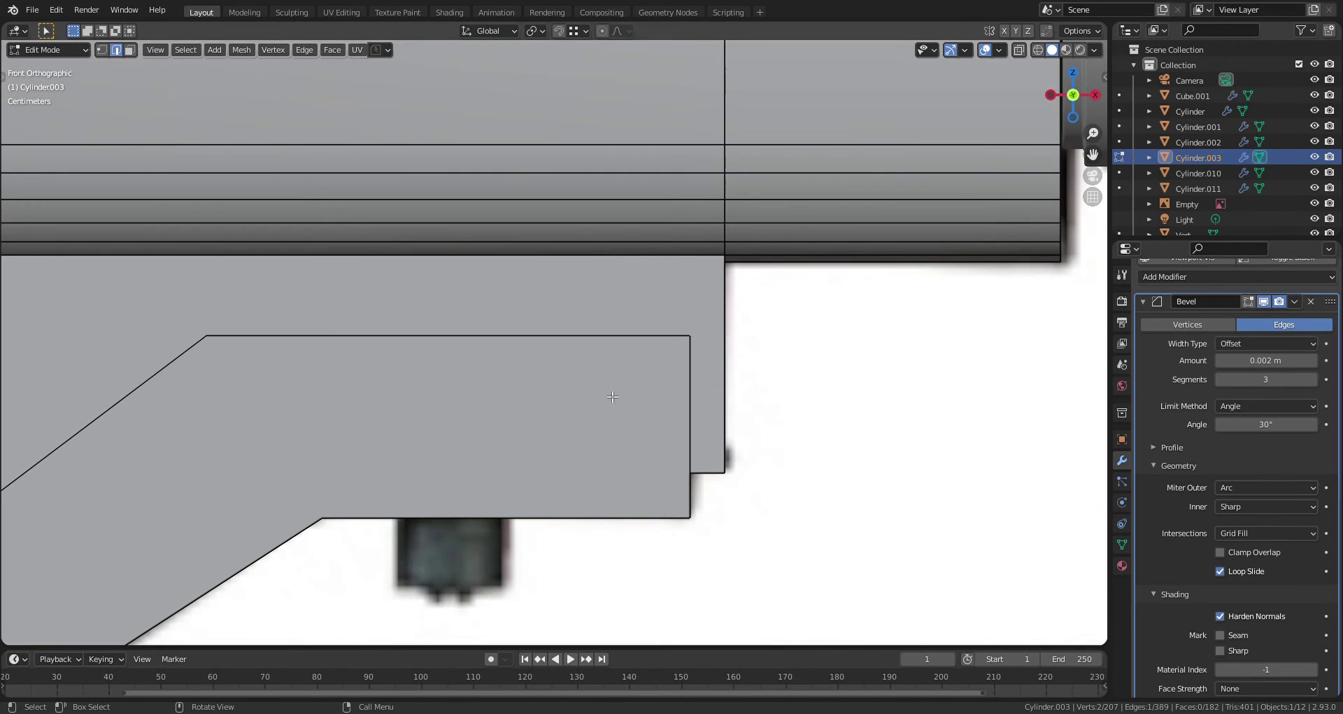
{"action": "key", "text": "z"}
{"action": "left_click", "coordinate": [694, 447]}
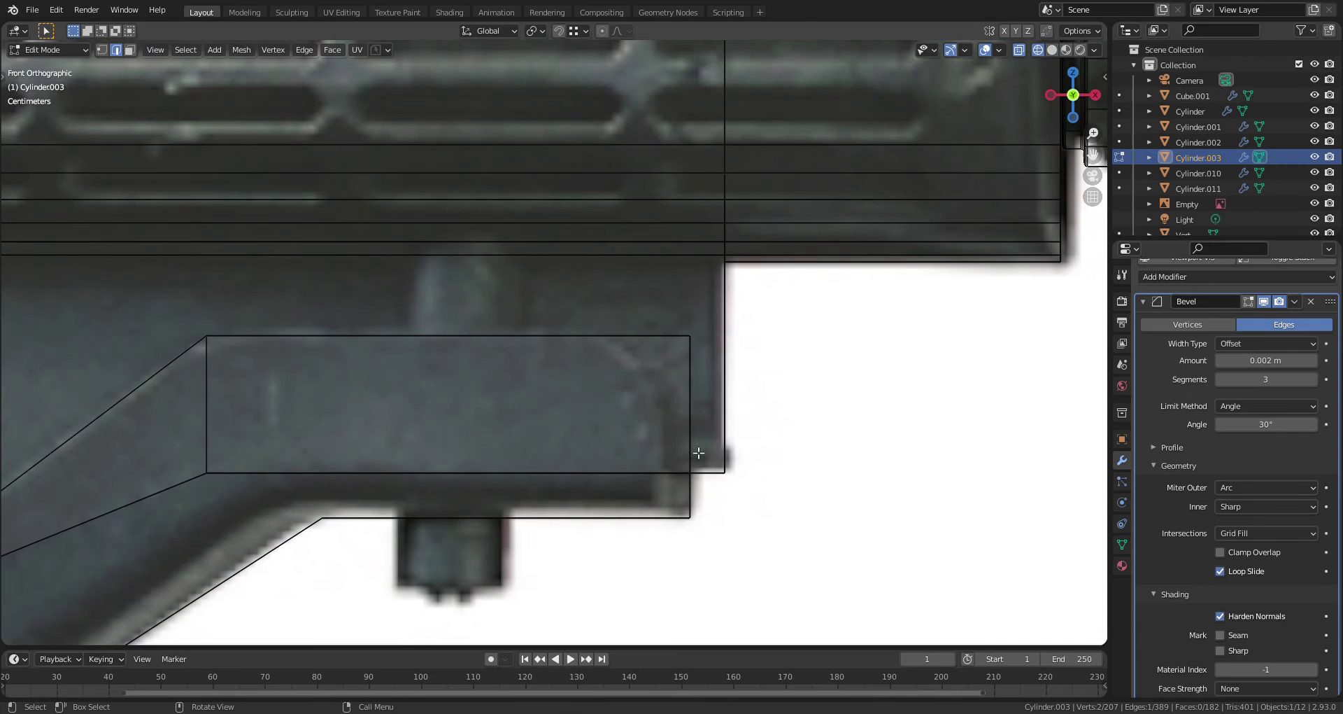
{"action": "key", "text": "ctrl+b"}
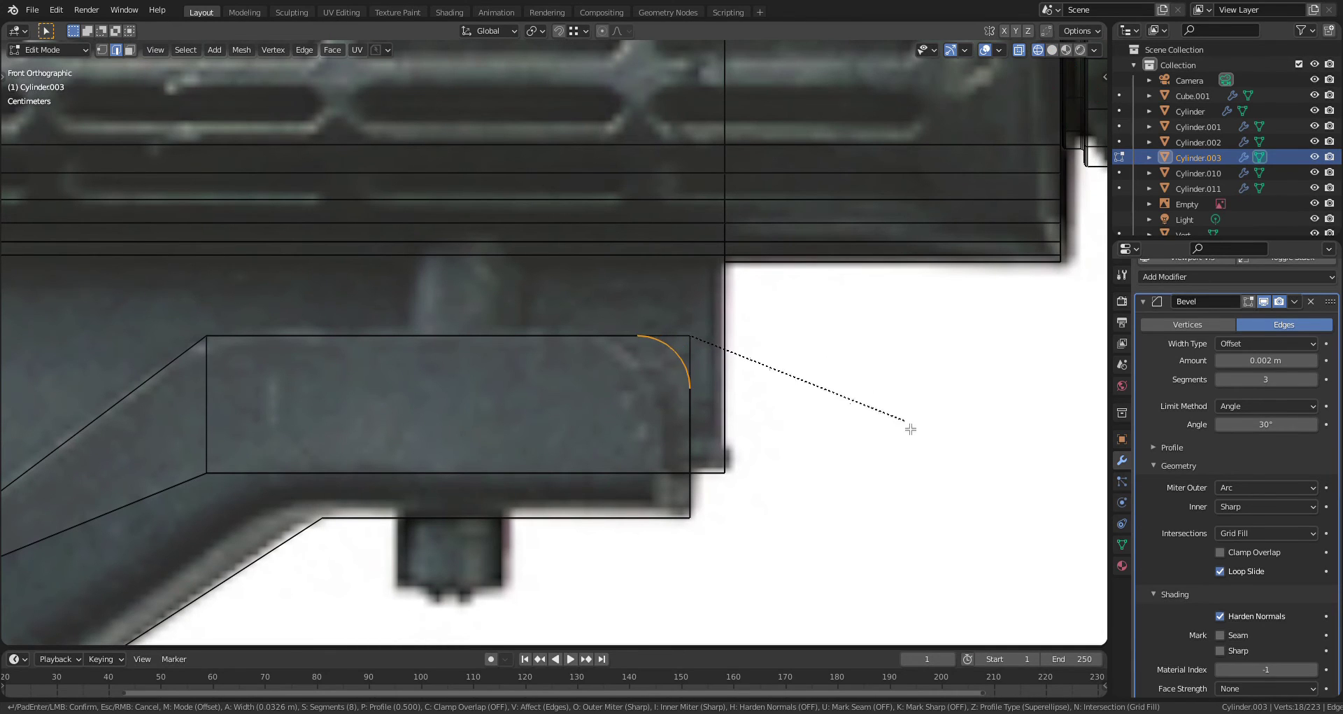
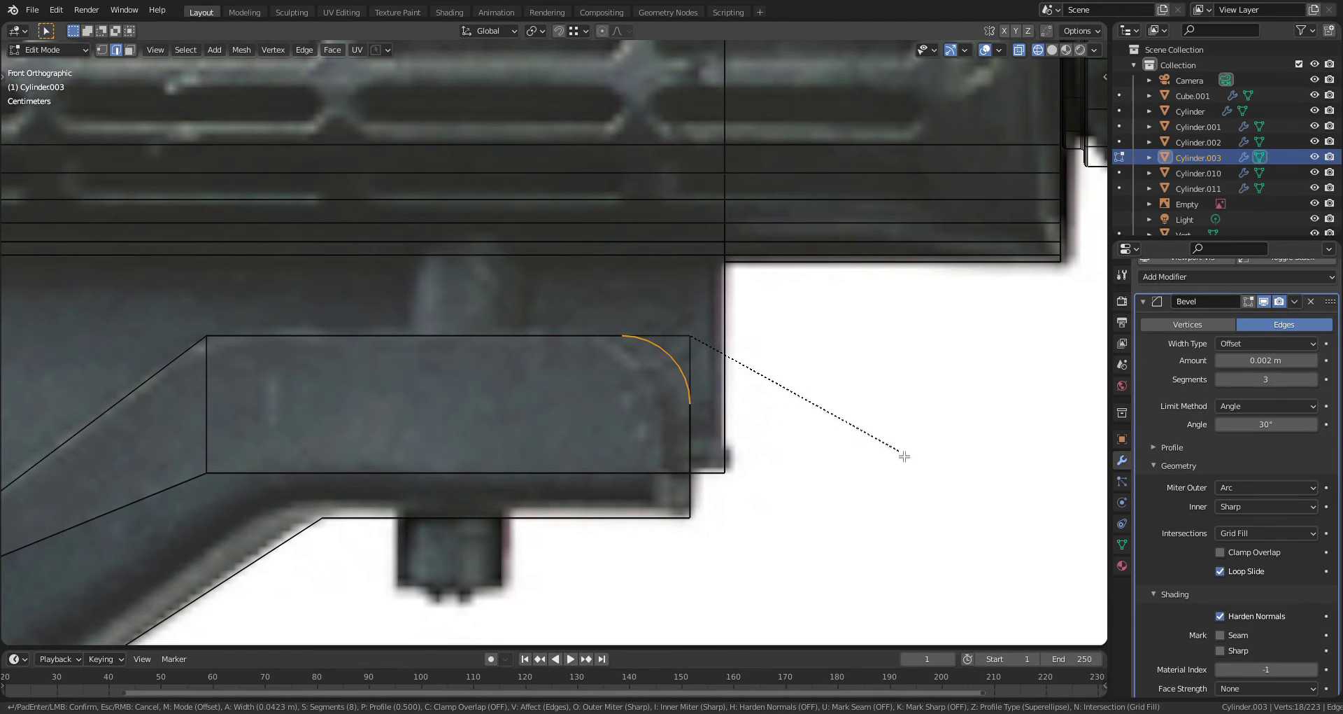
{"action": "left_click", "coordinate": [903, 457]}
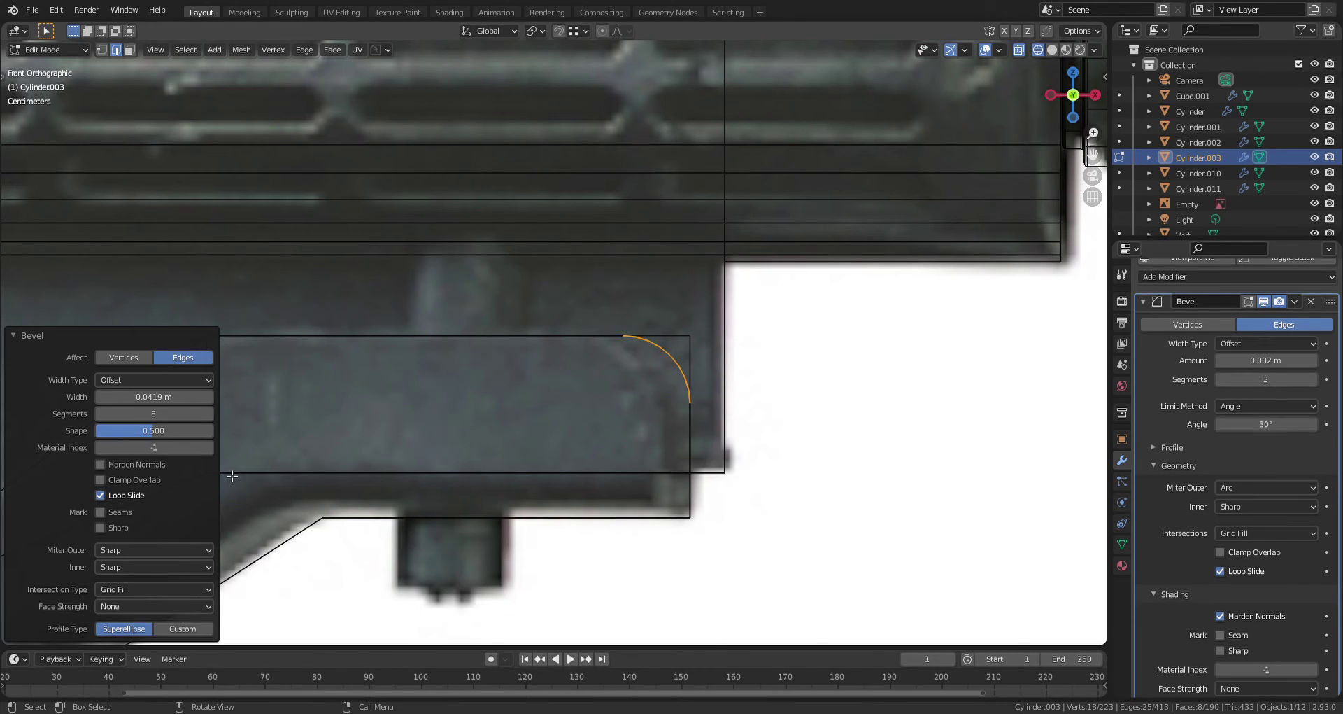
{"action": "key", "text": "z"}
{"action": "key", "text": "Escape"}
{"action": "key", "text": "Tab"}
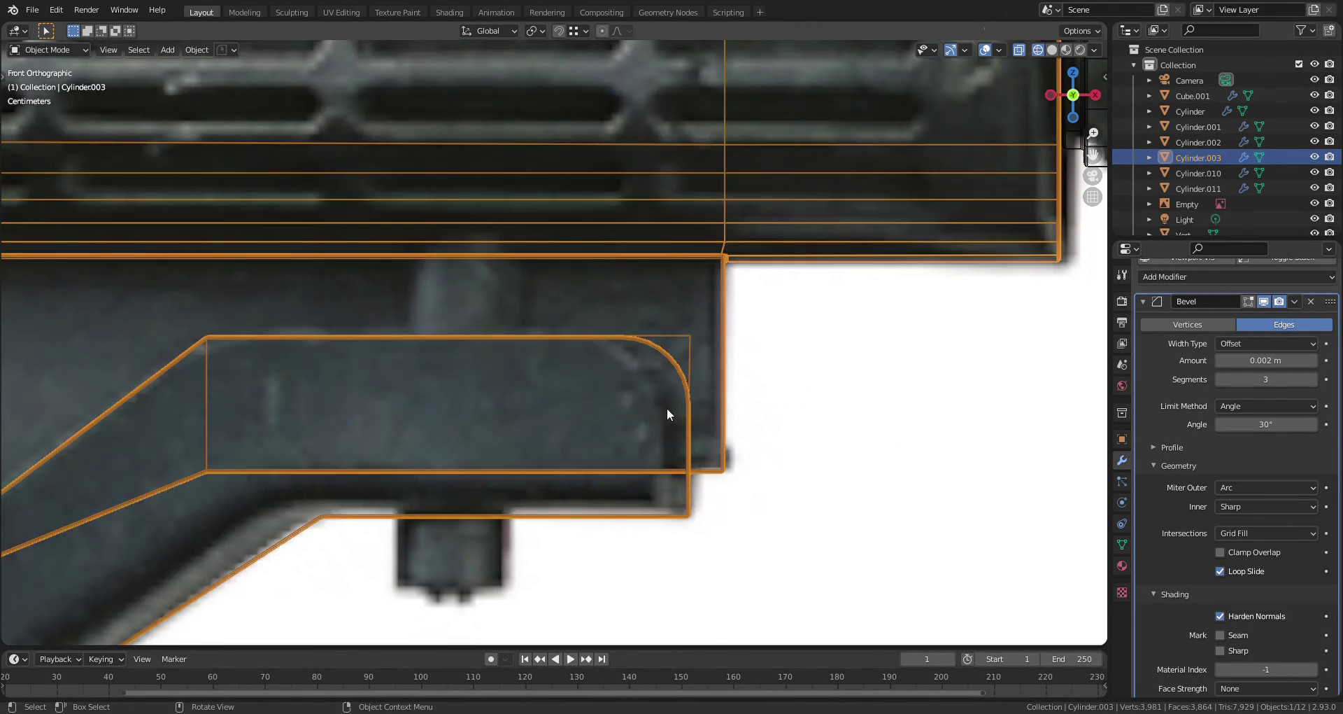
Symmetrize the stock's entire mesh in the -Y to +Y direction in solid shading, and return to Object Mode
{"action": "key", "text": "z"}
{"action": "left_click", "coordinate": [773, 413]}
{"action": "mouse_move", "coordinate": [783, 417]}
{"action": "middle_mouse_down"}
{"action": "mouse_move", "coordinate": [656, 422]}
{"action": "mouse_move", "coordinate": [632, 443]}
{"action": "mouse_move", "coordinate": [654, 427]}
{"action": "mouse_move", "coordinate": [640, 409]}
{"action": "middle_mouse_up"}
{"action": "key", "text": "ctrl+Tab"}
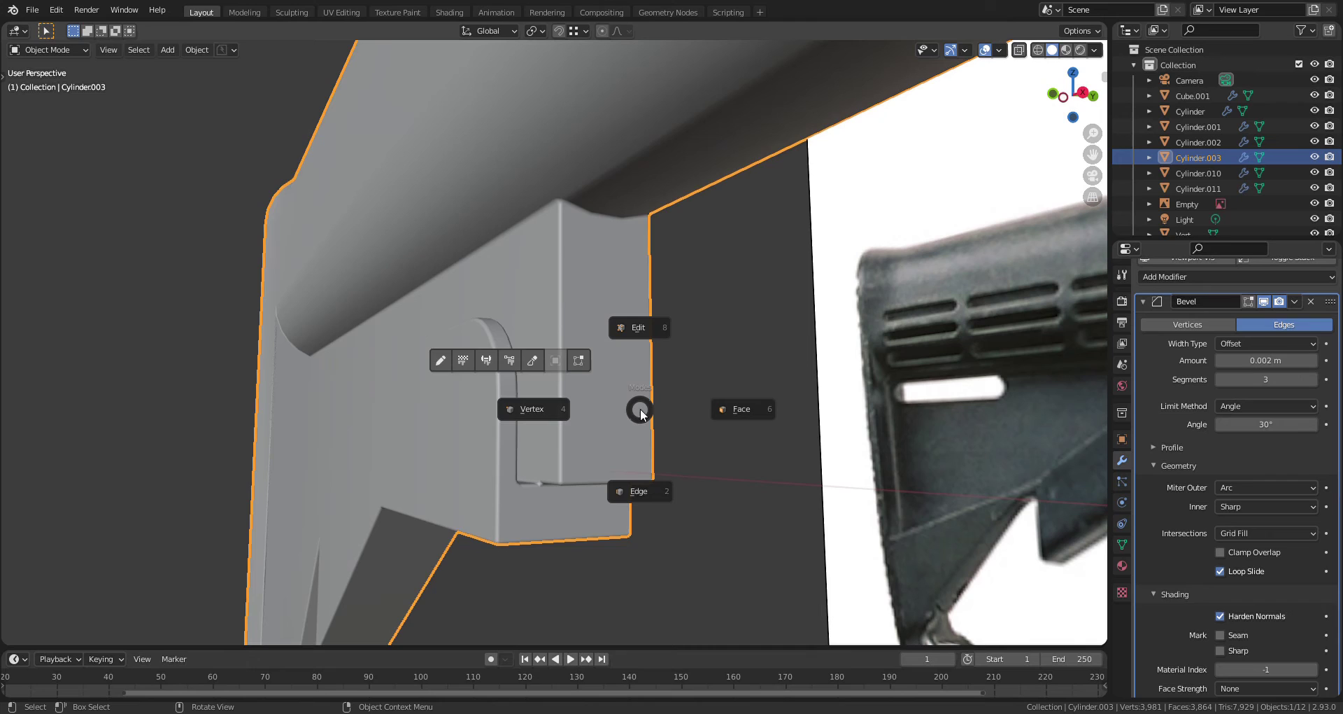
{"action": "left_click", "coordinate": [528, 416]}
{"action": "key", "text": "a"}
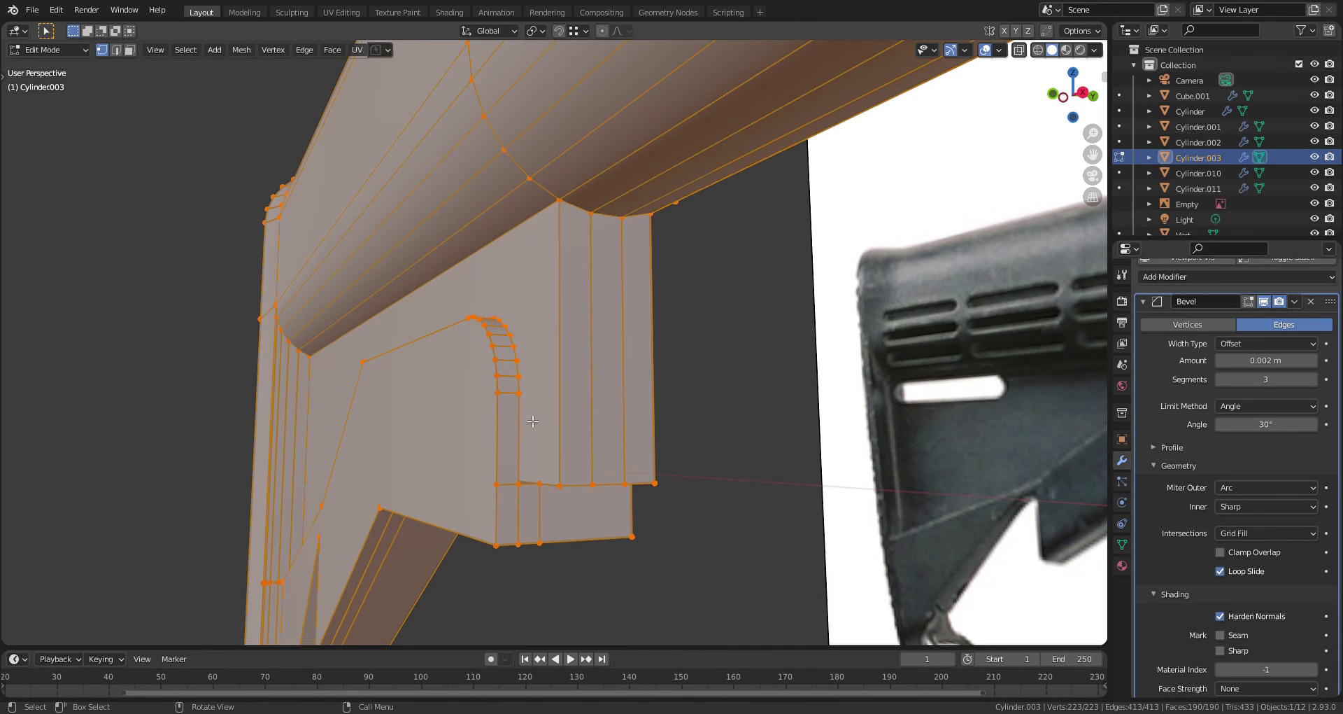
{"action": "key", "text": "F3"}
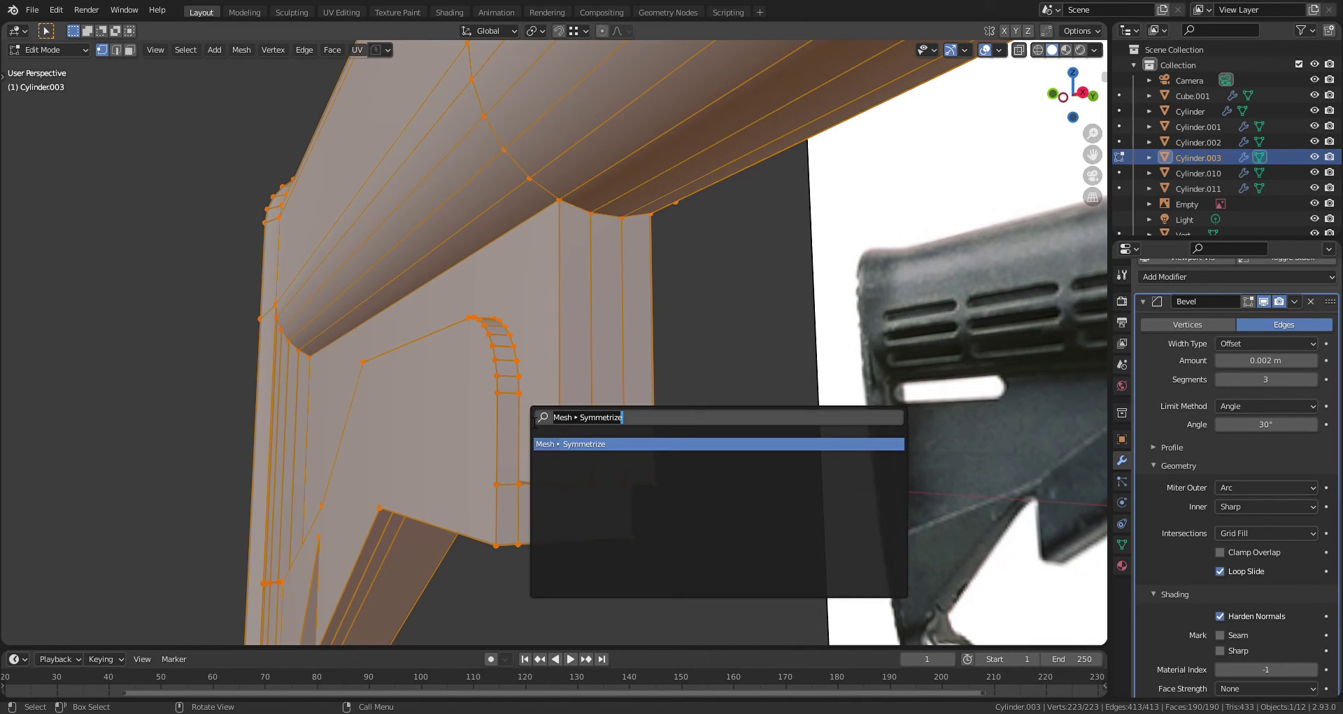
{"action": "type", "text": "symme"}
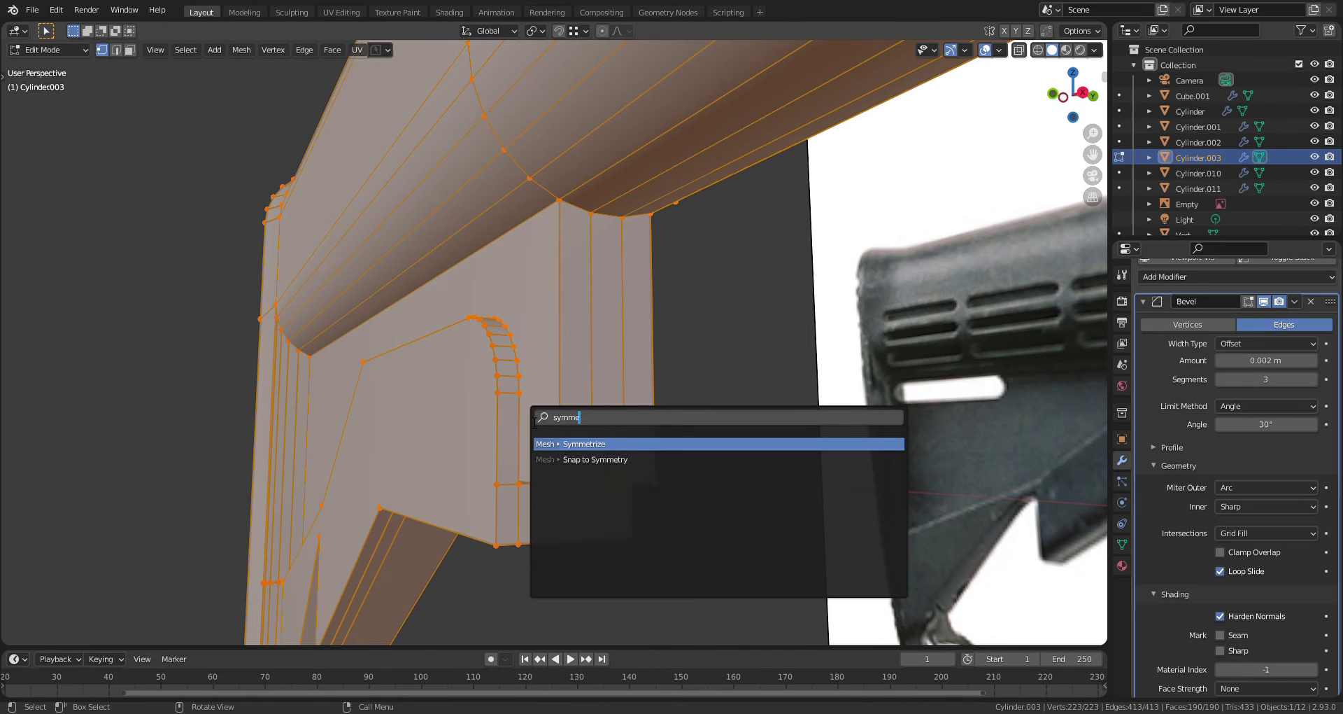
{"action": "key", "text": "Return"}
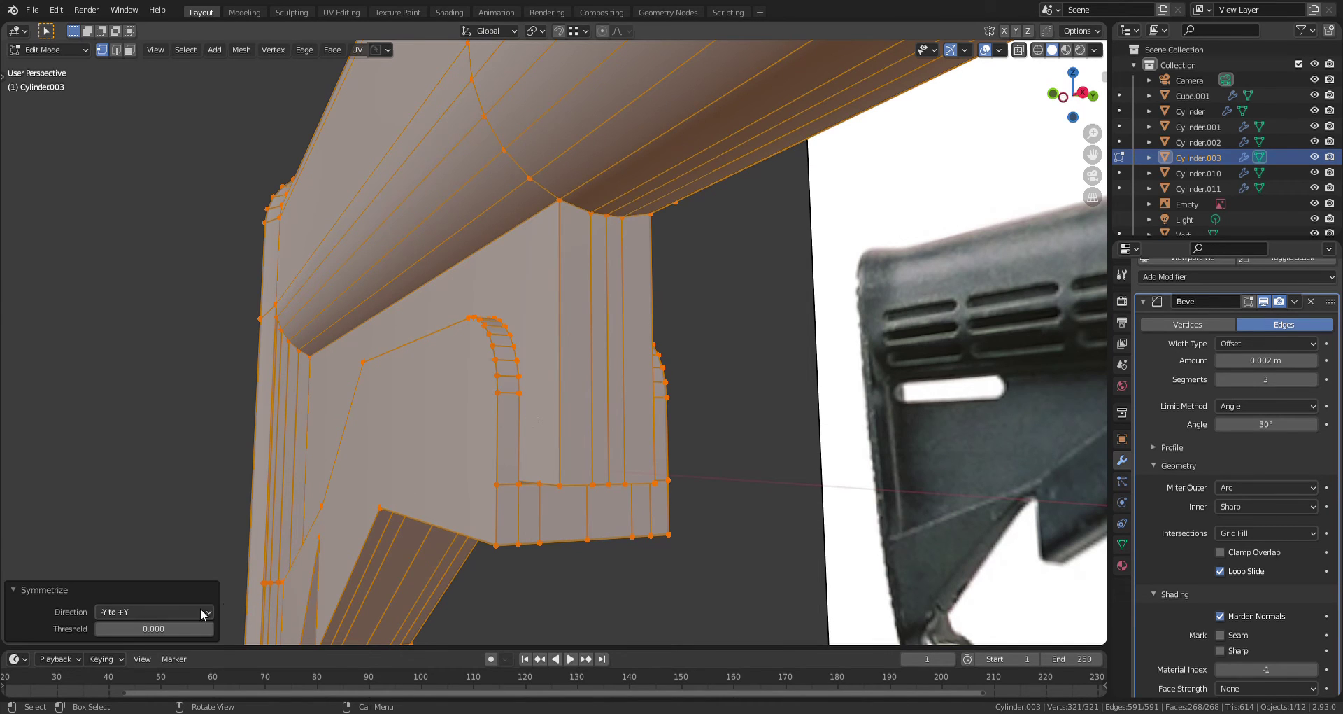
{"action": "middle_click_drag", "start_coordinate": [592, 505], "coordinate": [545, 492]}
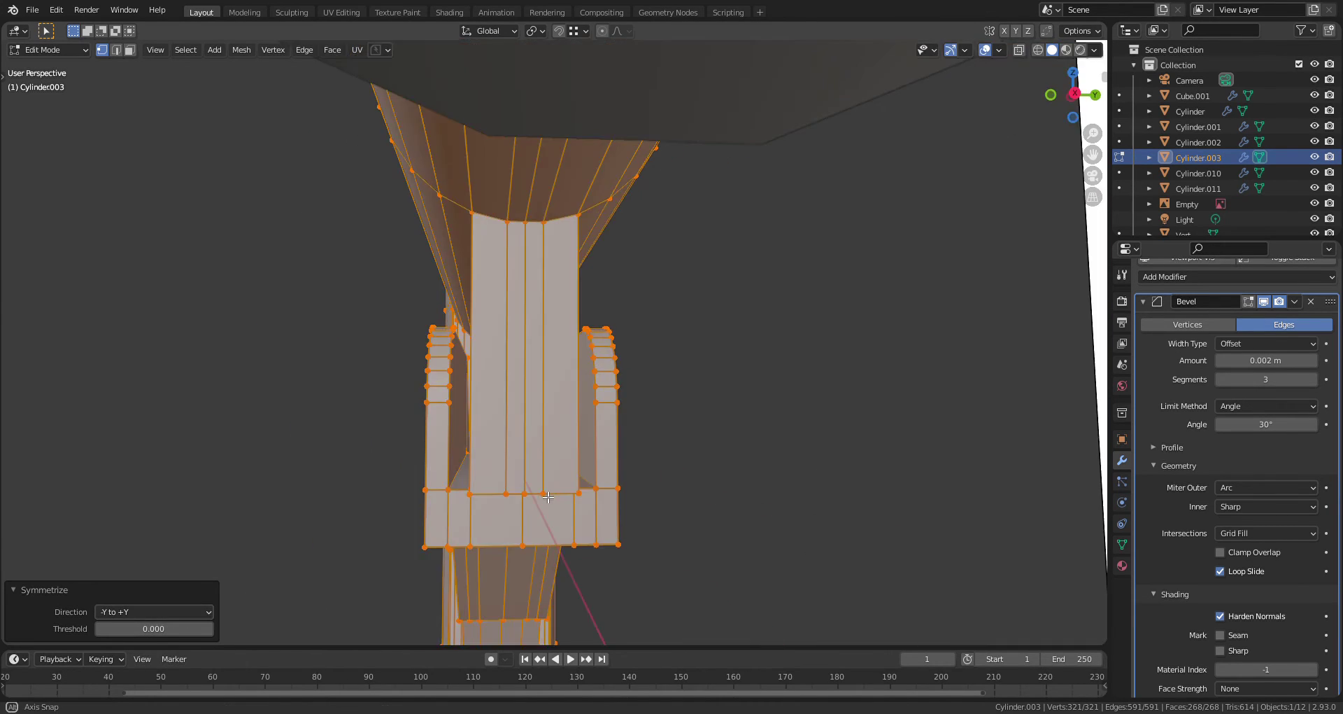
{"action": "key", "text": "Tab"}
{"action": "left_click", "coordinate": [545, 410]}
Add a cube mesh, scale it to about 0.109, and raise it along Z to the upper receiver's top edge
{"action": "middle_click_drag", "start_coordinate": [694, 438], "coordinate": [756, 434]}
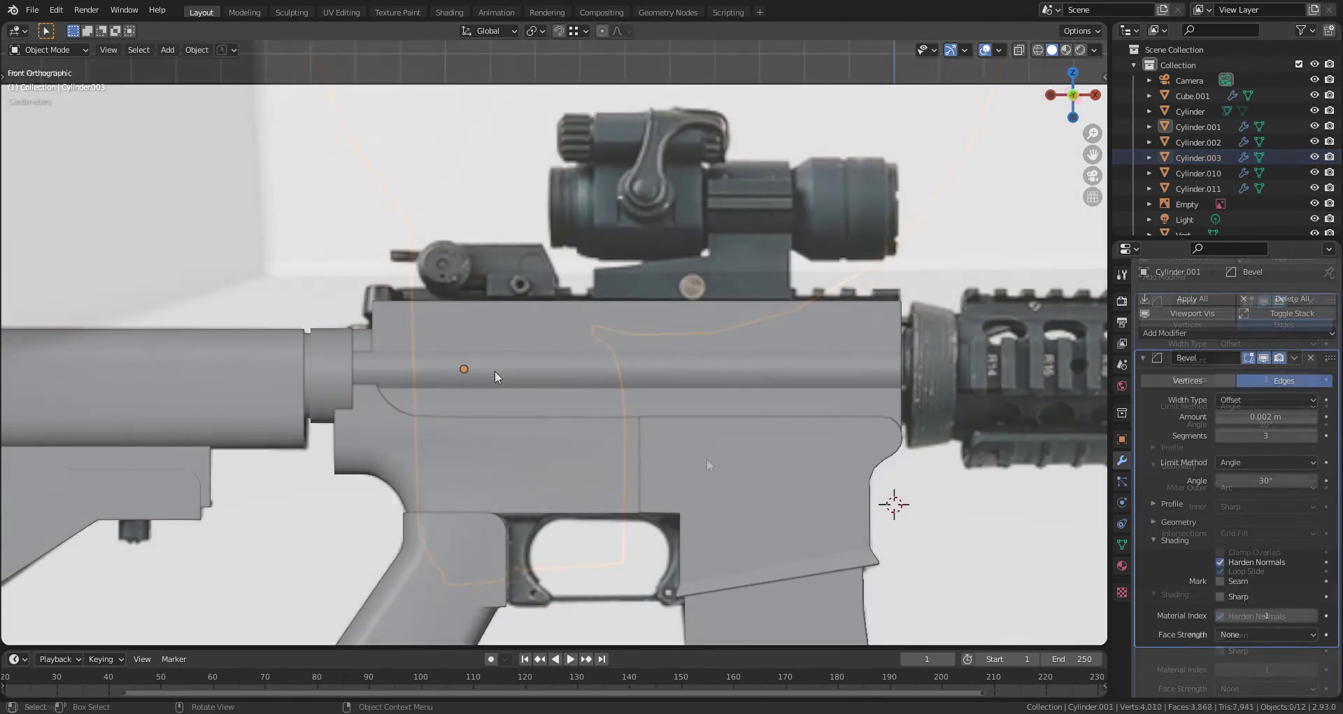
{"action": "key", "text": "shift+a"}
{"action": "mouse_move", "coordinate": [494, 370]}
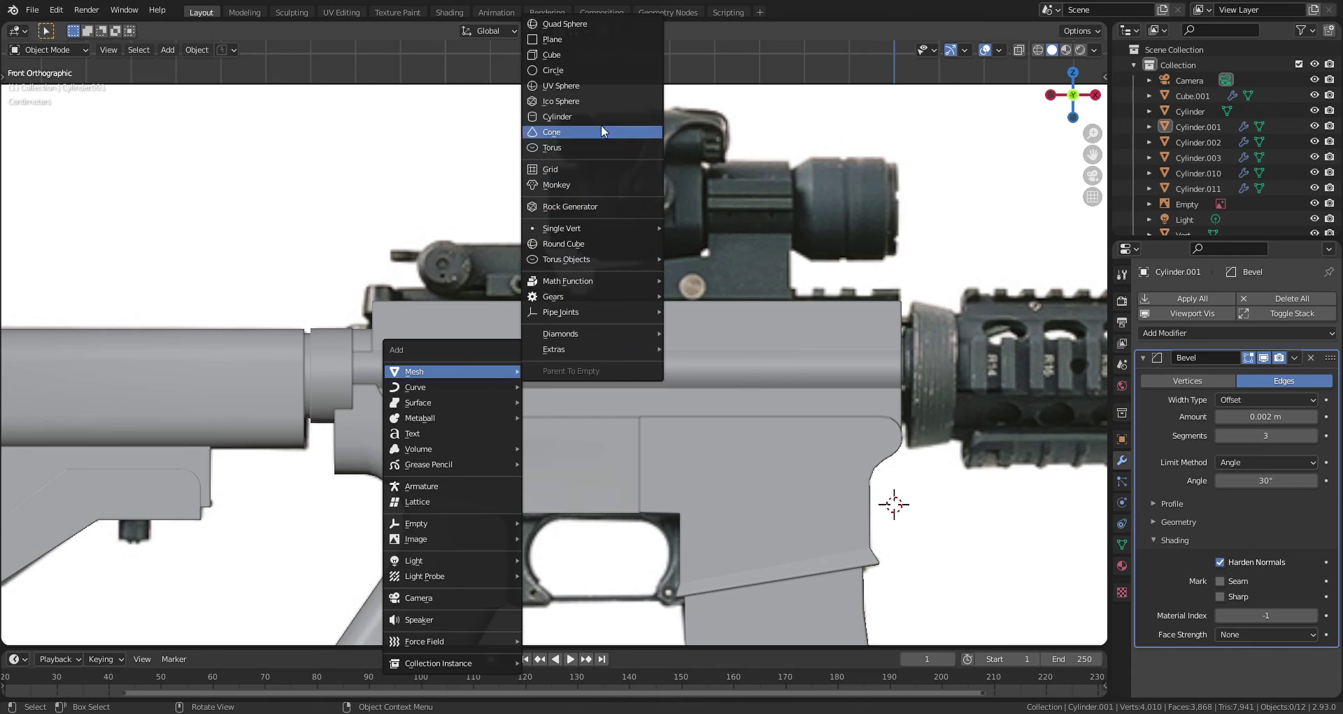
{"action": "left_click", "coordinate": [589, 55]}
{"action": "key", "text": "s"}
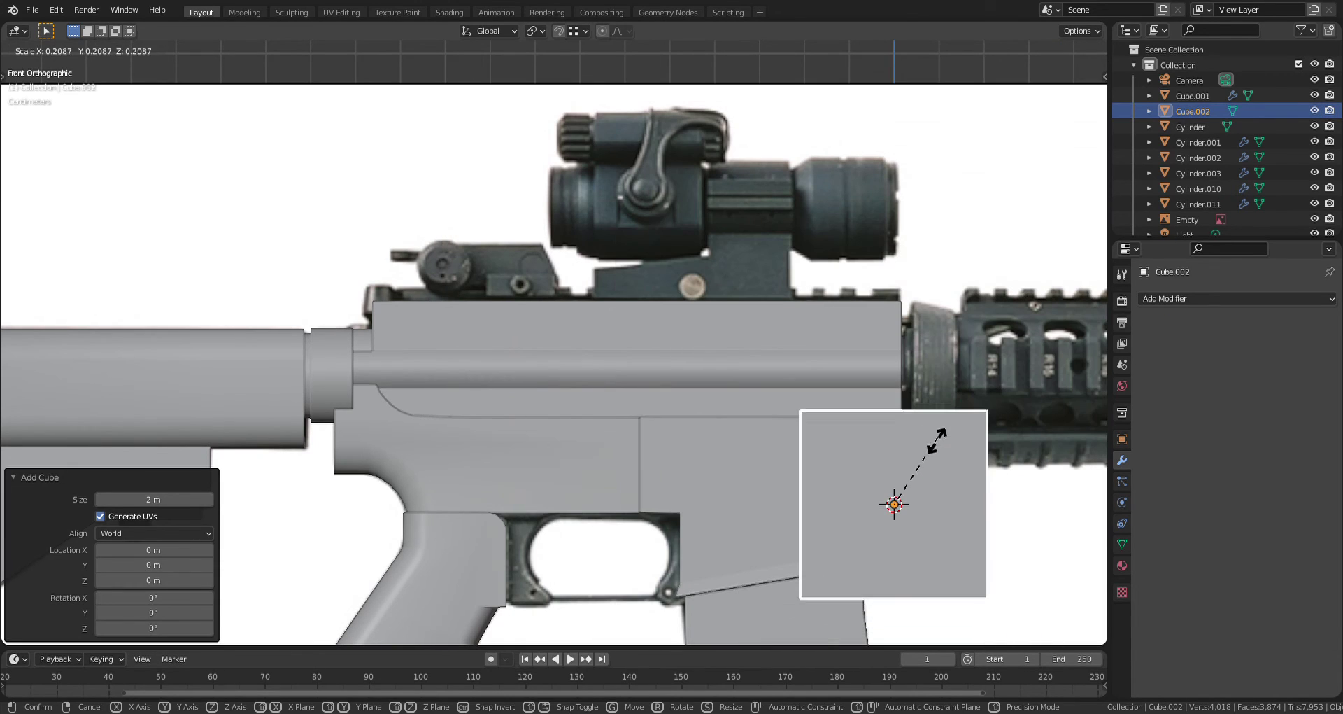
{"action": "left_click", "coordinate": [918, 471]}
{"action": "key", "text": "g"}
{"action": "key", "text": "z"}
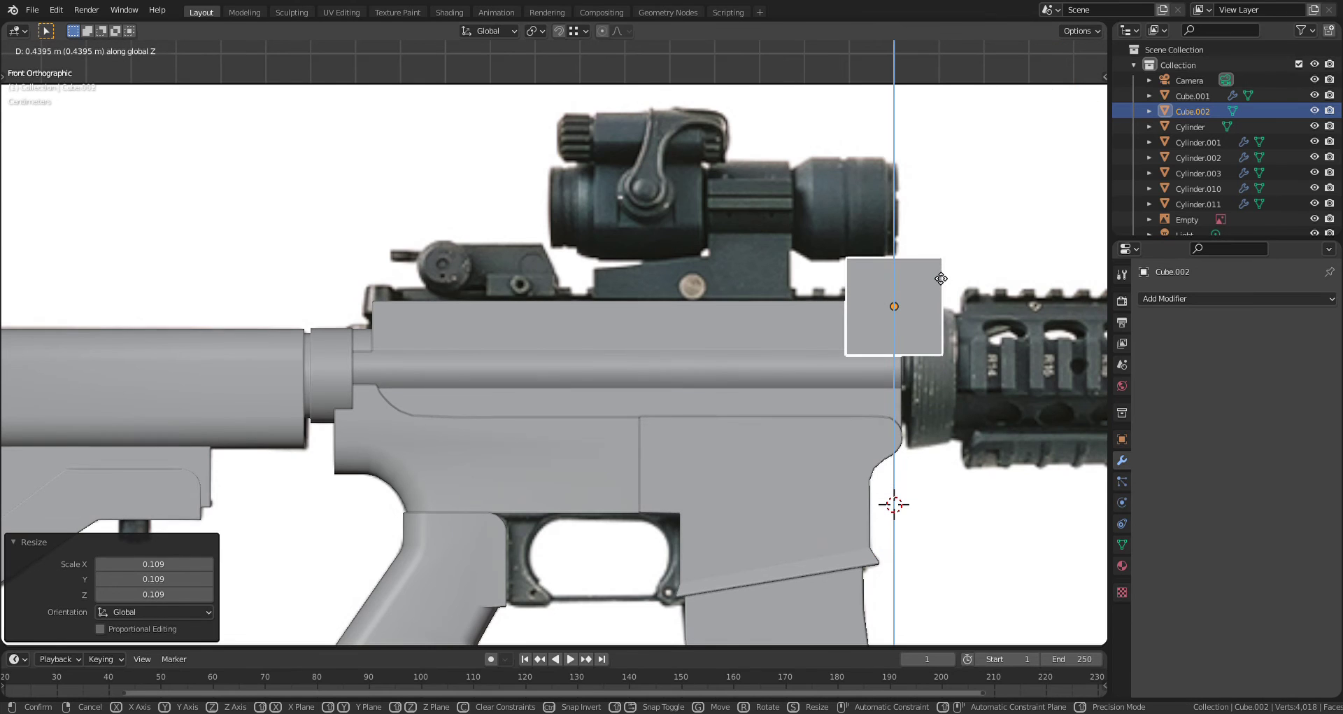
{"action": "left_click", "coordinate": [938, 268]}
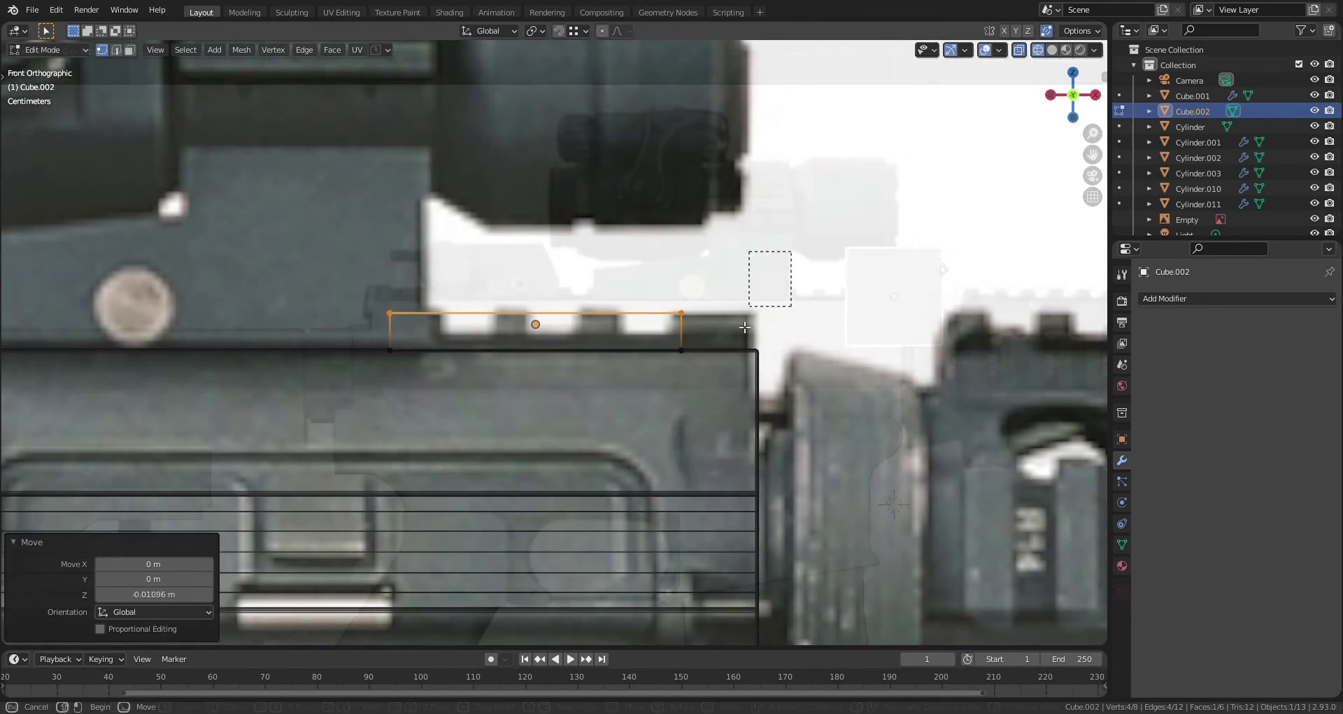
Move the flattened rail block's front-end vertices along X to line up with the upper receiver's front end
{"action": "key", "text": "g"}
{"action": "key", "text": "z"}
{"action": "key", "text": "x"}
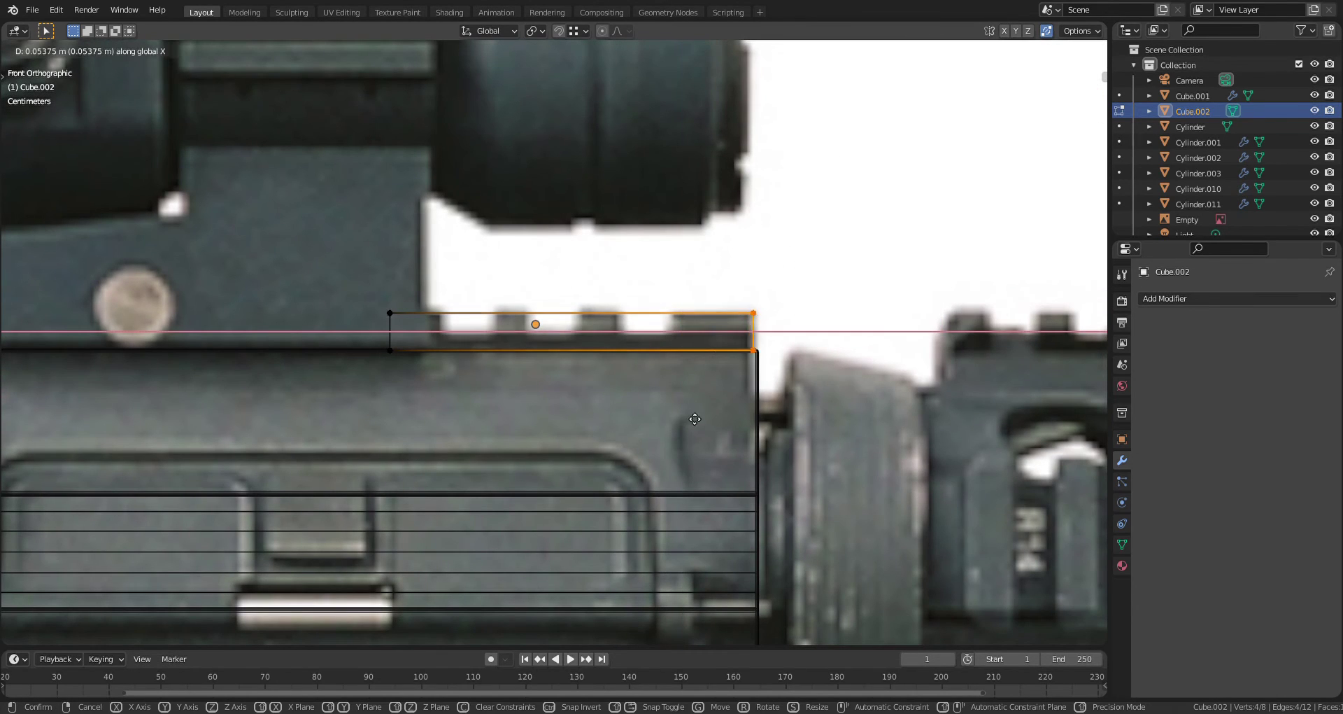
{"action": "left_click", "coordinate": [760, 356], "text": "ctrl"}
Move the rail block's rear-end vertices -0.59122 m along X to snap to the upper receiver's rear end, and clear the selection
{"action": "middle_click_drag", "start_coordinate": [519, 349], "coordinate": [679, 324], "text": "shift"}
{"action": "left_click_drag", "start_coordinate": [665, 234], "coordinate": [462, 378]}
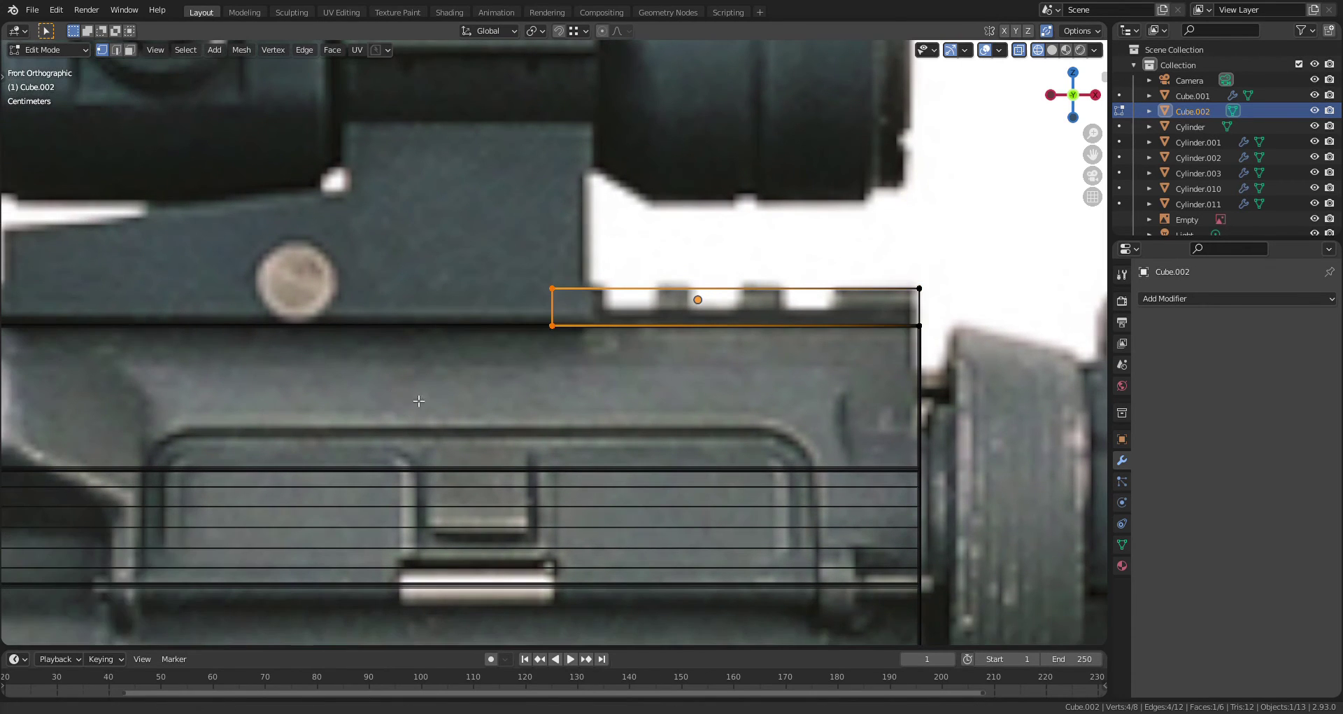
{"action": "middle_click_drag", "start_coordinate": [420, 399], "coordinate": [675, 383], "text": "shift"}
{"action": "scroll", "coordinate": [664, 385], "scroll_direction": "down", "scroll_amount": 1}
{"action": "scroll", "coordinate": [615, 390], "scroll_direction": "down", "scroll_amount": 1}
{"action": "middle_click_drag", "start_coordinate": [350, 361], "coordinate": [620, 356], "text": "shift"}
{"action": "scroll", "coordinate": [619, 356], "scroll_direction": "up", "scroll_amount": 5, "text": "ctrl"}
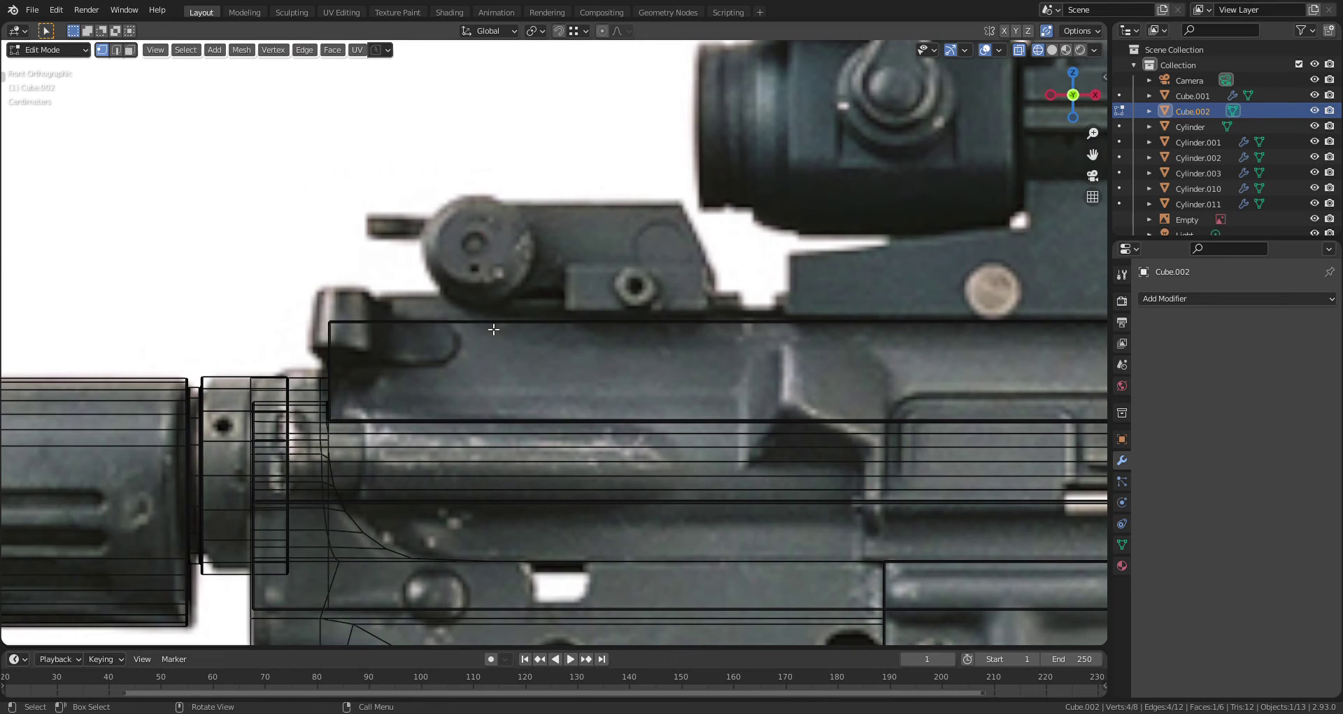
{"action": "middle_click_drag", "start_coordinate": [748, 341], "coordinate": [590, 355], "text": "shift"}
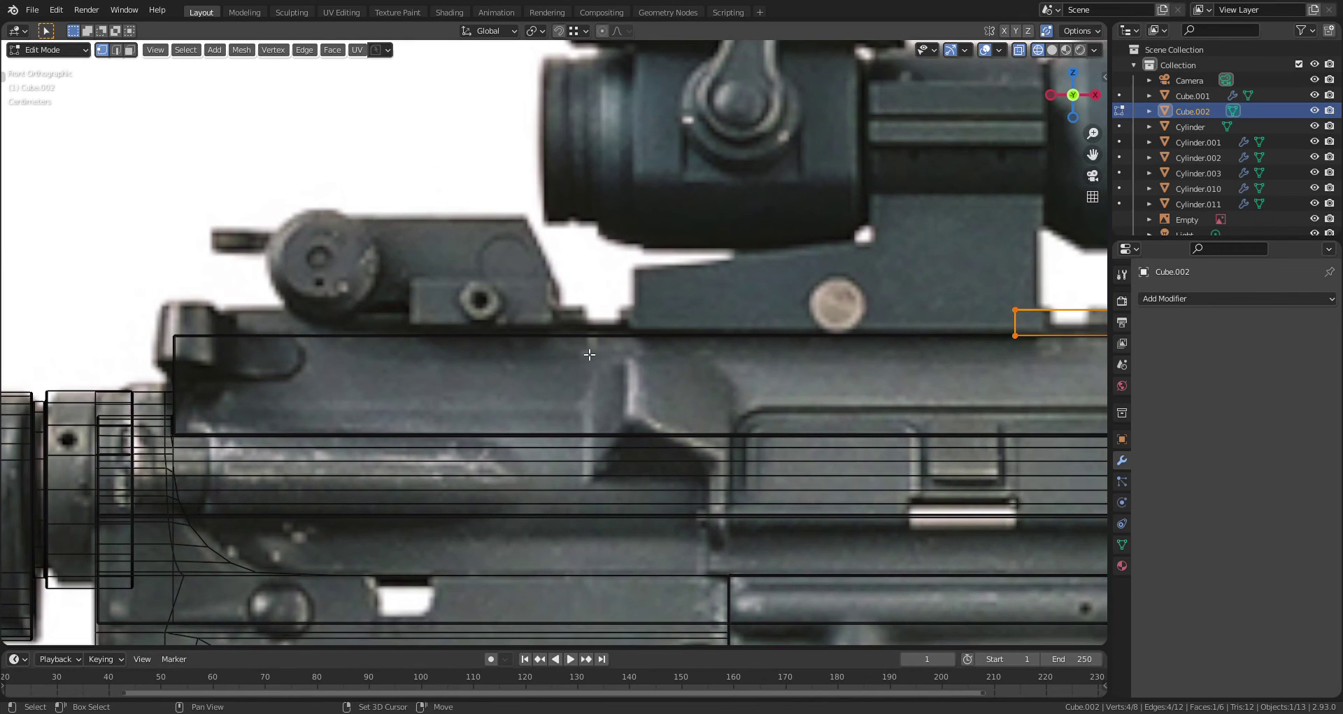
{"action": "key", "text": "g"}
{"action": "key", "text": "x"}
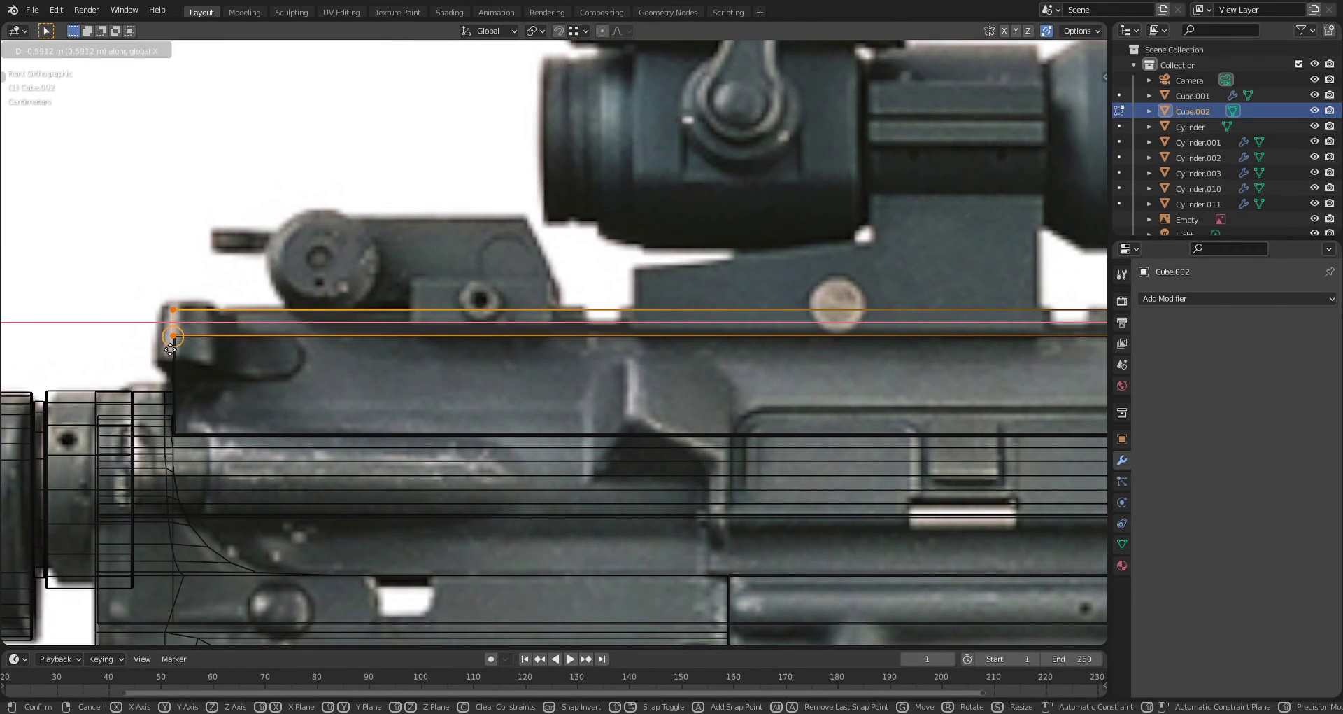
{"action": "left_click", "coordinate": [166, 344]}
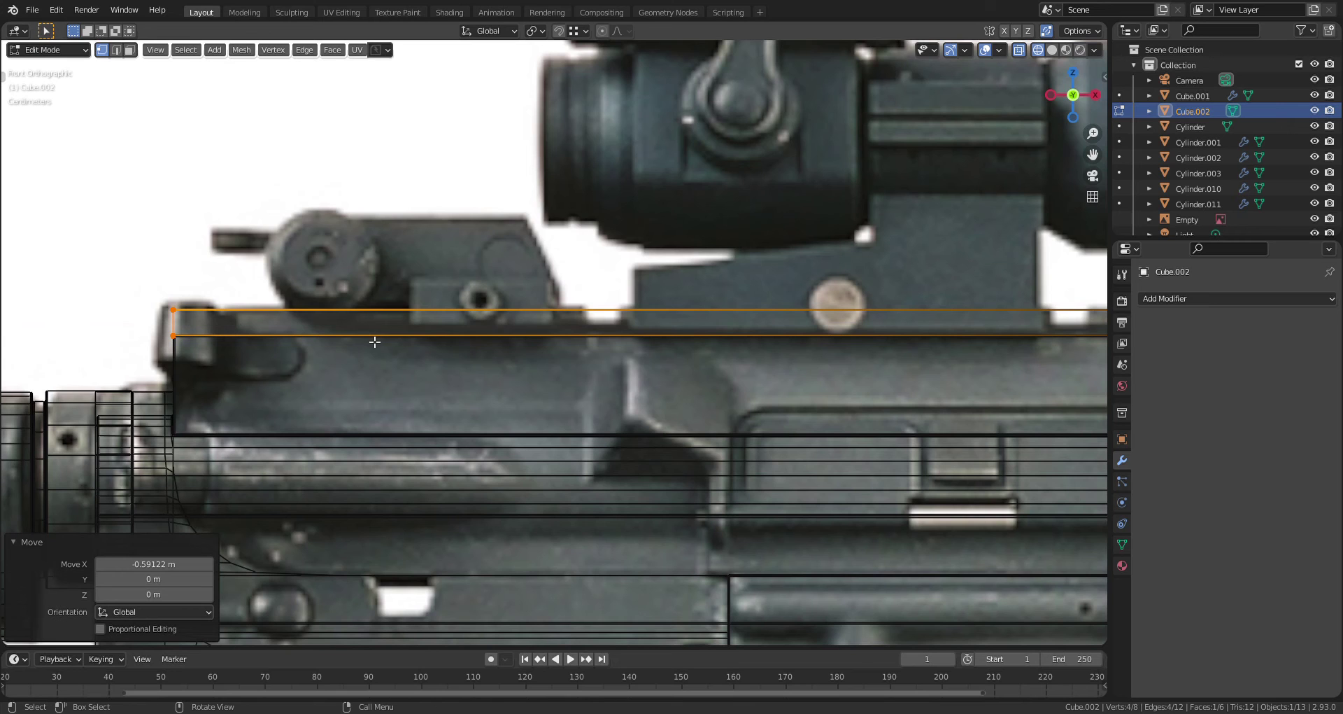
{"action": "key", "text": "alt+a"}
Switch to solid shading and add one lengthwise loop cut at mid-height around the rail block
{"action": "scroll", "coordinate": [507, 401], "scroll_direction": "down", "scroll_amount": 4}
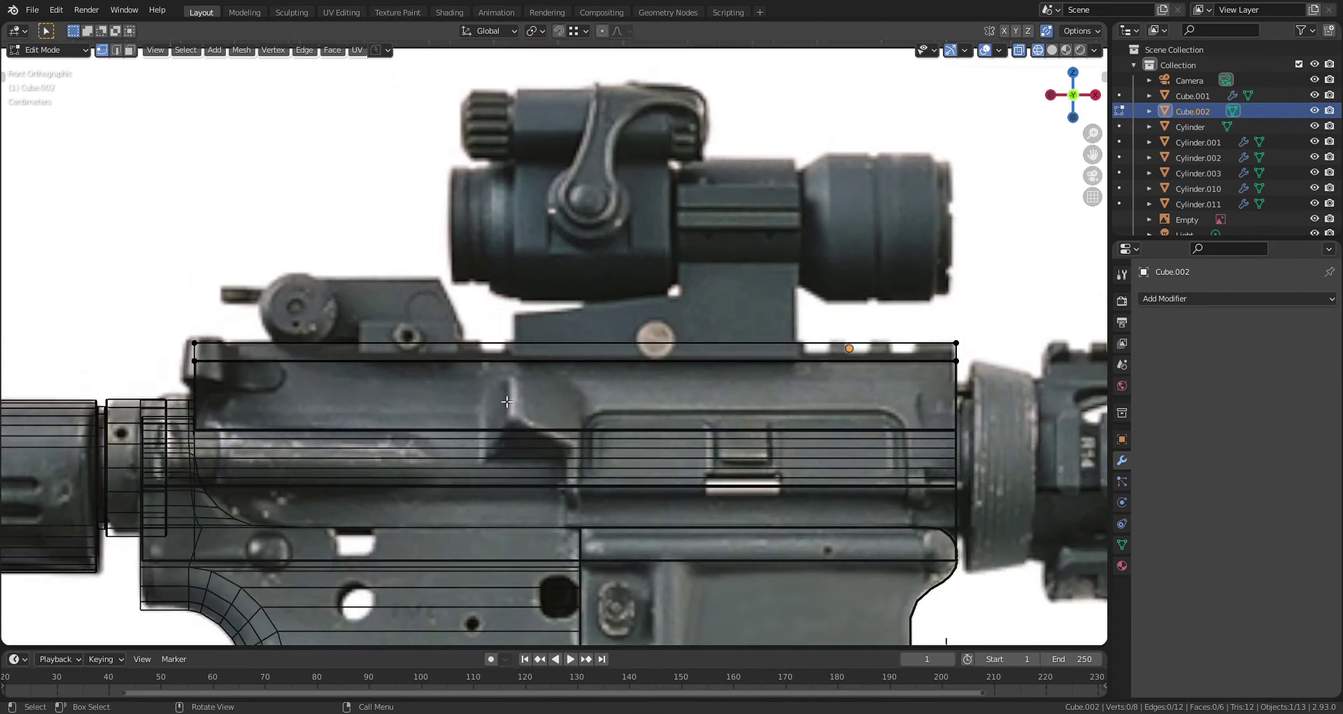
{"action": "scroll", "coordinate": [506, 401], "scroll_direction": "down", "scroll_amount": 1}
{"action": "key", "text": "z"}
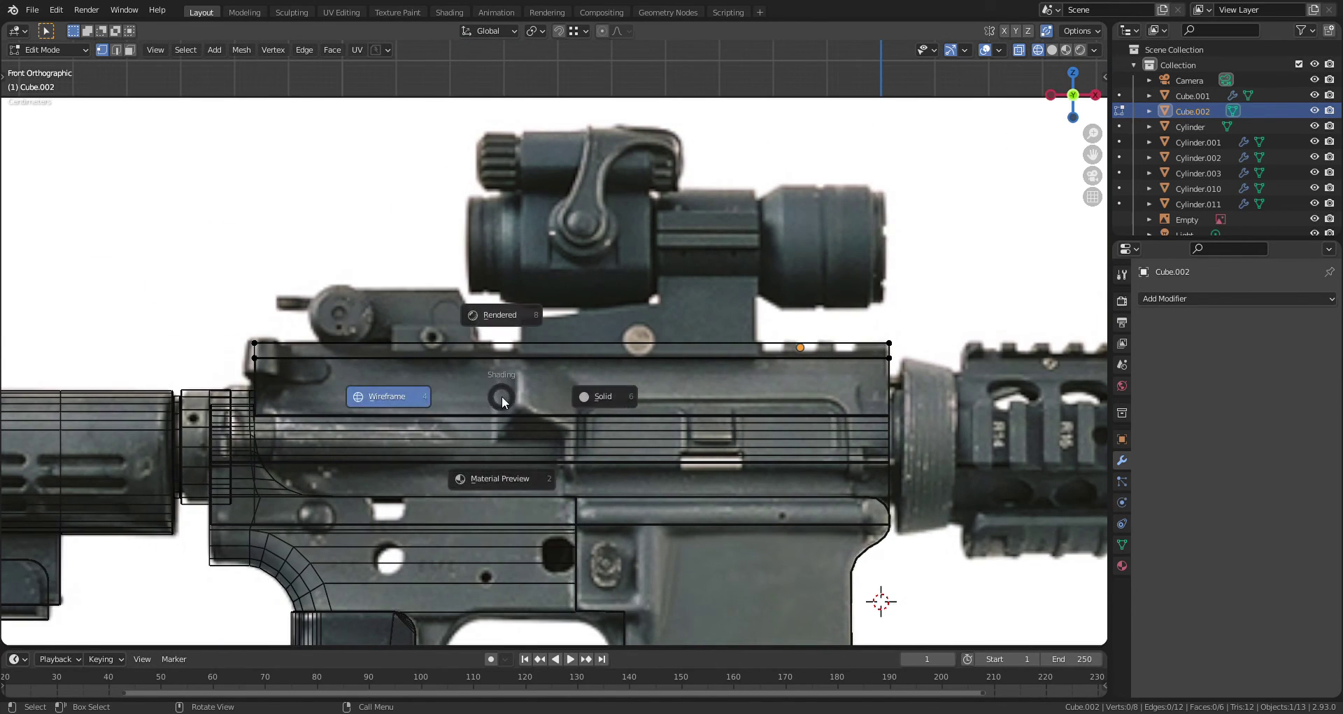
{"action": "left_click", "coordinate": [605, 390]}
{"action": "middle_click_drag", "start_coordinate": [625, 391], "coordinate": [602, 386], "text": "shift"}
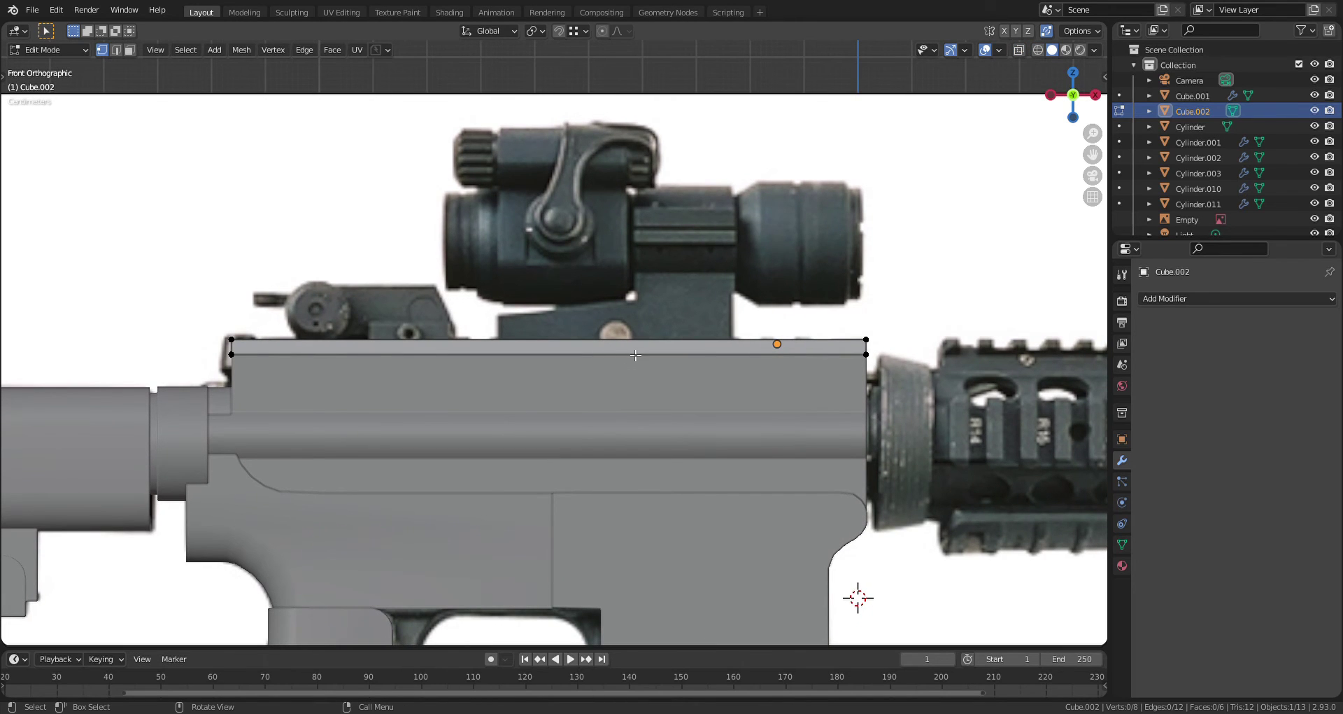
{"action": "scroll", "coordinate": [635, 355], "scroll_direction": "up", "scroll_amount": 2}
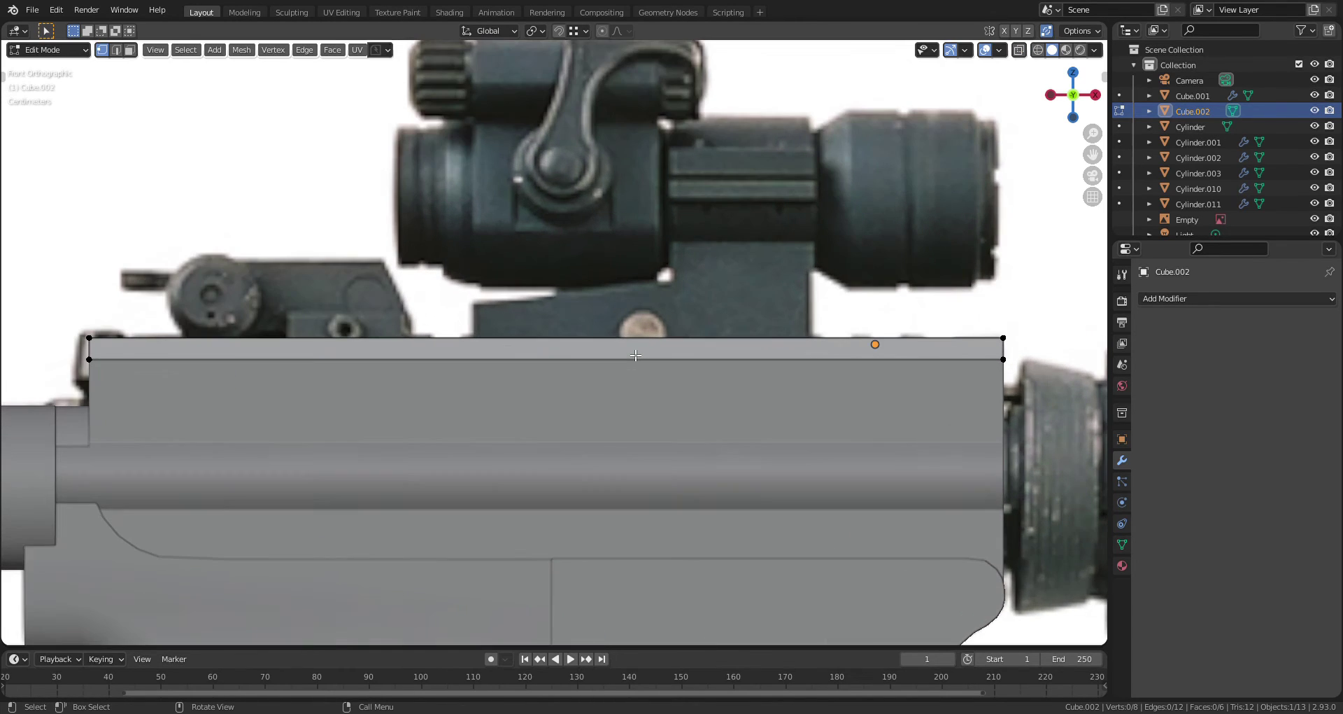
{"action": "key", "text": "ctrl+r"}
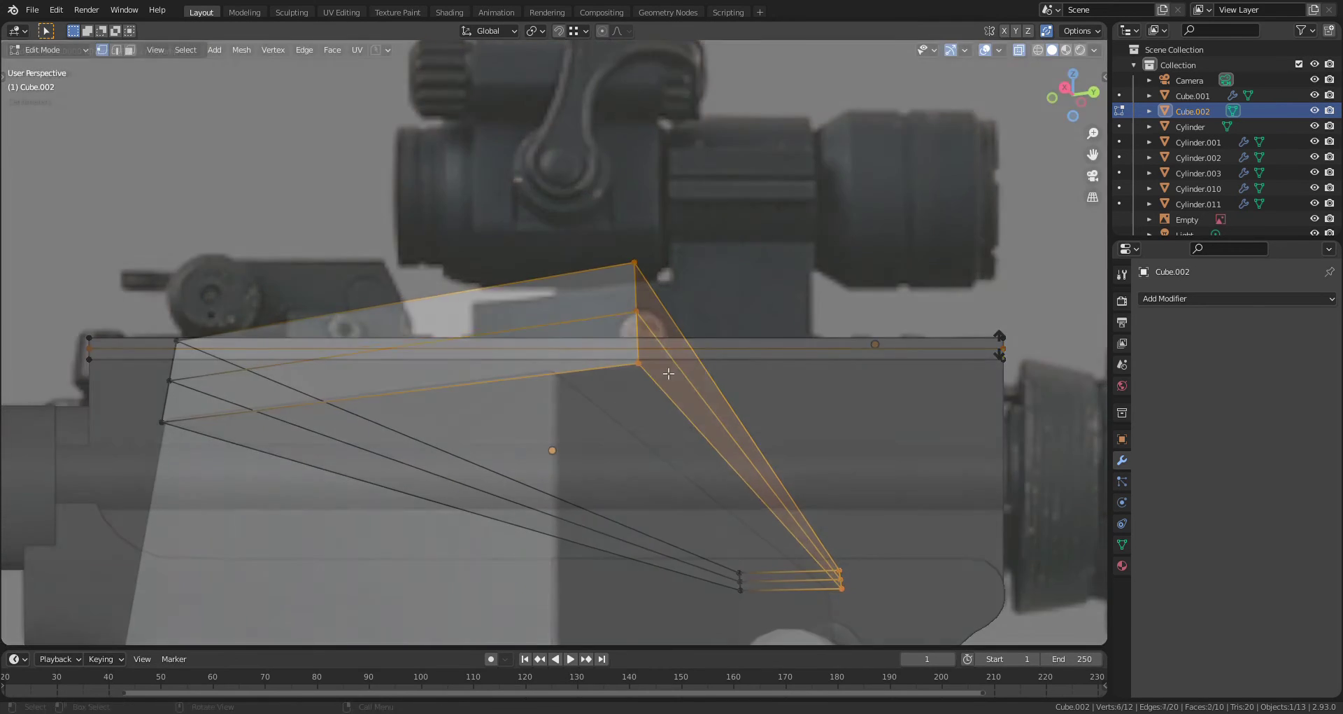
Move the rail block's +Y side vertices -0.021914 m along Y to sit flush with the receiver's side
{"action": "middle_click_drag", "start_coordinate": [669, 372], "coordinate": [646, 341]}
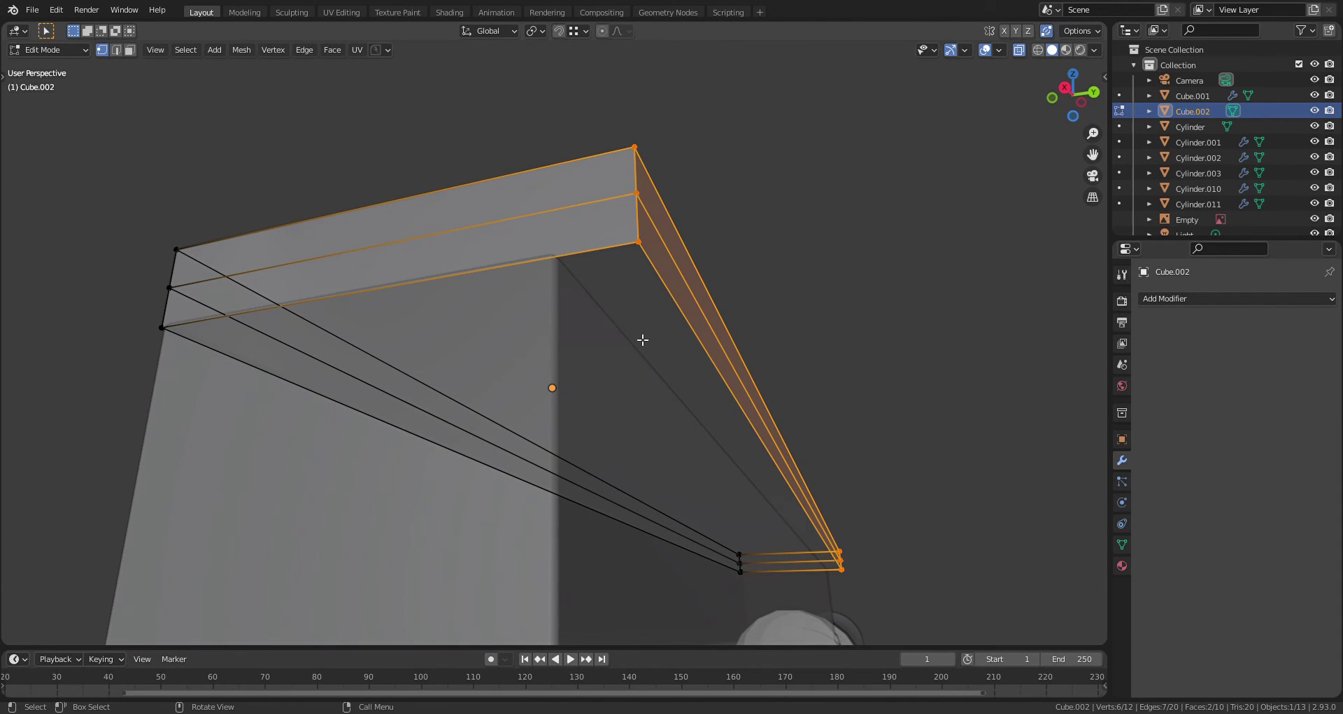
{"action": "key", "text": "g"}
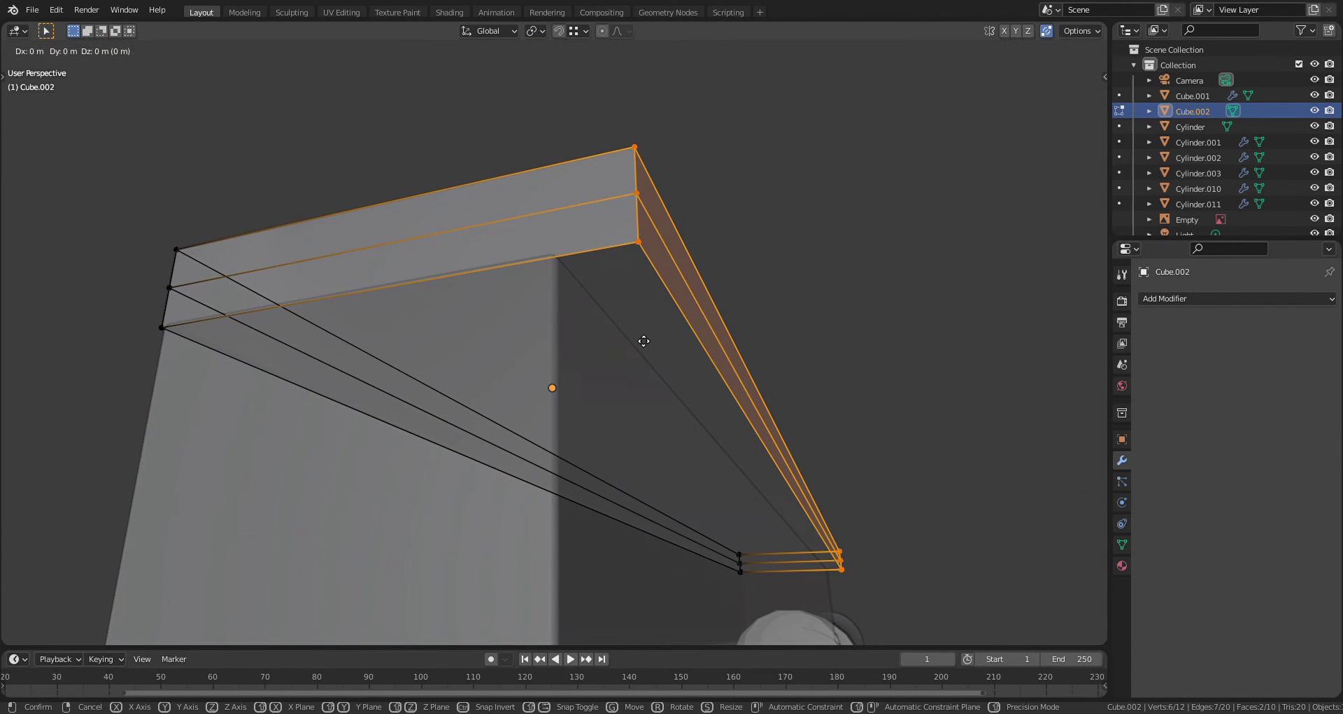
{"action": "key", "text": "y"}
{"action": "left_click", "coordinate": [569, 265]}
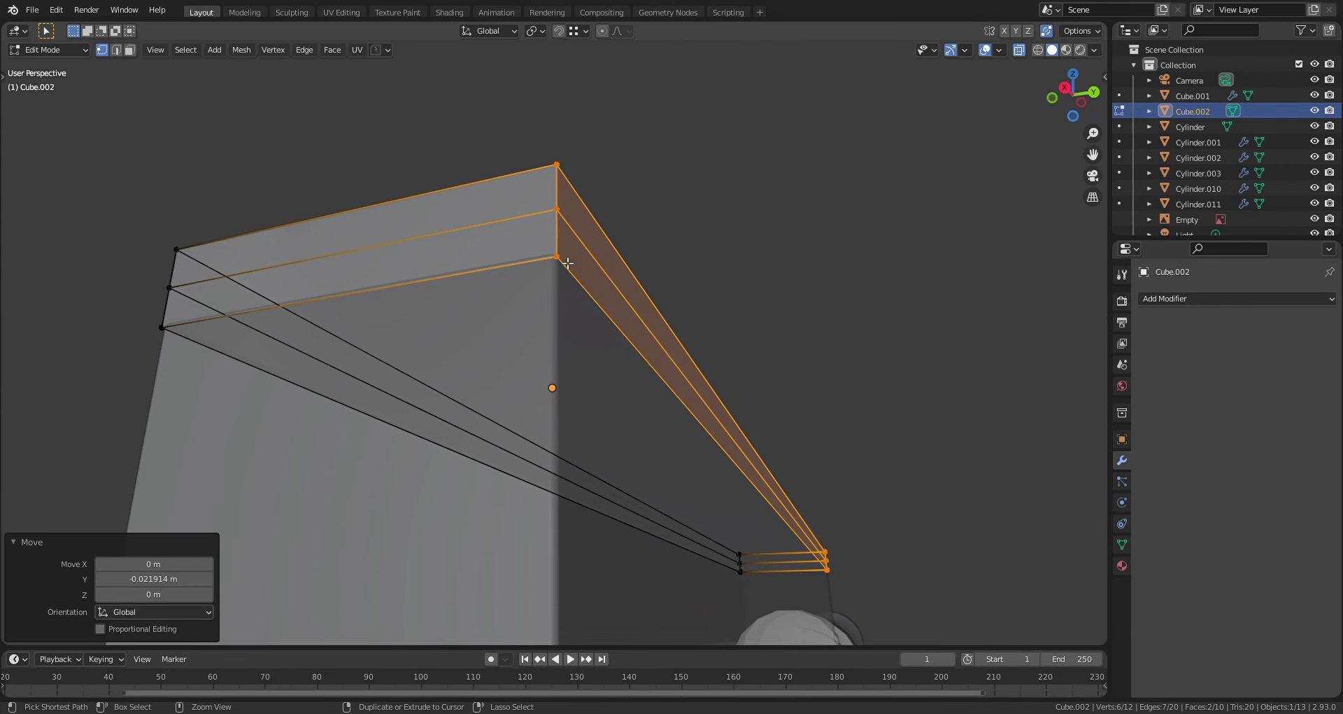
Move the rail block's -Y side vertices about 0.0024 m along Y to snap flush with the receiver's side
{"action": "middle_click_drag", "start_coordinate": [369, 324], "coordinate": [451, 328]}
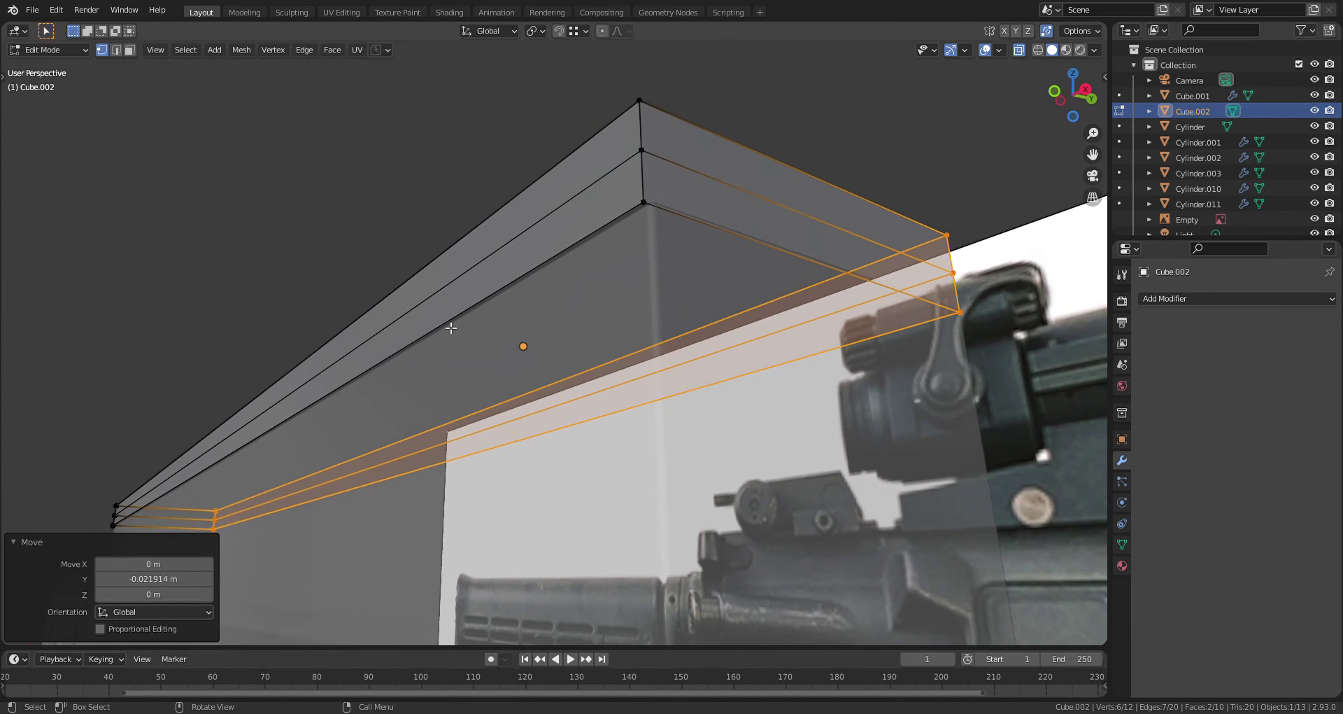
{"action": "left_click_drag", "start_coordinate": [667, 76], "coordinate": [585, 300]}
{"action": "middle_click_drag", "start_coordinate": [393, 348], "coordinate": [459, 287], "text": "shift"}
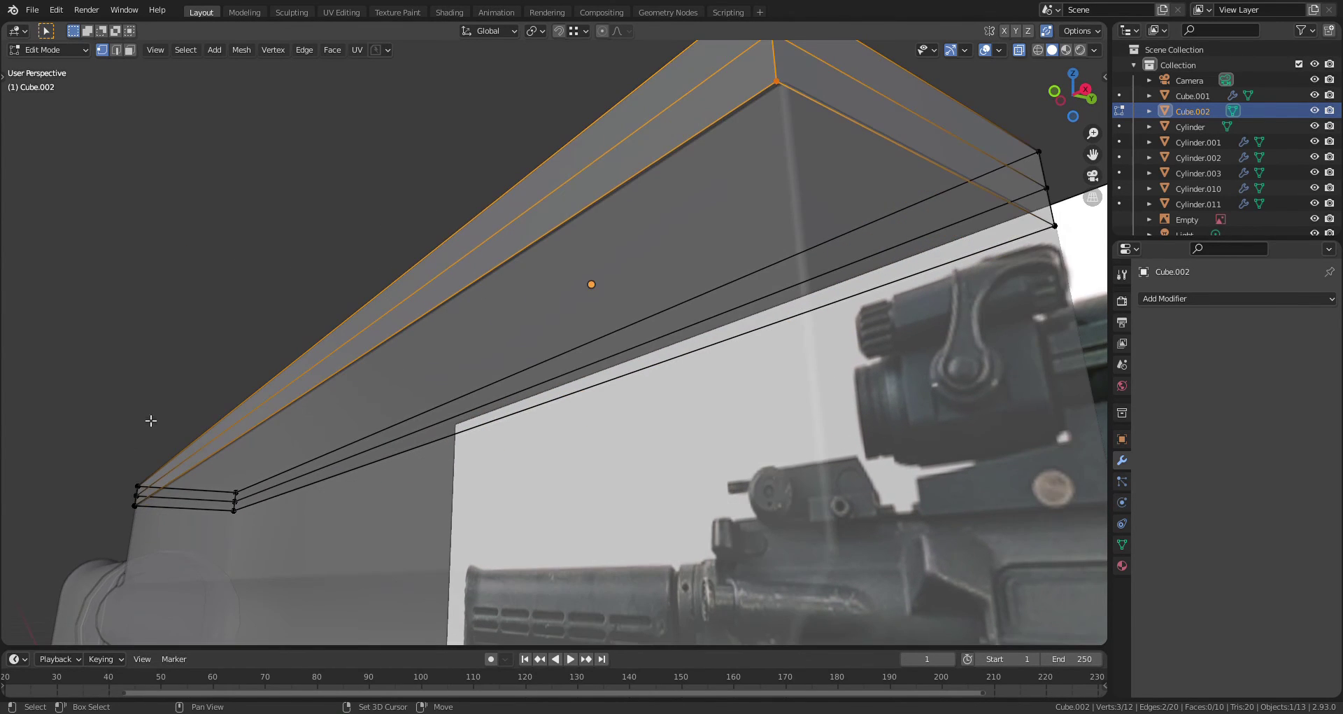
{"action": "left_click_drag", "start_coordinate": [160, 419], "coordinate": [133, 563], "text": "shift"}
{"action": "middle_click_drag", "start_coordinate": [552, 301], "coordinate": [557, 251]}
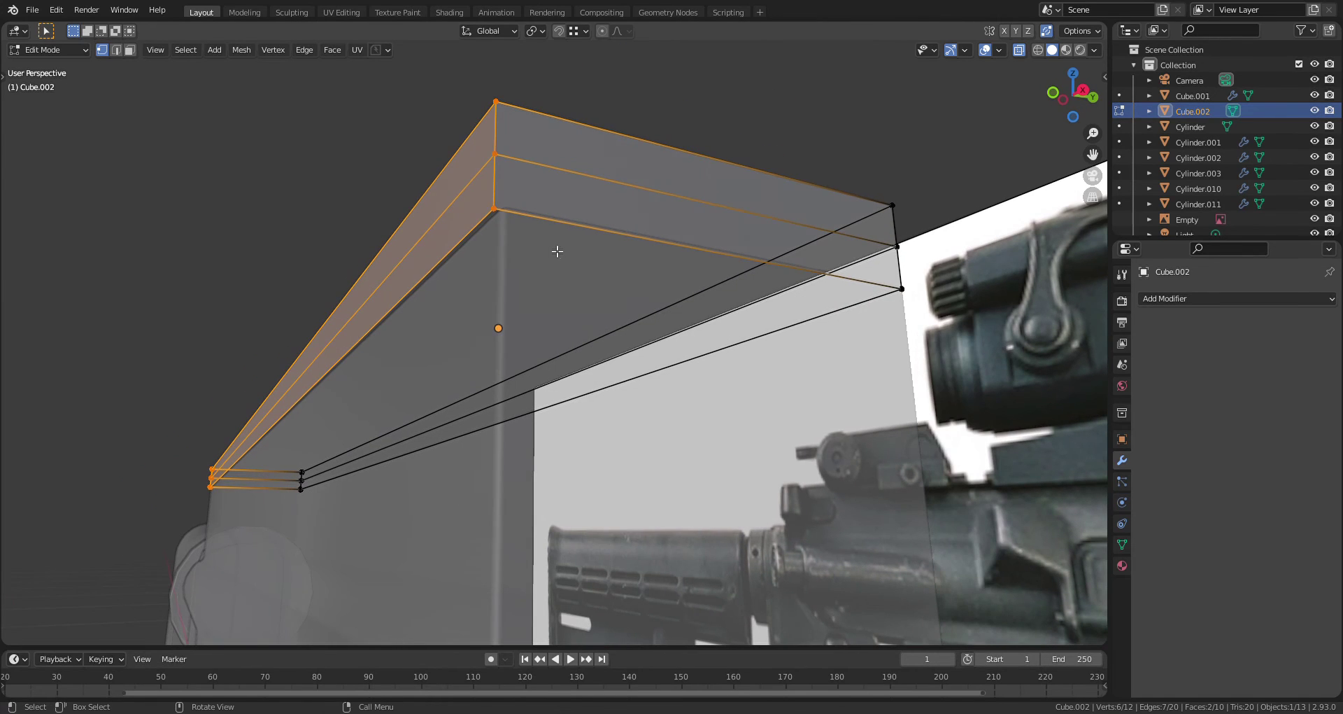
{"action": "key", "text": "g"}
{"action": "key", "text": "y"}
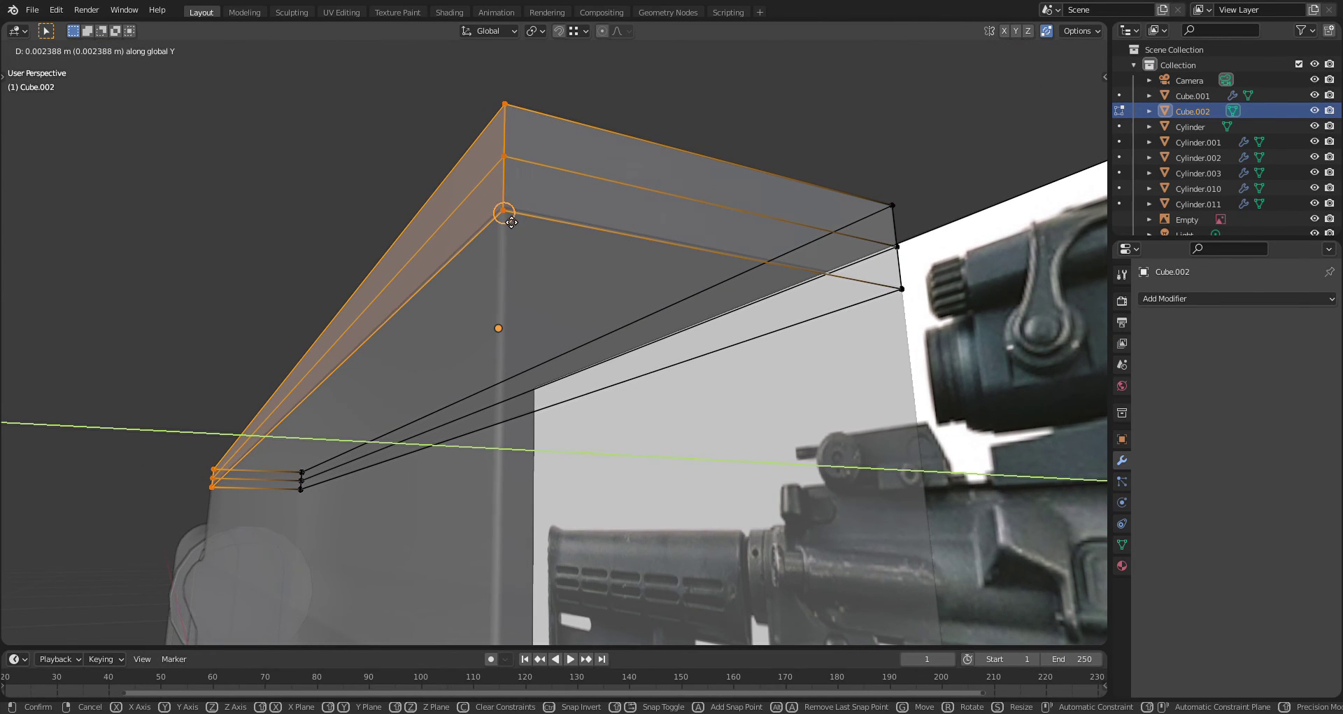
{"action": "left_click", "coordinate": [509, 223]}
Select the rail block's mid-height edge loop and push it outward by 0.101 m with Shrink/Fatten
{"action": "middle_click_drag", "start_coordinate": [509, 223], "coordinate": [642, 450]}
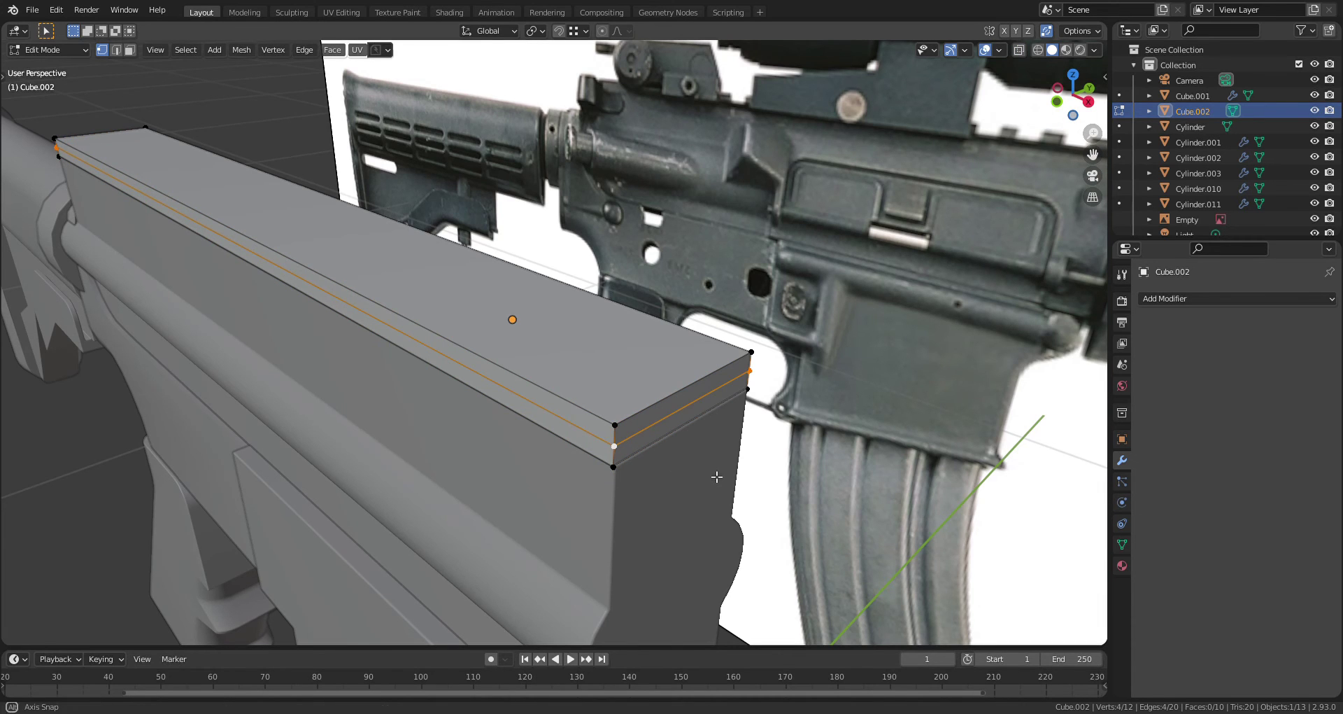
{"action": "middle_click_drag", "start_coordinate": [716, 477], "coordinate": [717, 477]}
{"action": "key", "text": "KP_7"}
{"action": "scroll", "coordinate": [711, 489], "scroll_direction": "down", "scroll_amount": 3}
{"action": "middle_click_drag", "start_coordinate": [346, 536], "coordinate": [683, 554], "text": "shift"}
{"action": "key", "text": "s"}
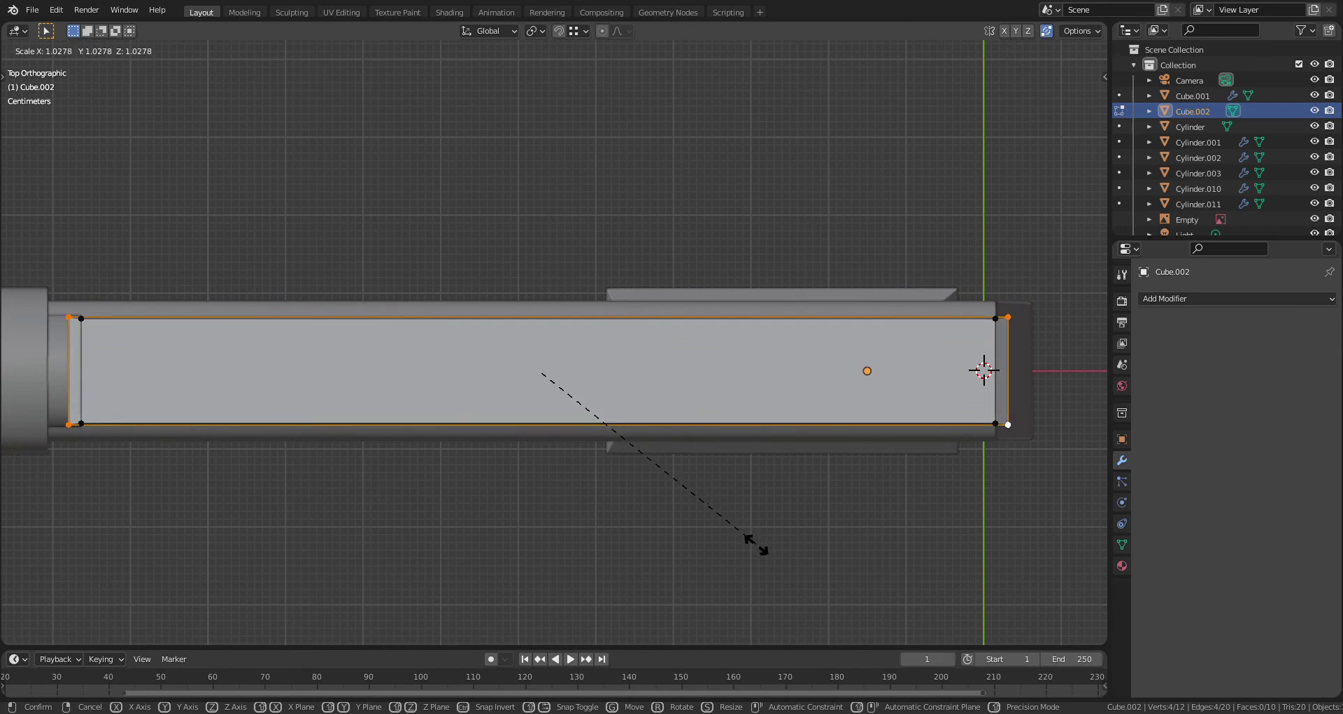
{"action": "key", "text": "Escape"}
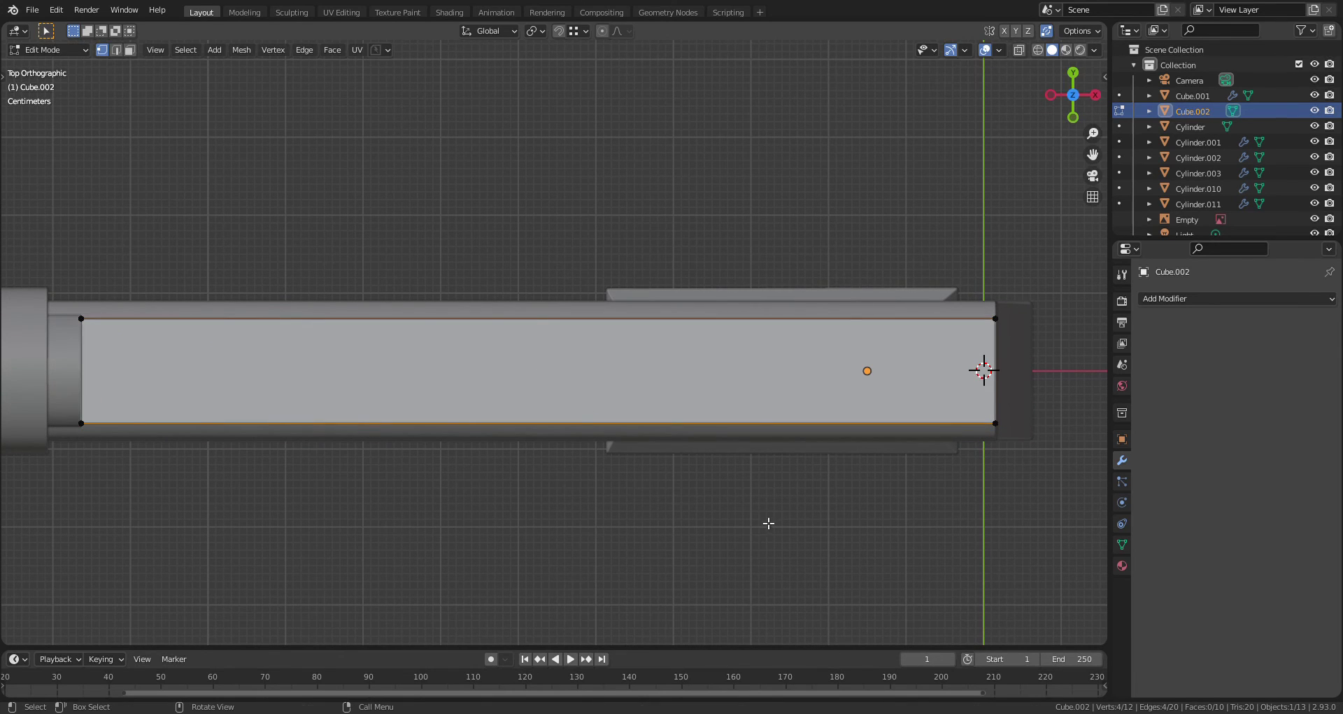
{"action": "key", "text": "alt+s"}
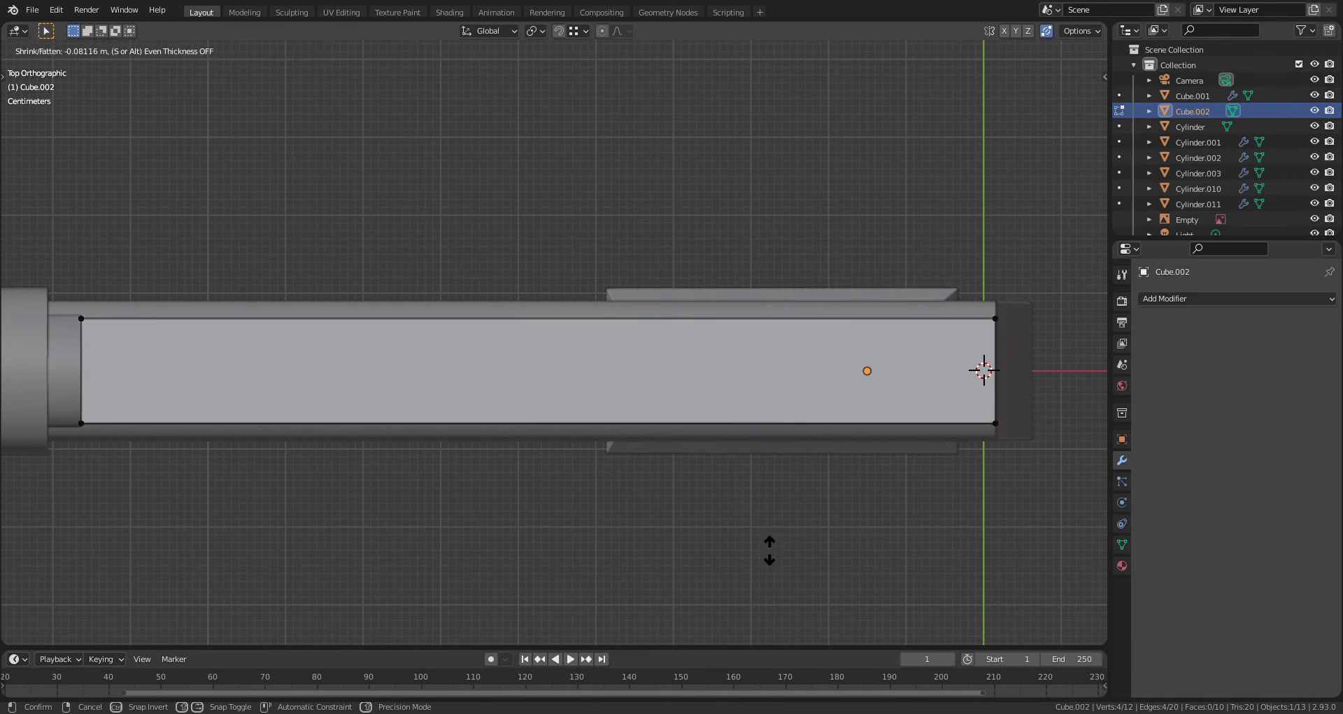
{"action": "left_click", "coordinate": [806, 481]}
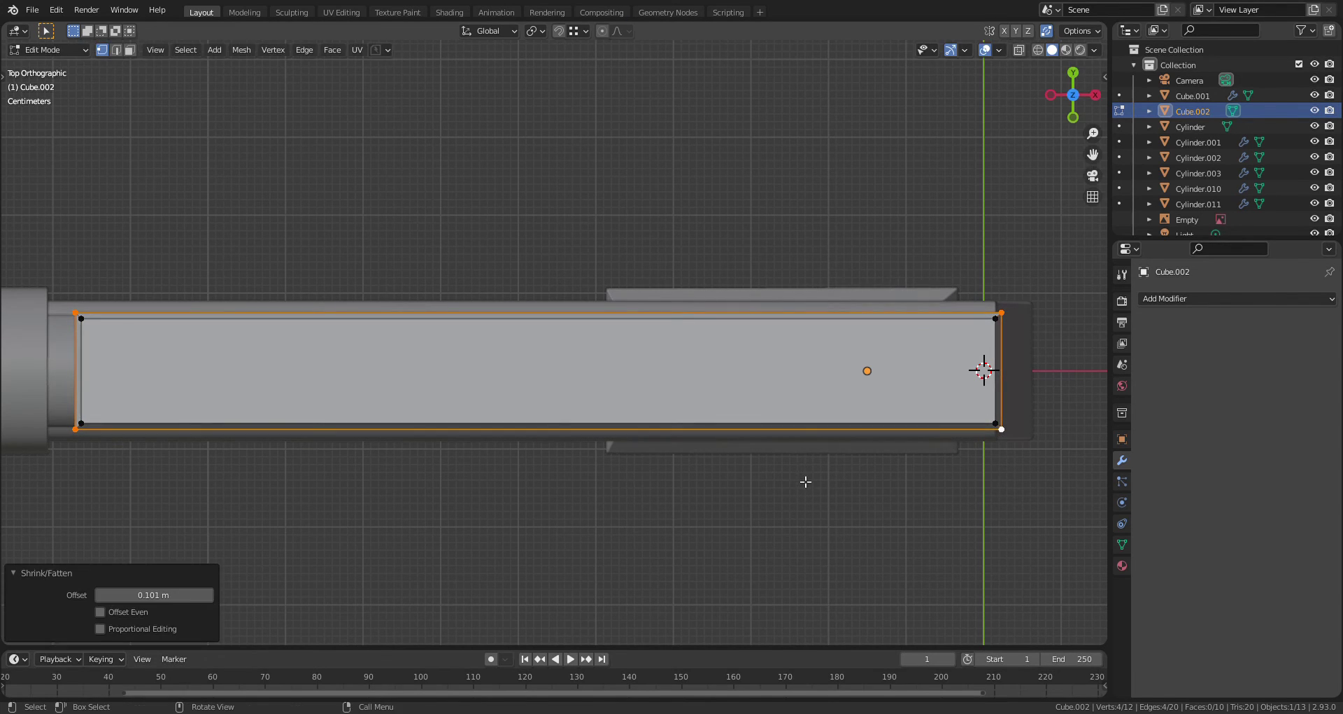
Return to Object Mode and add a cube at the rail's top near its front notches, in front wireframe view
{"action": "key", "text": "KP_1"}
{"action": "middle_click_drag", "start_coordinate": [804, 480], "coordinate": [657, 514]}
{"action": "key", "text": "Tab"}
{"action": "left_click", "coordinate": [681, 443]}
{"action": "middle_click_drag", "start_coordinate": [681, 444], "coordinate": [702, 376]}
{"action": "key", "text": "shift+a"}
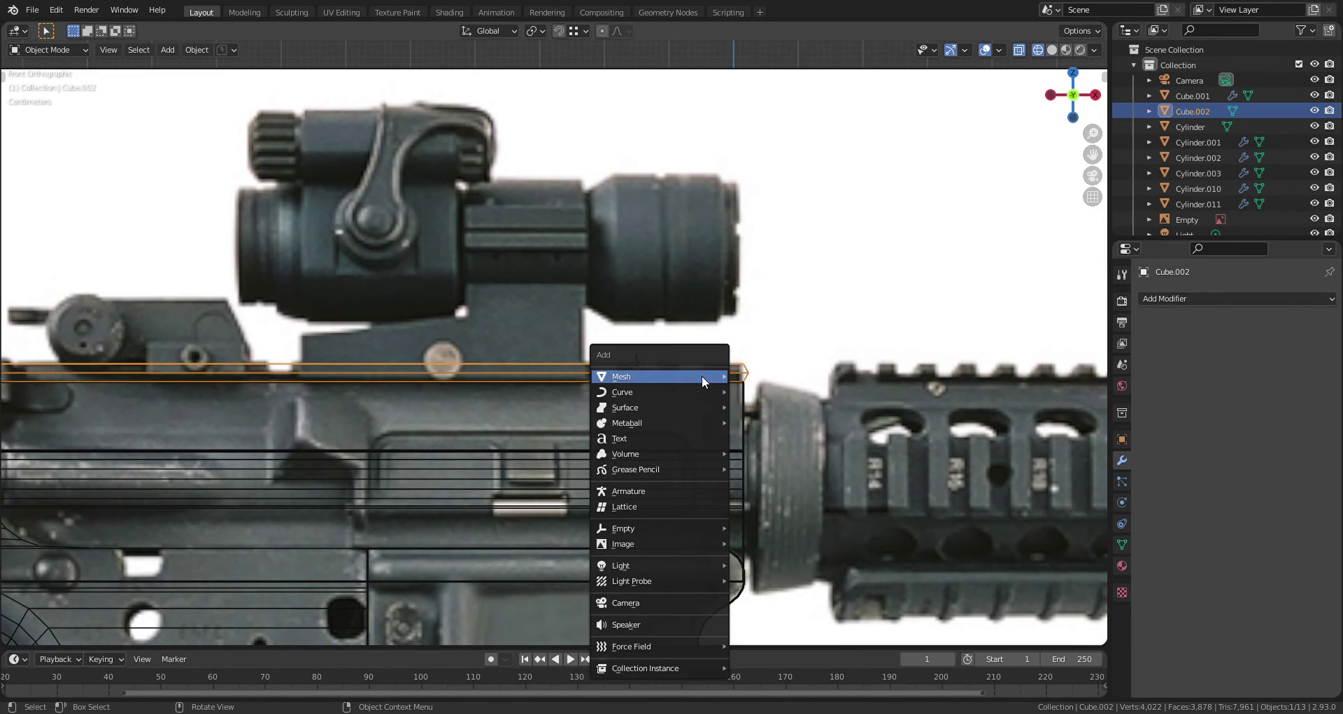
{"action": "mouse_move", "coordinate": [704, 376]}
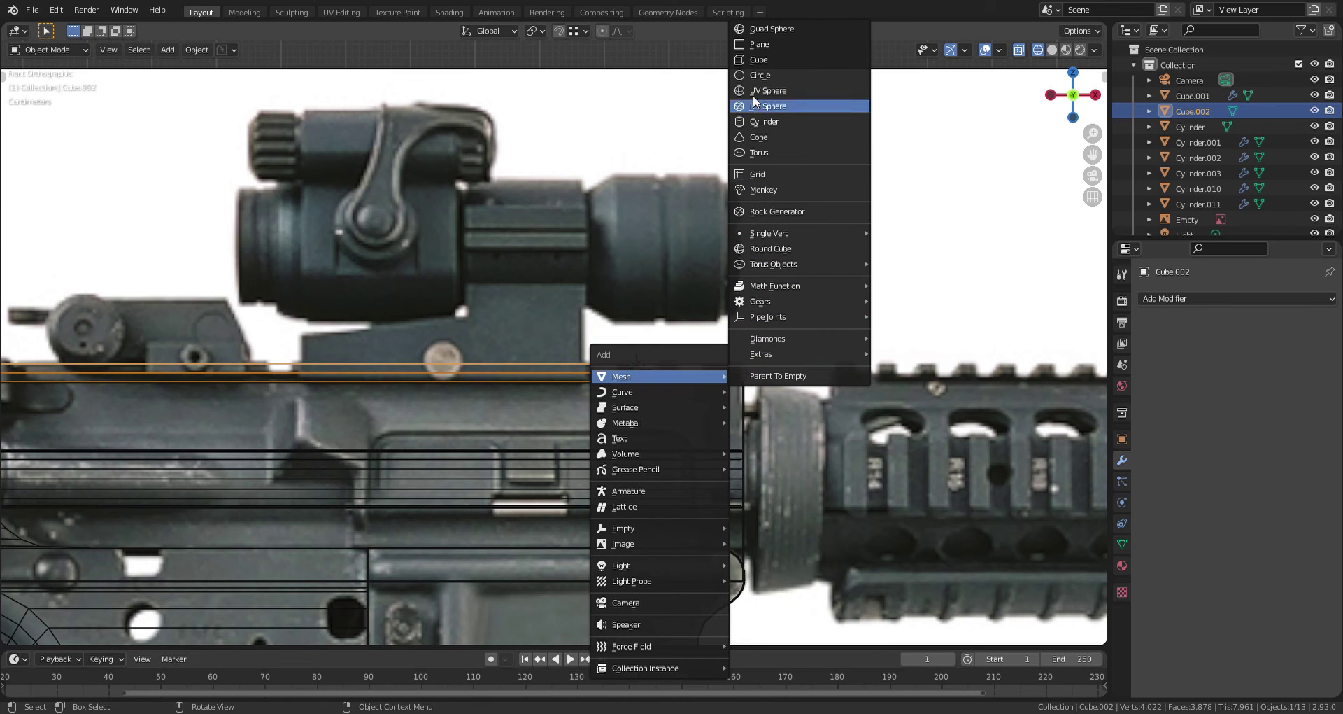
{"action": "left_click", "coordinate": [758, 63]}
Scale the new cube by 0.411 and again by 0.071, and move it 0.080082 m along X toward a rail notch
{"action": "key", "text": "s"}
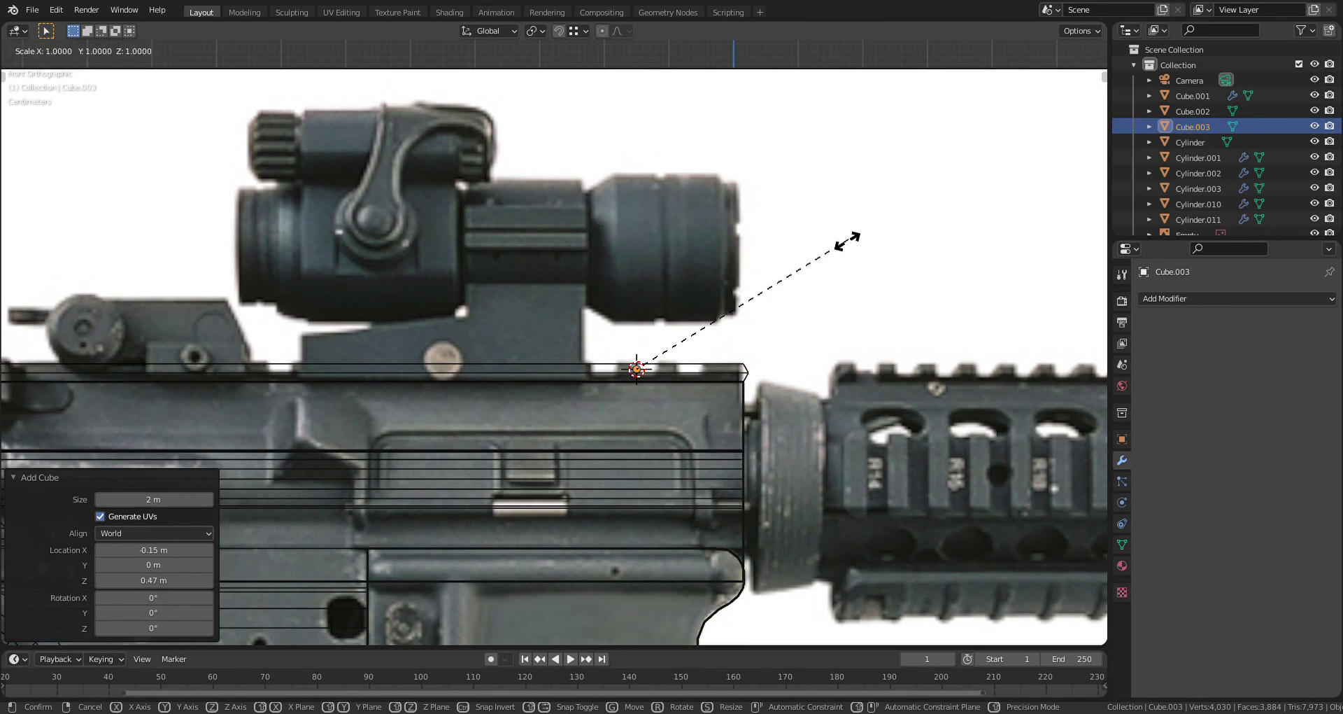
{"action": "left_click", "coordinate": [721, 313]}
{"action": "key", "text": "s"}
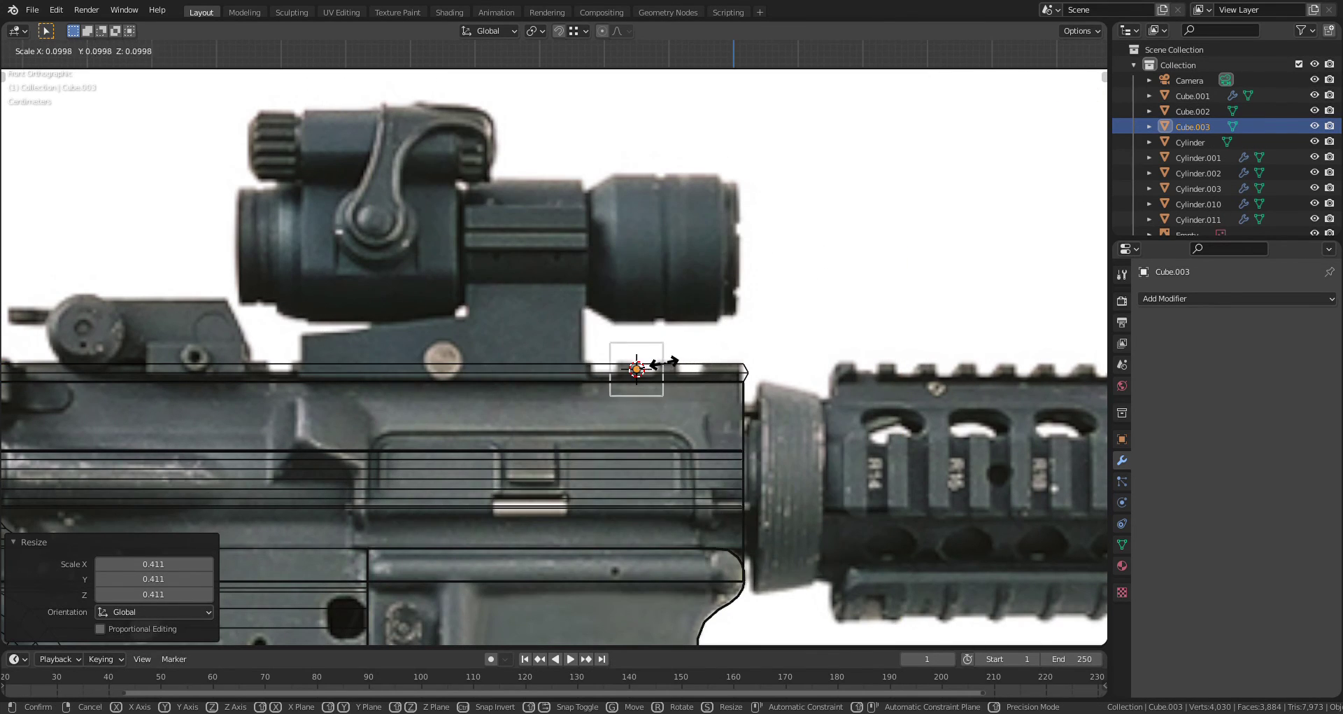
{"action": "left_click", "coordinate": [657, 360]}
{"action": "key", "text": "g"}
{"action": "key", "text": "x"}
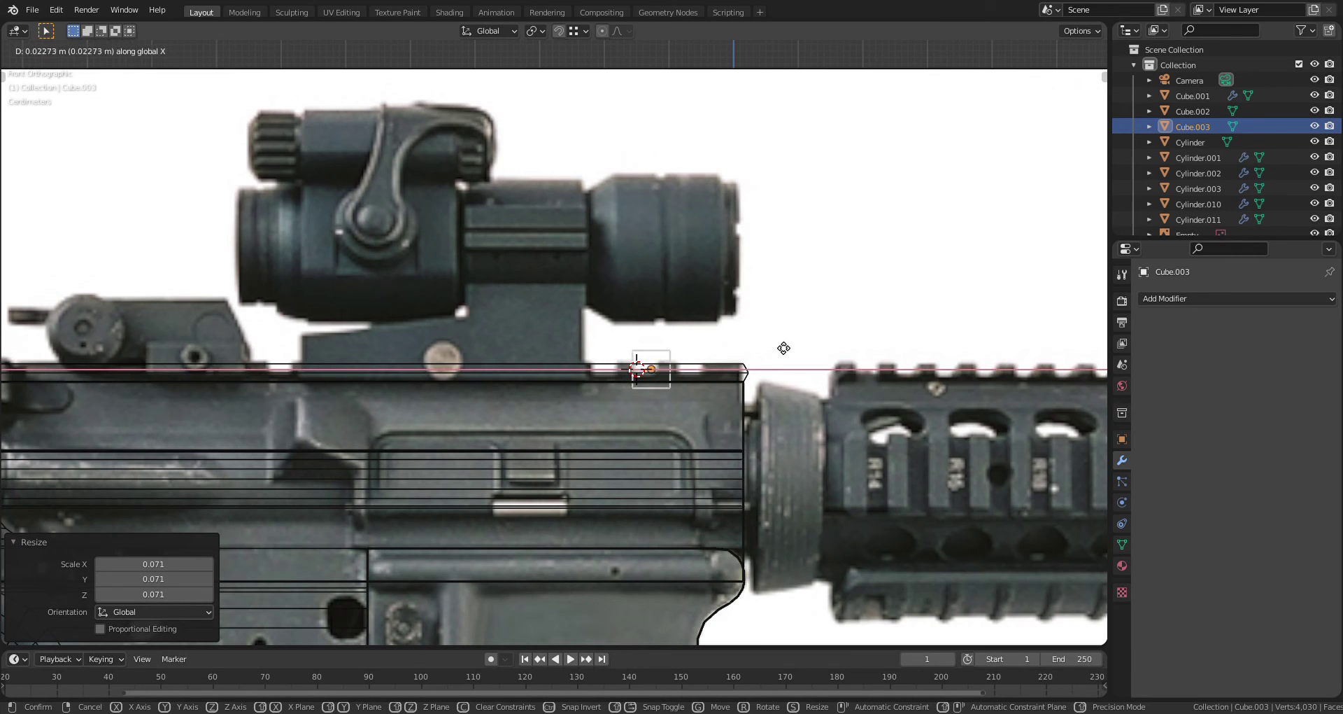
{"action": "left_click", "coordinate": [813, 348]}
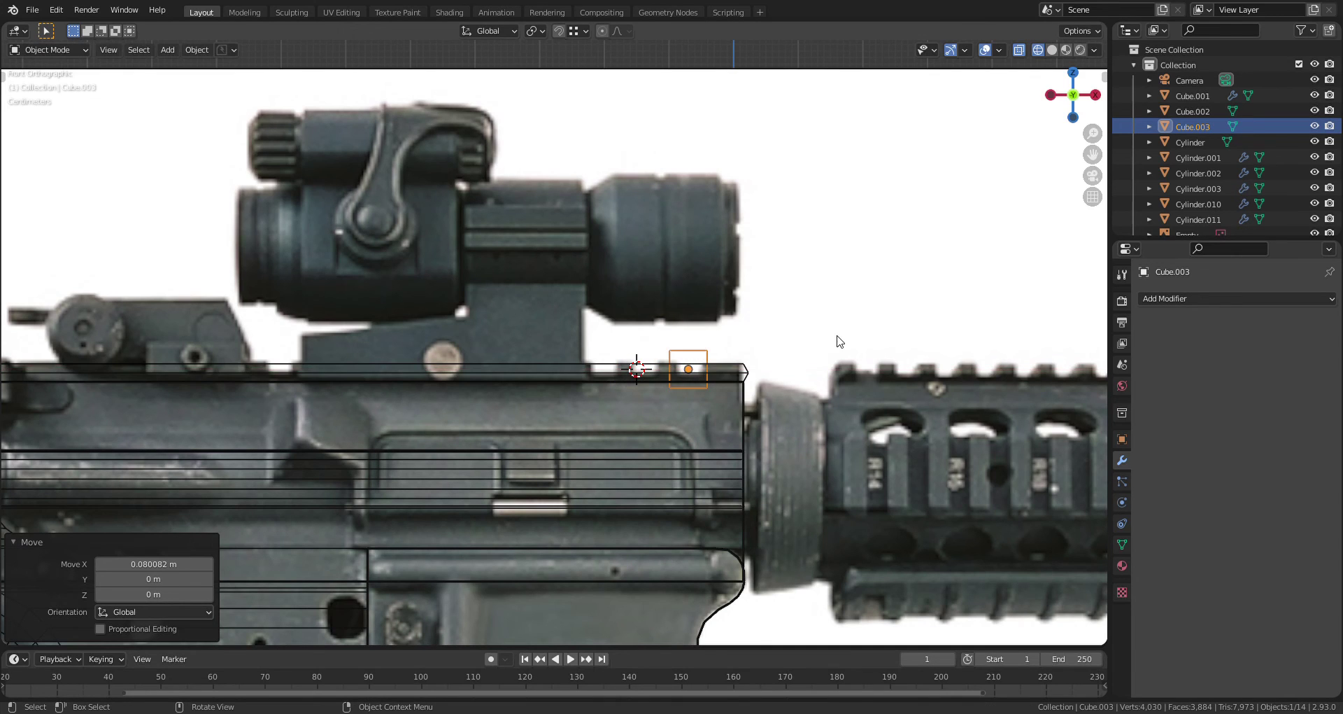
Narrow the cube along X to the notch's width, stretch it about 3.6 times along Y and raise it over the notch
{"action": "key", "text": "s"}
{"action": "key", "text": "x"}
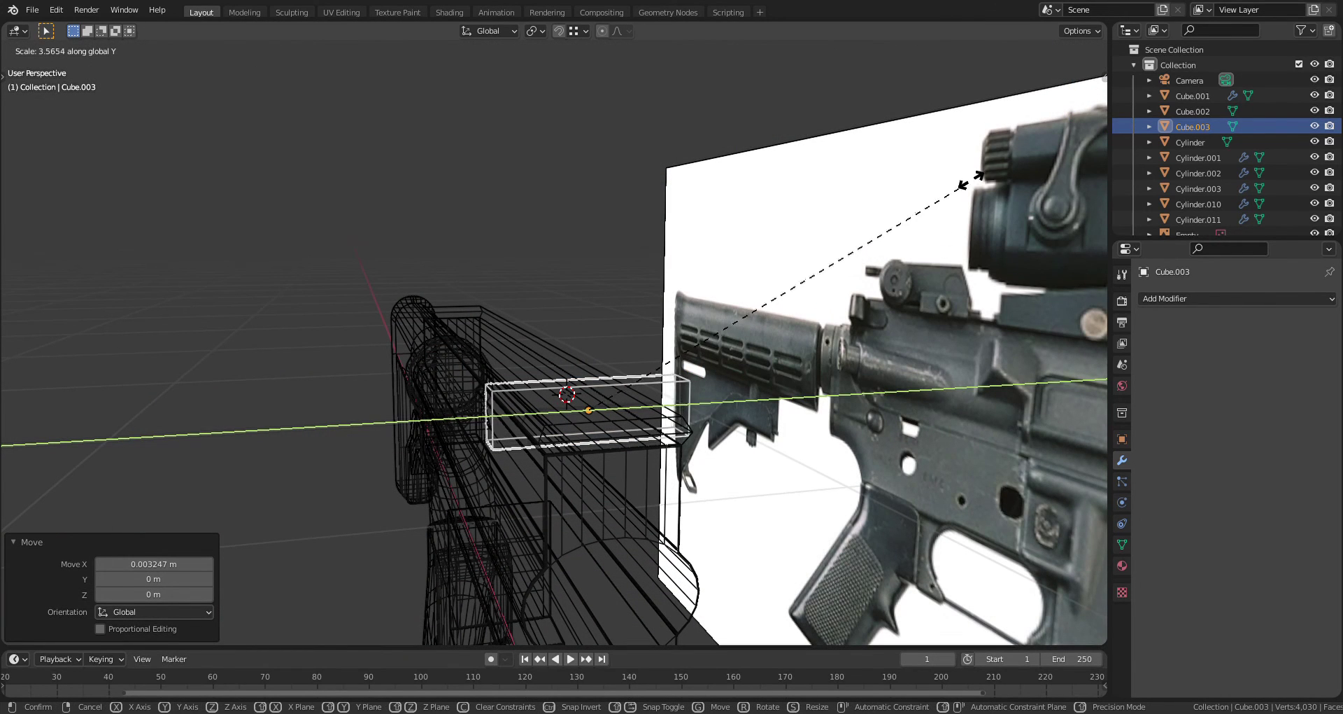
{"action": "left_click", "coordinate": [985, 179]}
{"action": "middle_click_drag", "start_coordinate": [854, 335], "coordinate": [817, 277]}
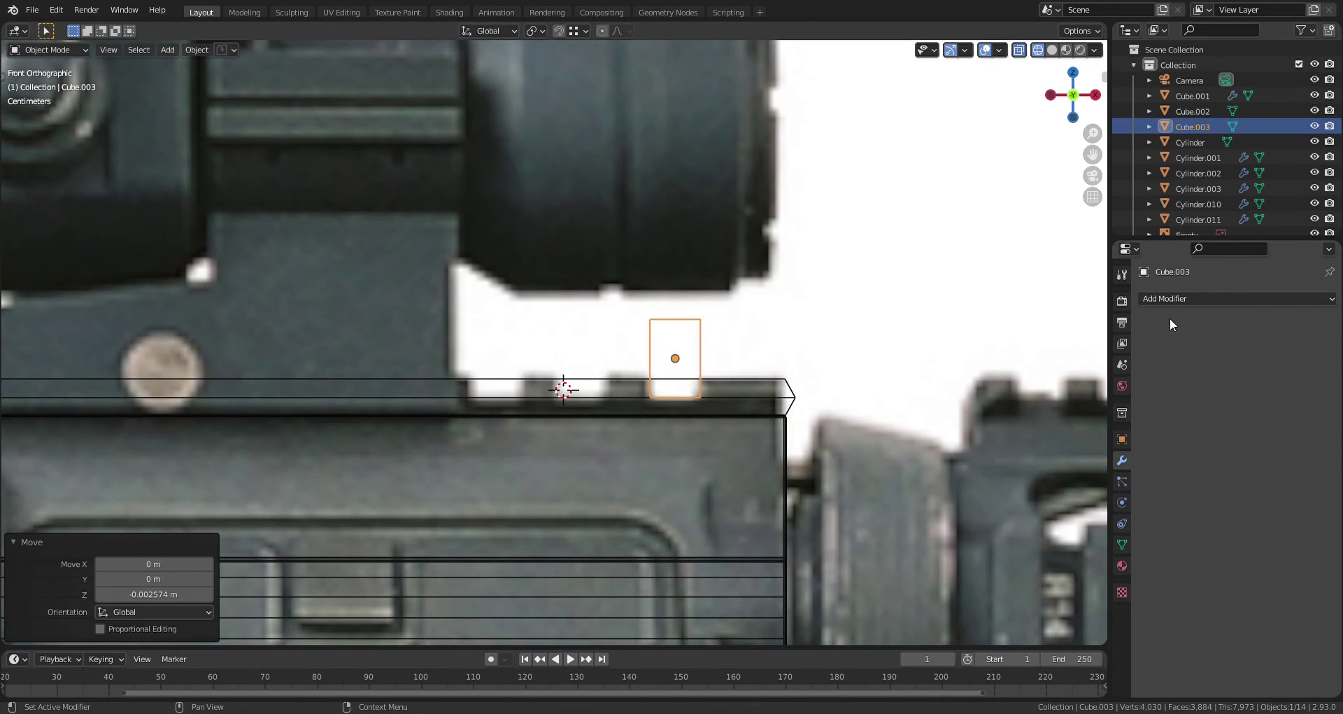
Add an Array modifier to the notch cube with a relative X offset factor of -1.9
{"action": "left_click", "coordinate": [1177, 298]}
{"action": "left_click", "coordinate": [1038, 342]}
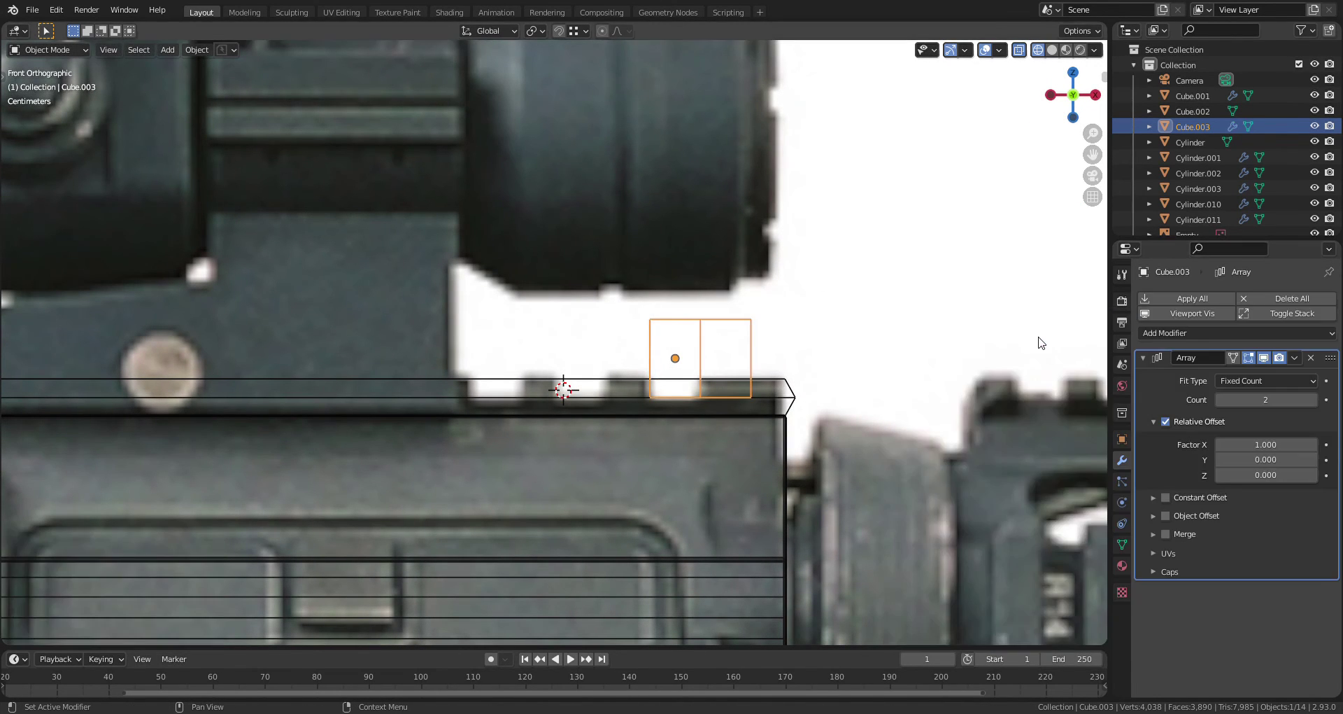
{"action": "left_click", "coordinate": [1273, 449]}
{"action": "key", "text": "Return"}
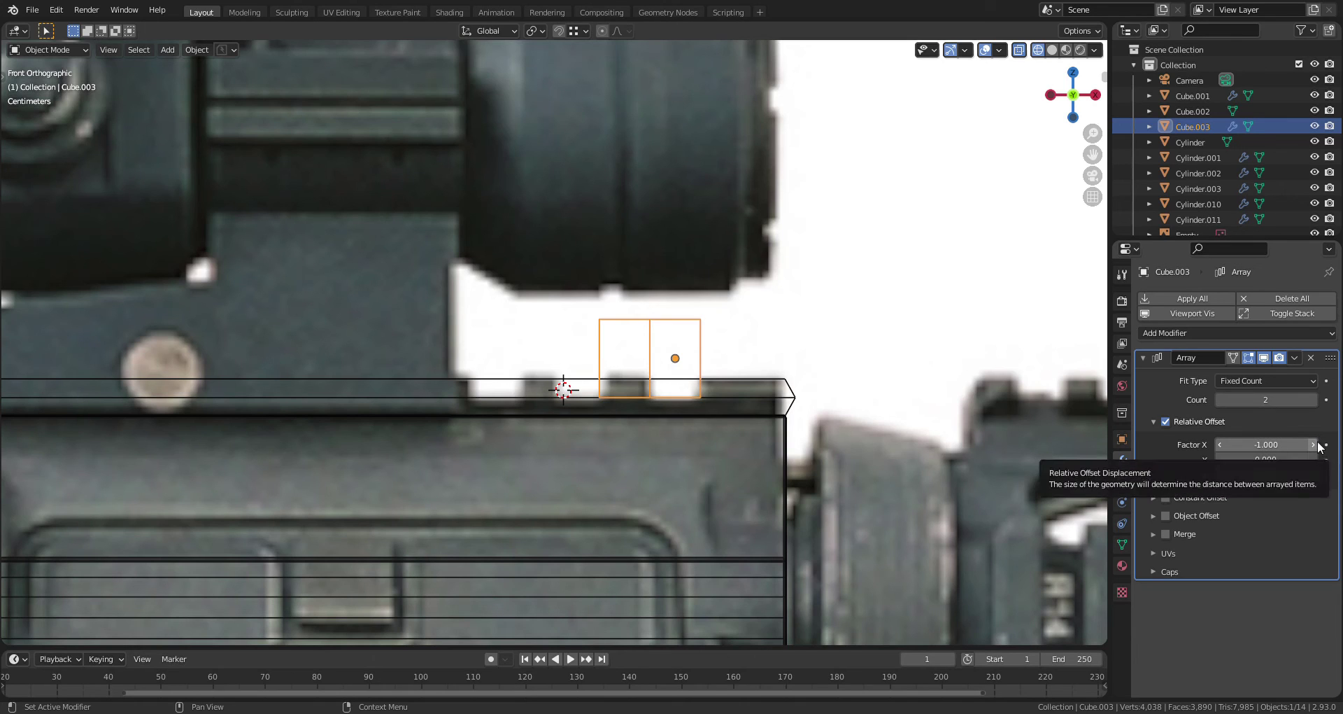
{"action": "left_click", "coordinate": [1221, 445]}
{"action": "left_click_drag", "start_coordinate": [1221, 445], "coordinate": [1172, 445]}
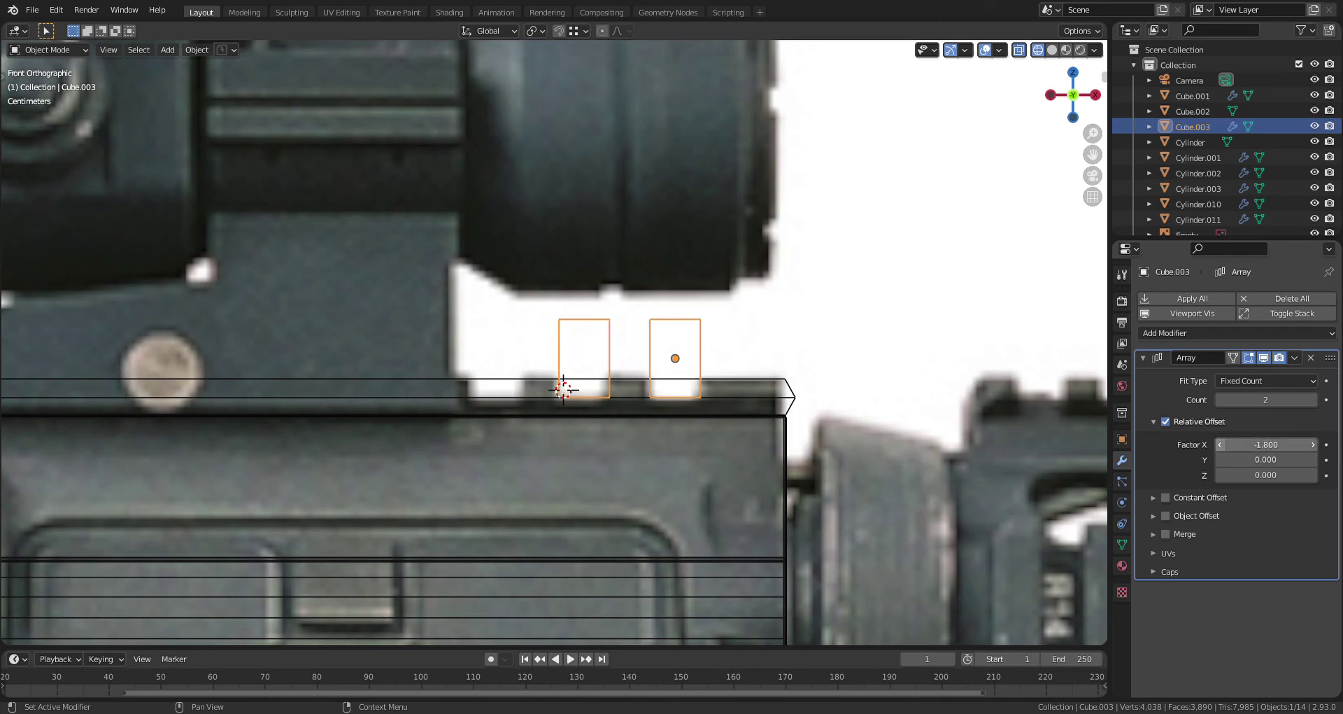
{"action": "left_click", "coordinate": [1313, 446]}
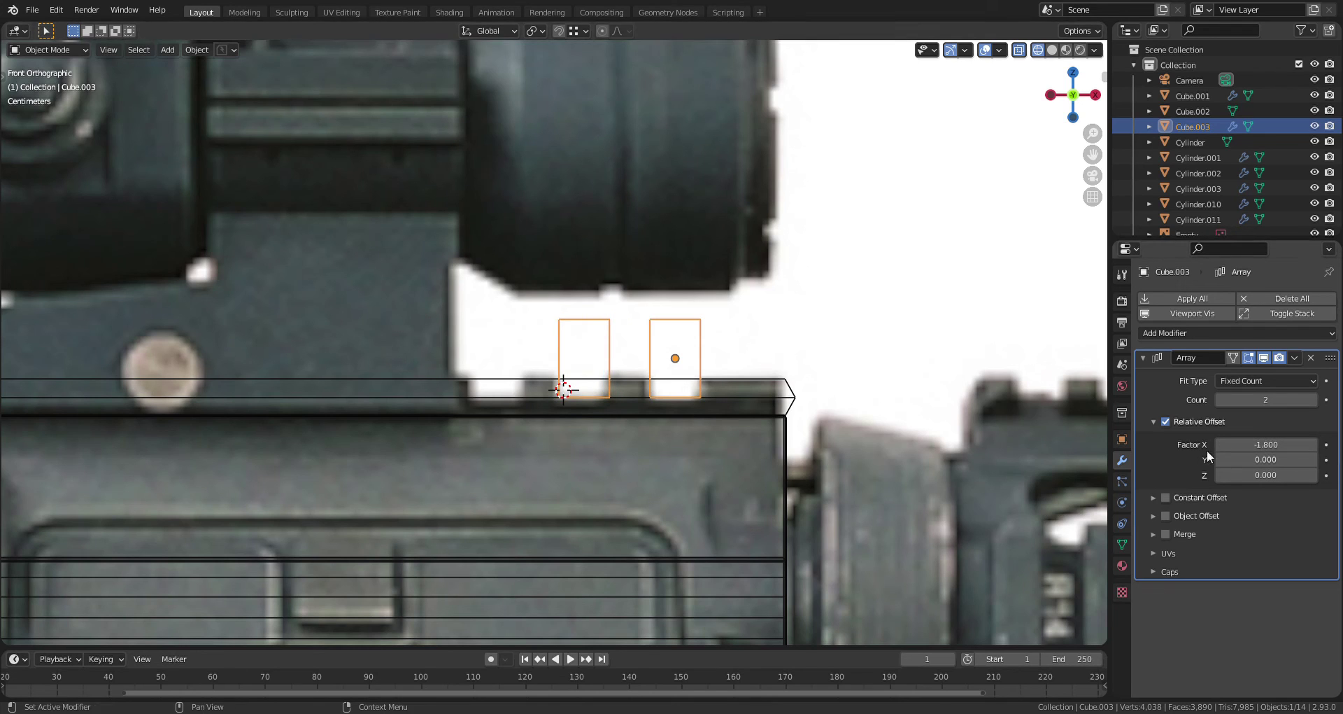
{"action": "left_click_drag", "start_coordinate": [1232, 445], "coordinate": [1221, 445]}
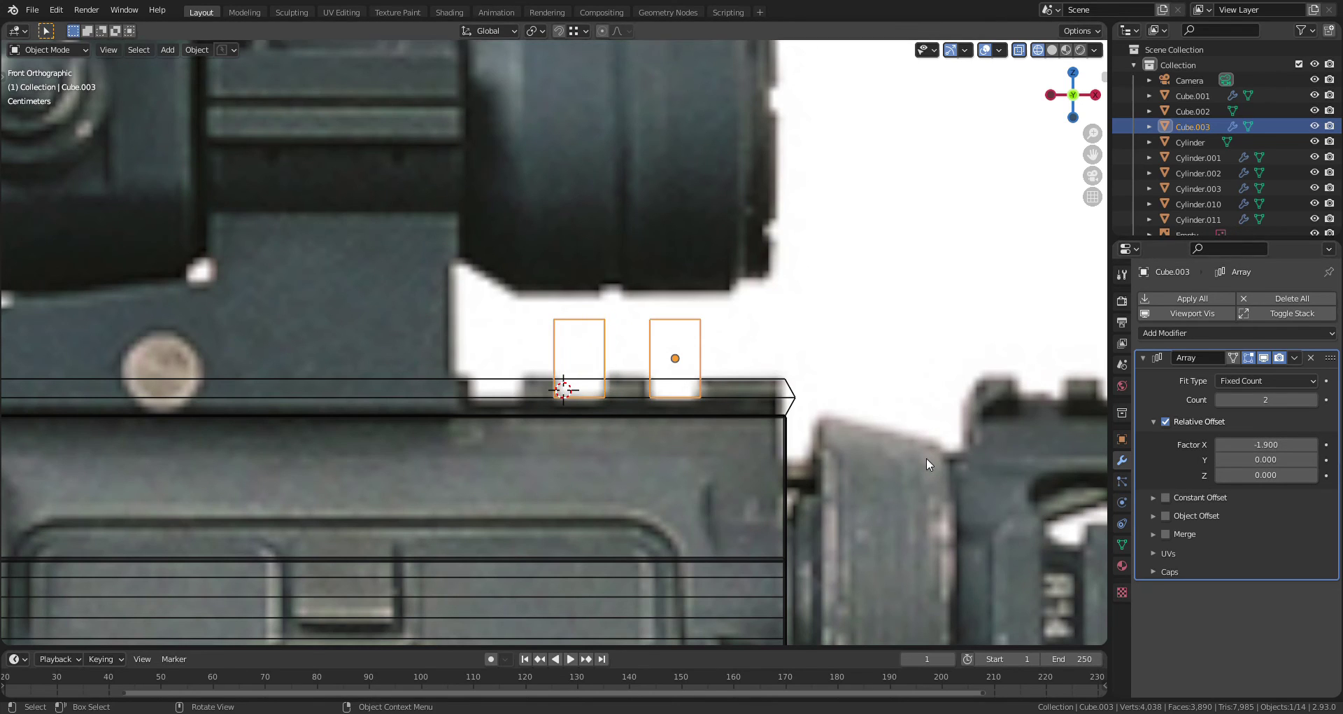
Raise the array count to 16 so the notch blocks run along the whole rail
{"action": "left_click", "coordinate": [1312, 400]}
{"action": "left_click", "coordinate": [1313, 400]}
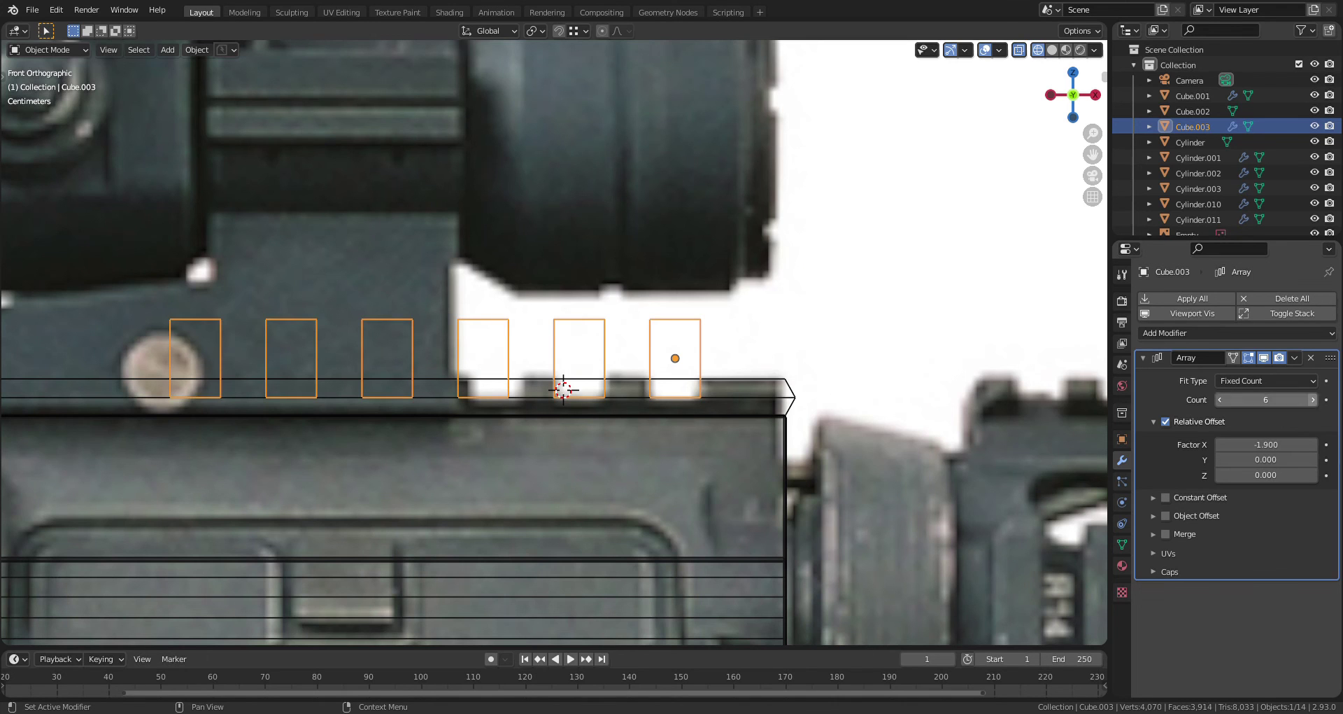
{"action": "left_click", "coordinate": [1313, 400]}
{"action": "left_click", "coordinate": [1312, 399]}
{"action": "scroll", "coordinate": [636, 438], "scroll_direction": "down", "scroll_amount": 3}
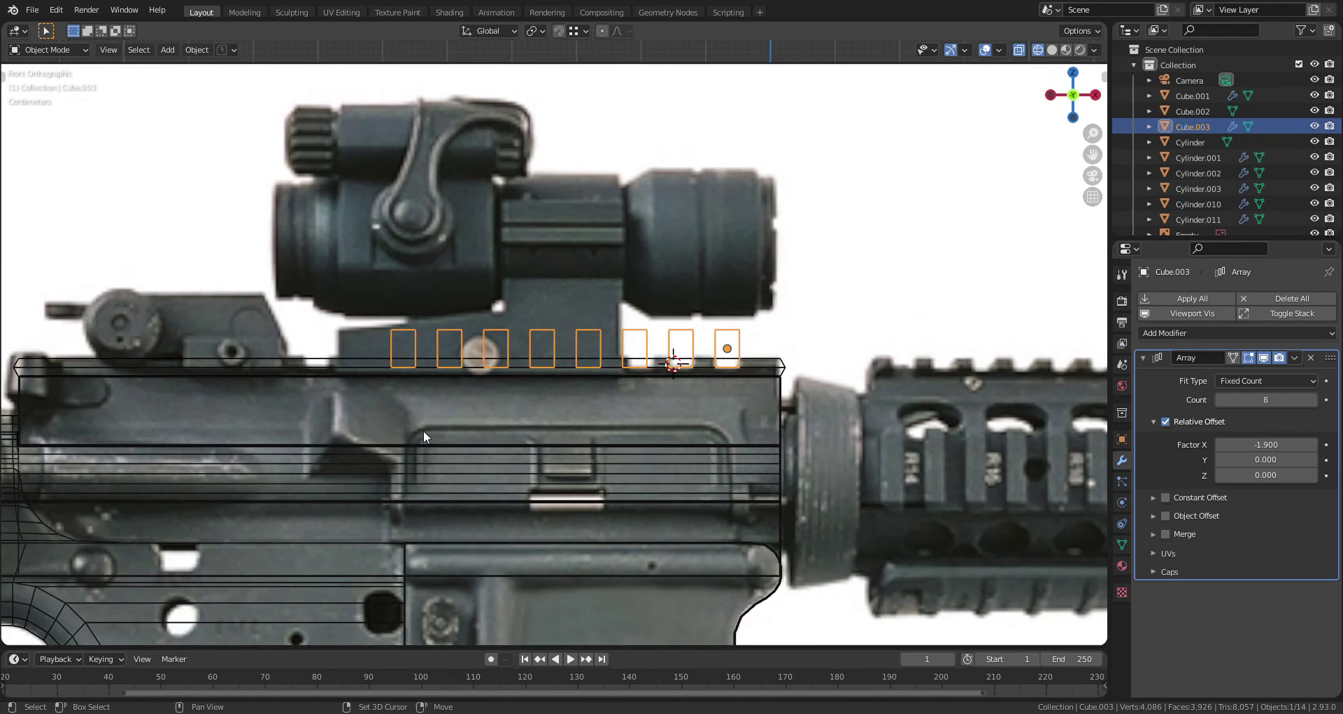
{"action": "middle_click_drag", "start_coordinate": [423, 431], "coordinate": [732, 420], "text": "shift"}
{"action": "left_click", "coordinate": [1313, 399]}
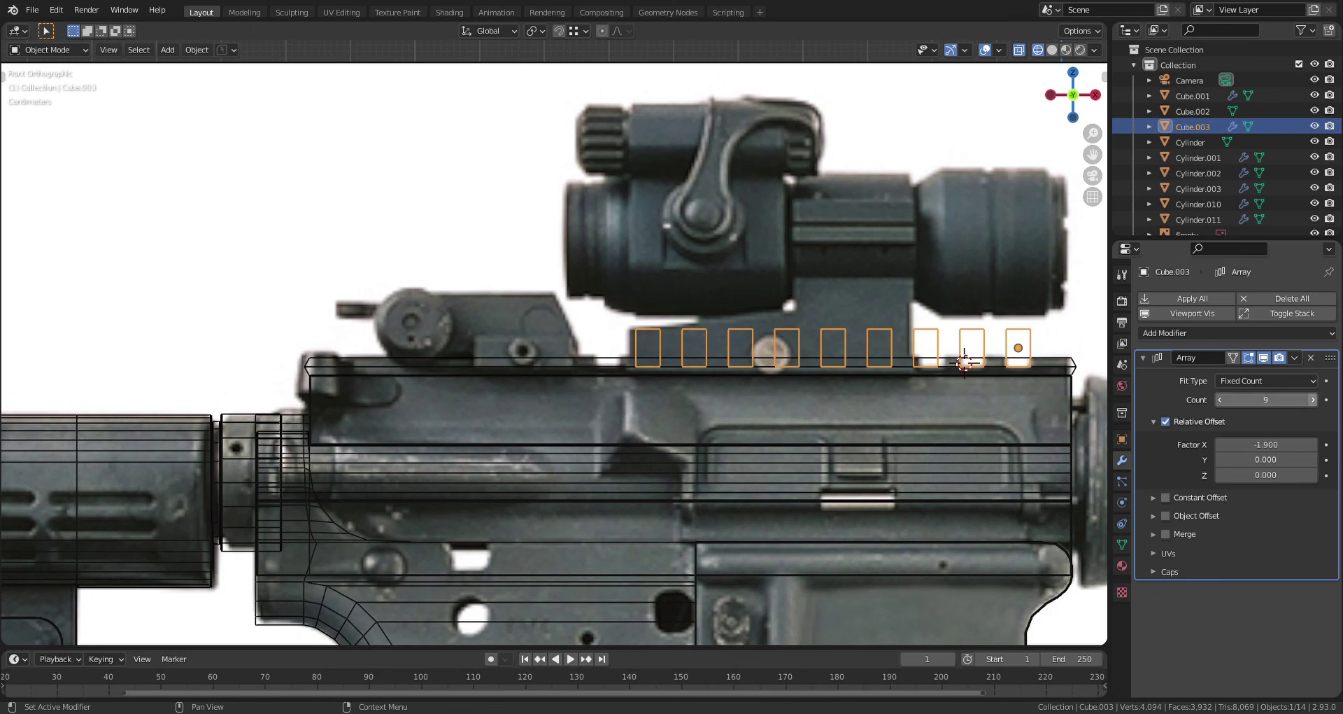
{"action": "left_click", "coordinate": [1313, 400]}
{"action": "left_click", "coordinate": [1313, 400]}
{"action": "left_click", "coordinate": [1313, 399]}
{"action": "left_click", "coordinate": [1312, 399]}
{"action": "left_click", "coordinate": [1312, 400]}
{"action": "left_click", "coordinate": [1312, 399]}
{"action": "left_click", "coordinate": [1312, 399]}
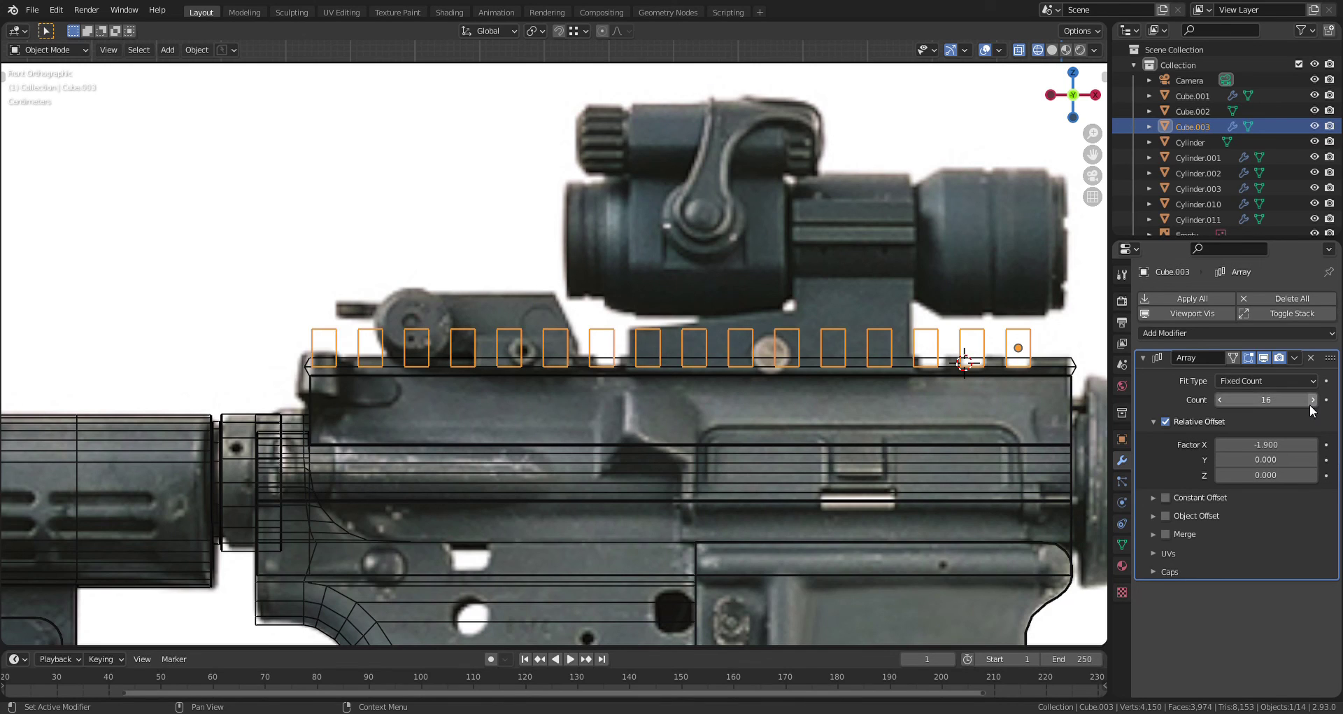
Set the array's relative X factor to -1.8 and move the row of blocks 0.047616 m along X
{"action": "left_click", "coordinate": [1313, 445]}
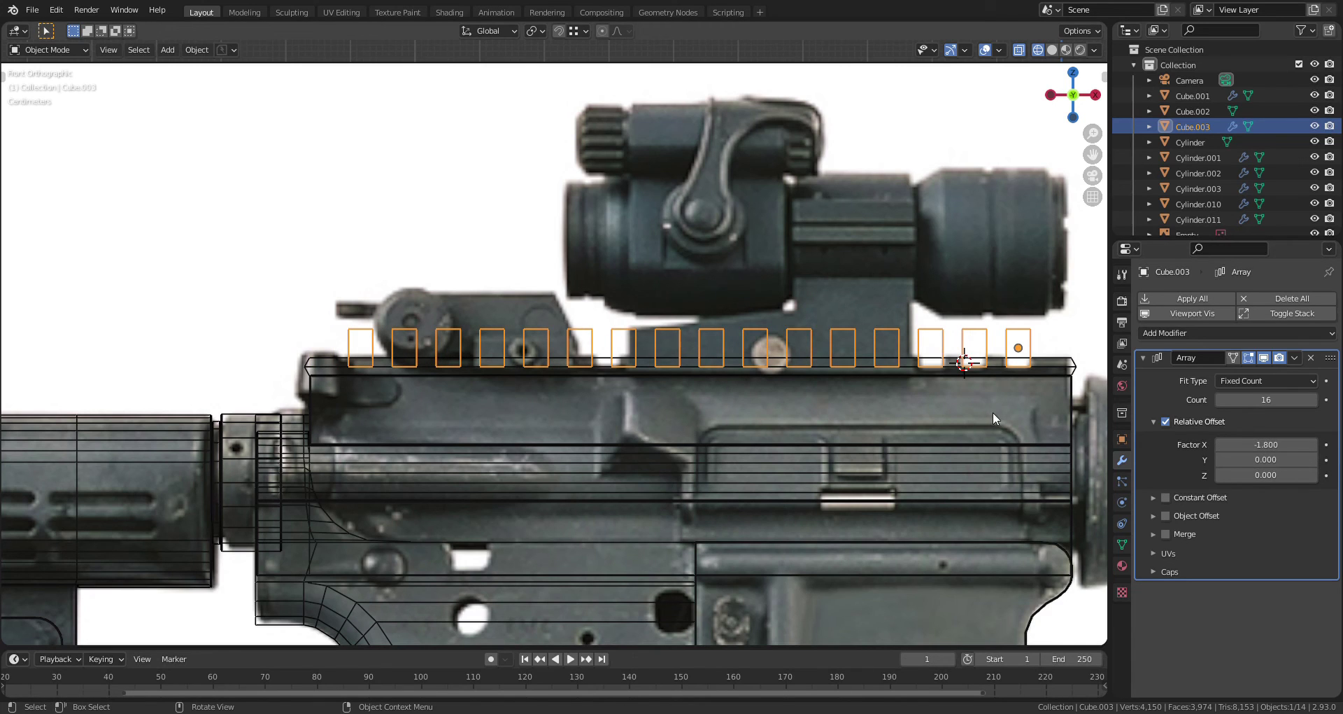
{"action": "key", "text": "g"}
{"action": "key", "text": "x"}
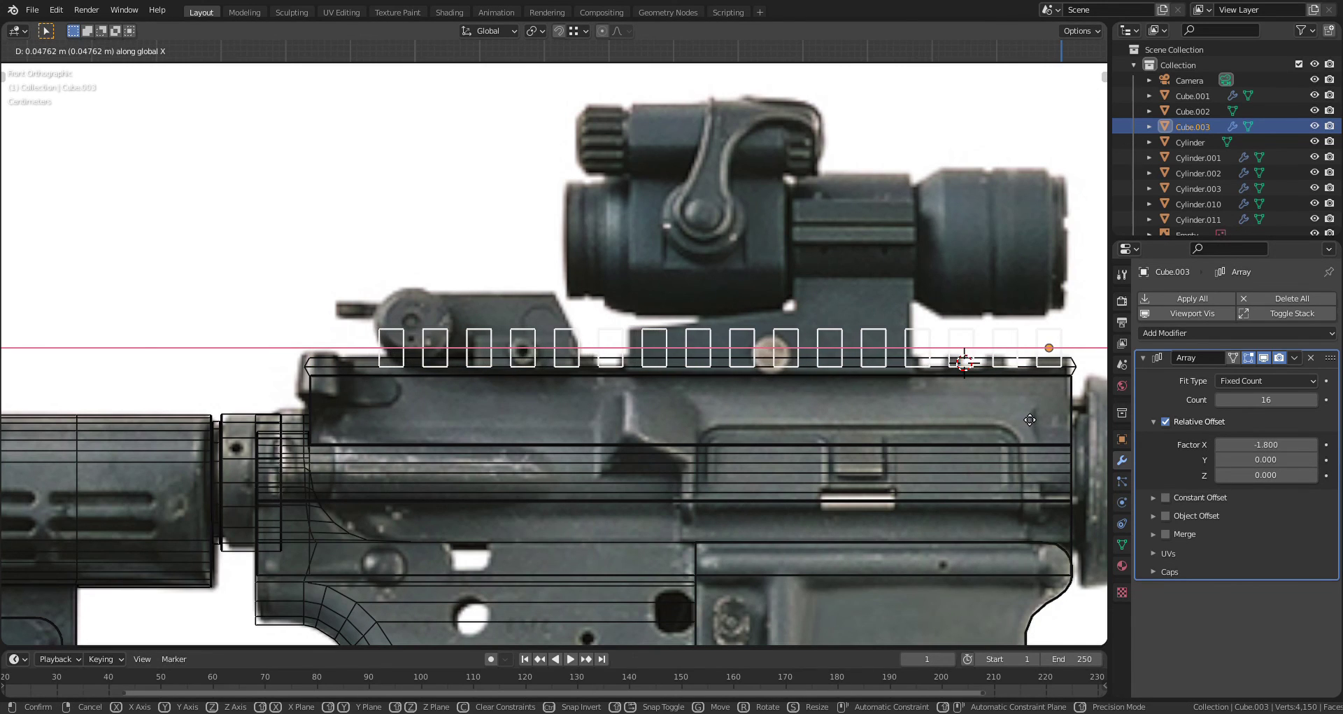
{"action": "left_click", "coordinate": [1030, 420]}
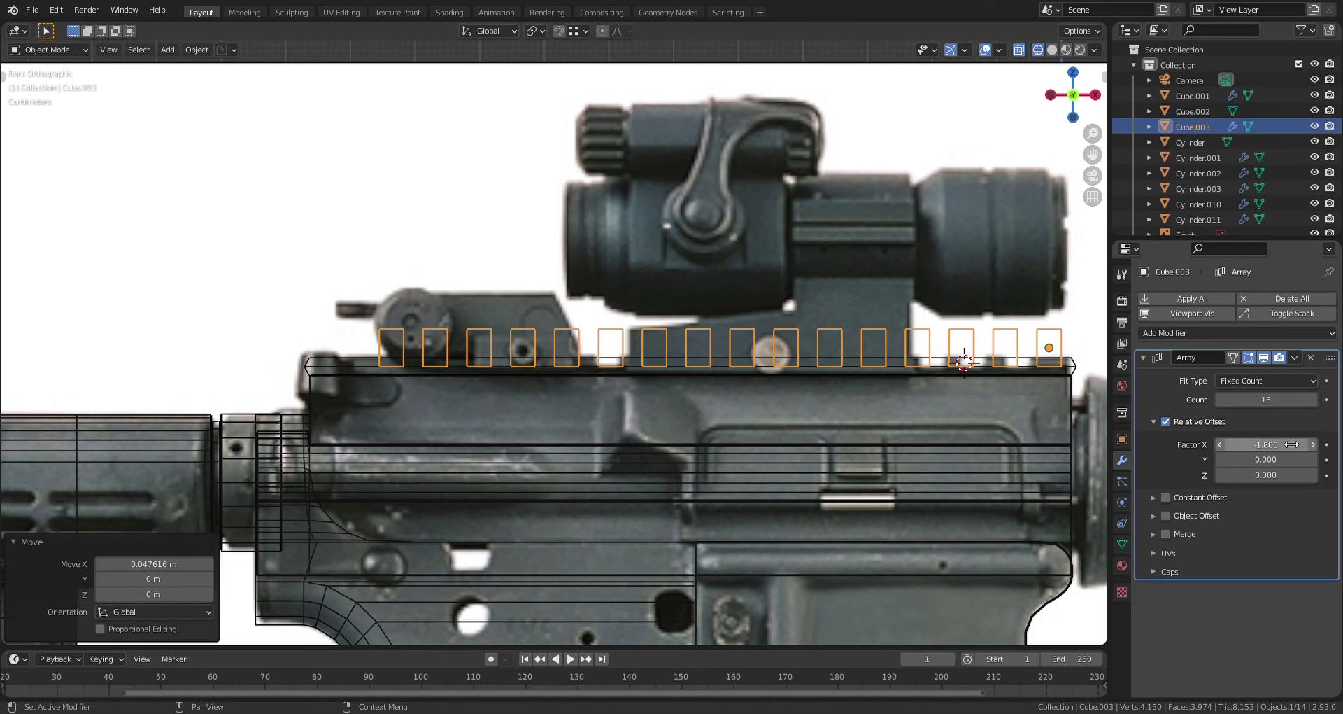
Set the array's relative X factor to -1.9 and move the row of blocks -0.017315 m along X
{"action": "left_click", "coordinate": [1221, 443]}
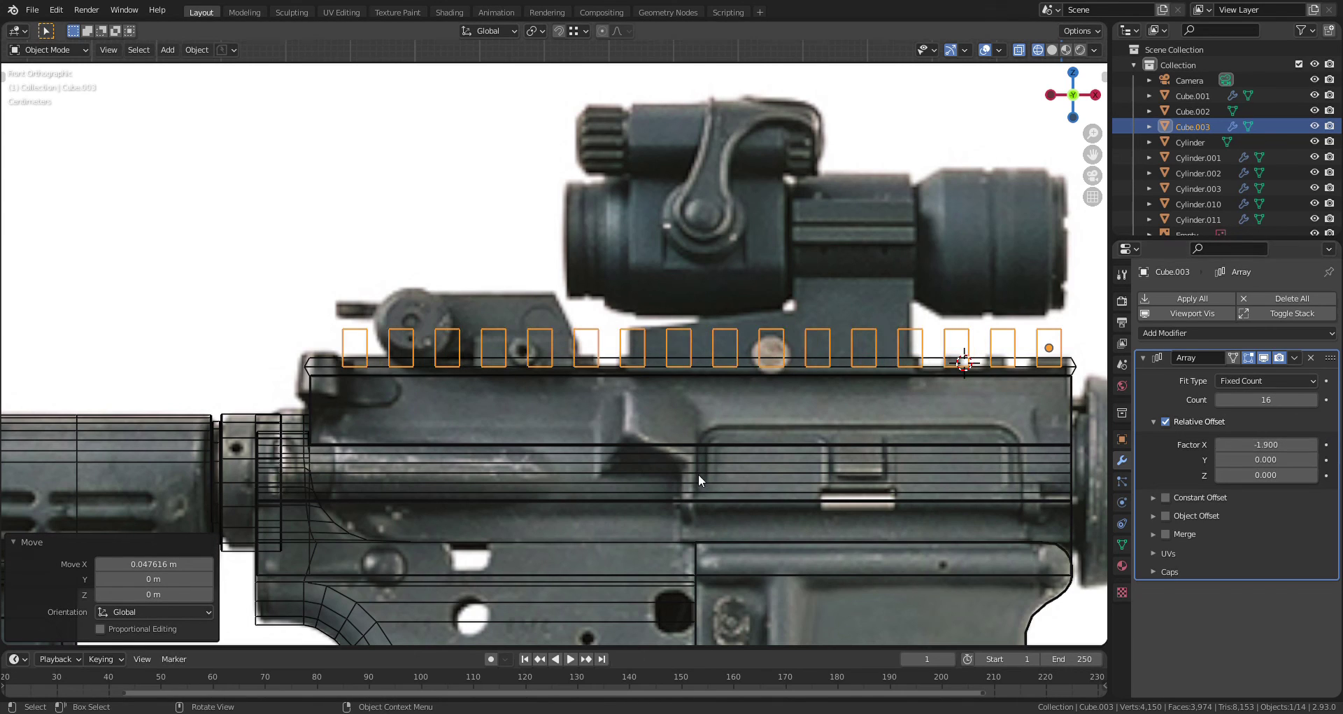
{"action": "key", "text": "g"}
{"action": "key", "text": "x"}
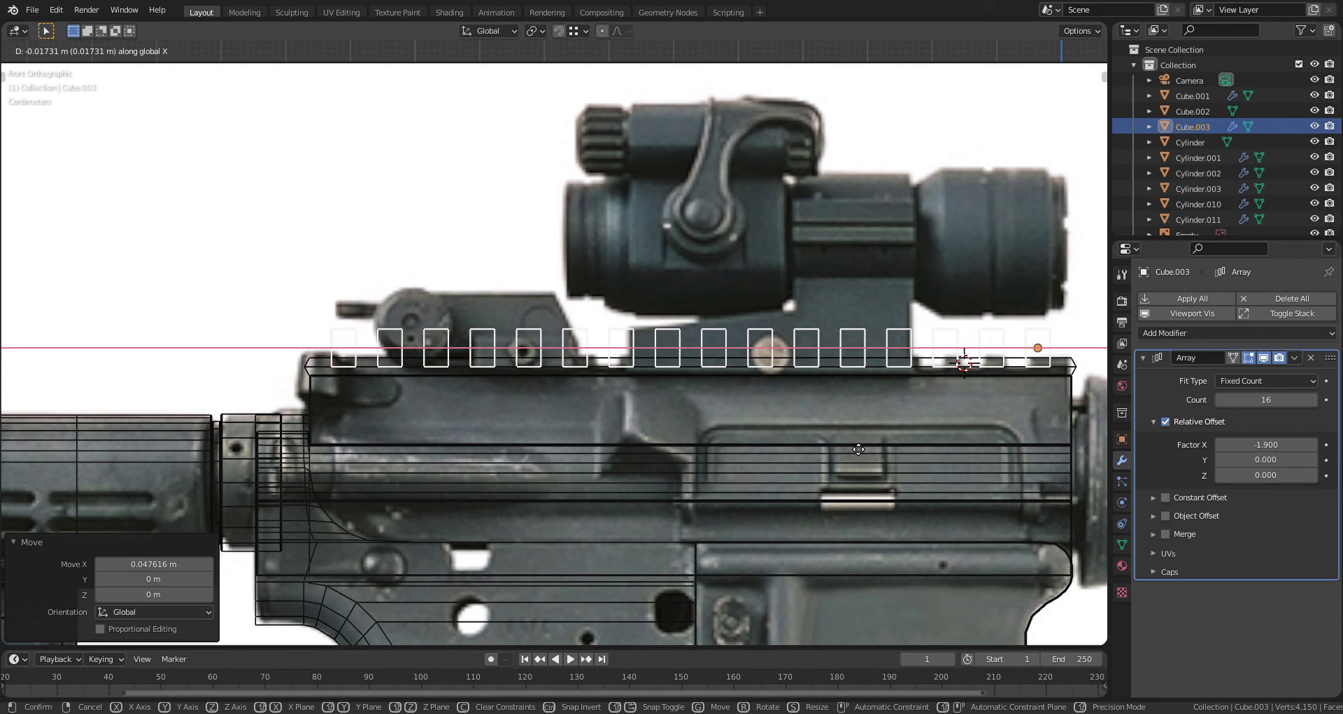
{"action": "left_click", "coordinate": [859, 449]}
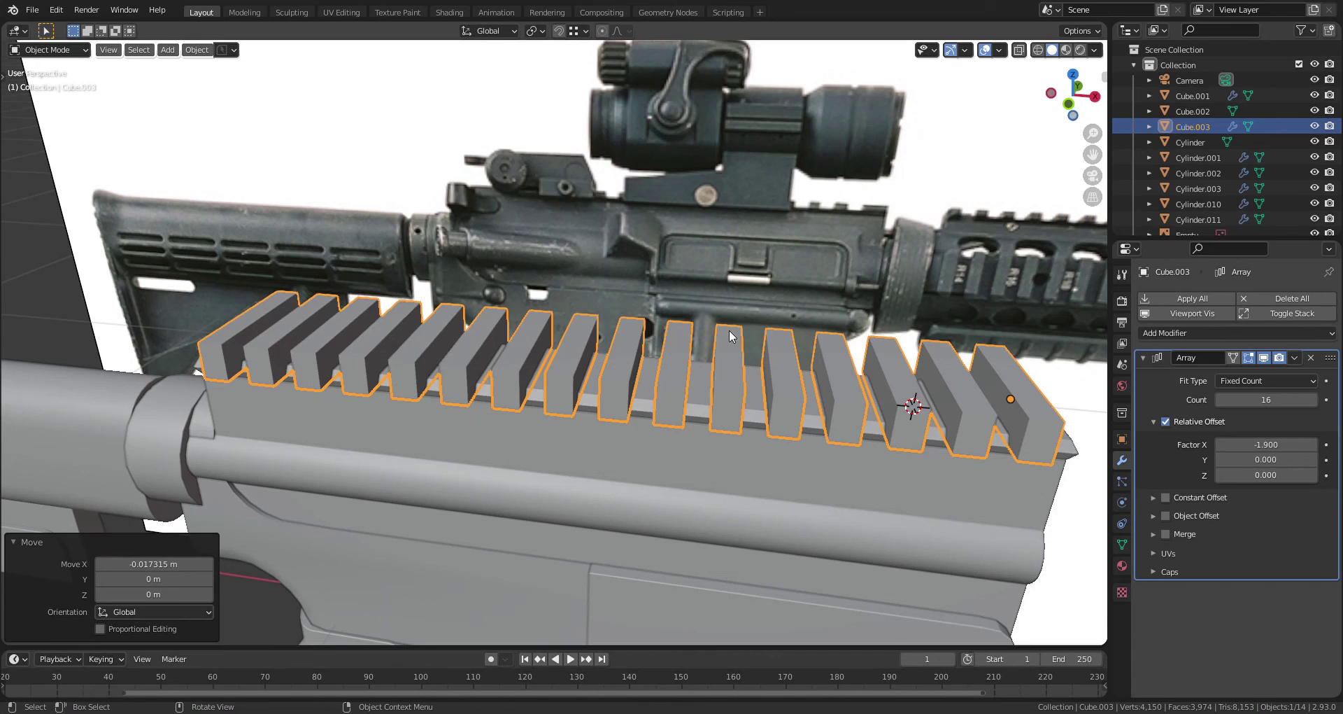
Apply the arrayed cube's rotation and scale, and recalculate its normals outward in Edit Mode
{"action": "key", "text": "ctrl+a"}
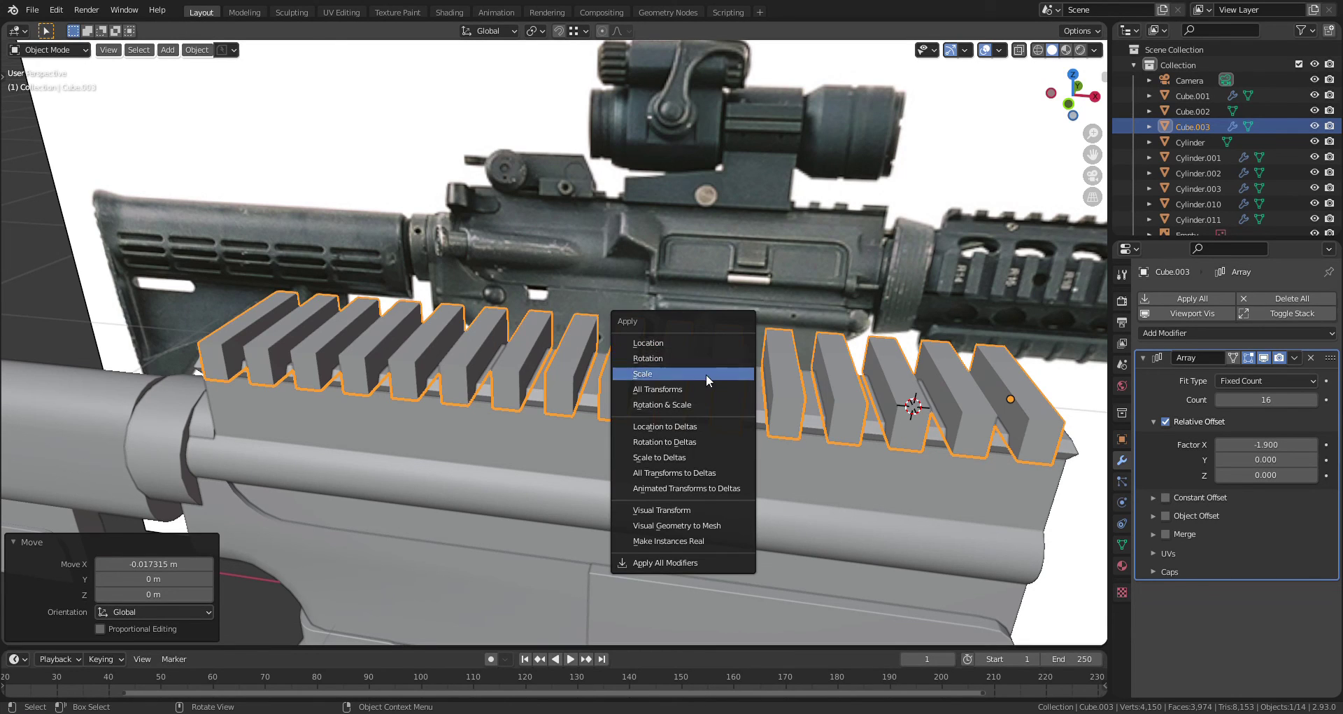
{"action": "left_click", "coordinate": [680, 409]}
{"action": "key", "text": "Tab"}
{"action": "left_click", "coordinate": [705, 398]}
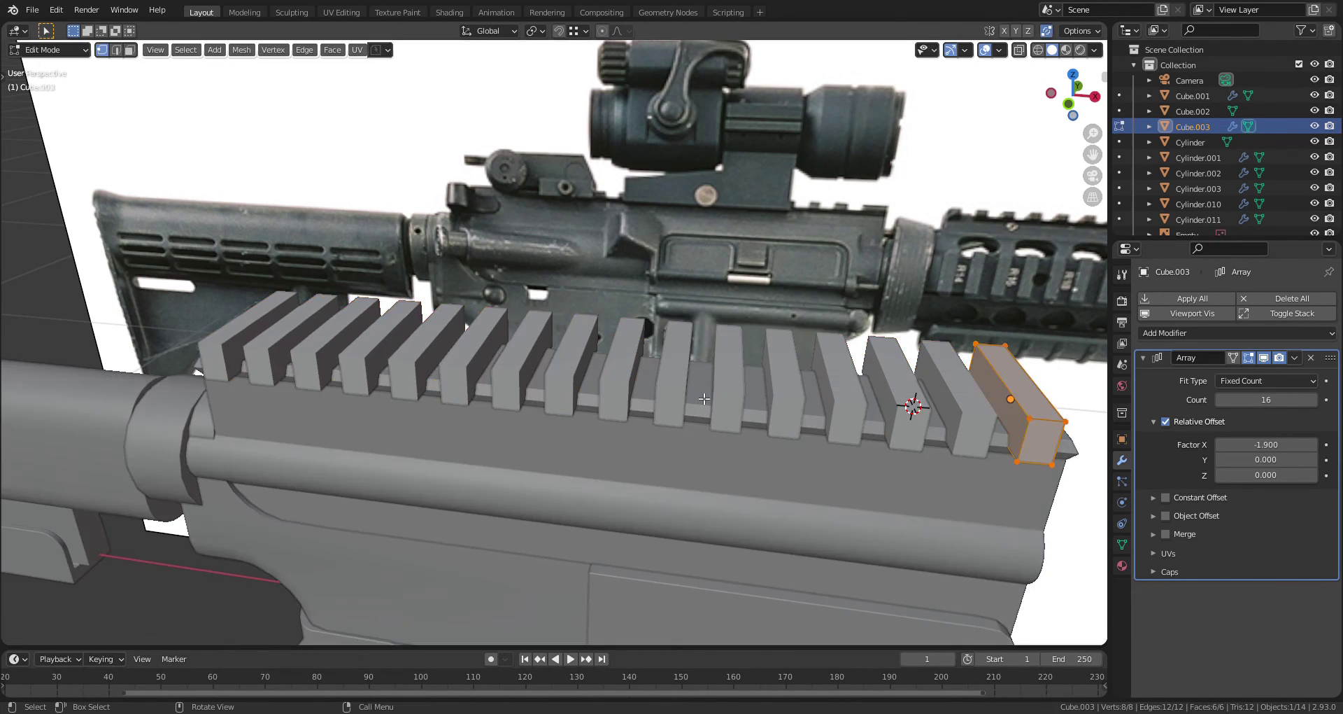
{"action": "key", "text": "shift+n"}
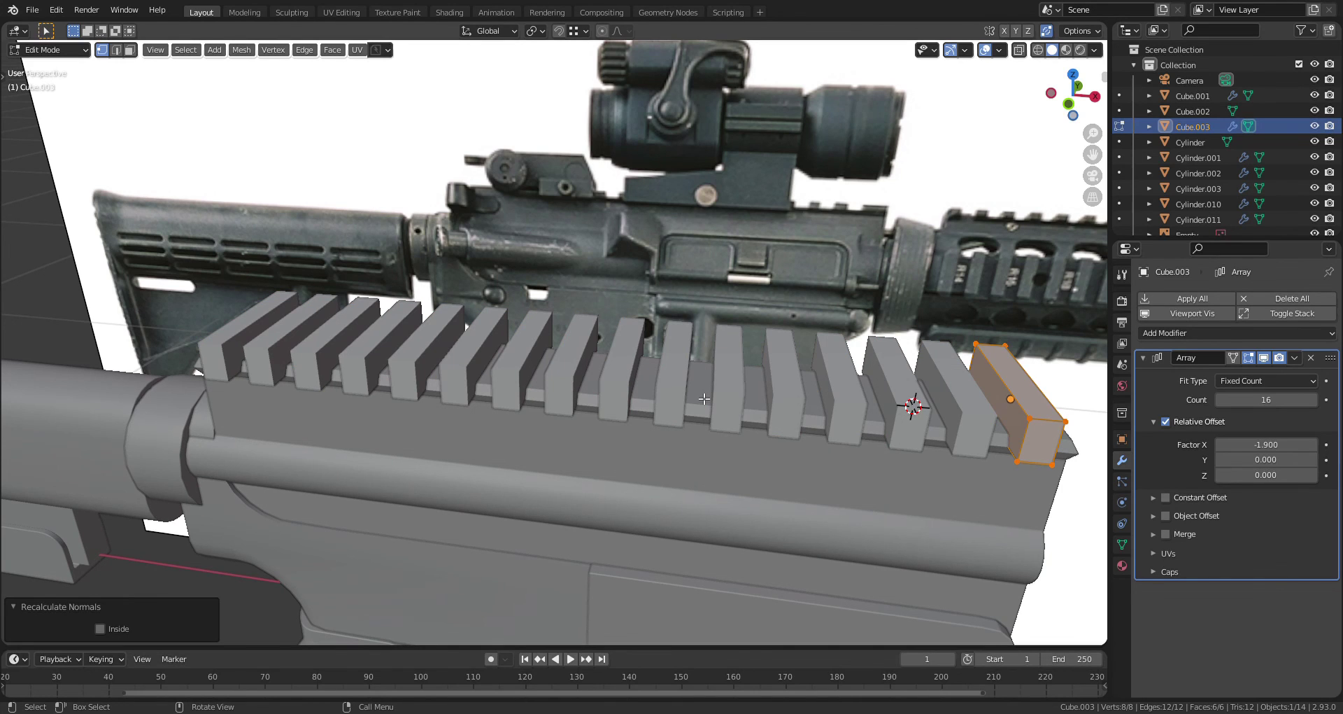
Apply the rail base's rotation and scale, recalculate its normals outward in Edit Mode, and return to Object Mode
{"action": "key", "text": "ctrl+Tab"}
{"action": "left_click", "coordinate": [697, 328]}
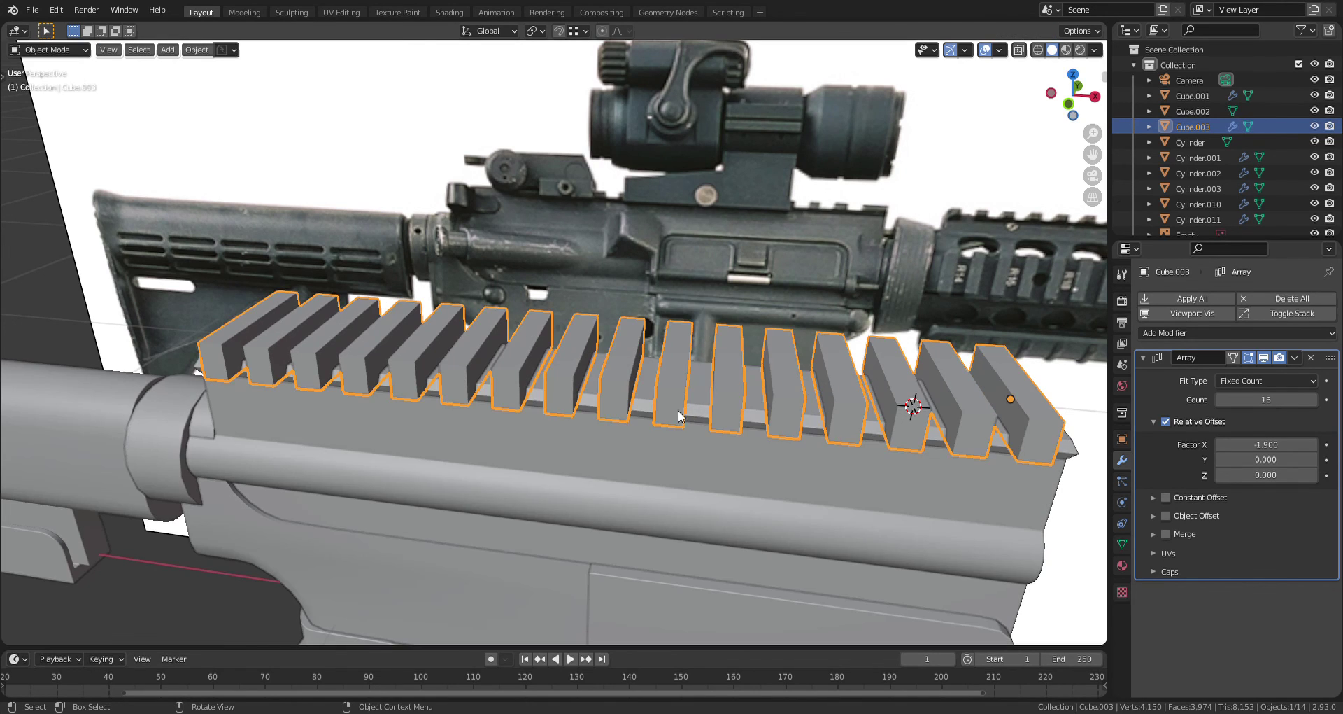
{"action": "left_click", "coordinate": [702, 403]}
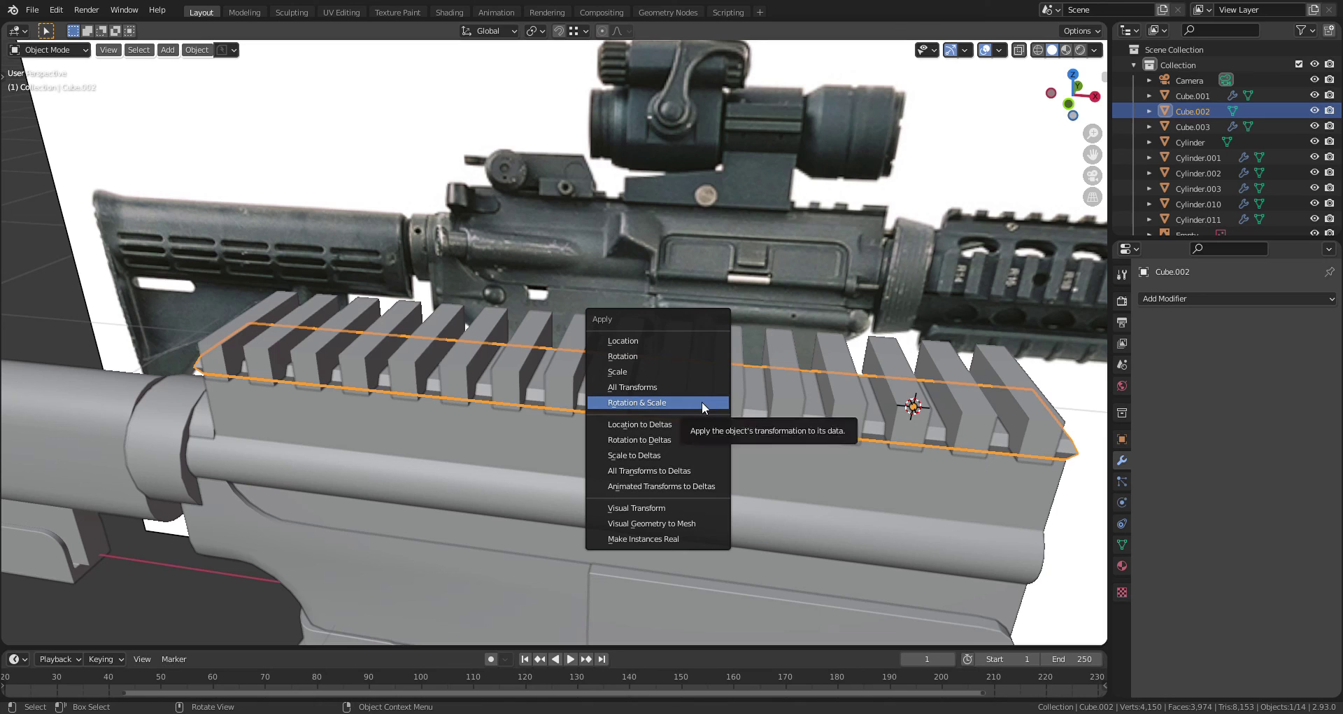
{"action": "left_click", "coordinate": [703, 403]}
{"action": "key", "text": "Tab"}
{"action": "left_click", "coordinate": [610, 408]}
{"action": "key", "text": "a"}
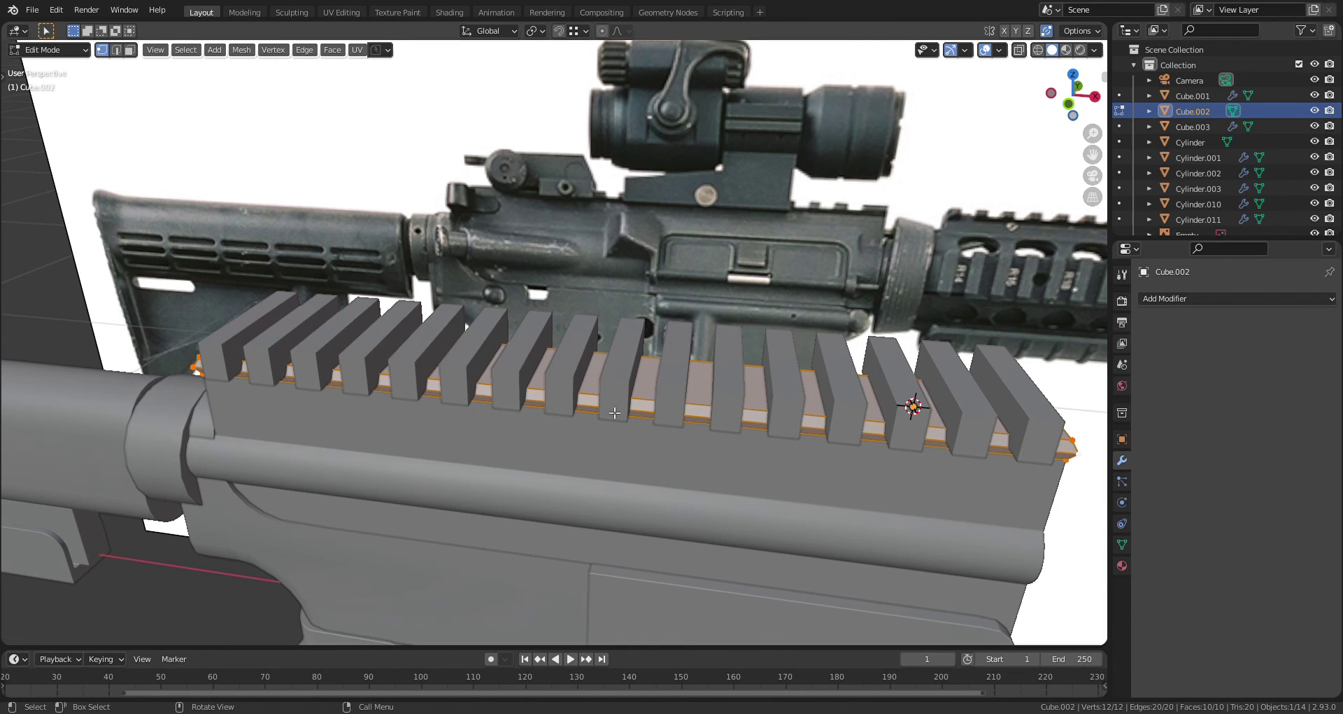
{"action": "key", "text": "shift+n"}
{"action": "key", "text": "ctrl+Tab"}
{"action": "left_click", "coordinate": [612, 360]}
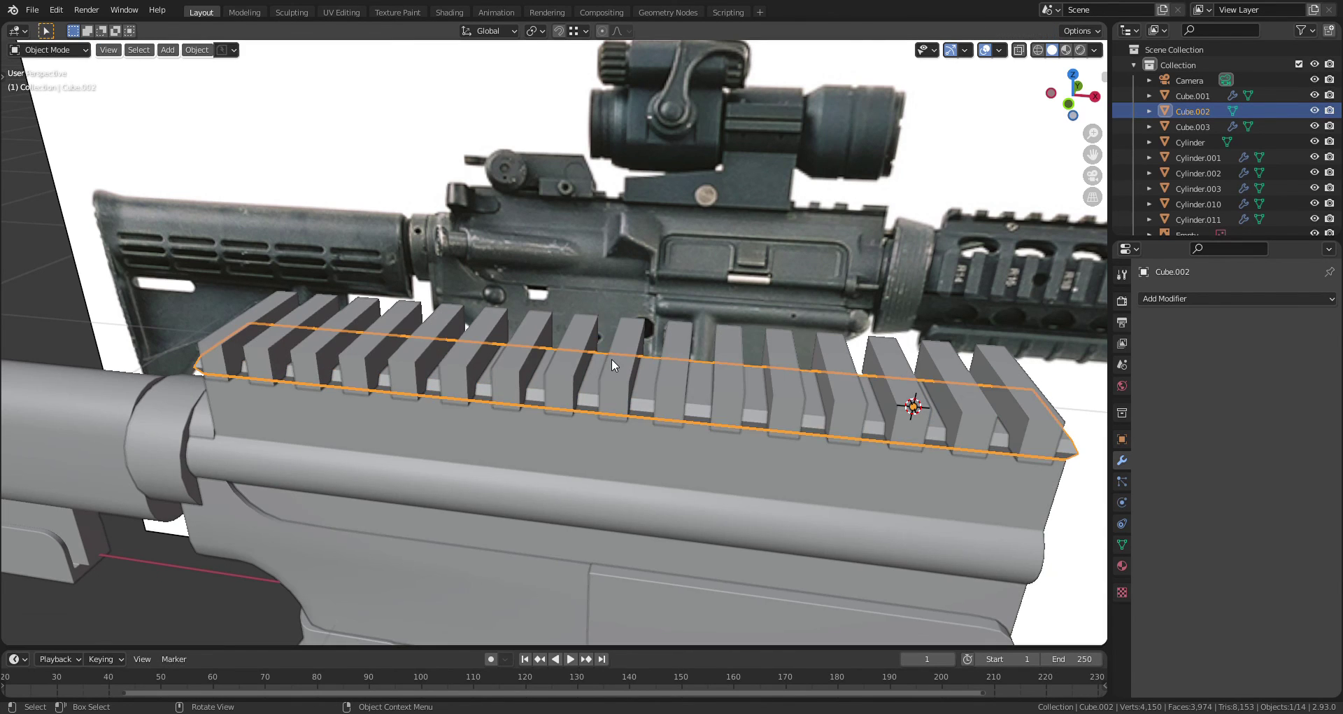
Cut the notches into the rail base with a Boolean Difference using the arrayed row of blocks
{"action": "left_click", "coordinate": [613, 361]}
{"action": "left_click", "coordinate": [644, 386], "text": "shift"}
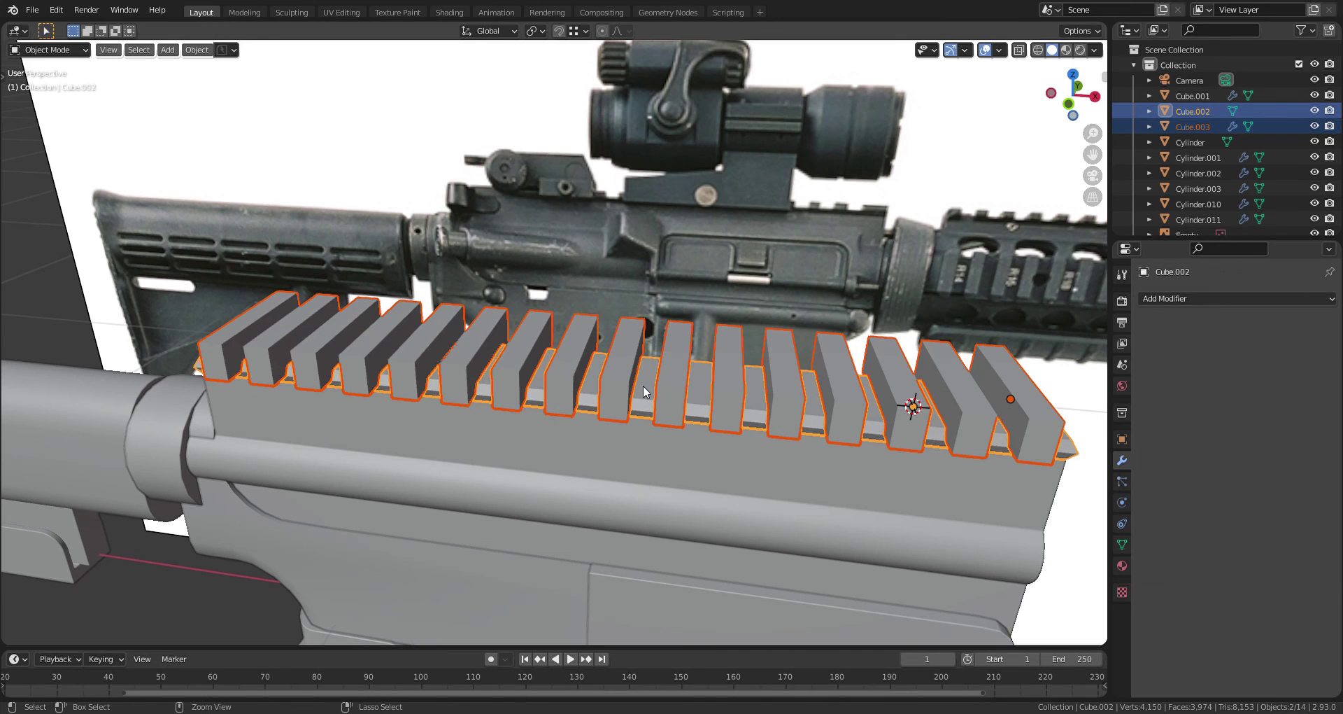
{"action": "key", "text": "ctrl+KP_Subtract"}
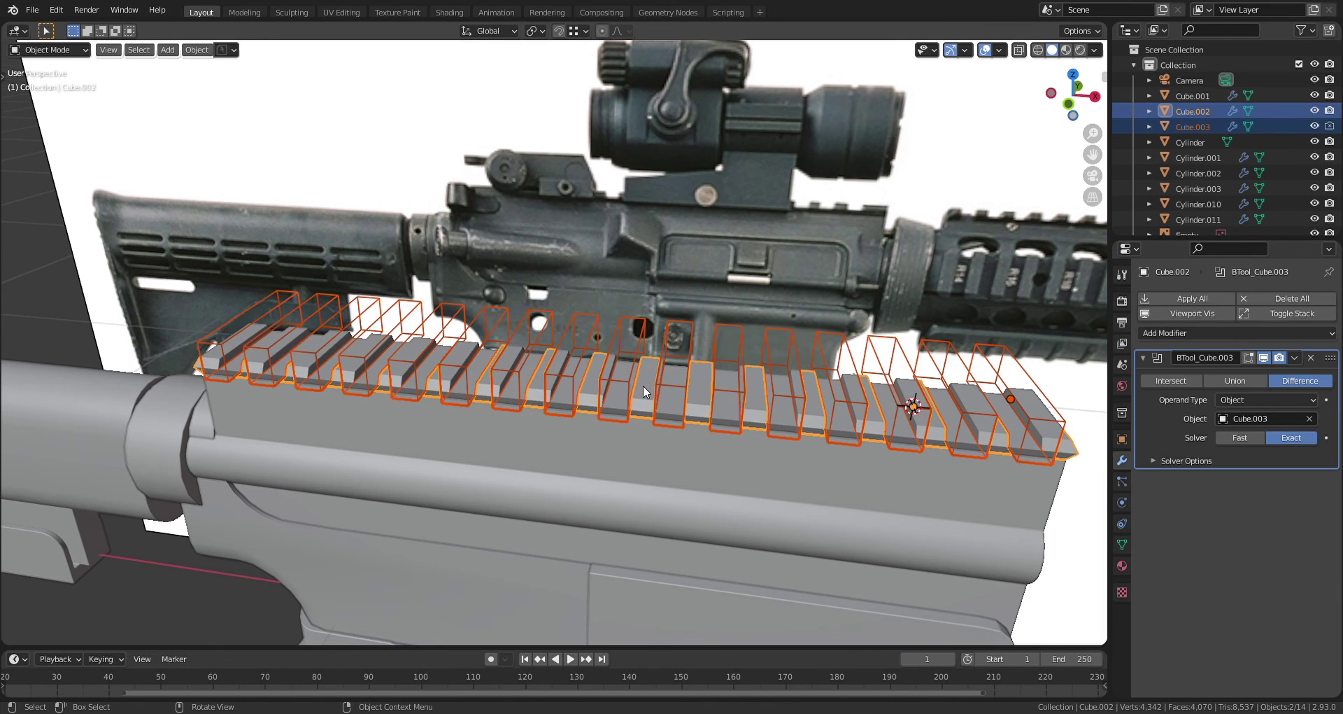
{"action": "mouse_move", "coordinate": [690, 410]}
{"action": "middle_mouse_down"}
{"action": "mouse_move", "coordinate": [712, 431]}
{"action": "mouse_move", "coordinate": [691, 412]}
{"action": "middle_mouse_up"}
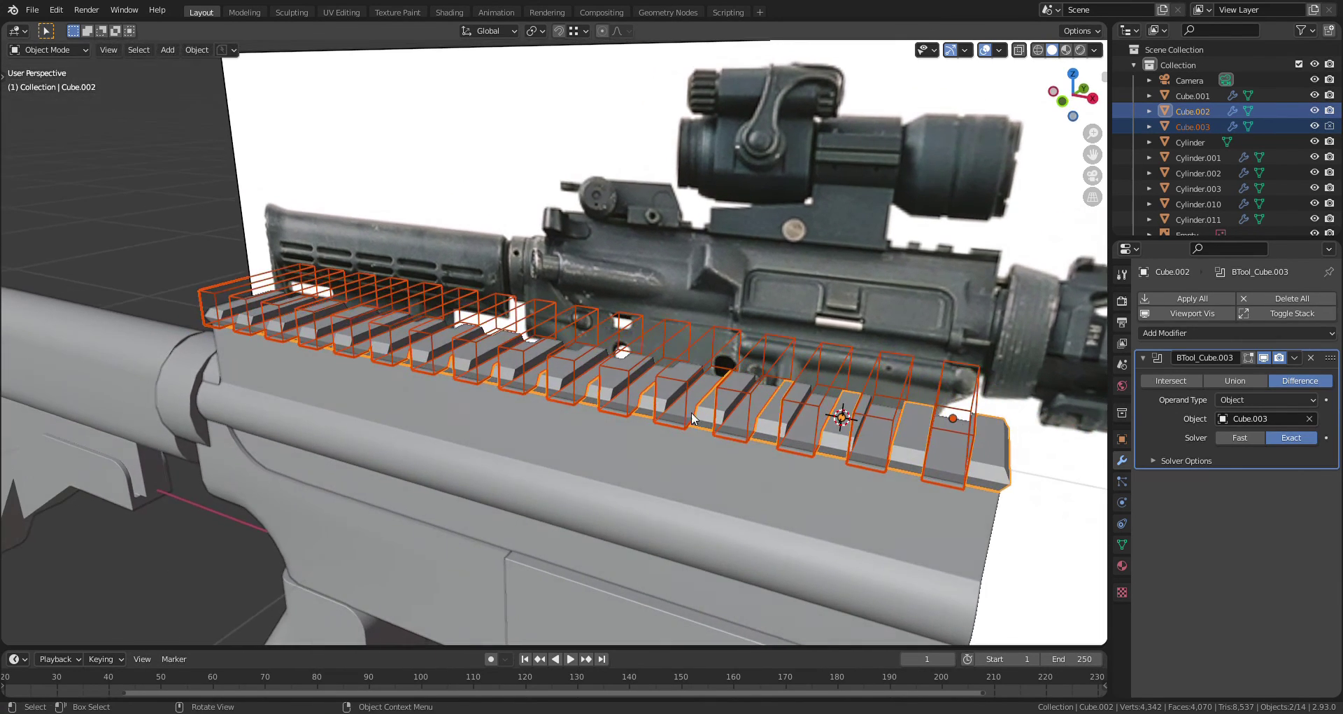
Move the arrayed notch blocks to the Cutter collection
{"action": "left_click", "coordinate": [732, 351]}
{"action": "left_click", "coordinate": [733, 343]}
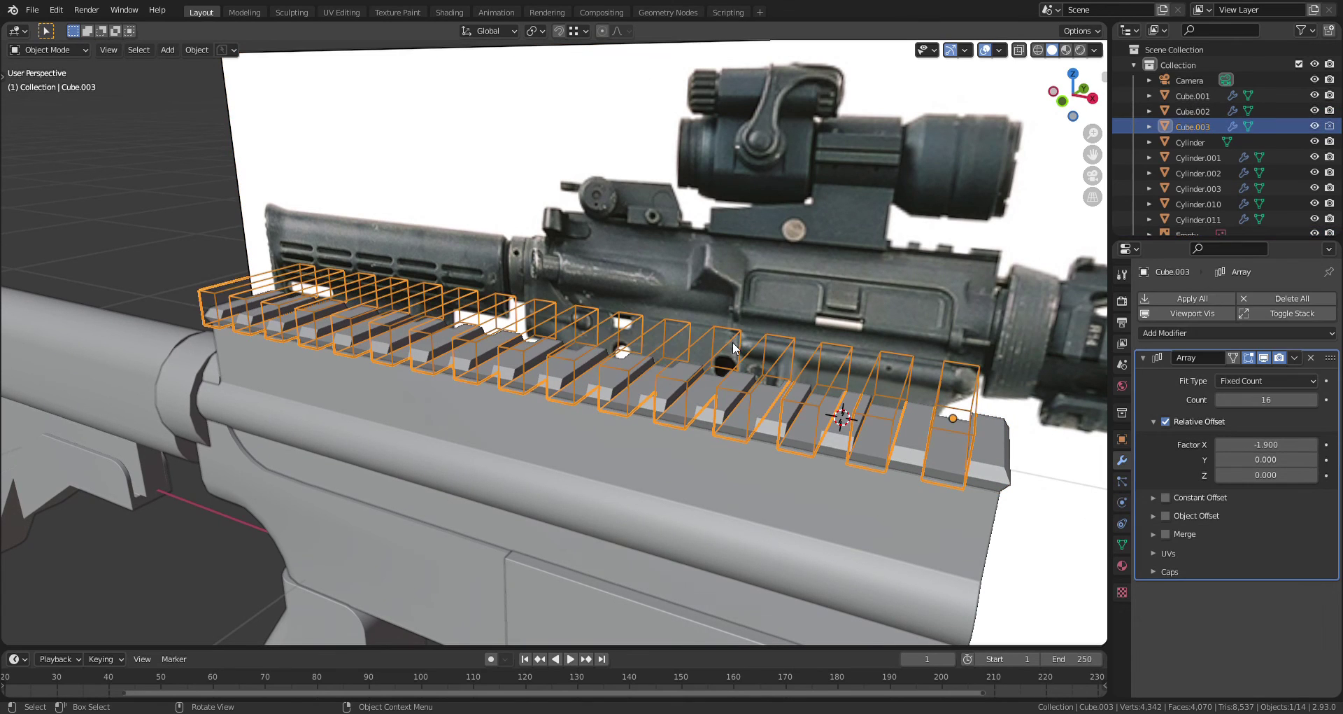
{"action": "key", "text": "ctrl+shift+b"}
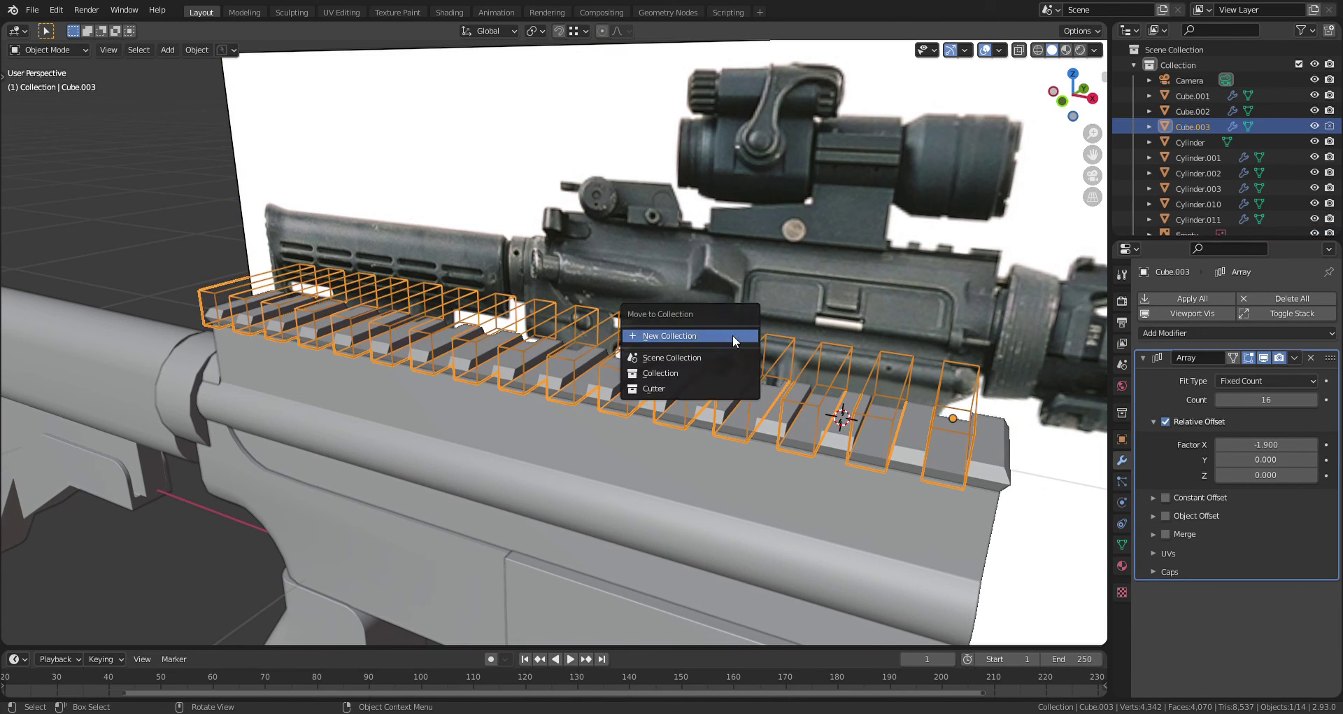
{"action": "left_click", "coordinate": [687, 388]}
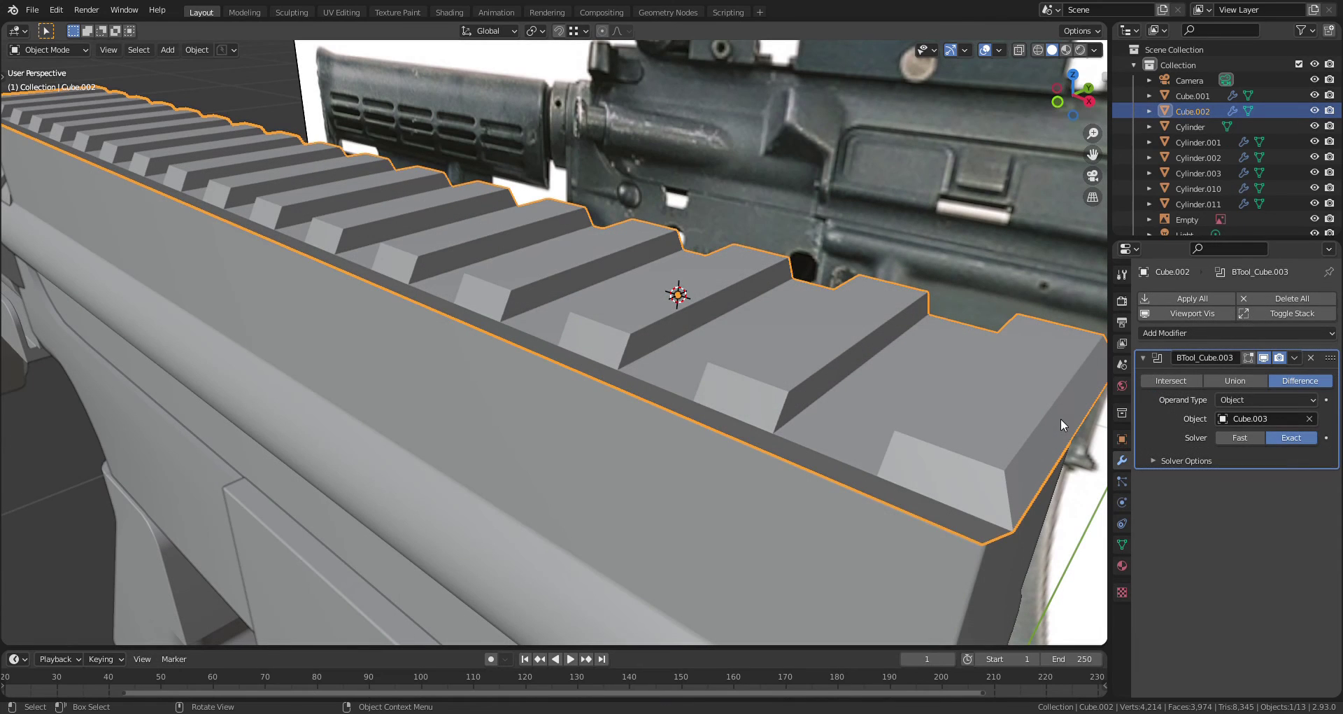
Shade the notched rail smooth and enable Auto Smooth for its normals at 30°
{"action": "right_click", "coordinate": [916, 486]}
{"action": "left_click", "coordinate": [1123, 544]}
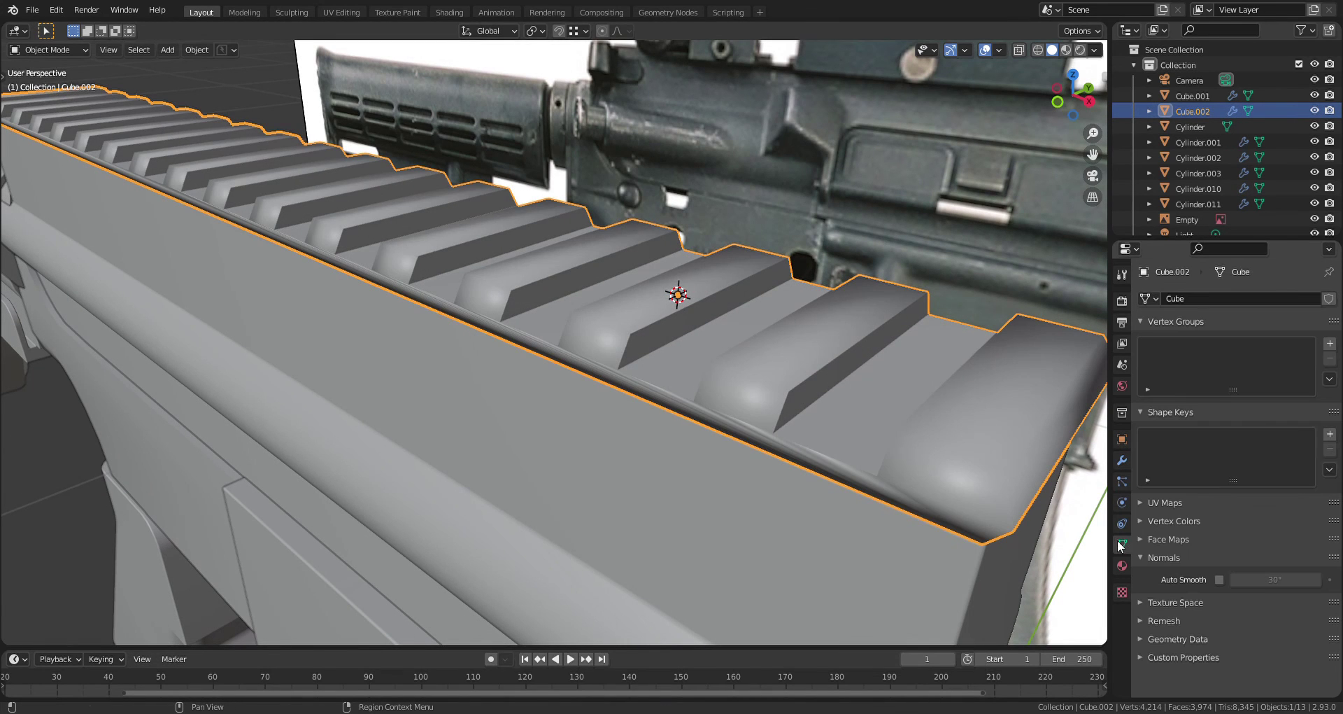
{"action": "left_click", "coordinate": [1216, 580]}
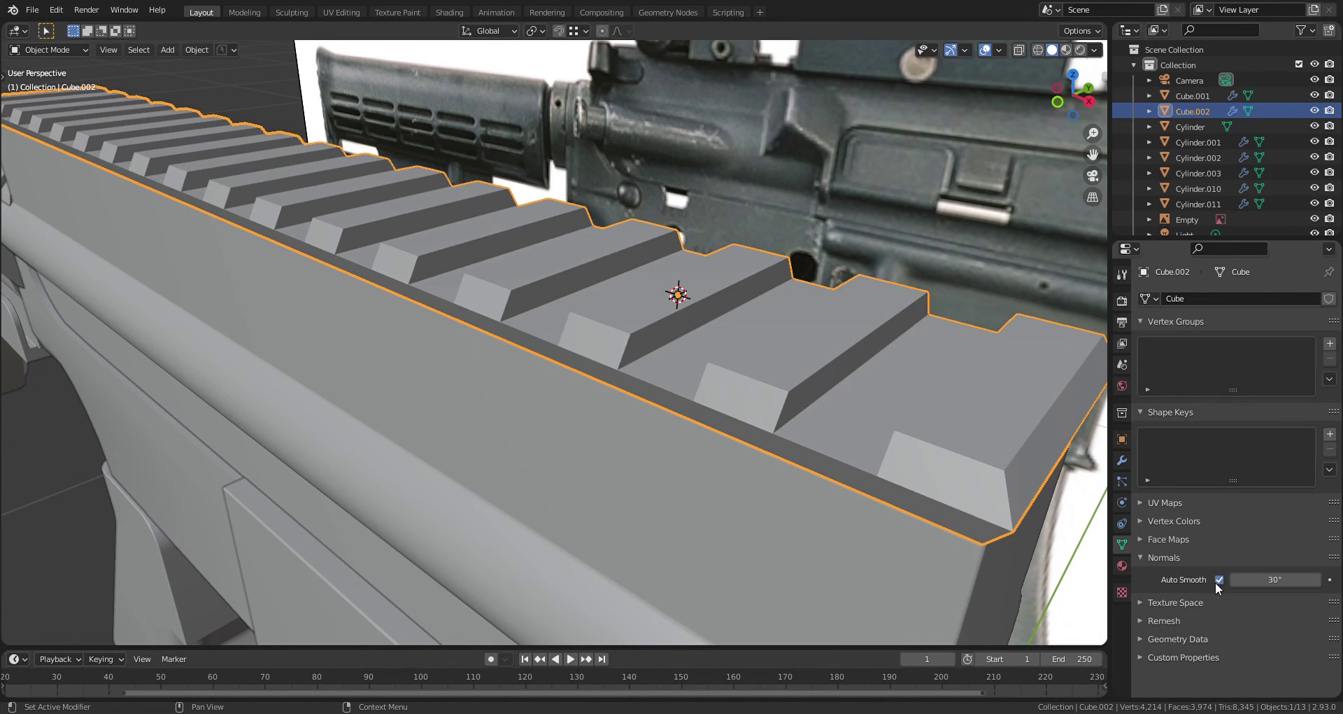
Add a Bevel modifier to the notched rail with an amount of 0.002 m and 3 segments
{"action": "left_click", "coordinate": [1122, 459]}
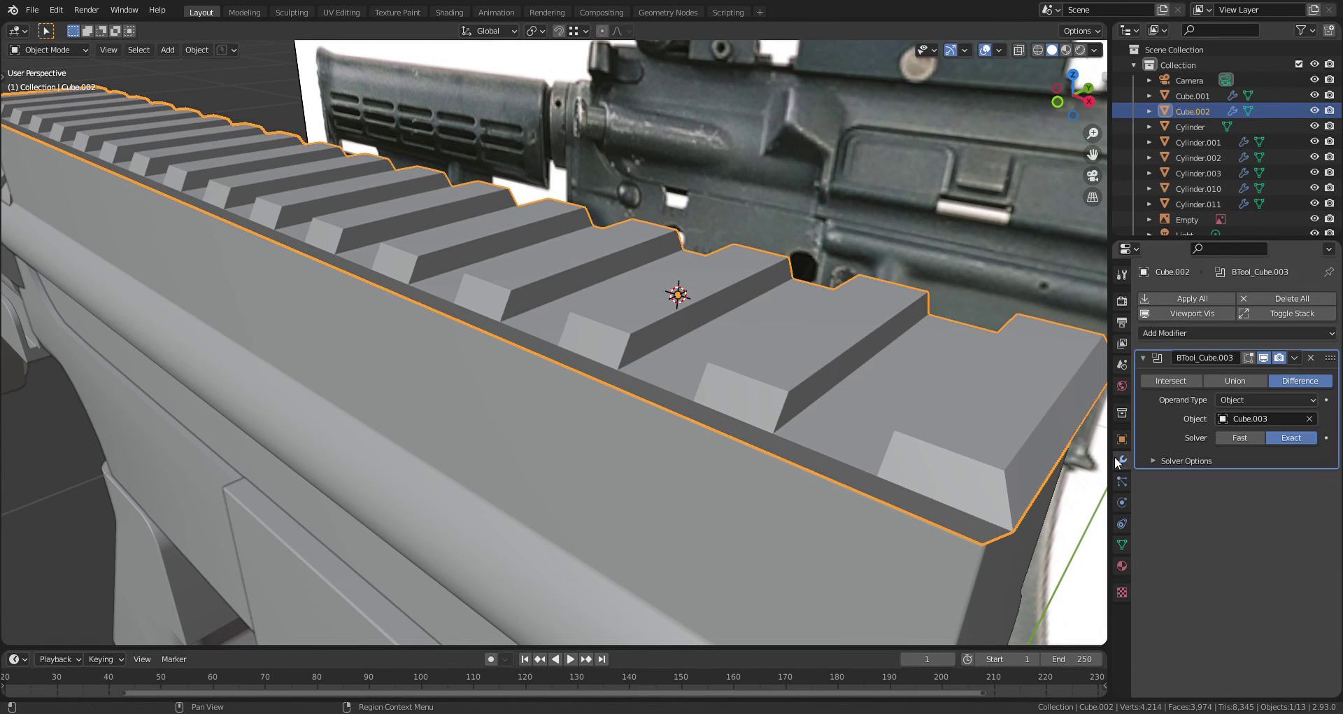
{"action": "left_click", "coordinate": [1191, 331]}
{"action": "left_click", "coordinate": [1052, 384]}
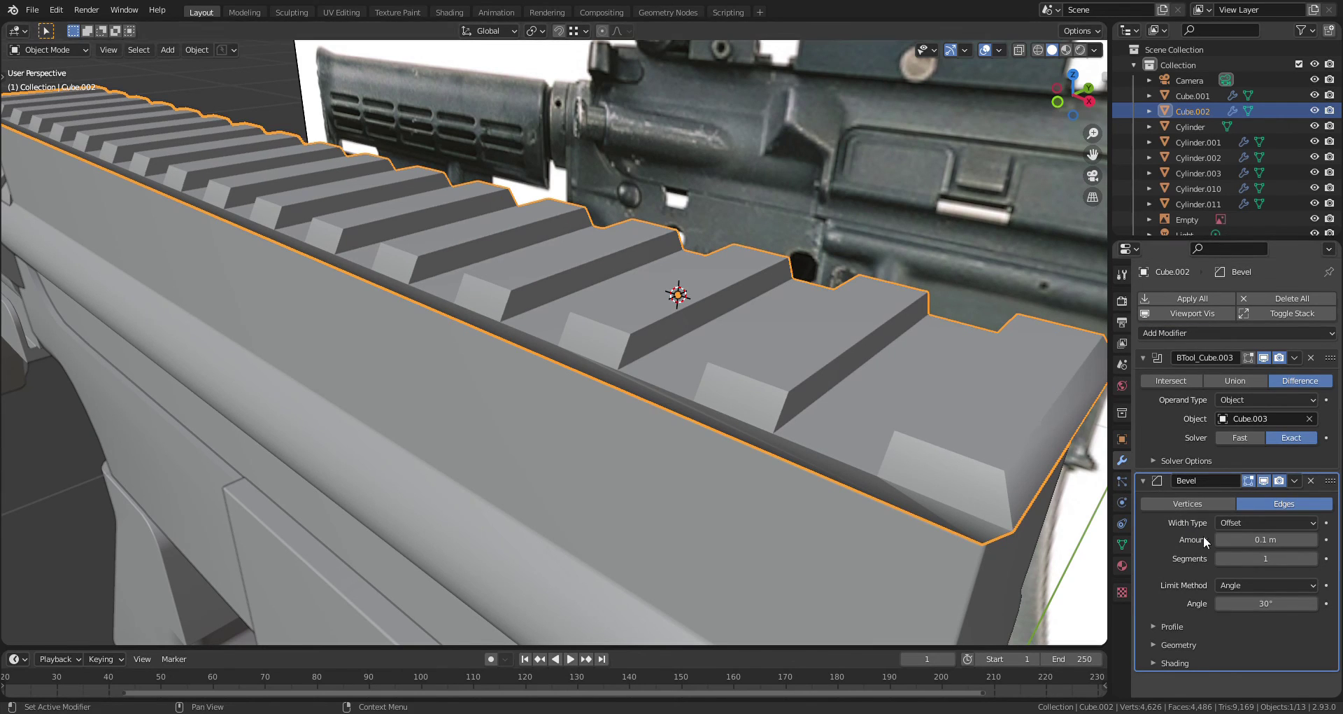
{"action": "left_click", "coordinate": [1244, 541]}
{"action": "type", "text": "0.002"}
{"action": "key", "text": "Return"}
{"action": "left_click", "coordinate": [1313, 559]}
{"action": "left_click", "coordinate": [1313, 558]}
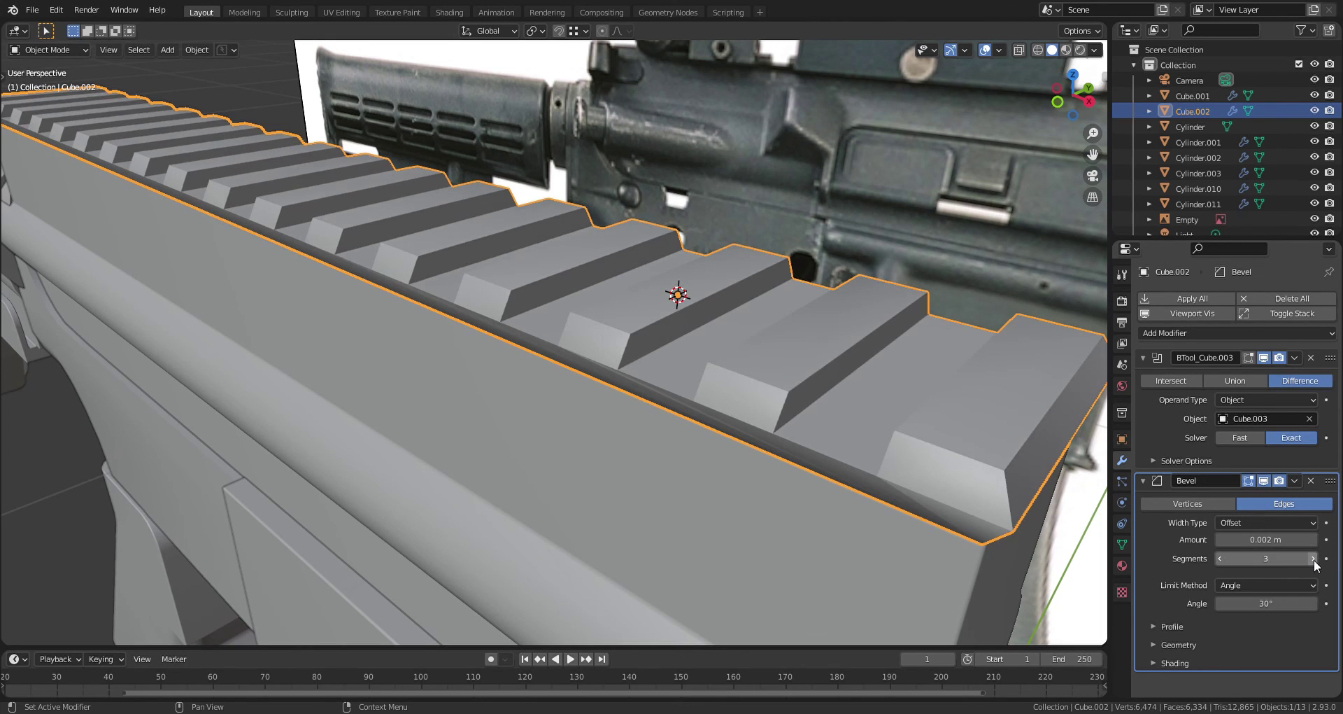
Turn off Clamp Overlap in the rail's Bevel modifier and set its outer miter to Arc
{"action": "left_click", "coordinate": [1188, 642]}
{"action": "scroll", "coordinate": [1188, 642], "scroll_direction": "down", "scroll_amount": 3}
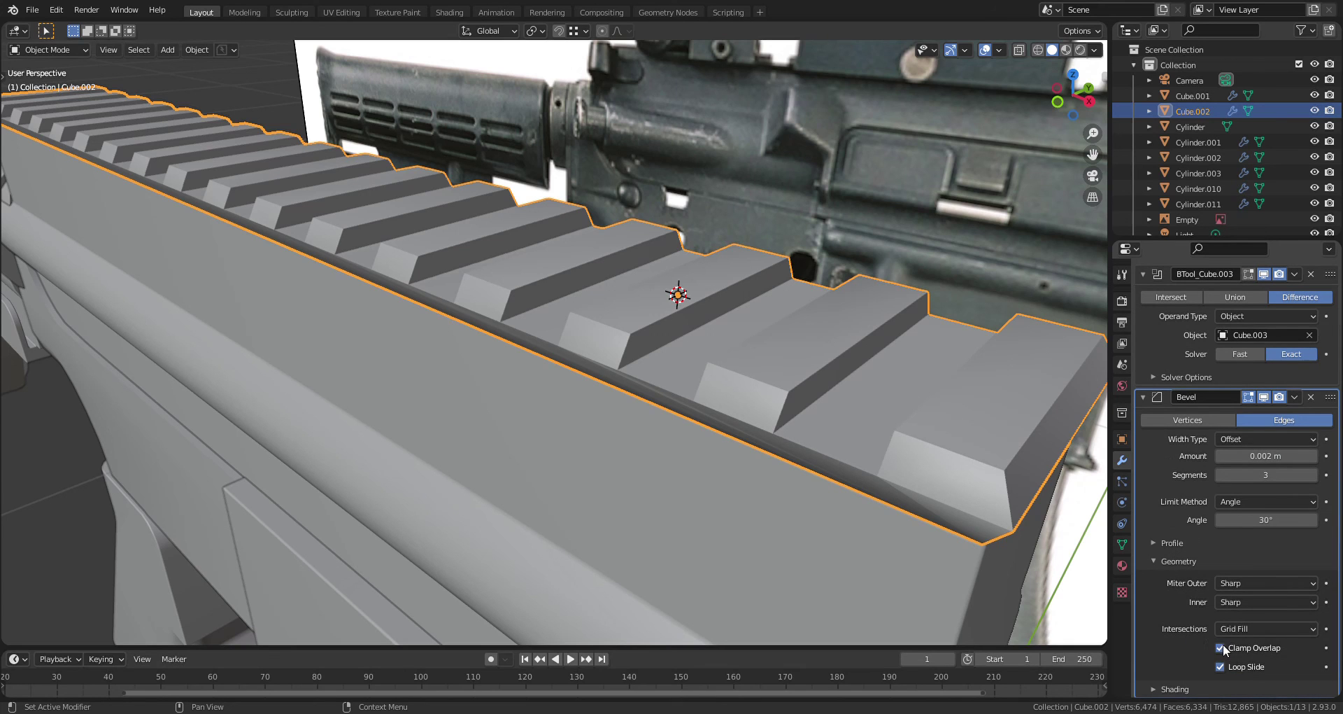
{"action": "left_click", "coordinate": [1222, 646]}
{"action": "middle_click_drag", "start_coordinate": [951, 502], "coordinate": [775, 407]}
{"action": "scroll", "coordinate": [810, 409], "scroll_direction": "up", "scroll_amount": 1}
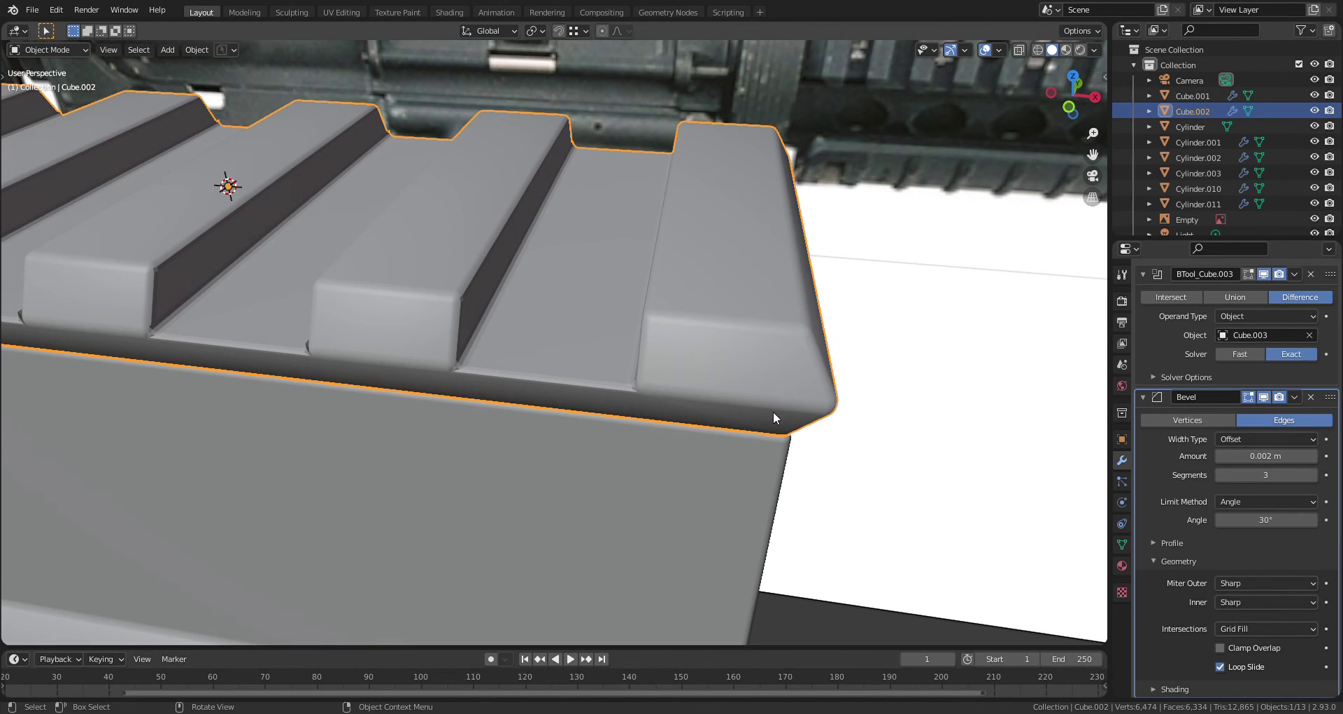
{"action": "left_click", "coordinate": [1239, 582]}
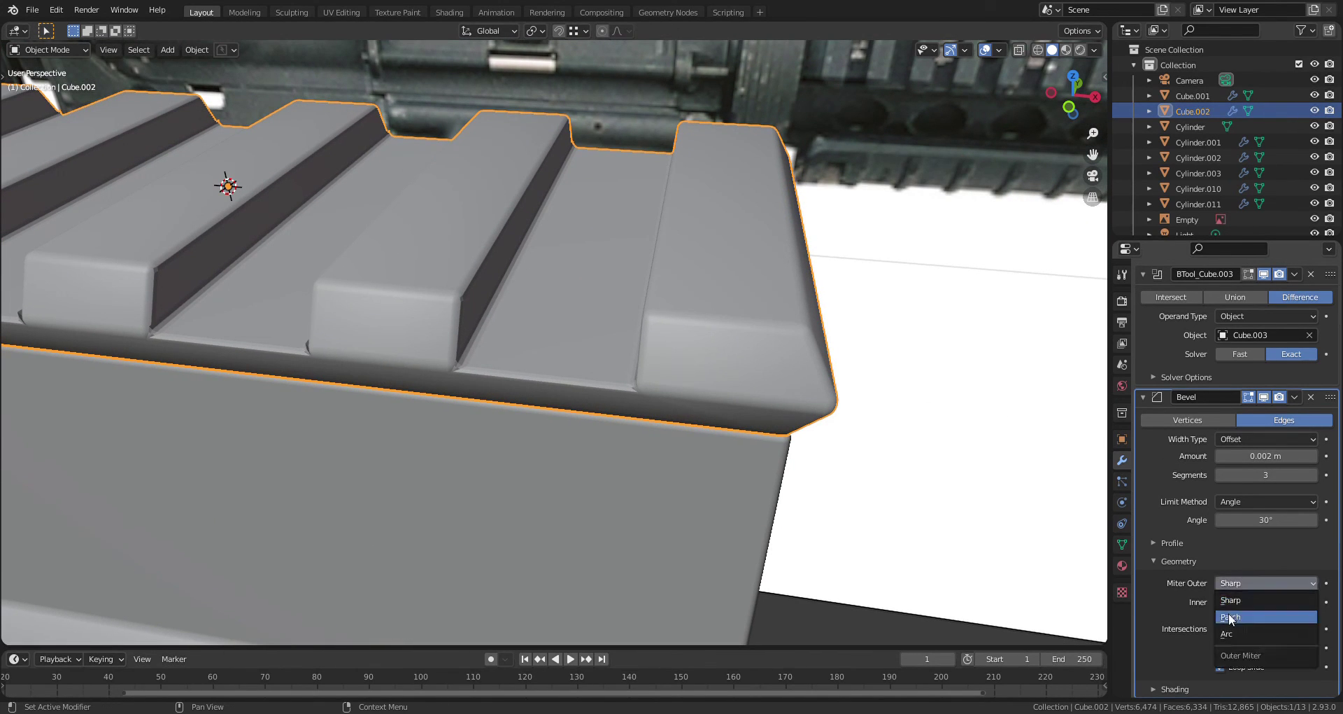
{"action": "left_click", "coordinate": [1227, 632]}
{"action": "middle_click_drag", "start_coordinate": [956, 508], "coordinate": [834, 443]}
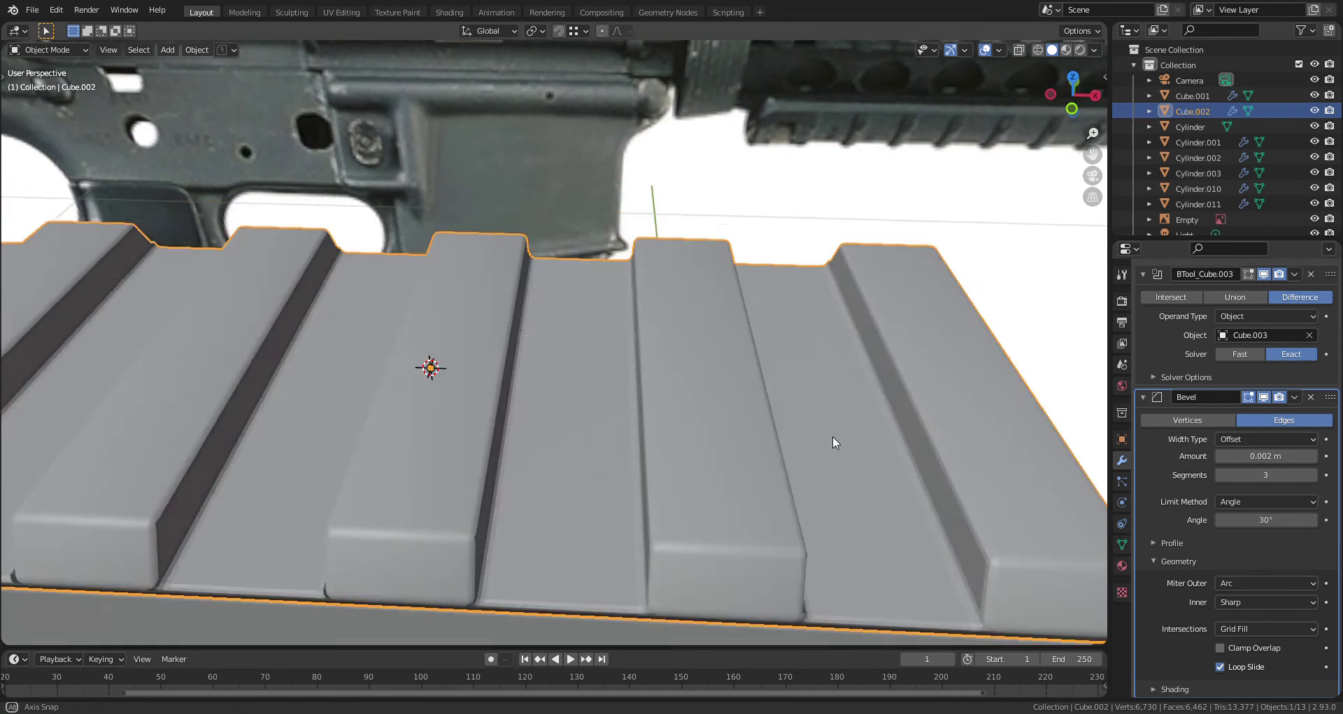
{"action": "scroll", "coordinate": [836, 441], "scroll_direction": "up", "scroll_amount": 2}
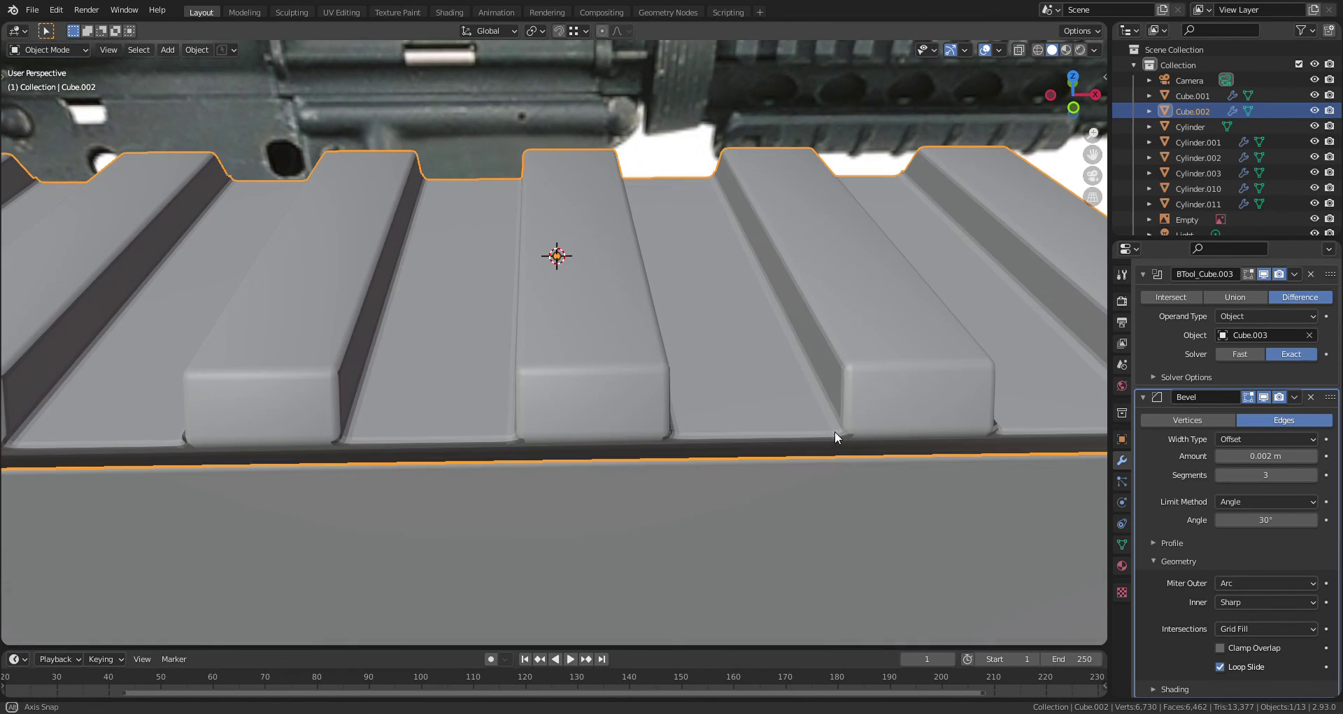
Enable Harden Normals in the shading options of the rail's Bevel modifier
{"action": "left_click", "coordinate": [1153, 688]}
{"action": "scroll", "coordinate": [1139, 610], "scroll_direction": "down", "scroll_amount": 3}
{"action": "left_click", "coordinate": [1220, 613]}
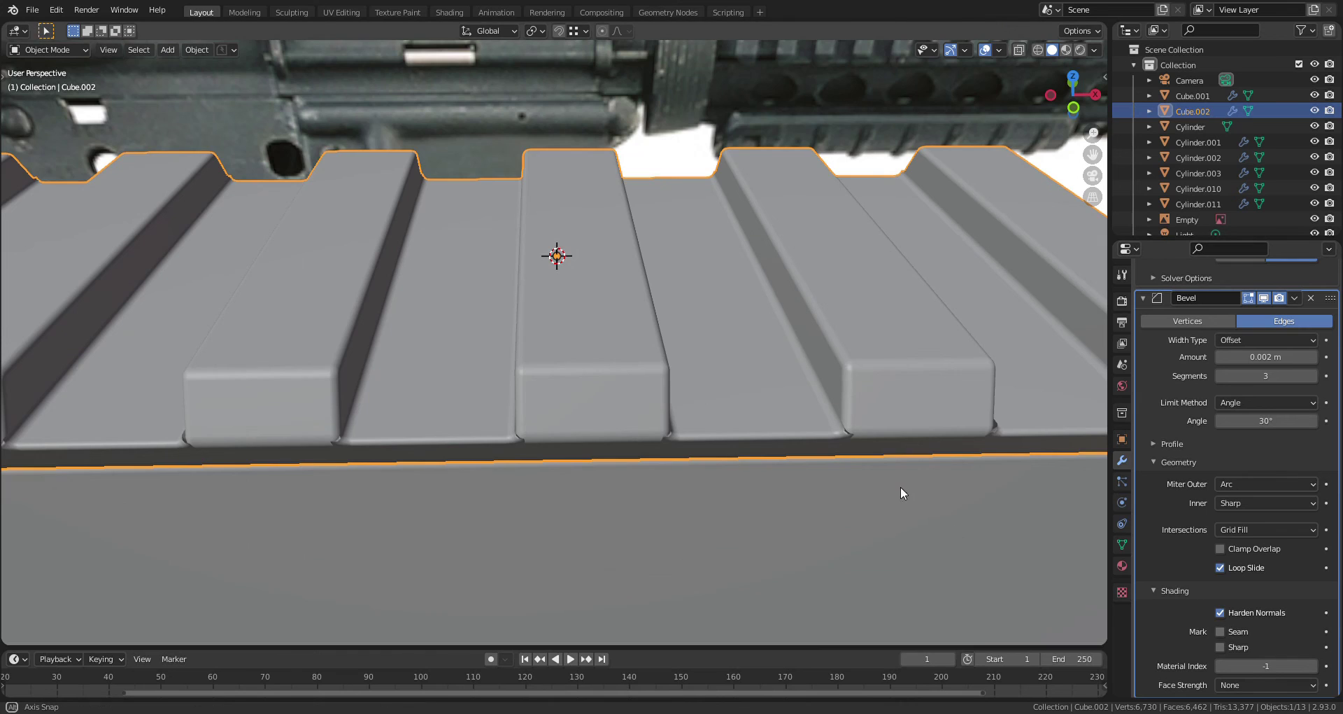
{"action": "middle_click_drag", "start_coordinate": [901, 486], "coordinate": [908, 478]}
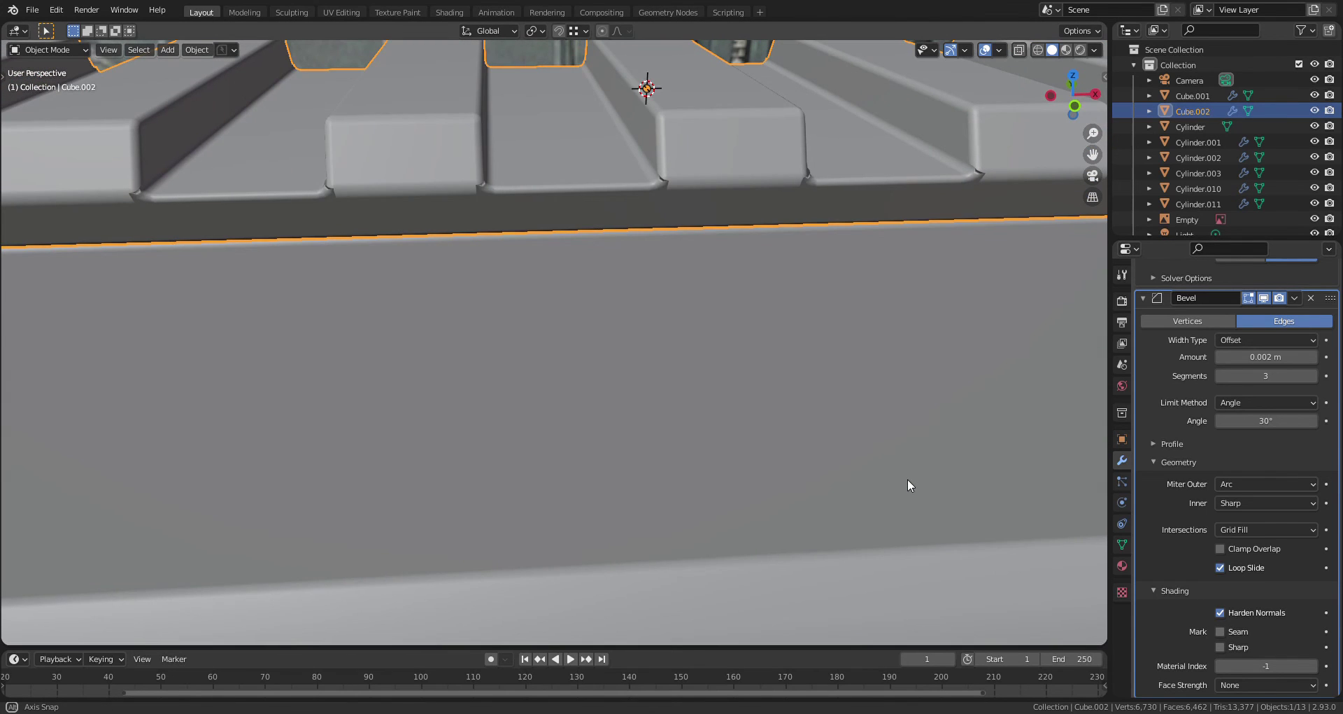
Re-enable the Cutter collection so its boolean cutters show in the viewport
{"action": "middle_click_drag", "start_coordinate": [761, 324], "coordinate": [768, 363], "text": "shift"}
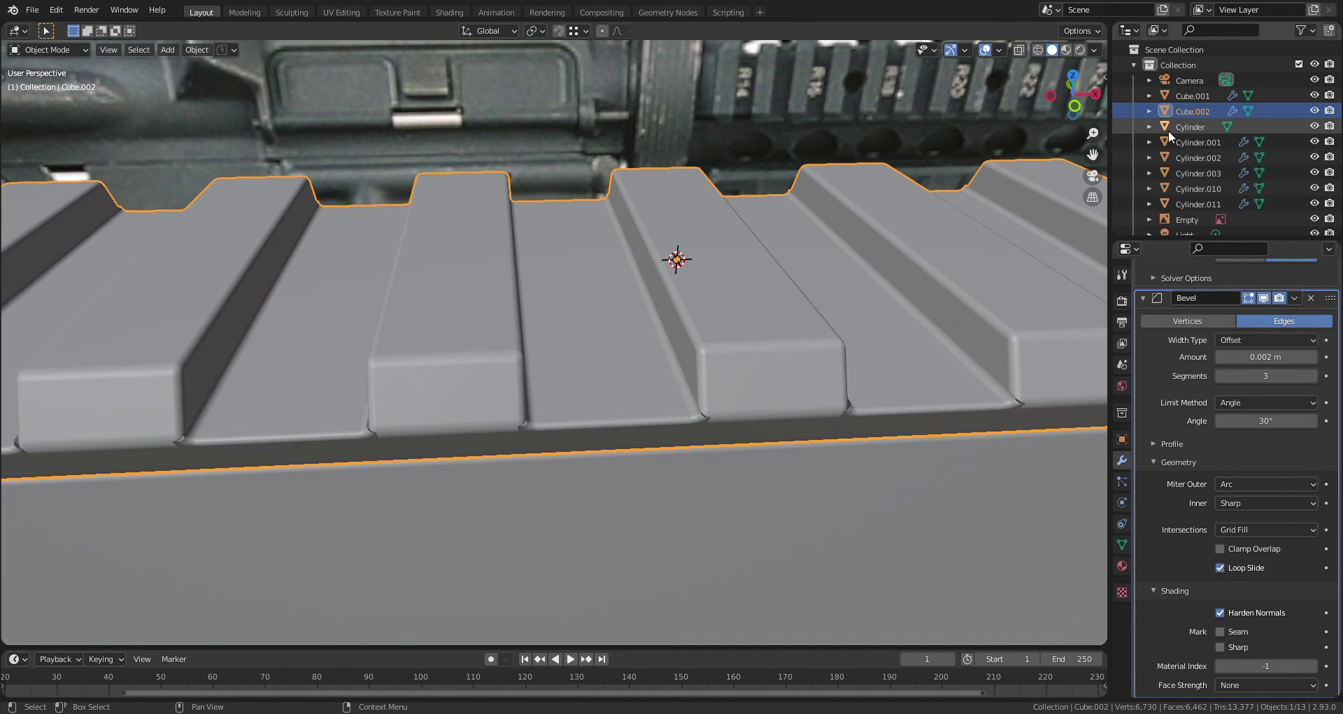
{"action": "scroll", "coordinate": [1188, 188], "scroll_direction": "down", "scroll_amount": 2}
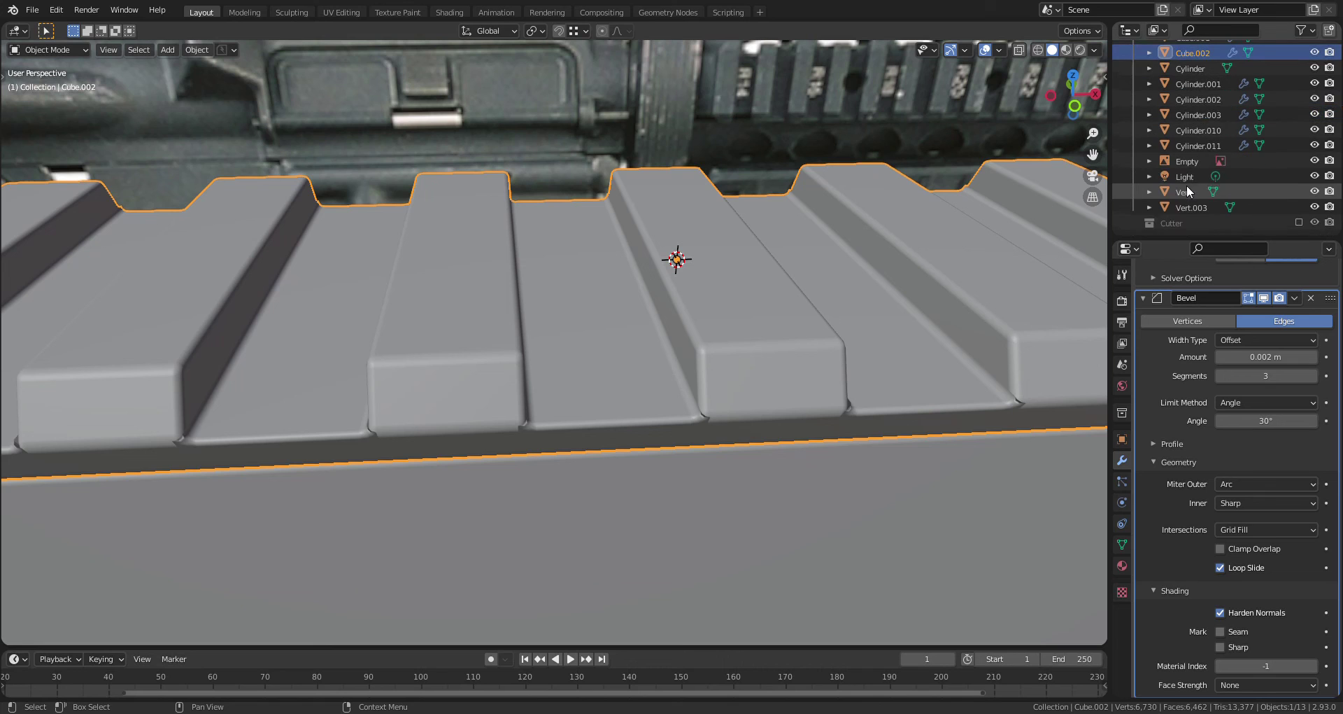
{"action": "left_click", "coordinate": [1282, 224]}
{"action": "left_click", "coordinate": [1298, 222]}
{"action": "scroll", "coordinate": [1264, 202], "scroll_direction": "down", "scroll_amount": 2}
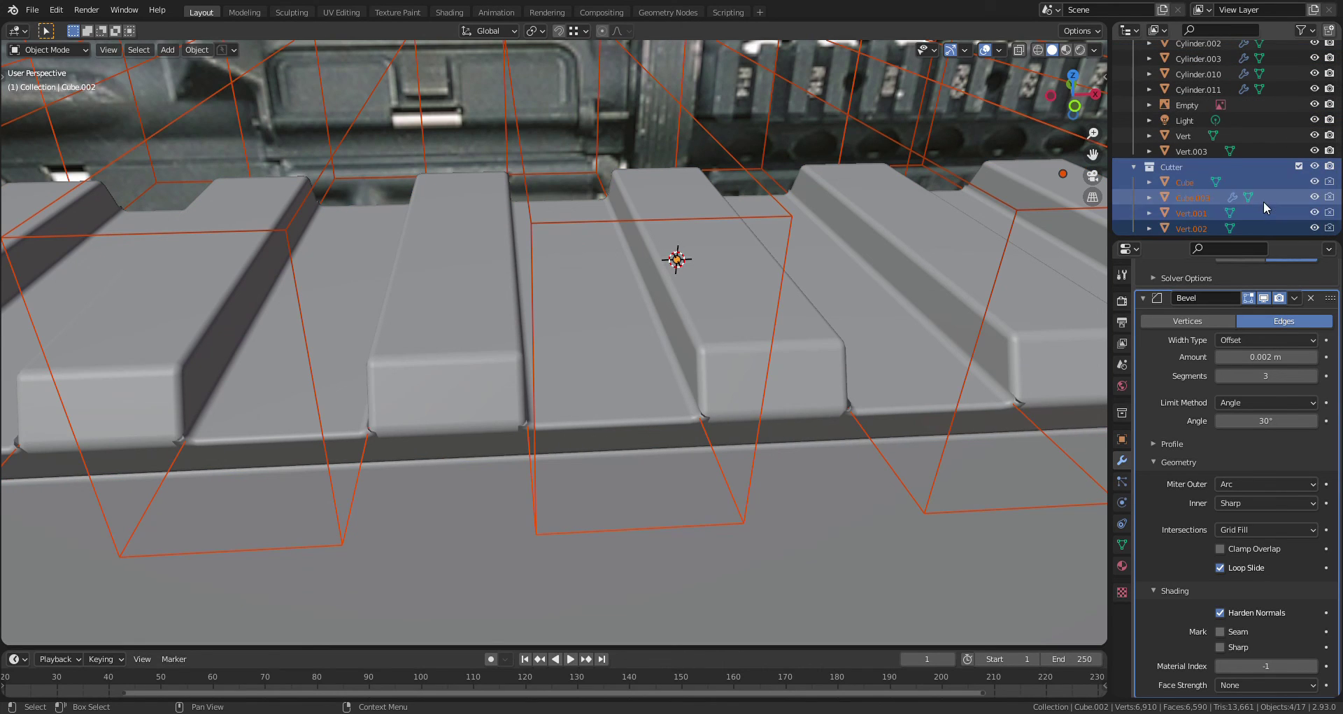
Raise the arrayed notch cutter about 0.004 m along Z to make the rail's notches shallower
{"action": "left_click", "coordinate": [802, 238]}
{"action": "left_click", "coordinate": [790, 238]}
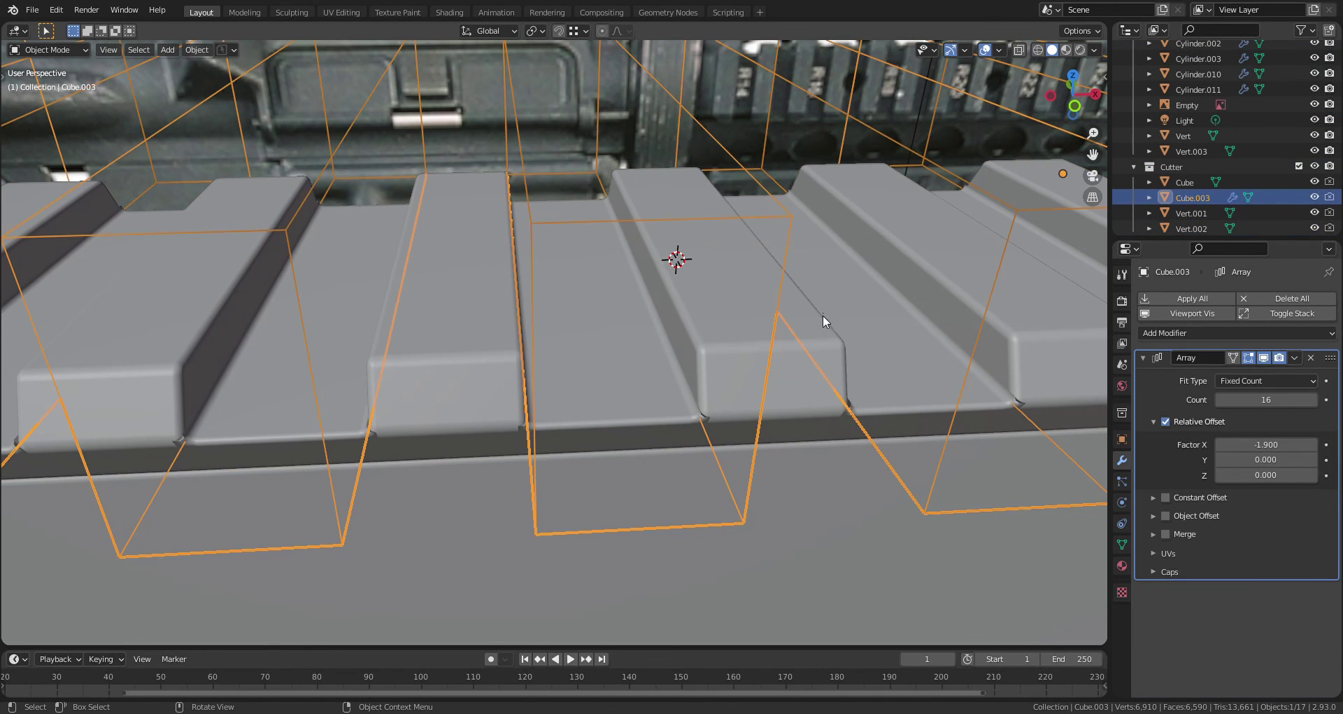
{"action": "key", "text": "g"}
{"action": "key", "text": "z"}
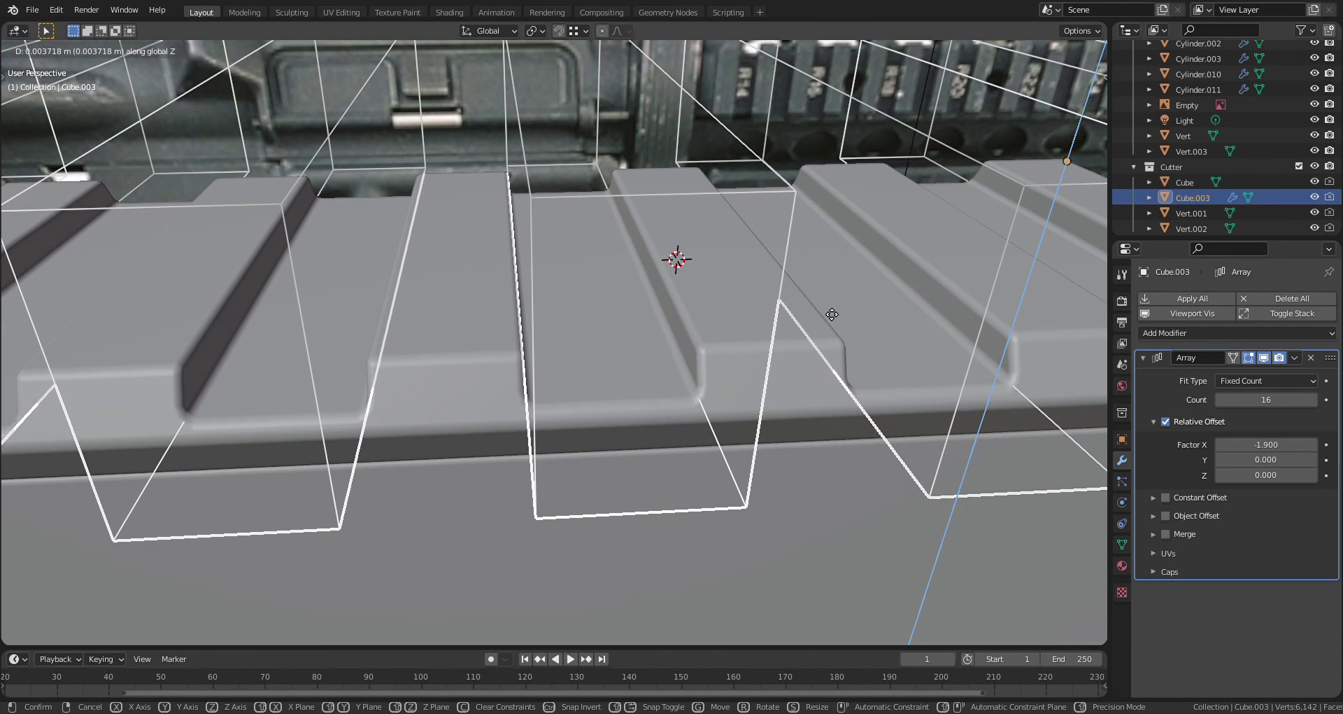
{"action": "left_click", "coordinate": [827, 312]}
{"action": "left_click", "coordinate": [789, 397]}
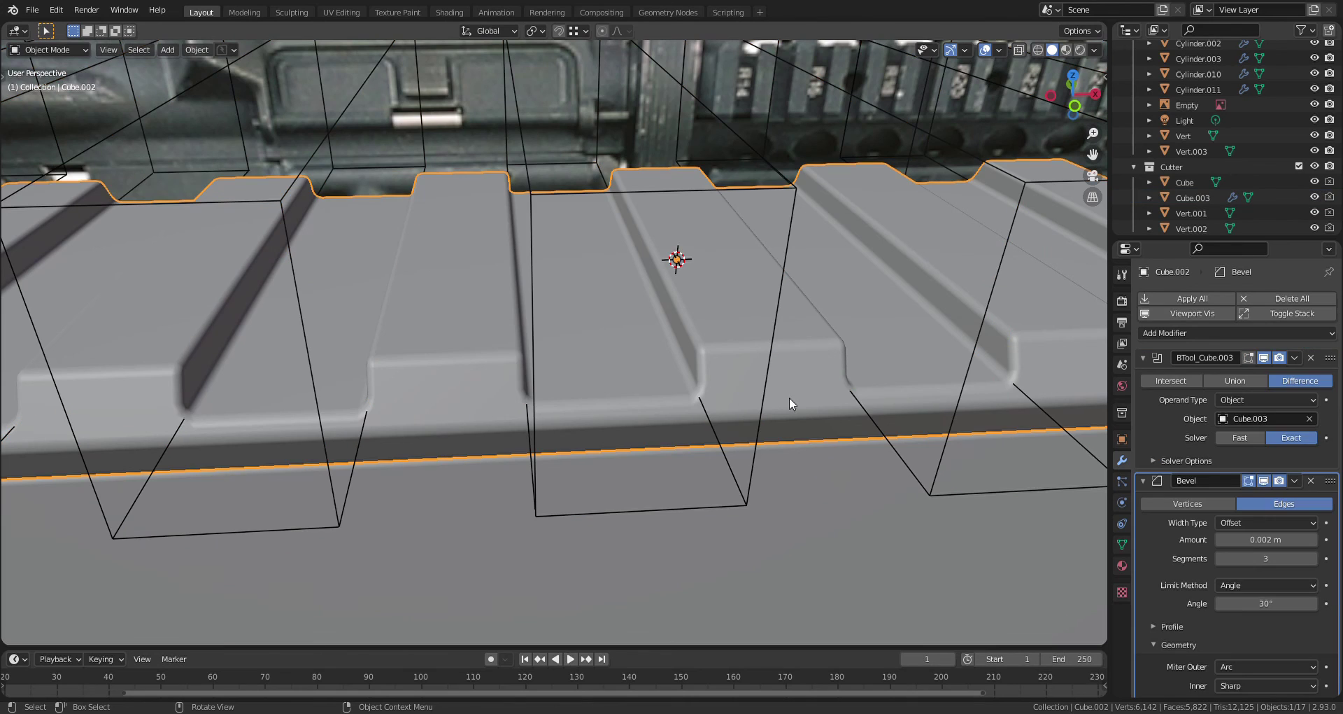
{"action": "left_click", "coordinate": [749, 477]}
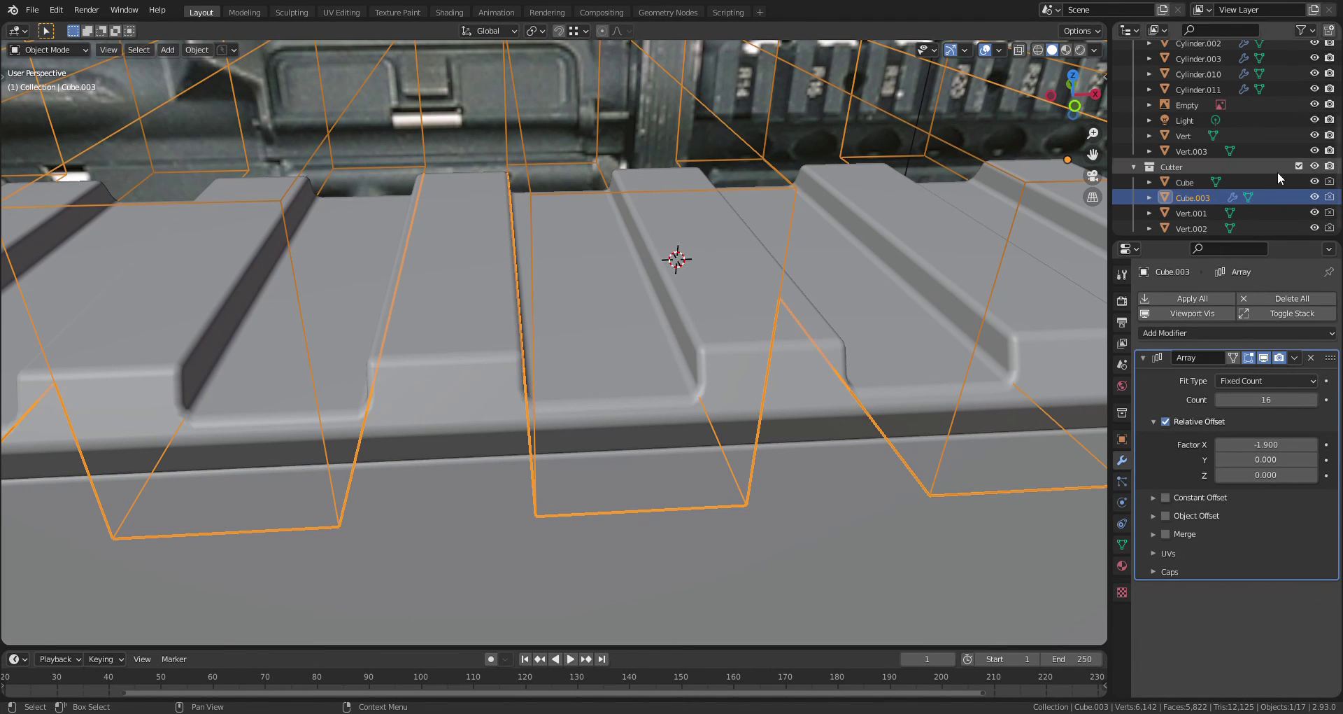